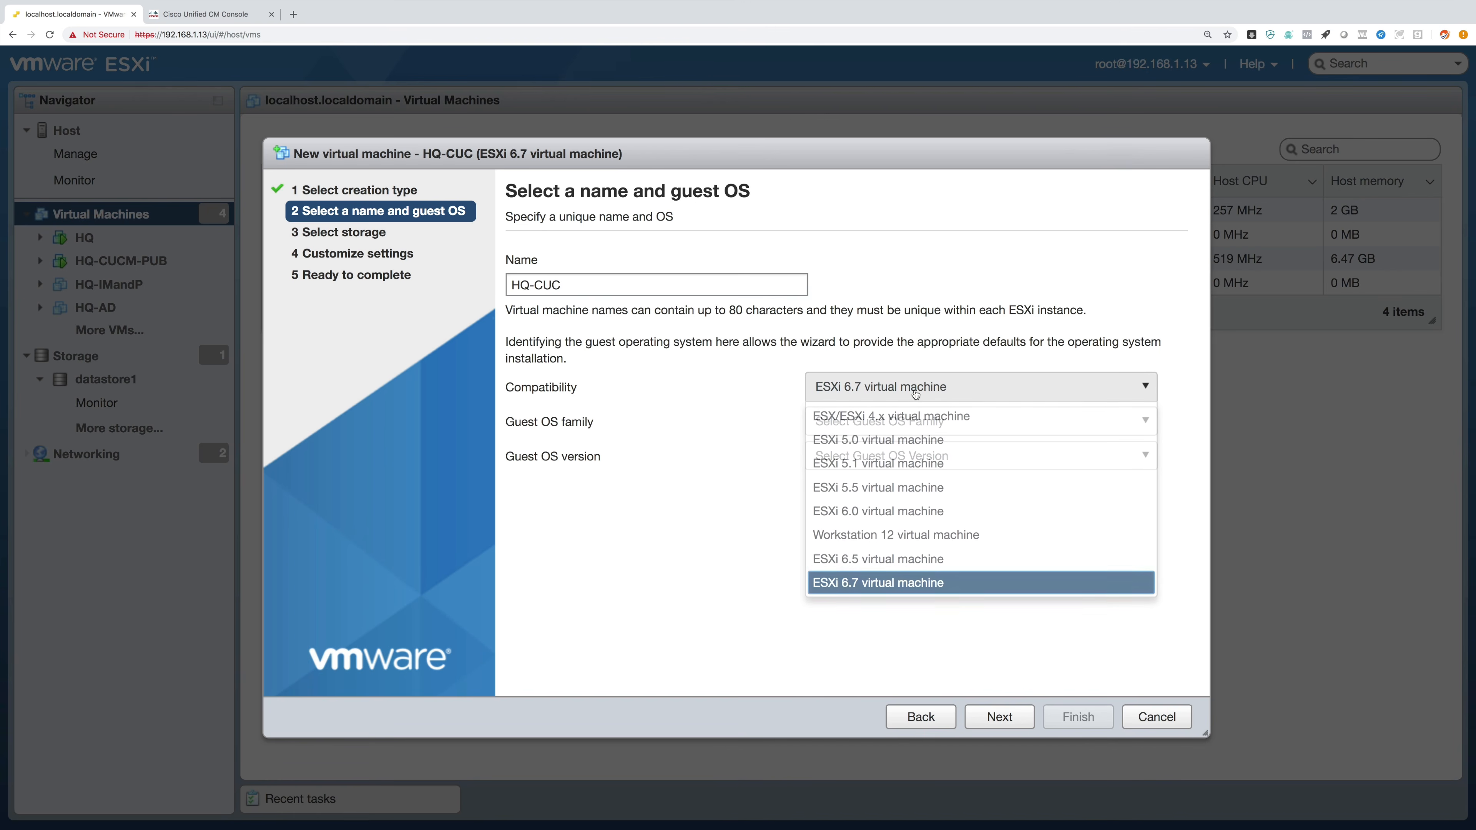
# Set the compatibility to ESXi 5.5, guest OS to Linux with CentOS 4/5 or later (64-bit), and accept the default storage.
pyautogui.click(899, 489)
pyautogui.click(875, 422)
pyautogui.click(861, 476)
pyautogui.click(861, 457)
pyautogui.scroll(-1, 915, 598)
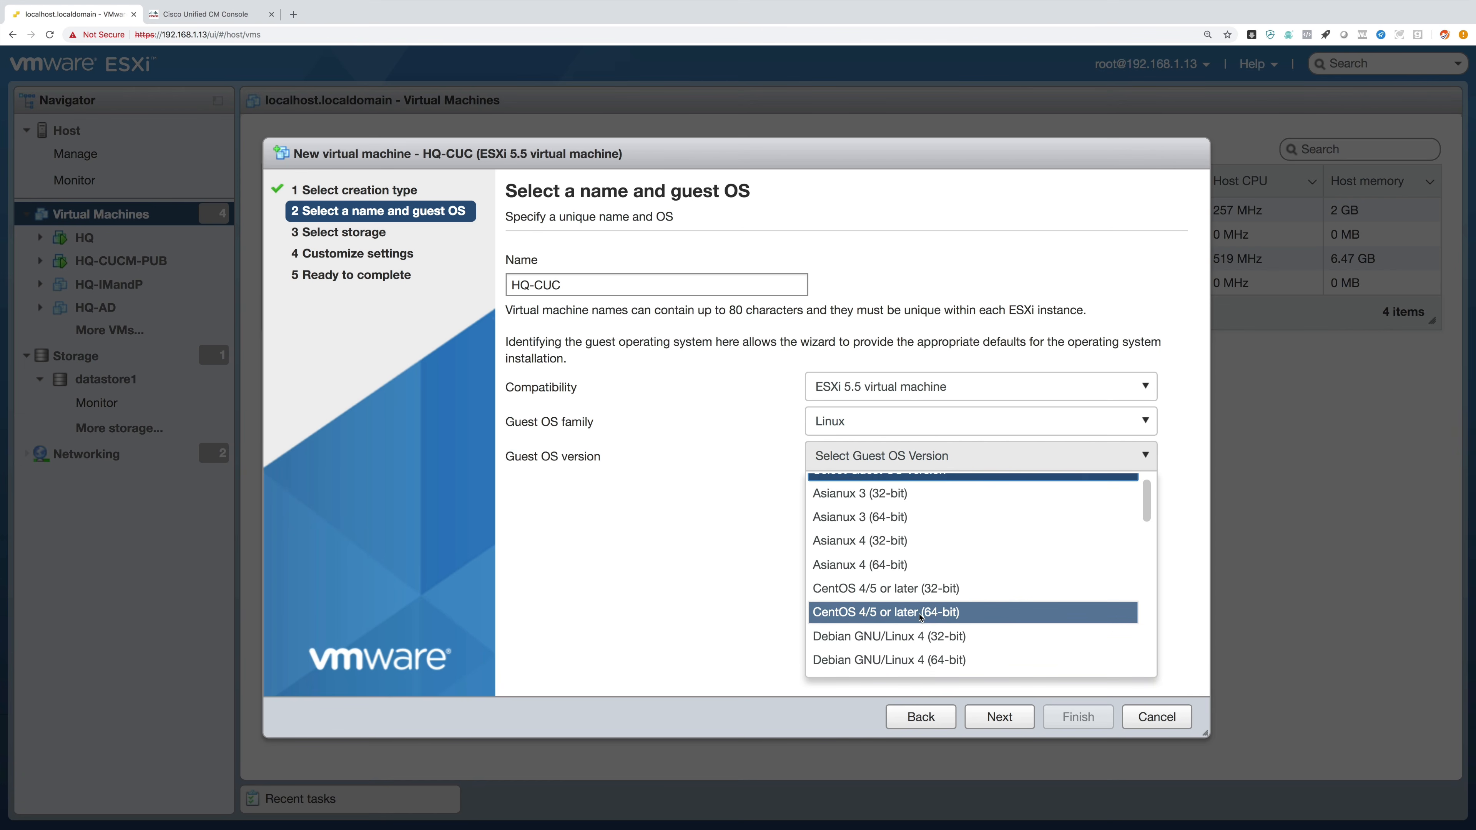
pyautogui.click(919, 617)
pyautogui.click(996, 717)
pyautogui.click(994, 718)
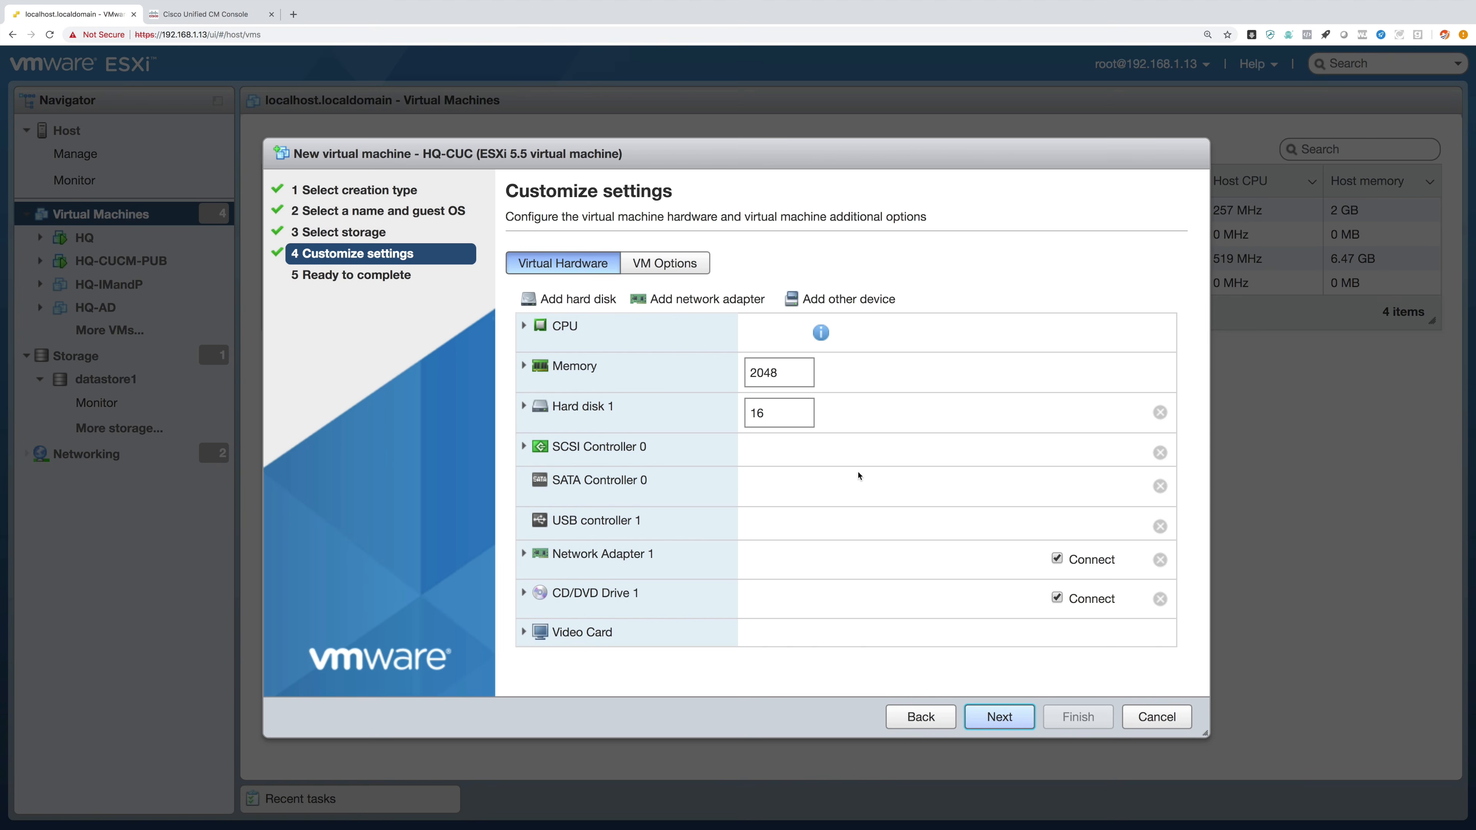
# Give the virtual machine 2 CPUs and 16 GB of memory.
pyautogui.click(773, 332)
pyautogui.click(765, 385)
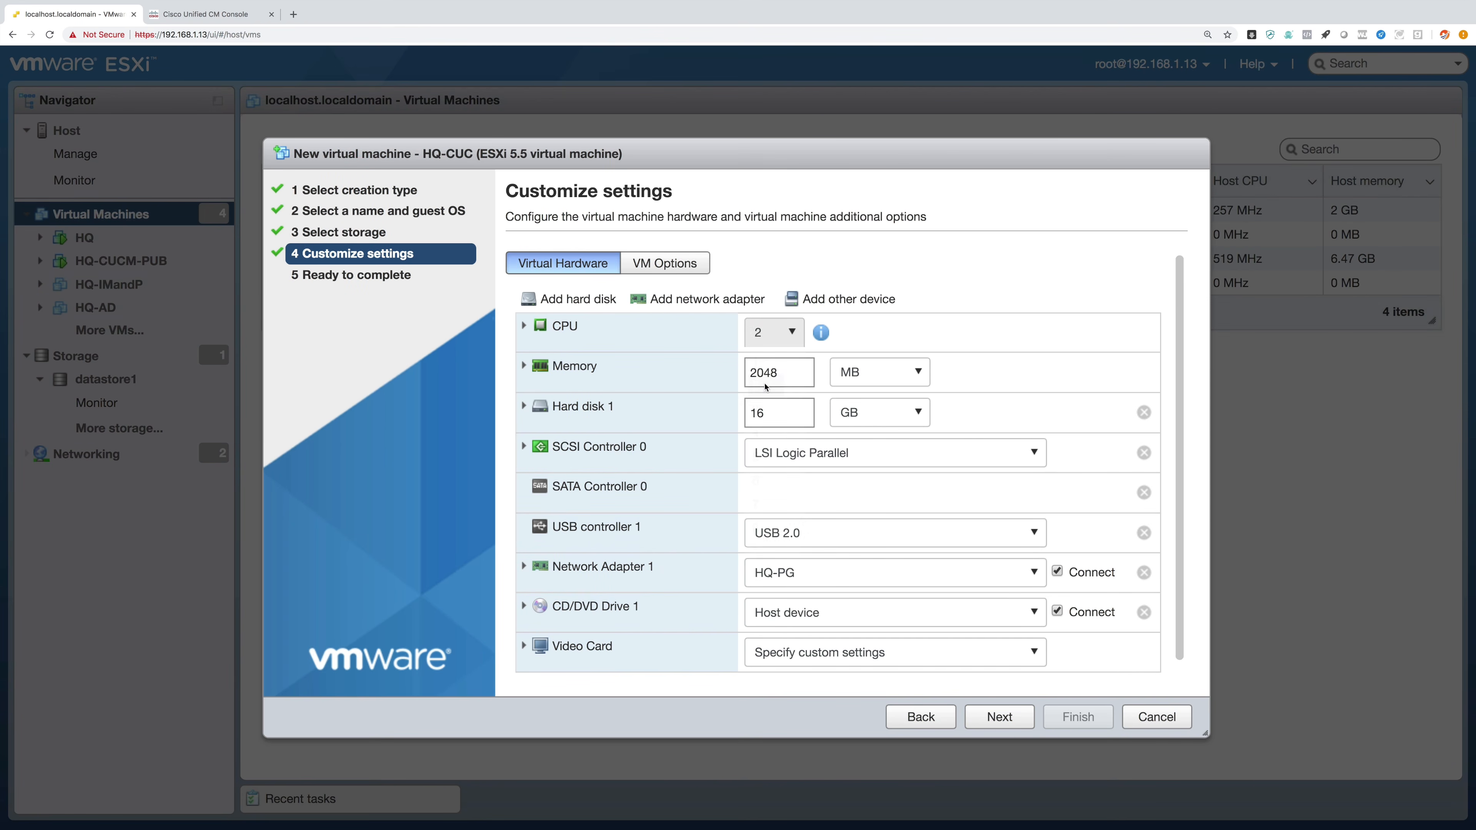
pyautogui.click(880, 375)
pyautogui.click(863, 422)
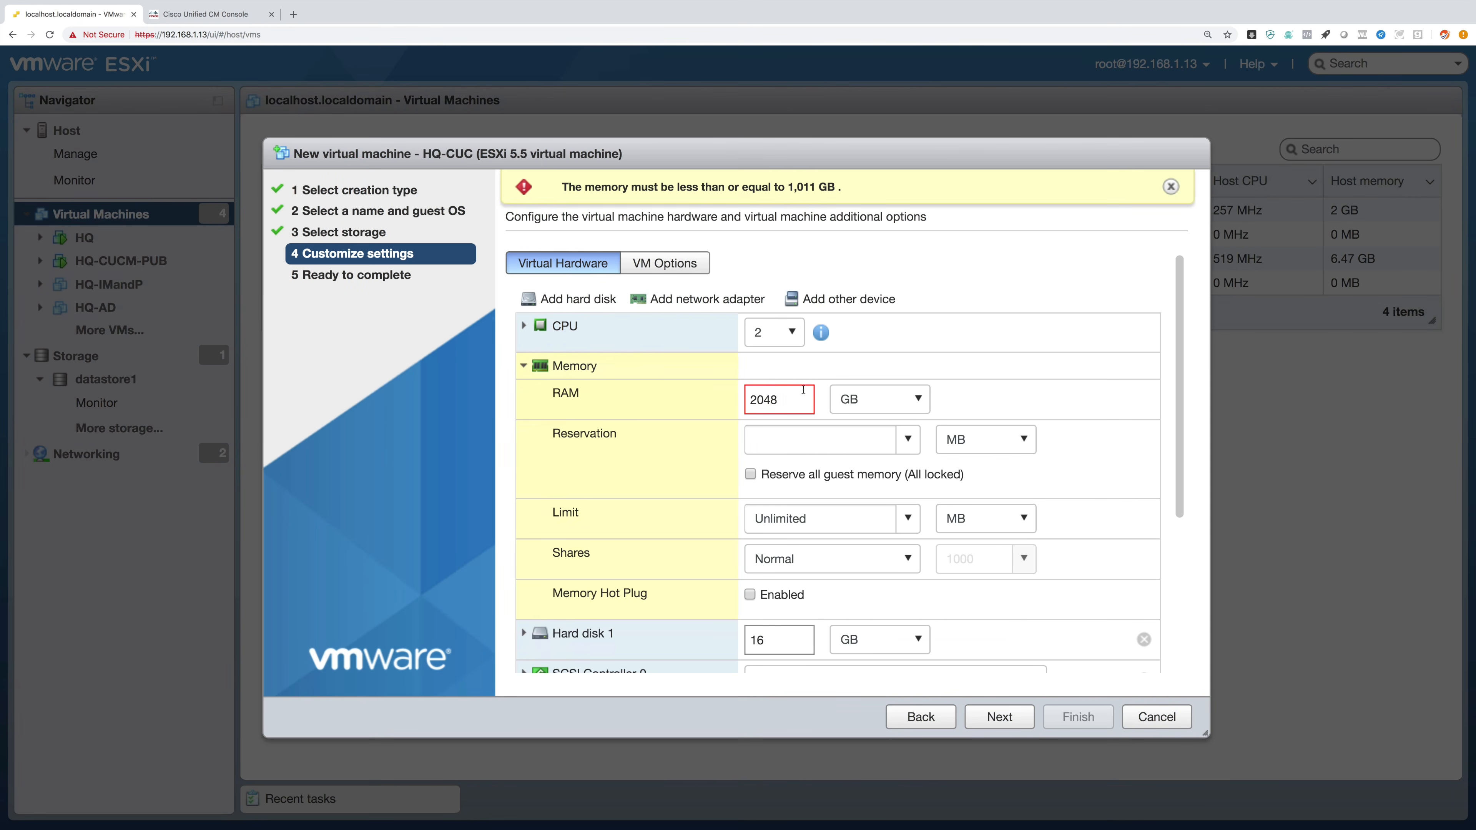
pyautogui.doubleClick(790, 398)
pyautogui.write('16')
pyautogui.click(525, 366)
# Set Hard disk 1 to 160 GB with thin provisioning.
pyautogui.click(780, 412)
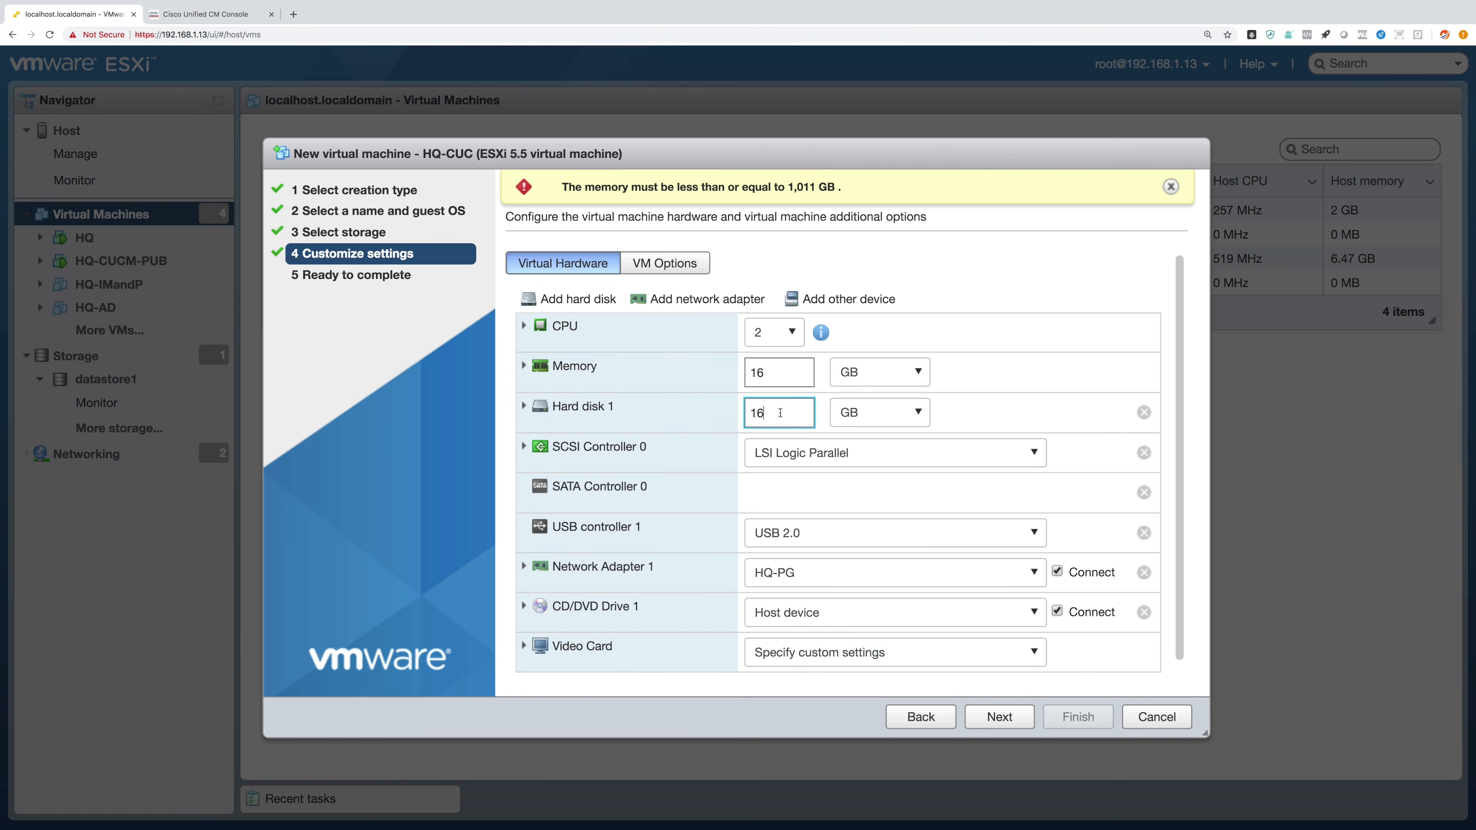
pyautogui.click(523, 407)
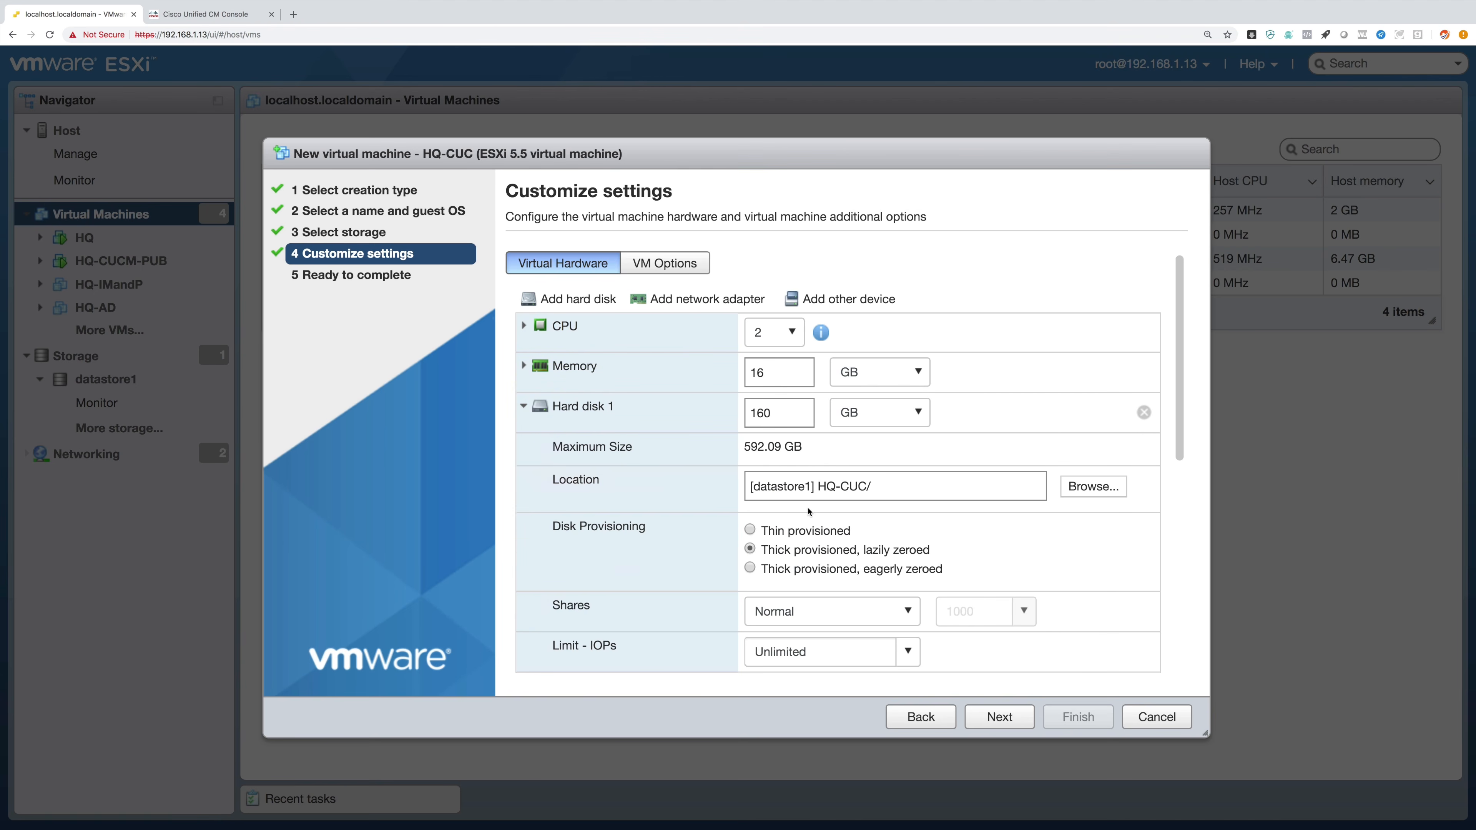
pyautogui.click(751, 530)
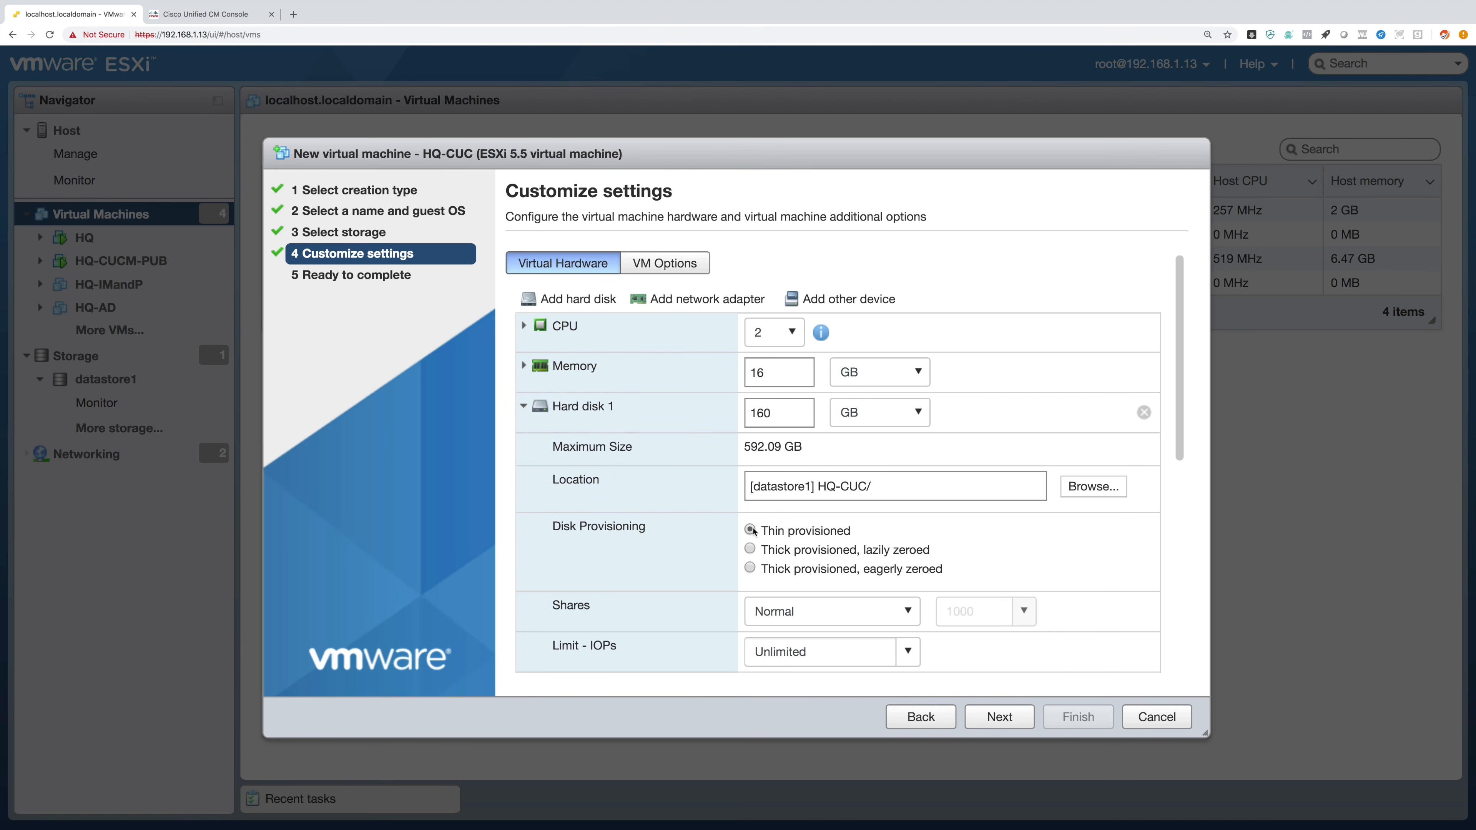
pyautogui.click(523, 406)
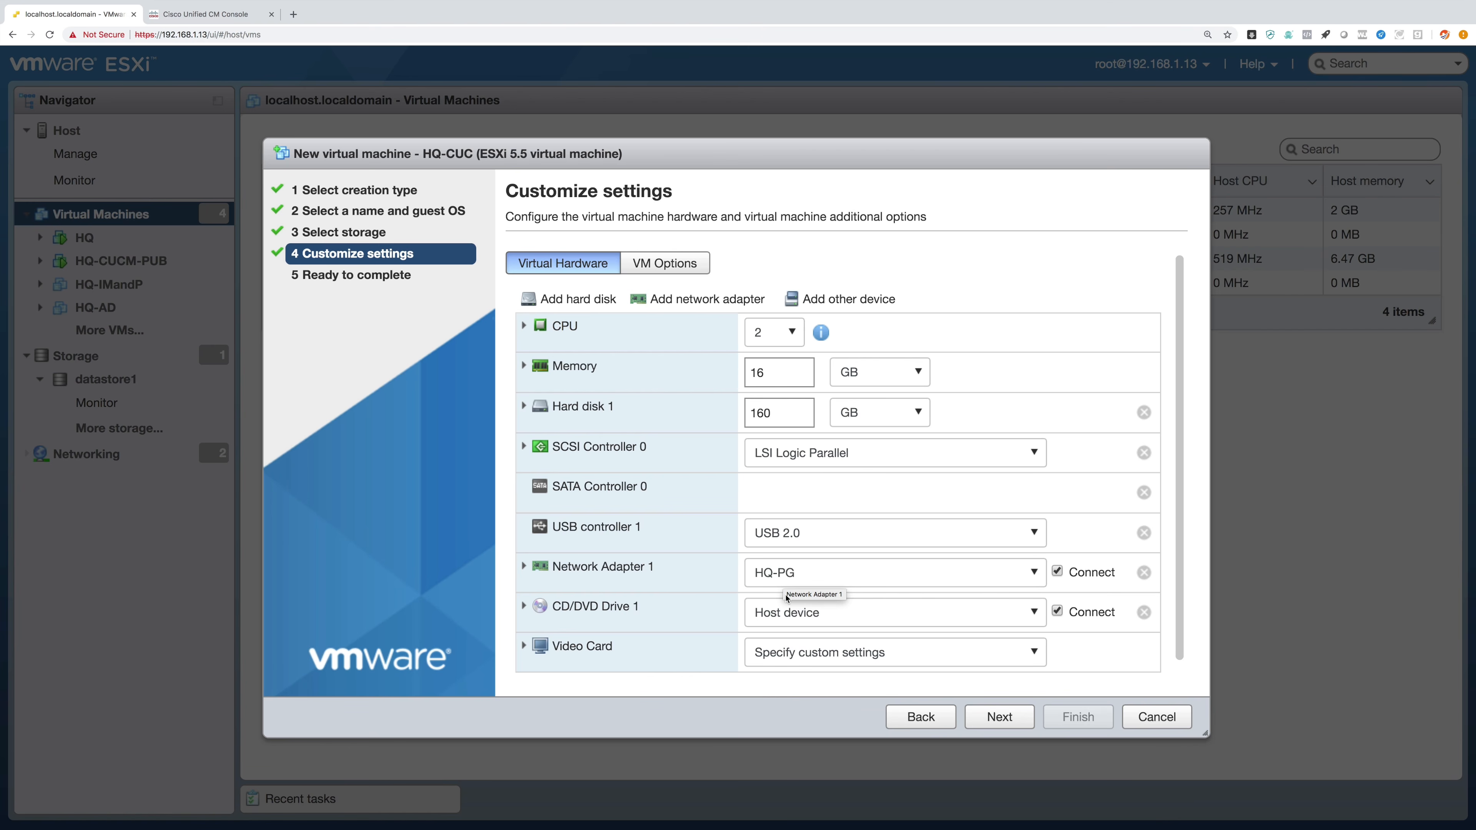
# Attach the datastore ISO Bootable_UCSInstall_CUC_12.0.1.21900-10.sgn.iso to CD/DVD Drive 1 and finish creating the virtual machine.
pyautogui.click(806, 617)
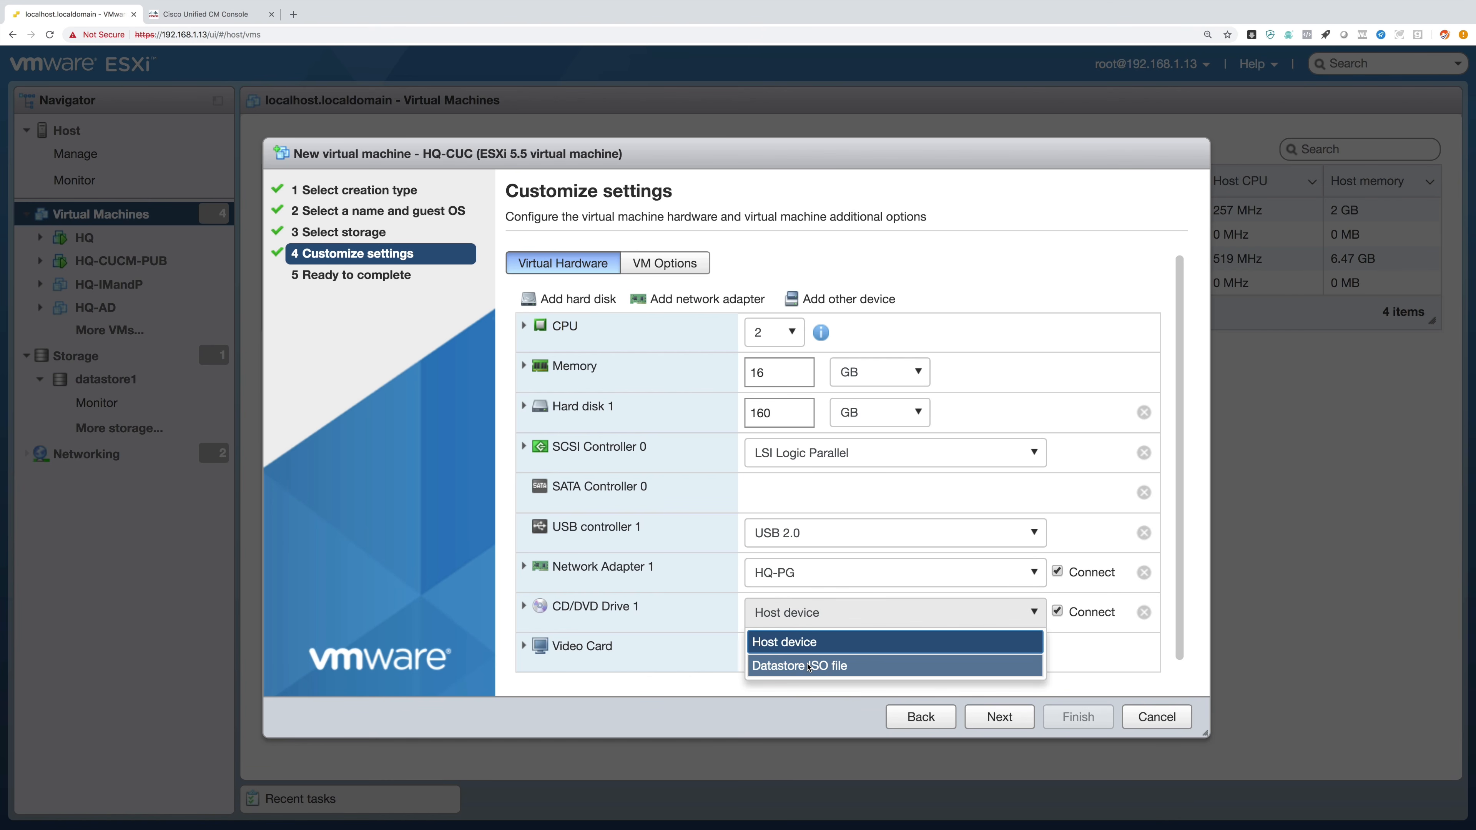
pyautogui.click(808, 666)
pyautogui.moveTo(722, 606); pyautogui.dragTo(998, 607)
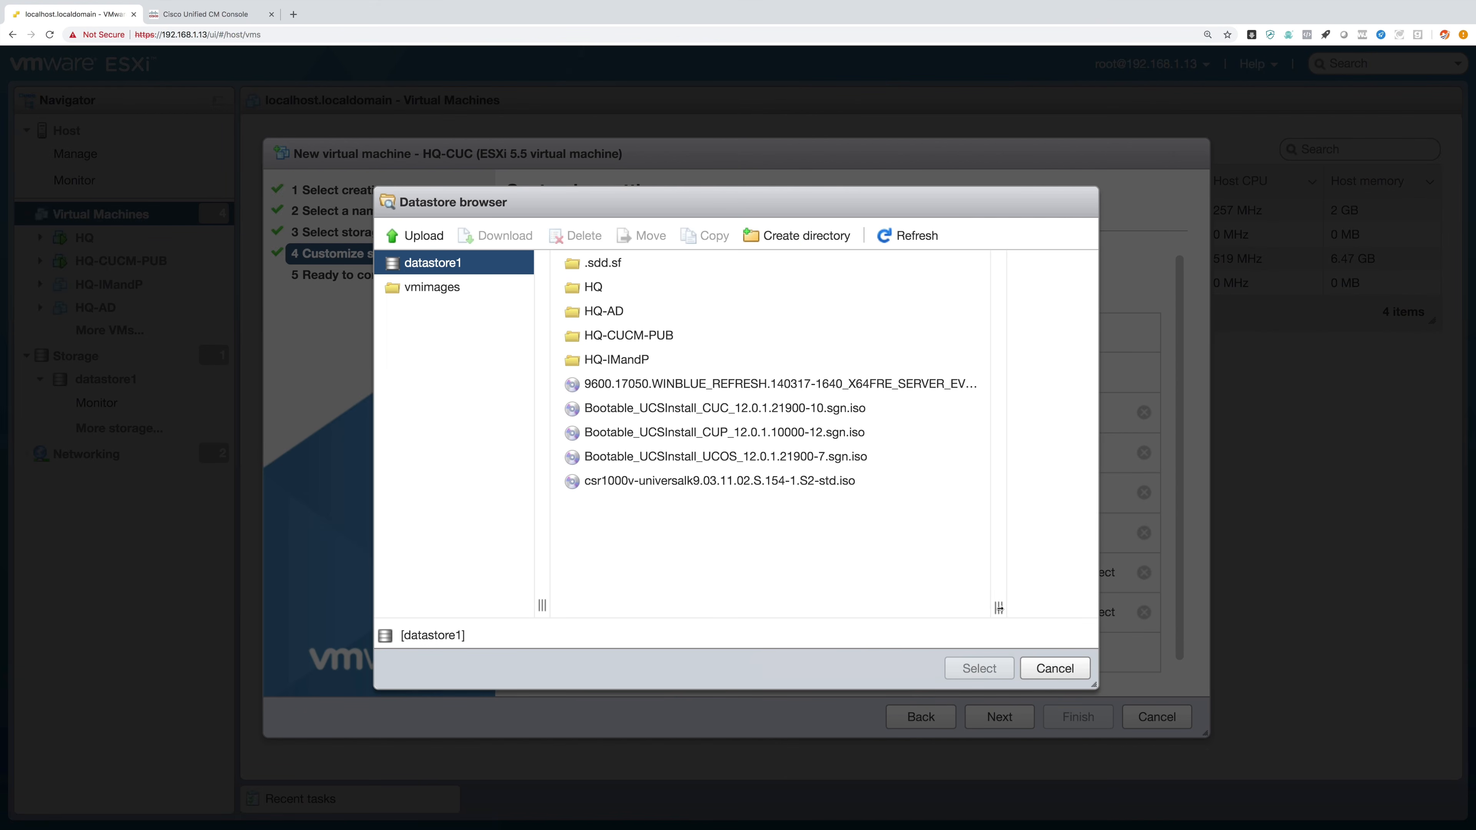
pyautogui.click(774, 411)
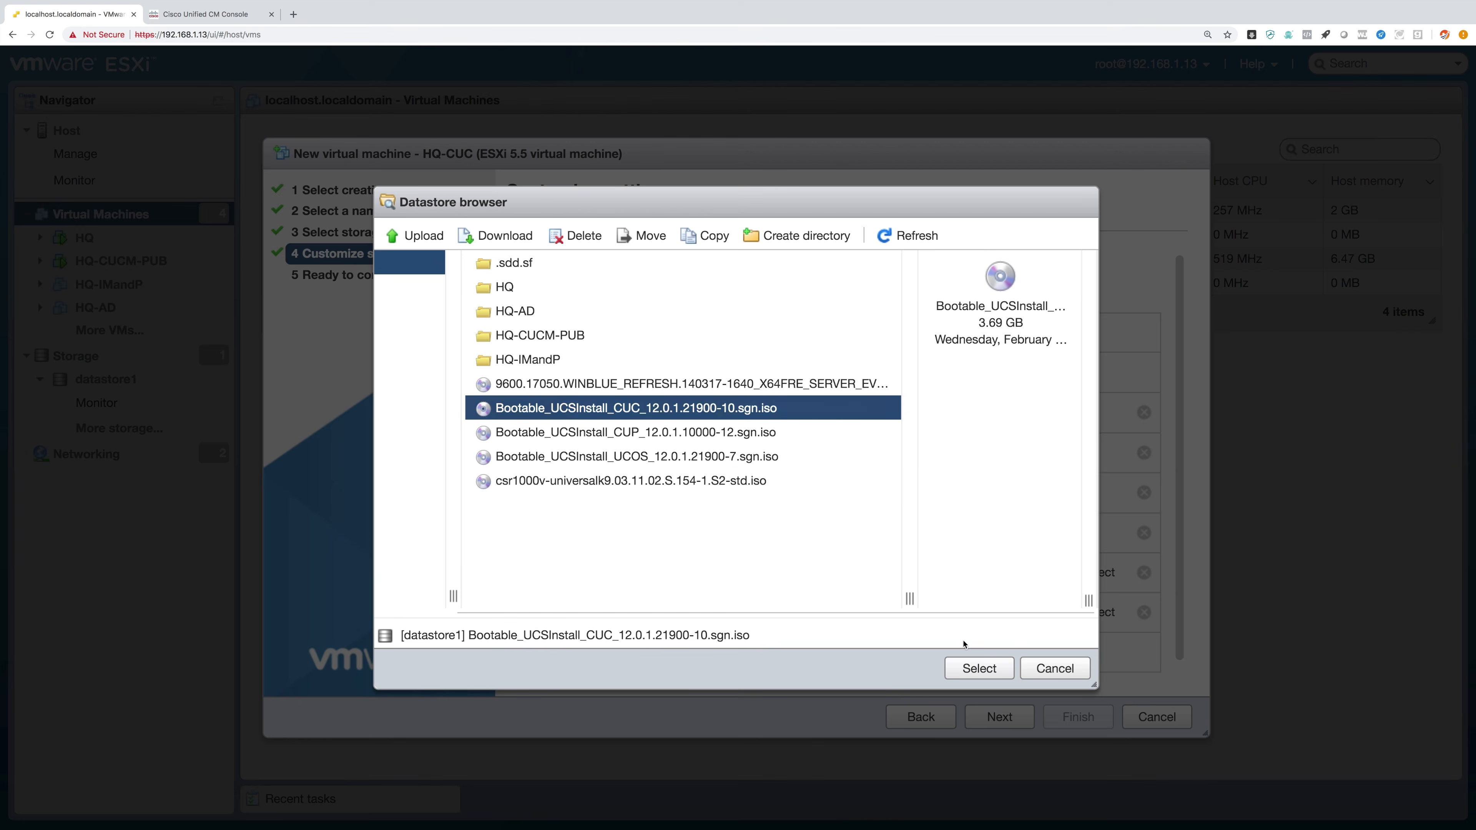
pyautogui.click(978, 668)
pyautogui.click(998, 717)
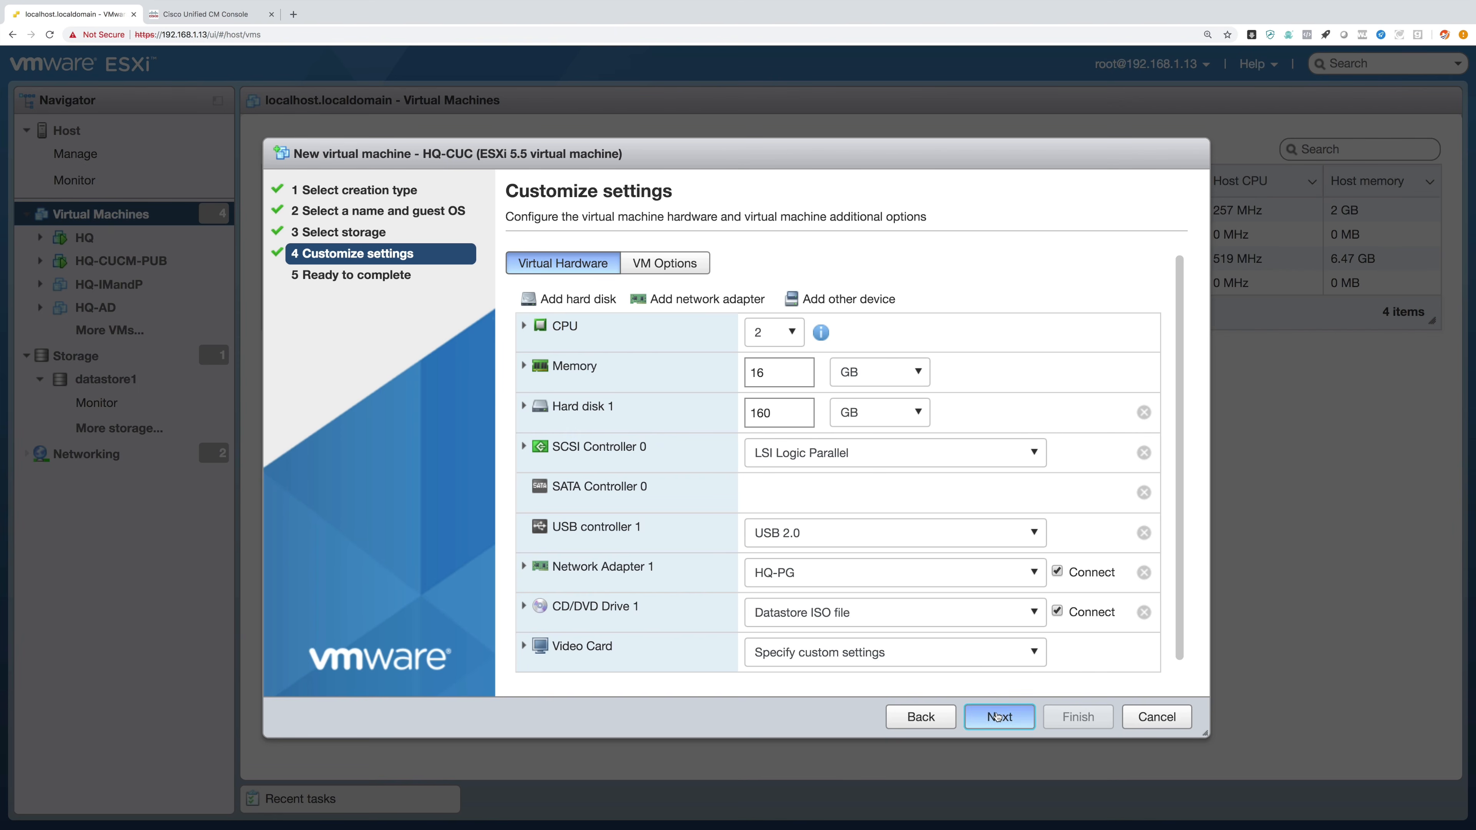
pyautogui.click(1078, 716)
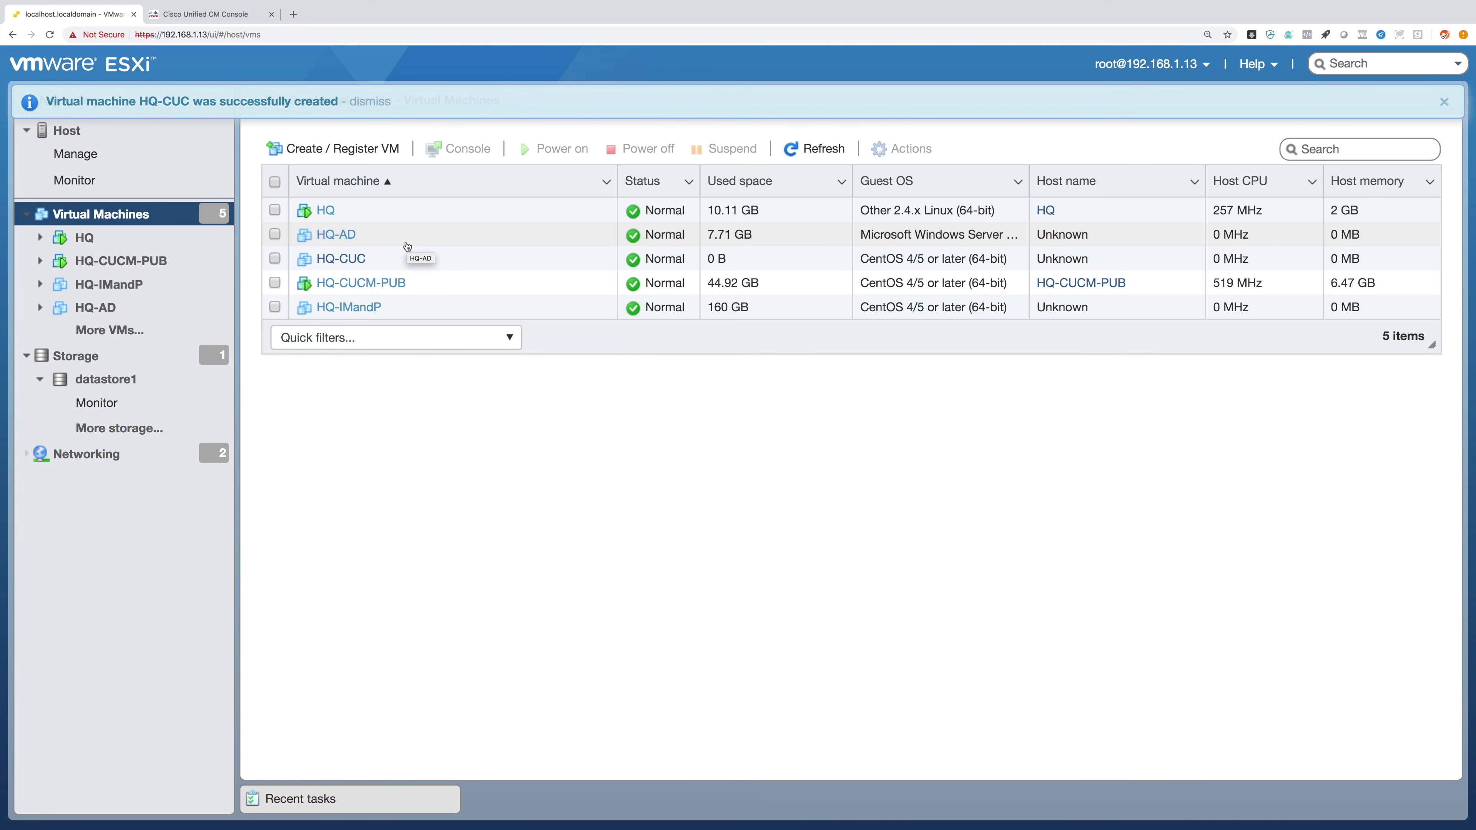
# Power on the HQ-CUC virtual machine and open its console enlarged in a new browser tab.
pyautogui.click(357, 259)
pyautogui.click(382, 232)
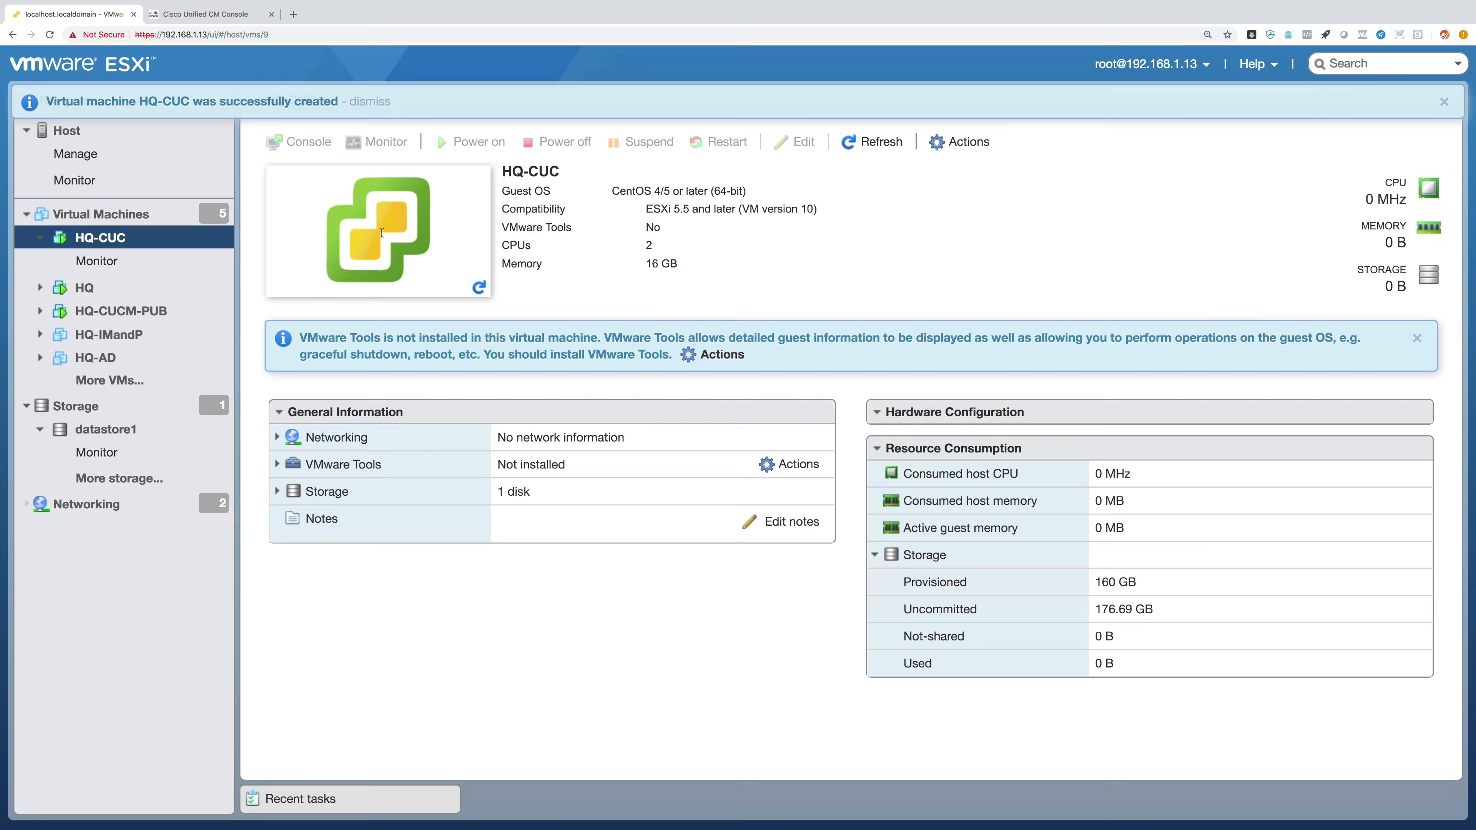
pyautogui.click(377, 231)
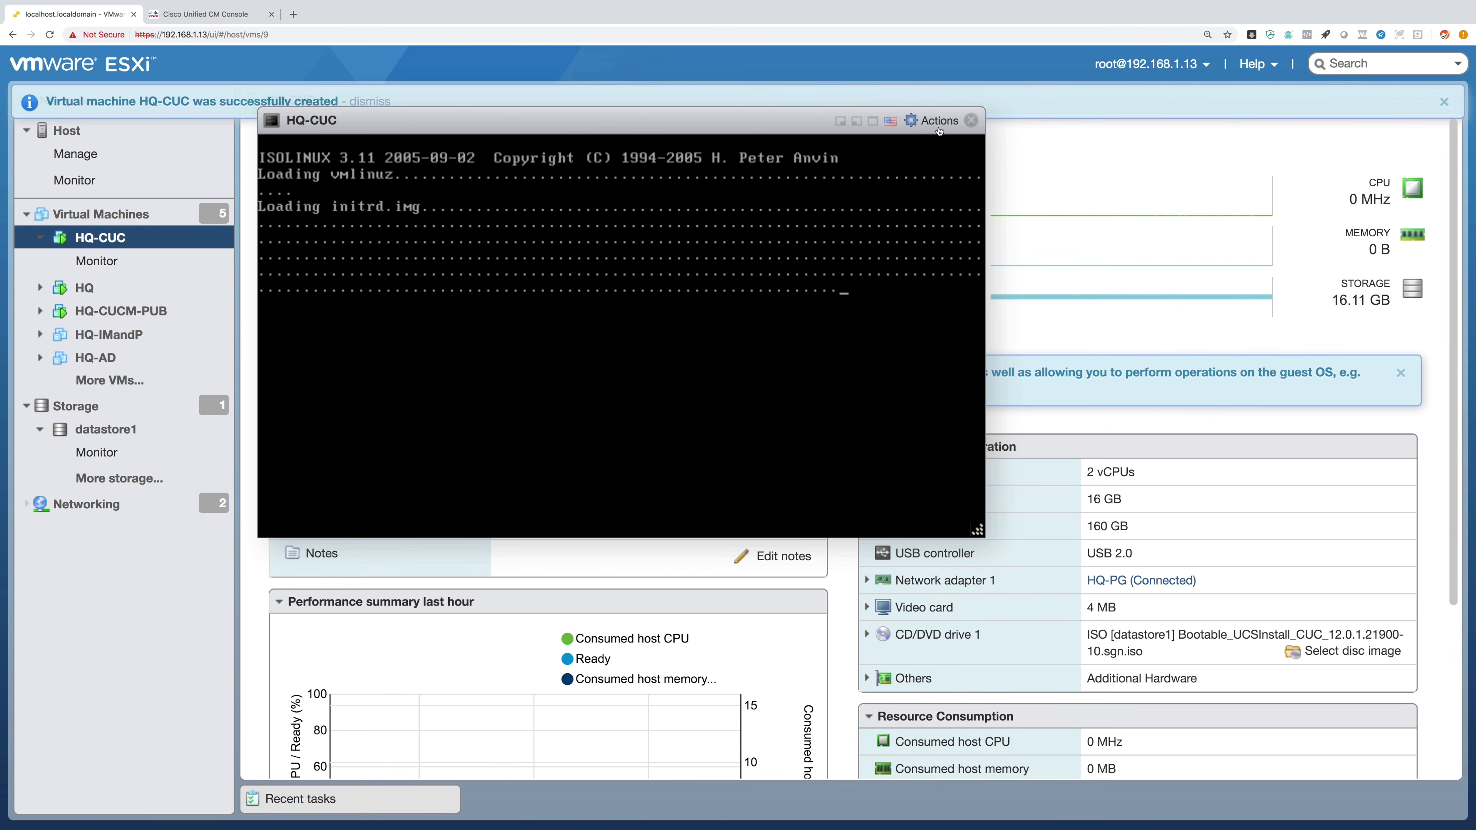
pyautogui.click(916, 122)
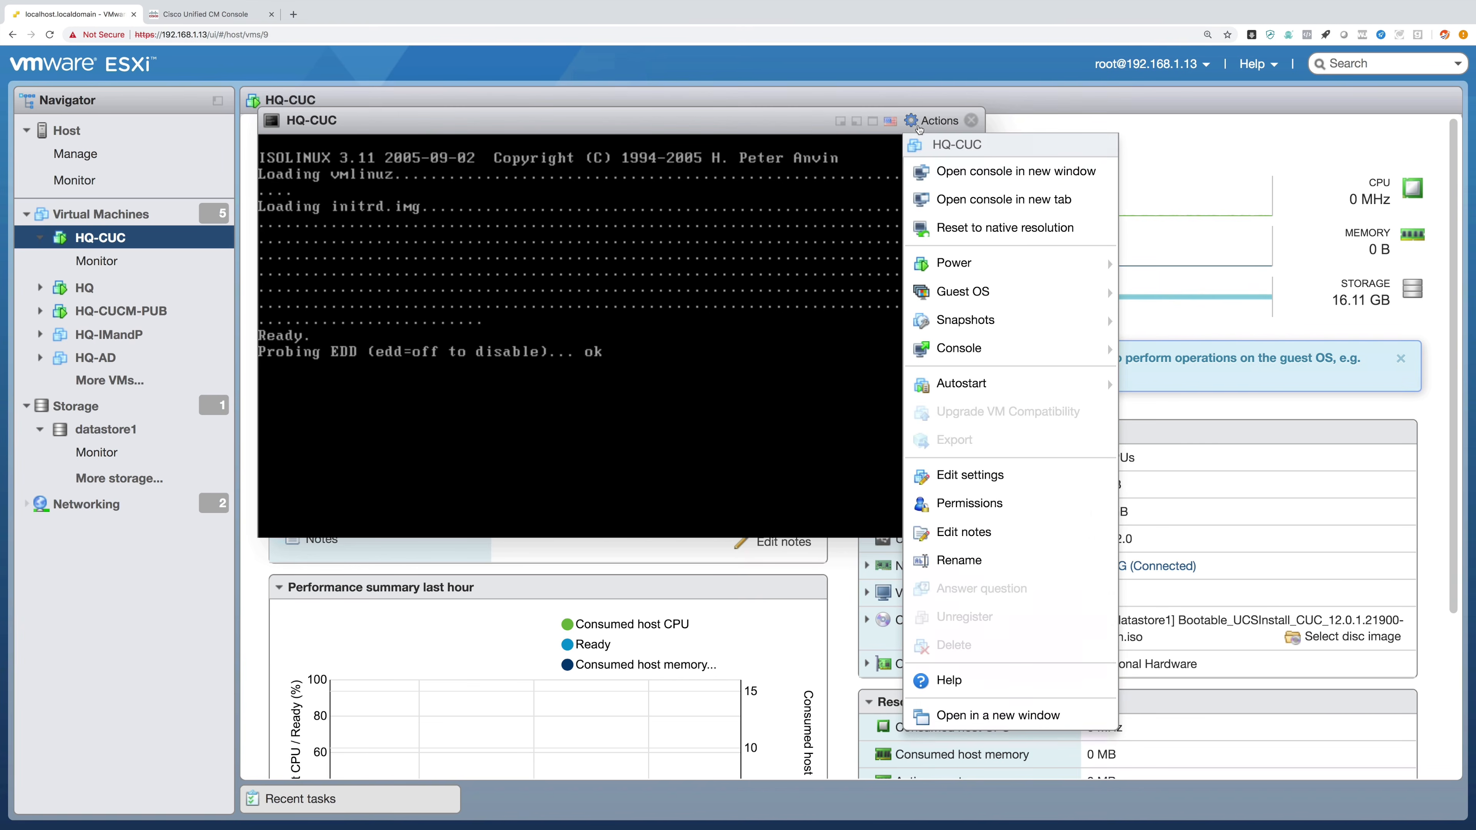
pyautogui.click(945, 197)
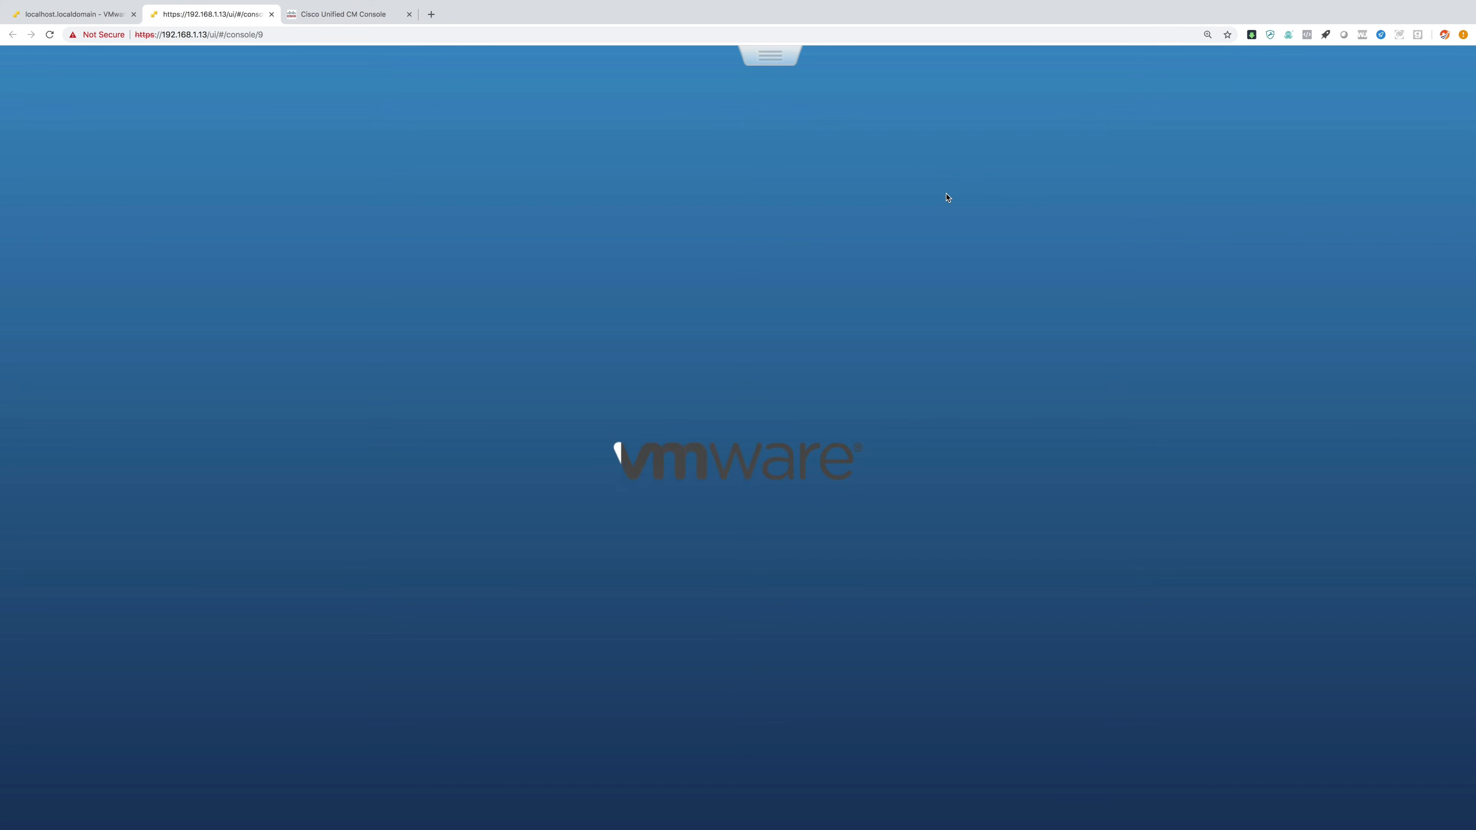
pyautogui.press('super+equal')
pyautogui.press('super+equal')
pyautogui.press('super+equal')
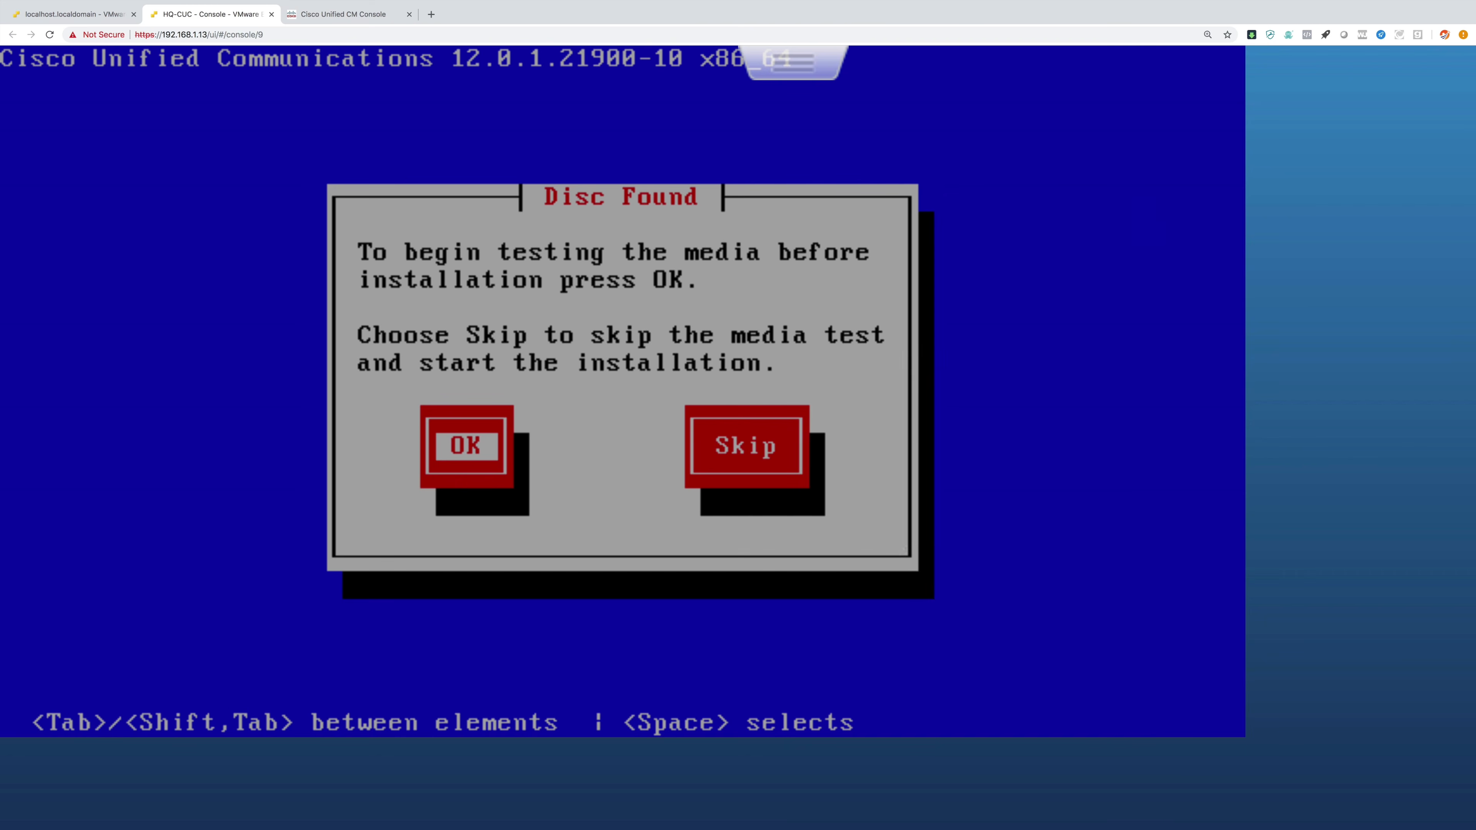
# Skip the installation media test and confirm Cisco Unity Connection as the product to install.
pyautogui.press('Tab')
pyautogui.press('space')
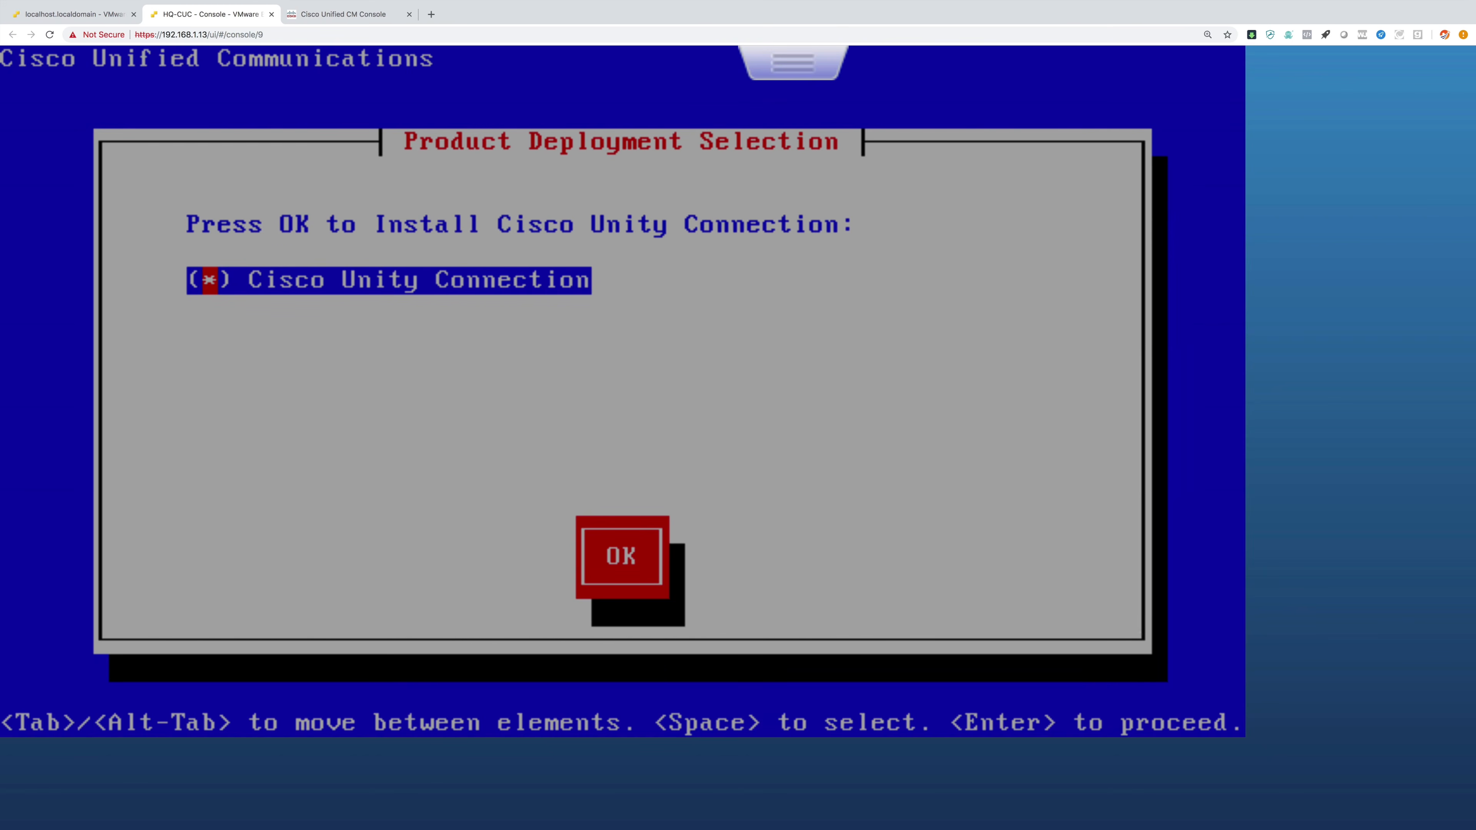
pyautogui.press('Tab')
pyautogui.press('Return')
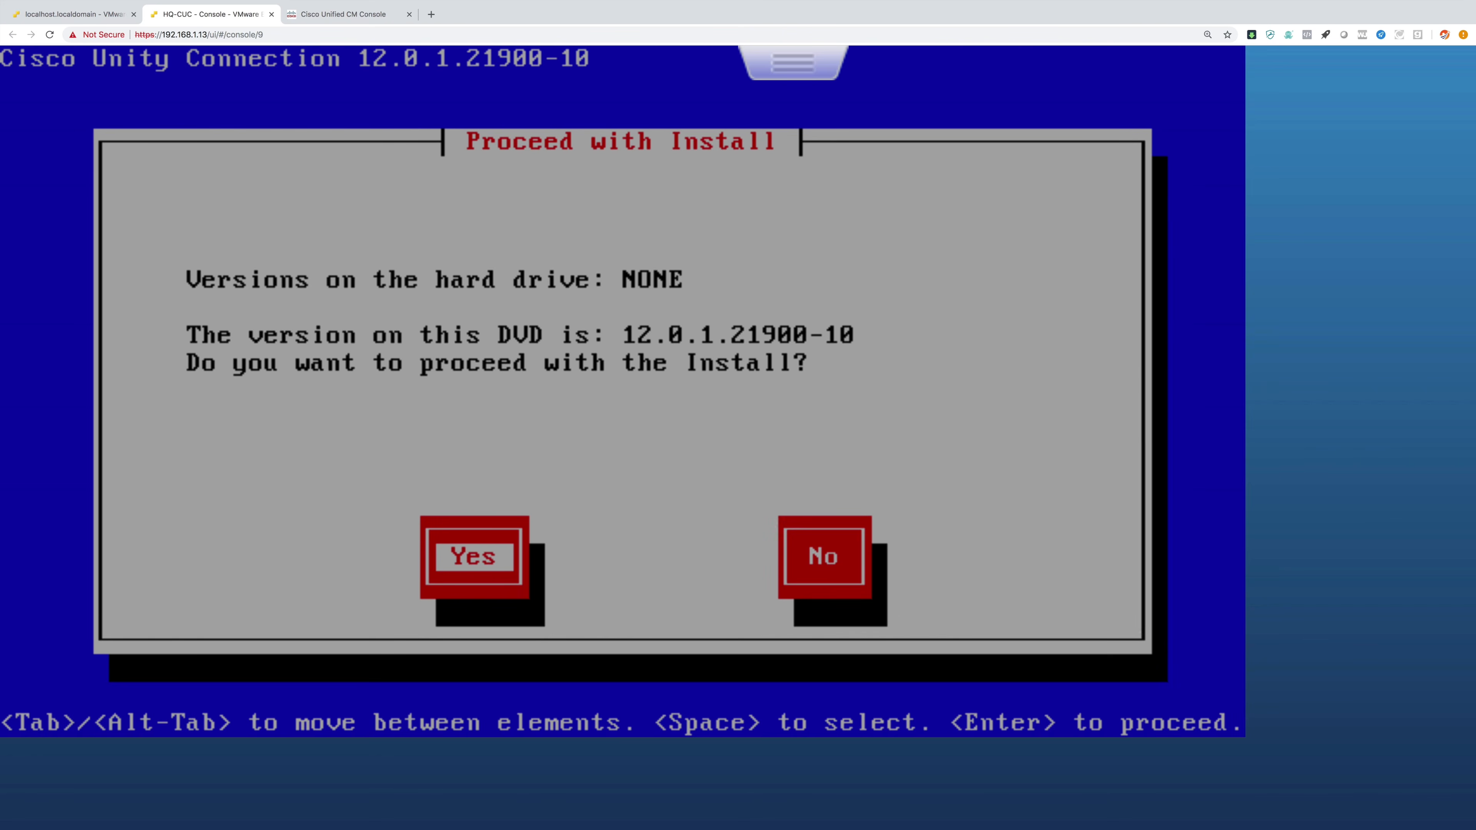
# Proceed with the installation and continue through the platform installation wizard with the Basic Install.
pyautogui.press('Return')
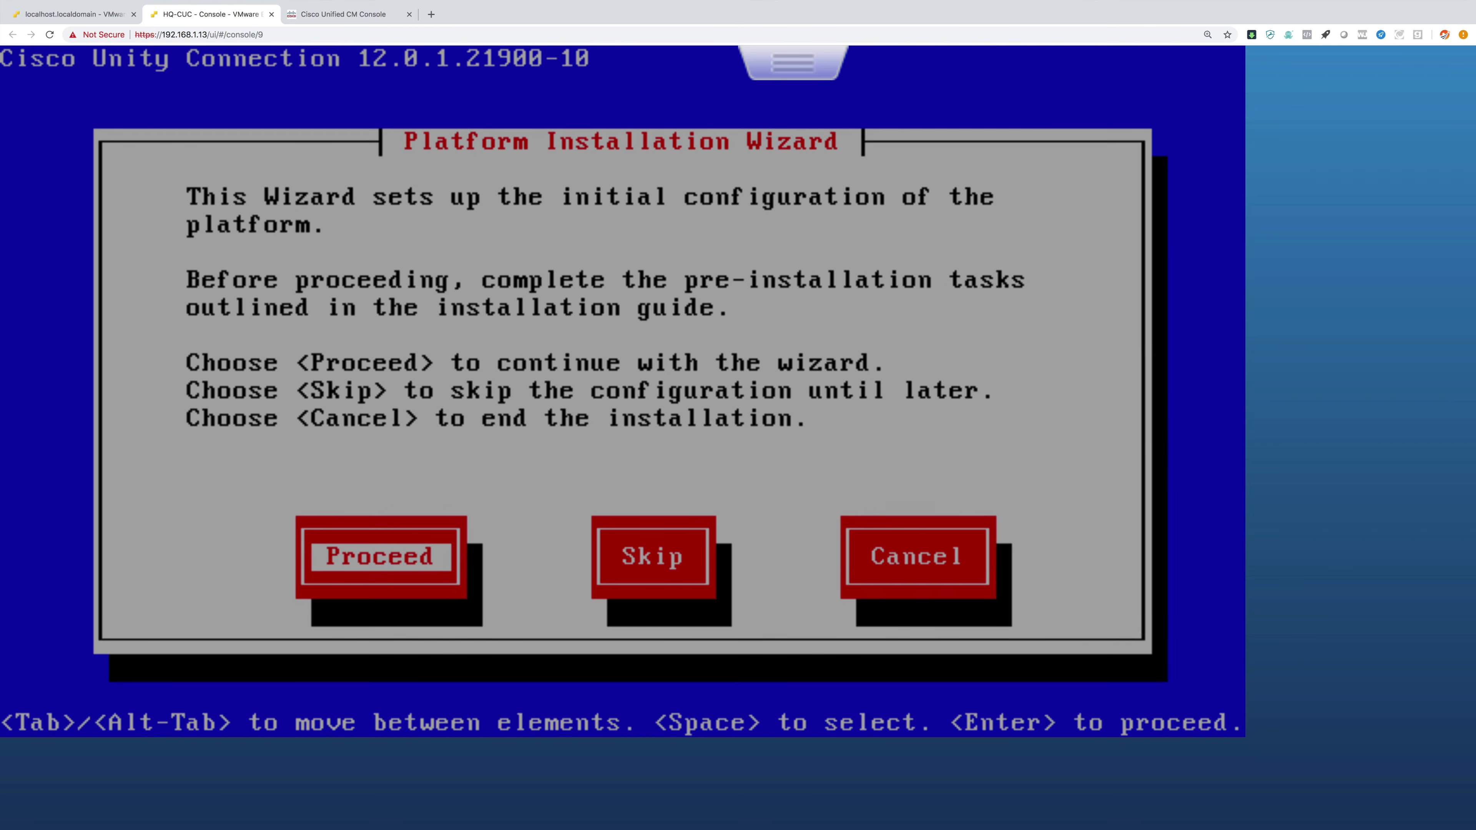
pyautogui.press('Return')
pyautogui.press('Return')
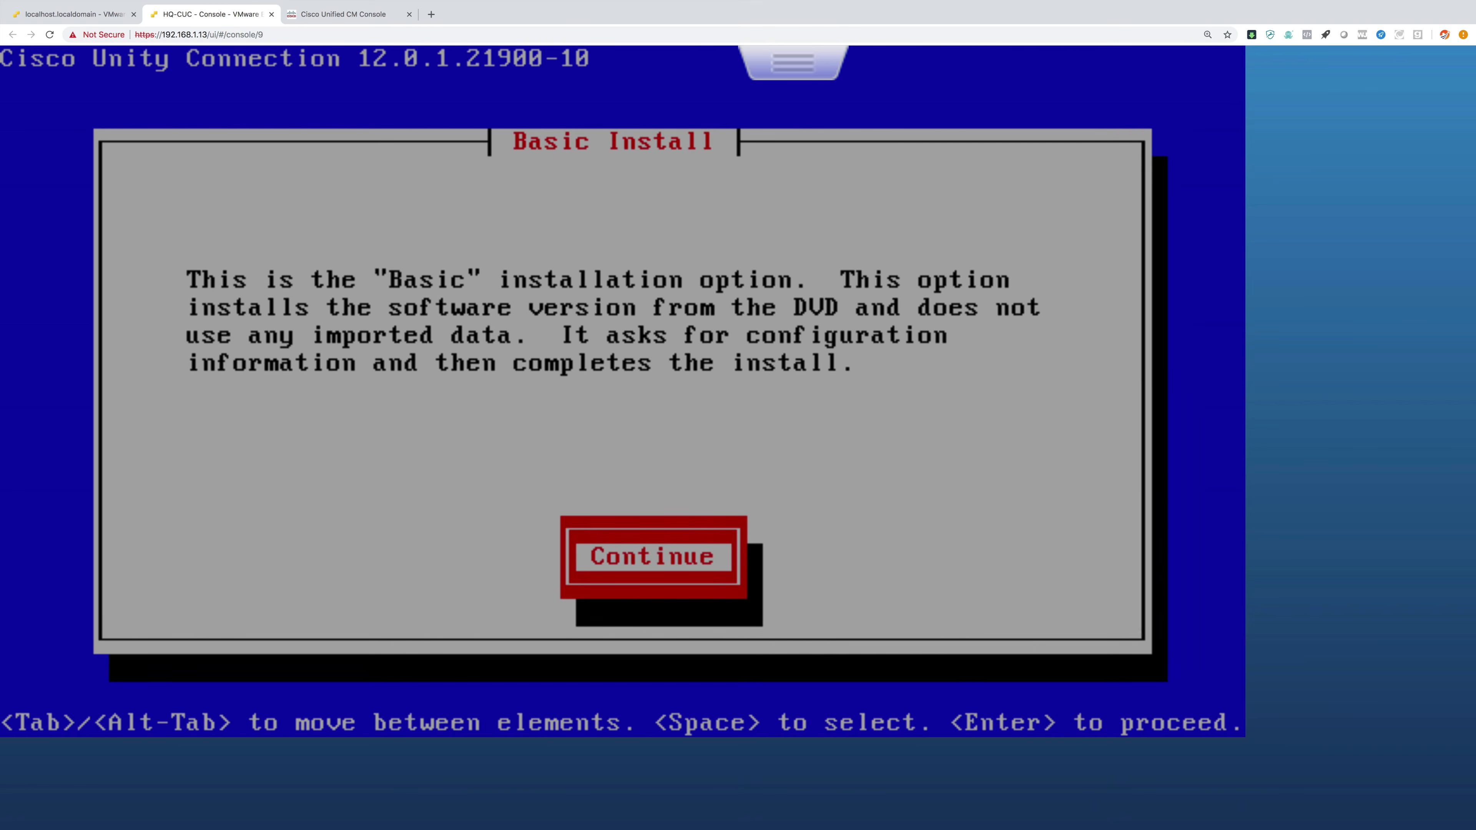
pyautogui.press('Return')
# Choose a timezone from the America entries and confirm it.
pyautogui.press('Up')
pyautogui.press('Up')
pyautogui.press('Up')
pyautogui.press('Up')
pyautogui.press('Up')
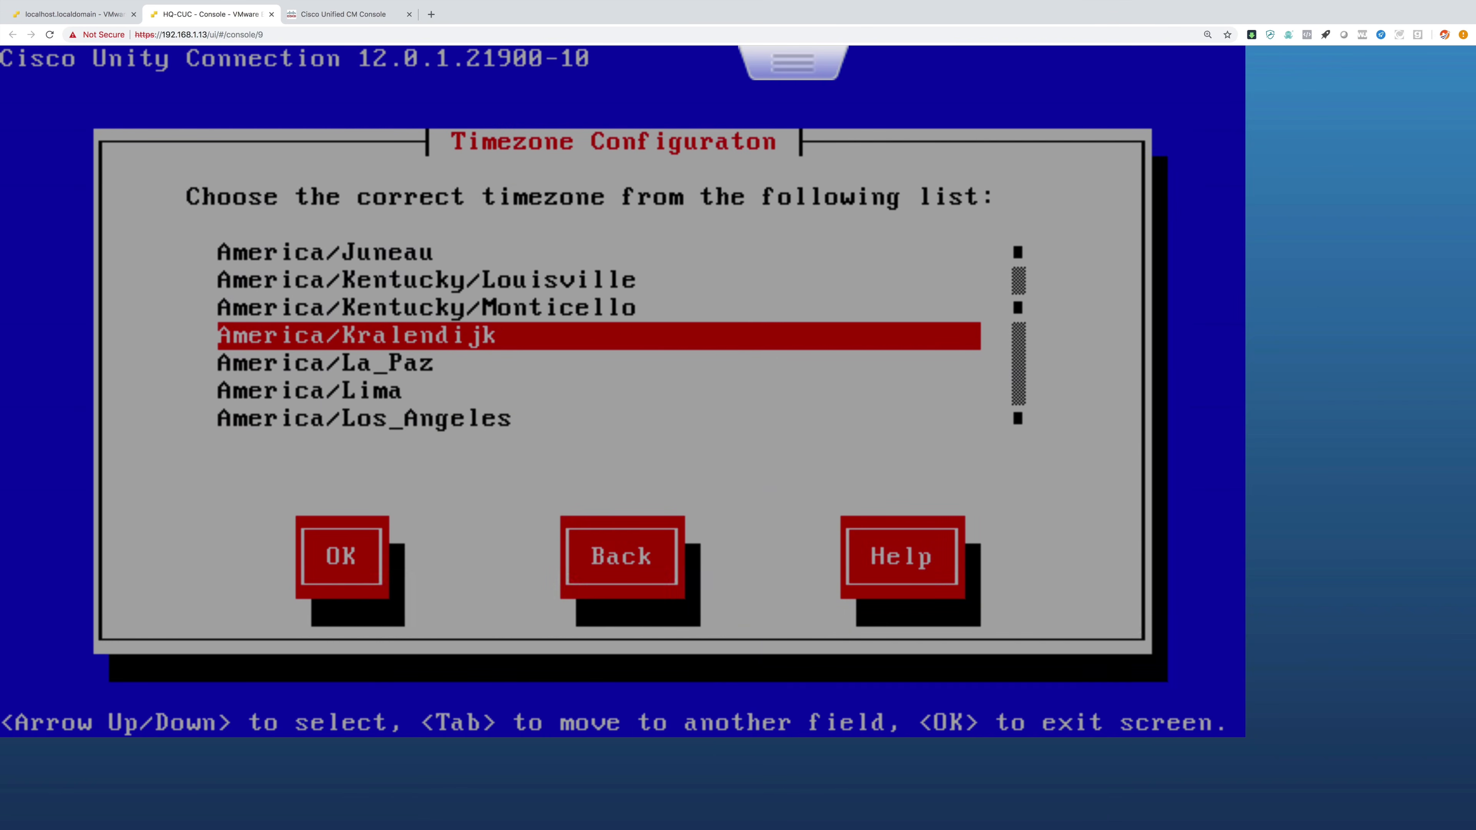
pyautogui.press('Tab')
pyautogui.press('Return')
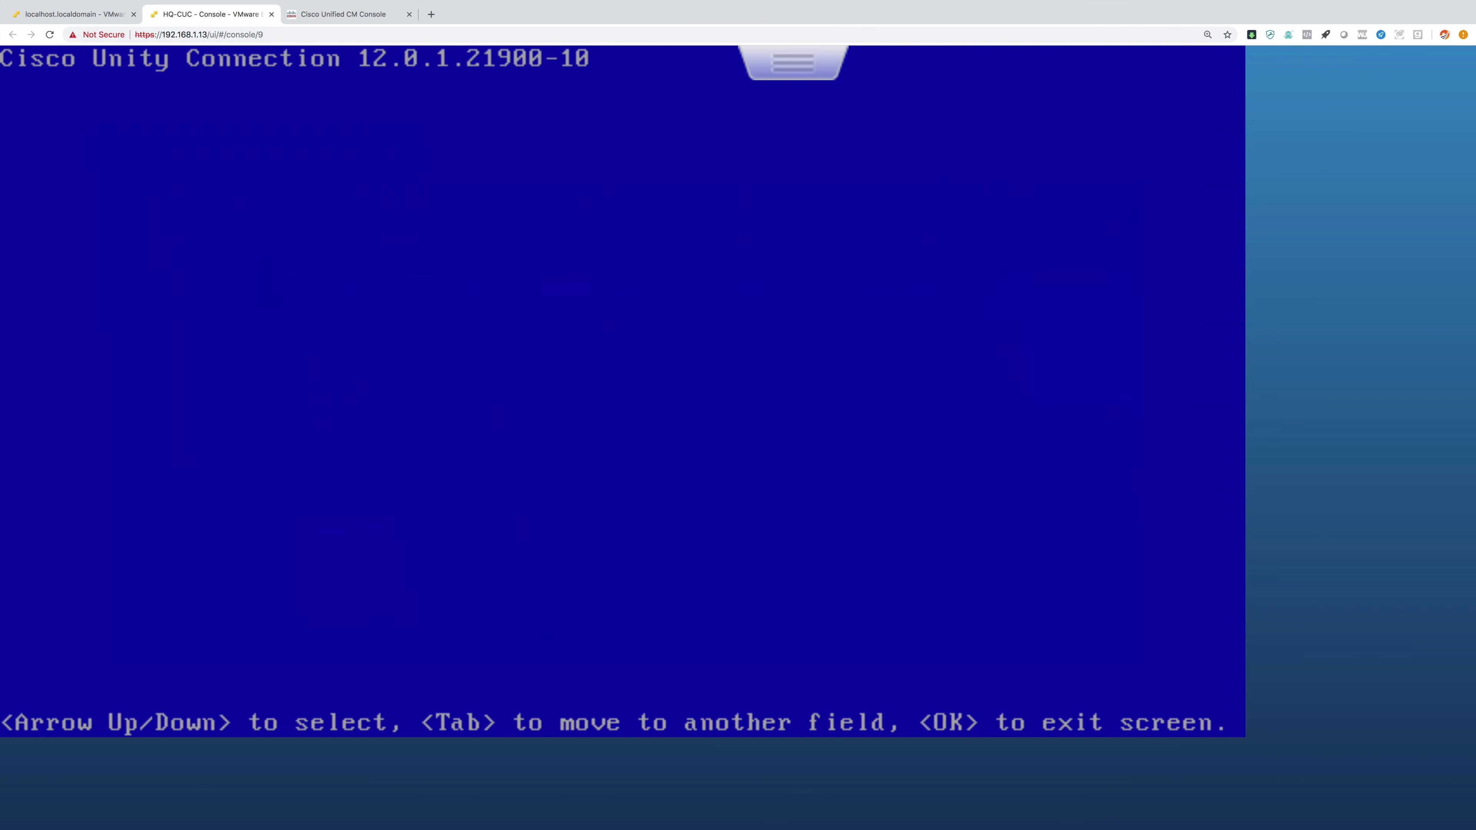
# Keep the OS default MTU size and decline DHCP for this machine.
pyautogui.press('Return')
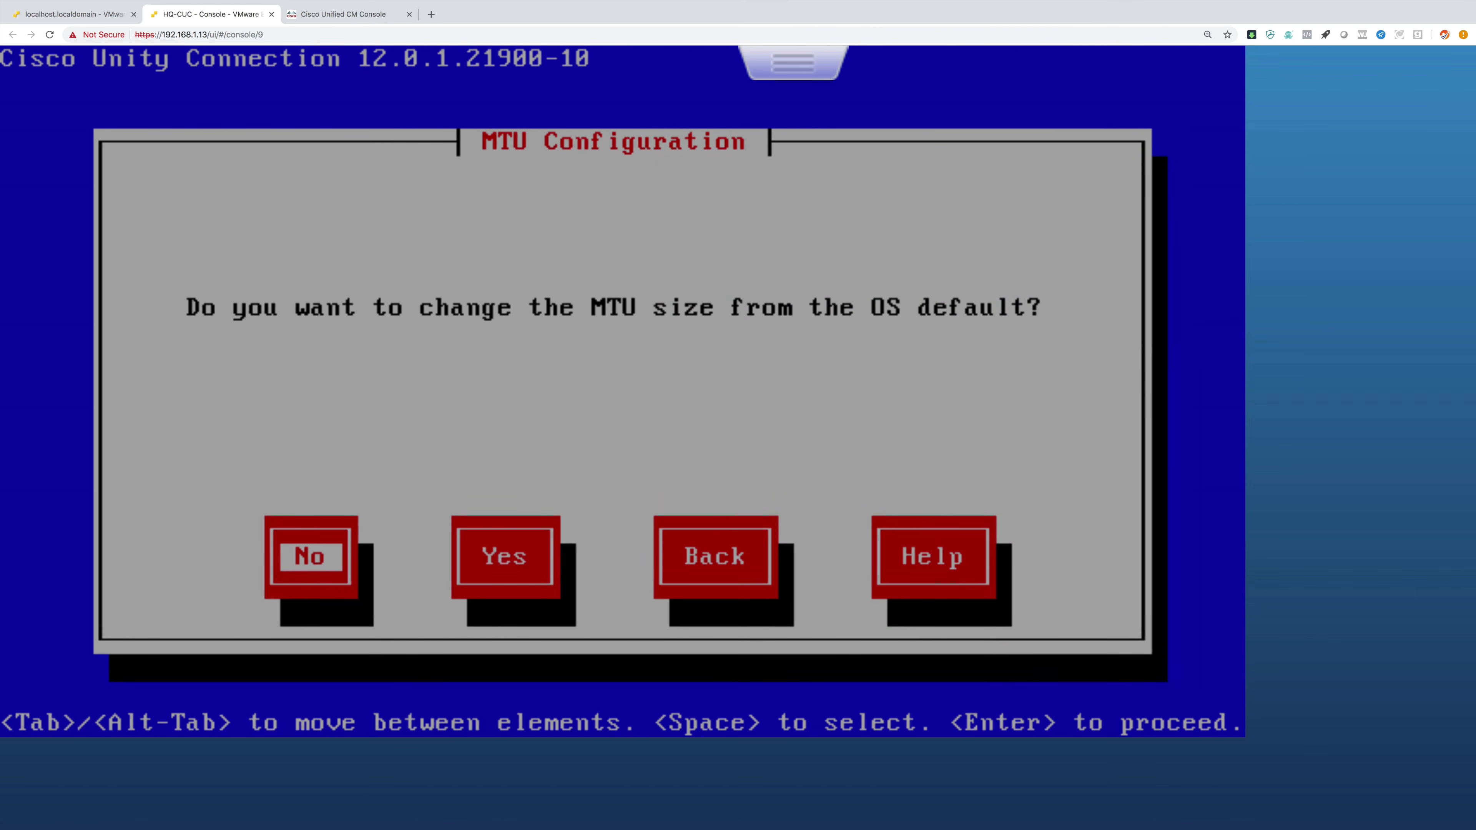
pyautogui.press('Return')
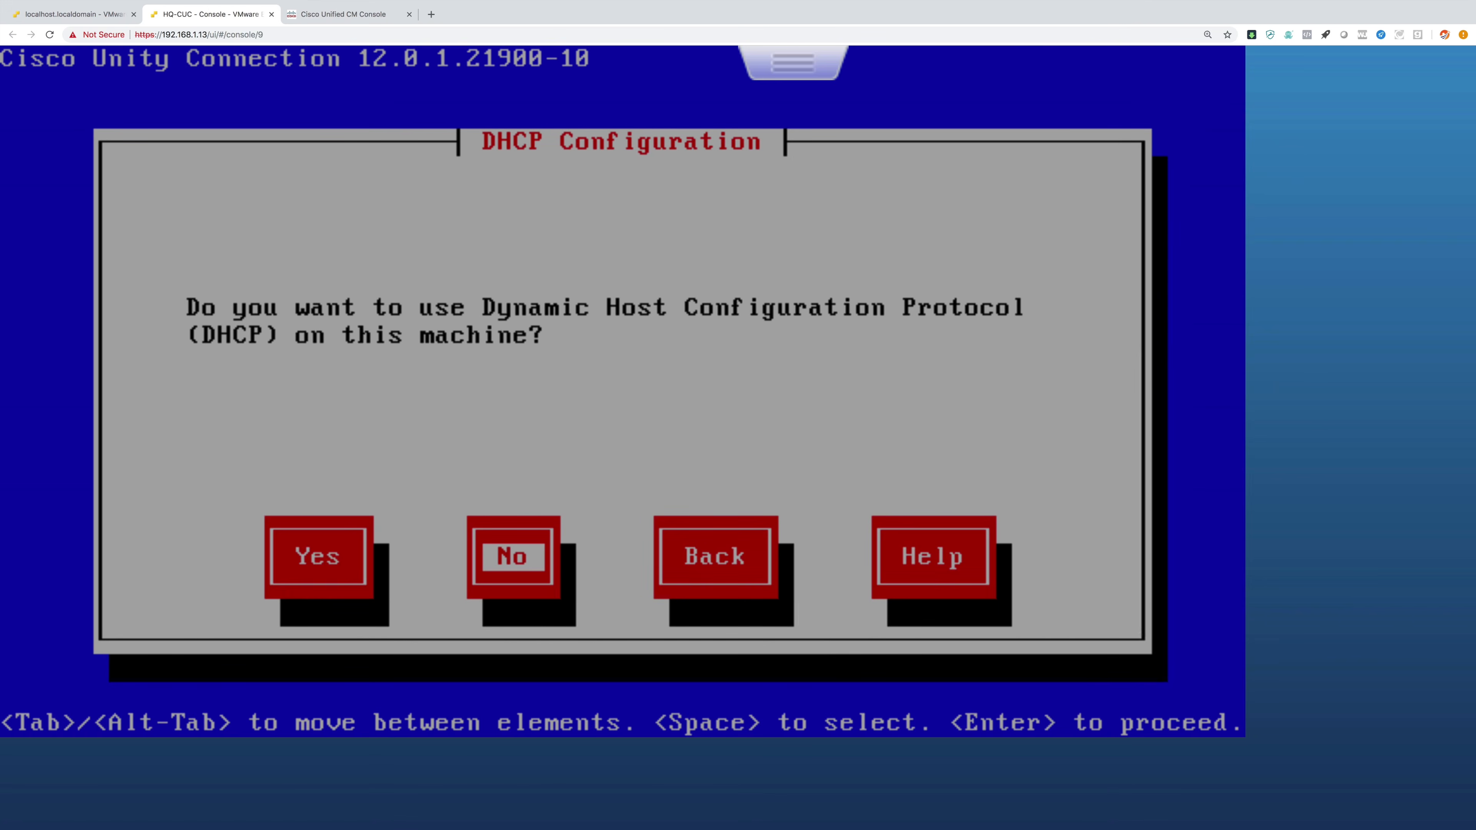
pyautogui.press('Return')
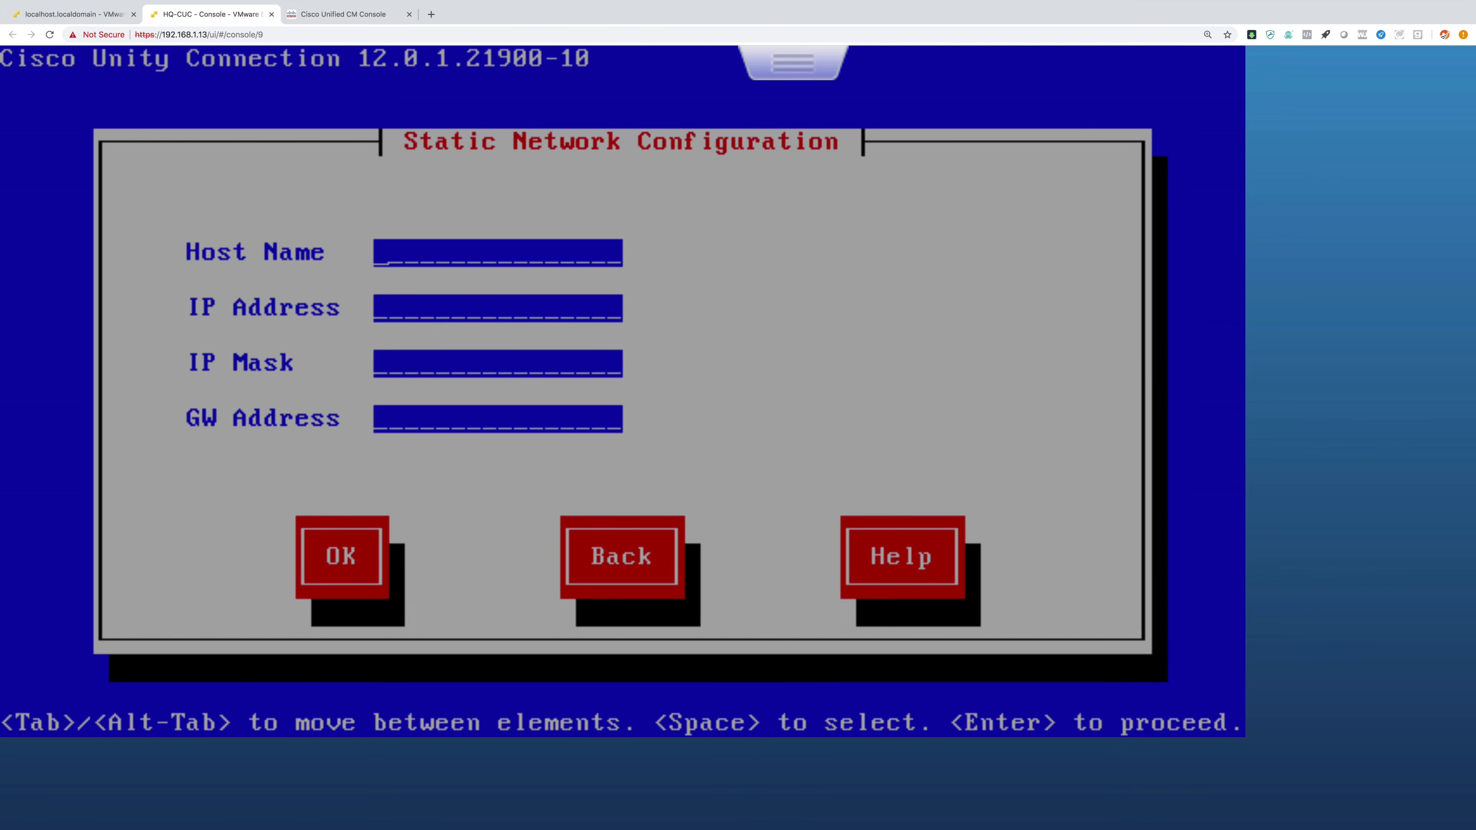
# Configure static networking with host name HQ-CUC, IP address 10.3.3.3, mask 255.255.255.0 and gateway 10.3.3.100, and decline the DNS client.
pyautogui.write('HQ-CUC')
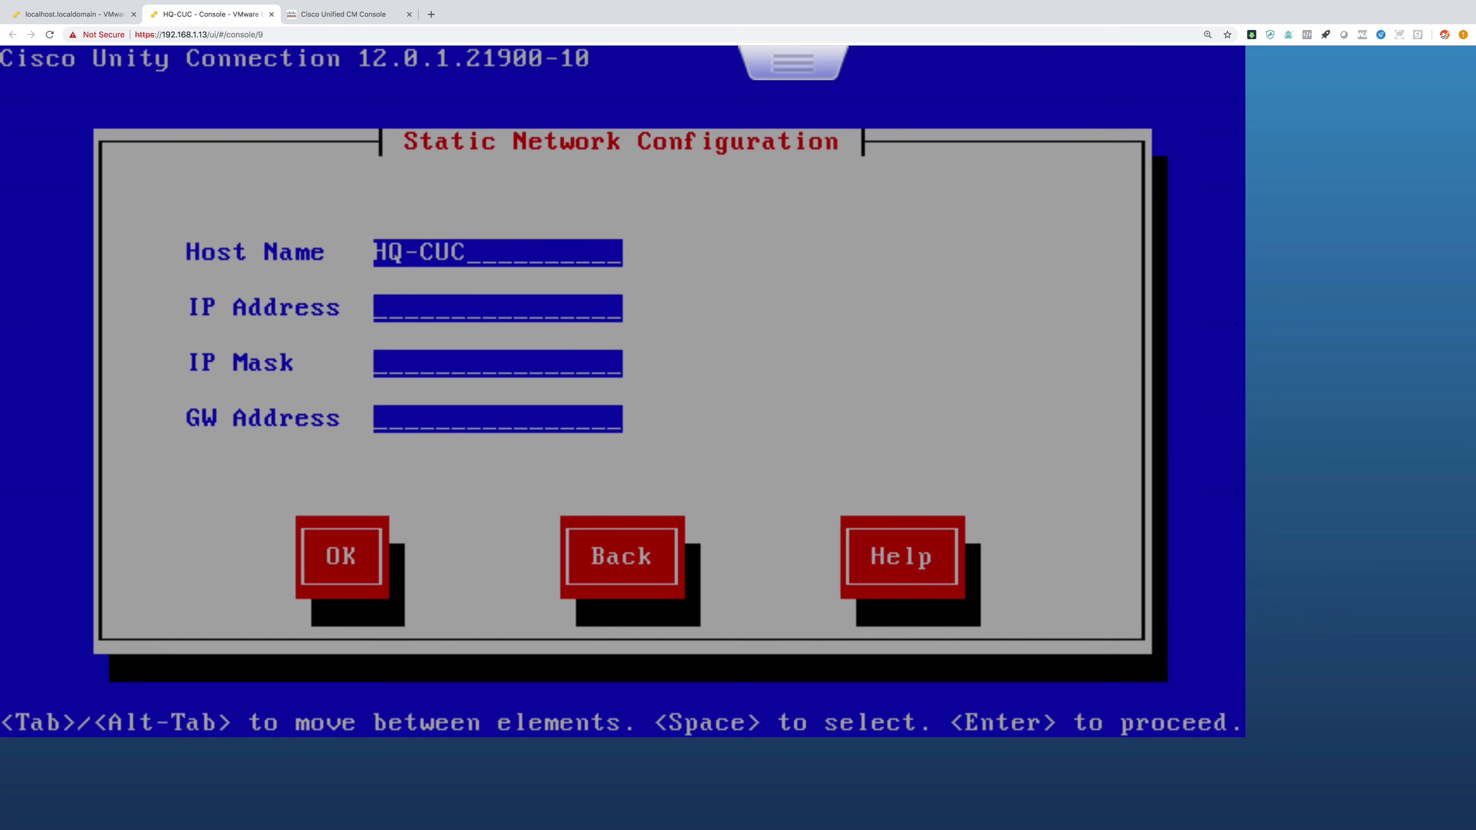
pyautogui.write('10.3.3.3')
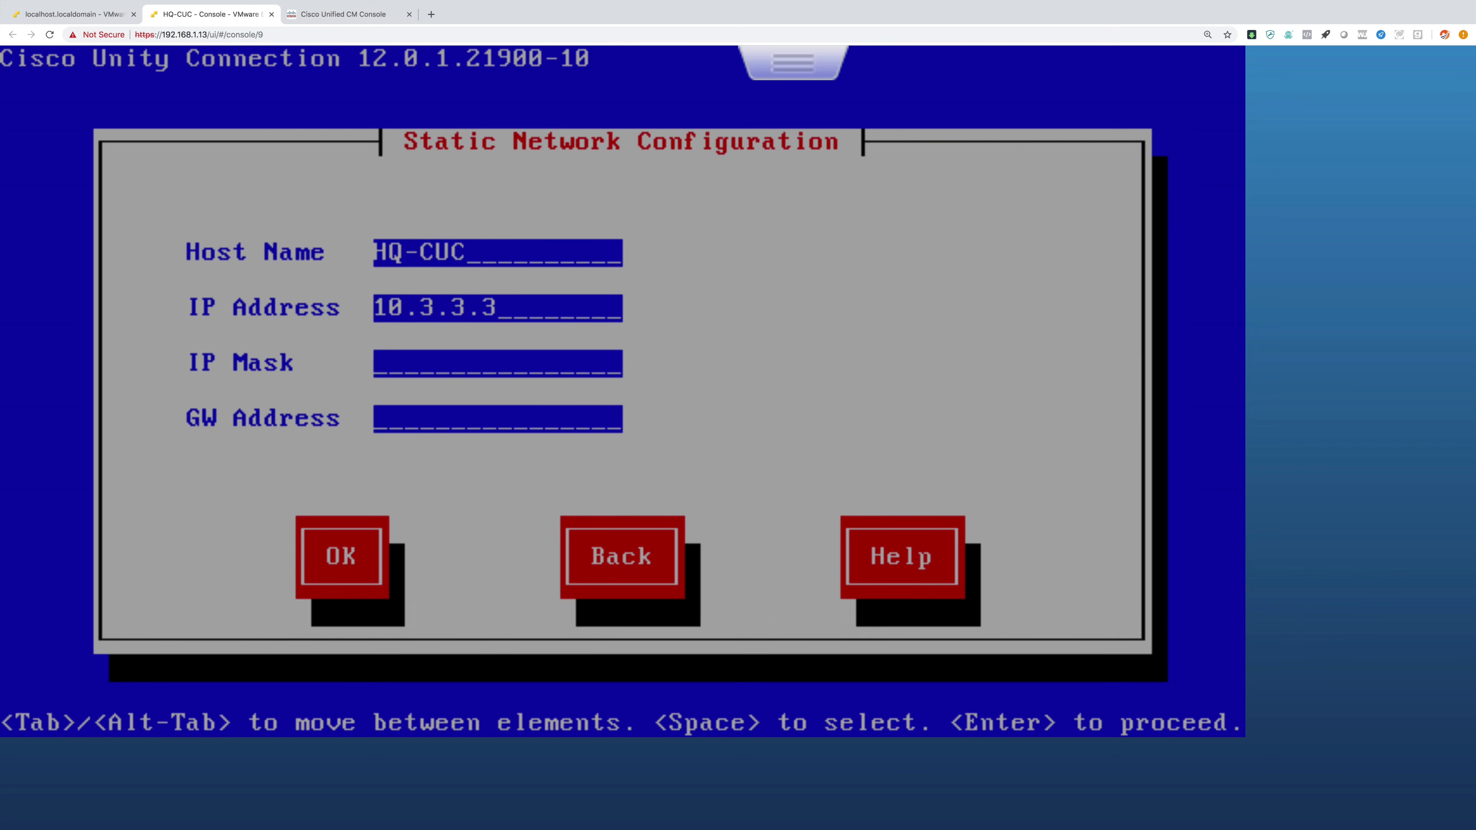
pyautogui.press('Tab')
pyautogui.write('255.')
pyautogui.write('255.255.255.0')
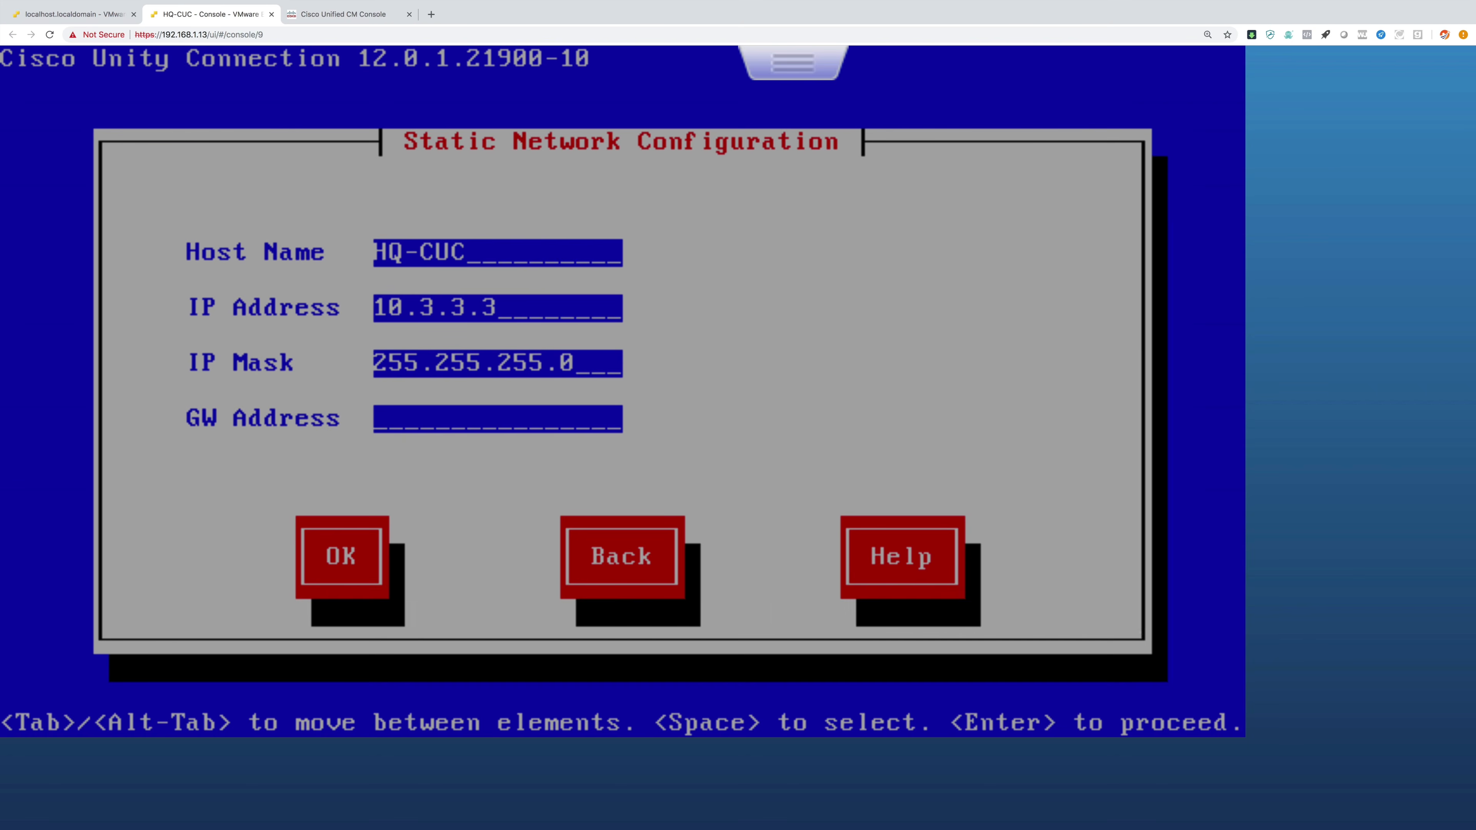
pyautogui.write('10.3.3.100')
pyautogui.press('Tab')
pyautogui.press('Return')
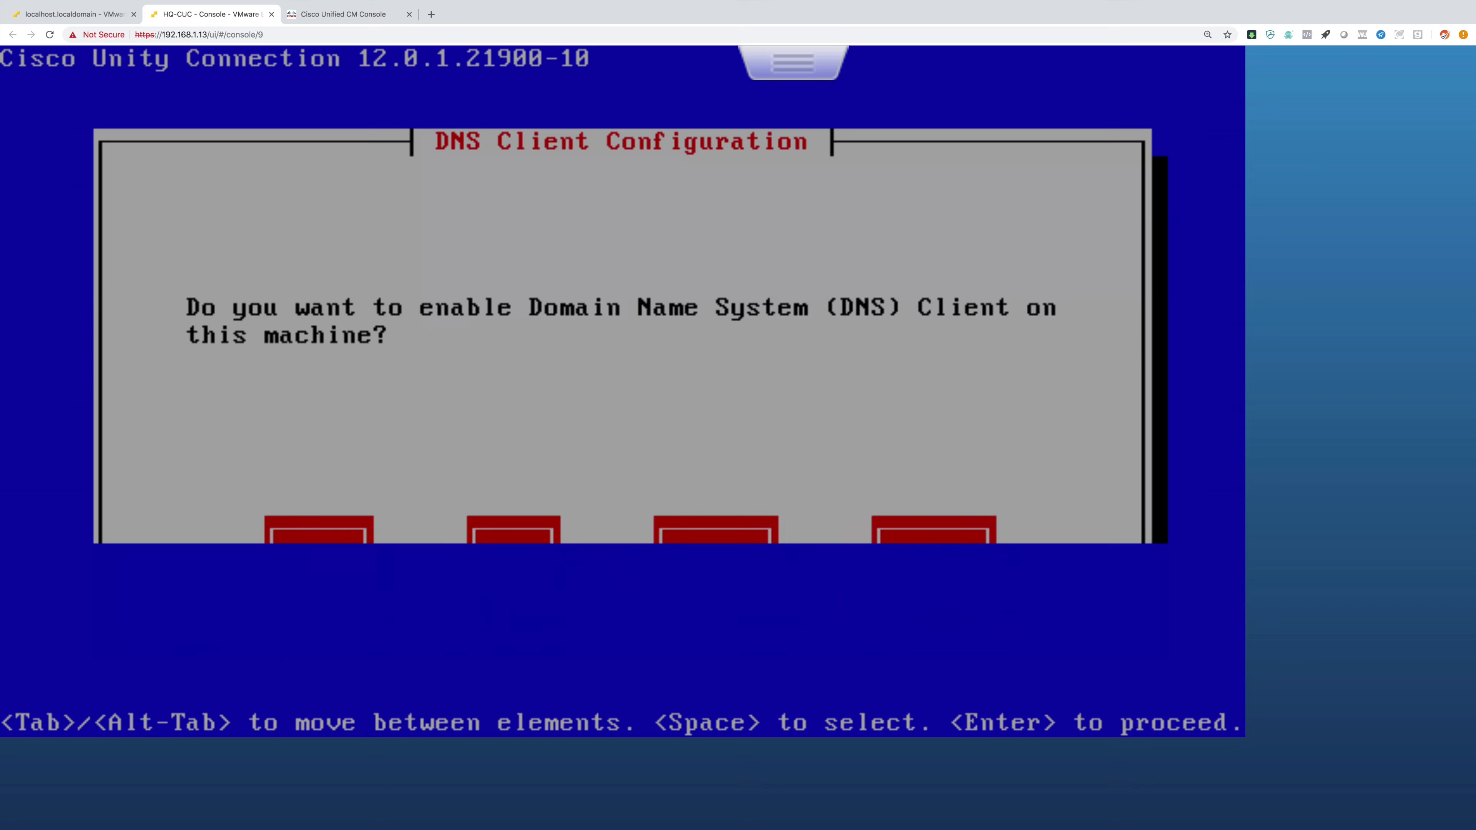
pyautogui.press('Tab')
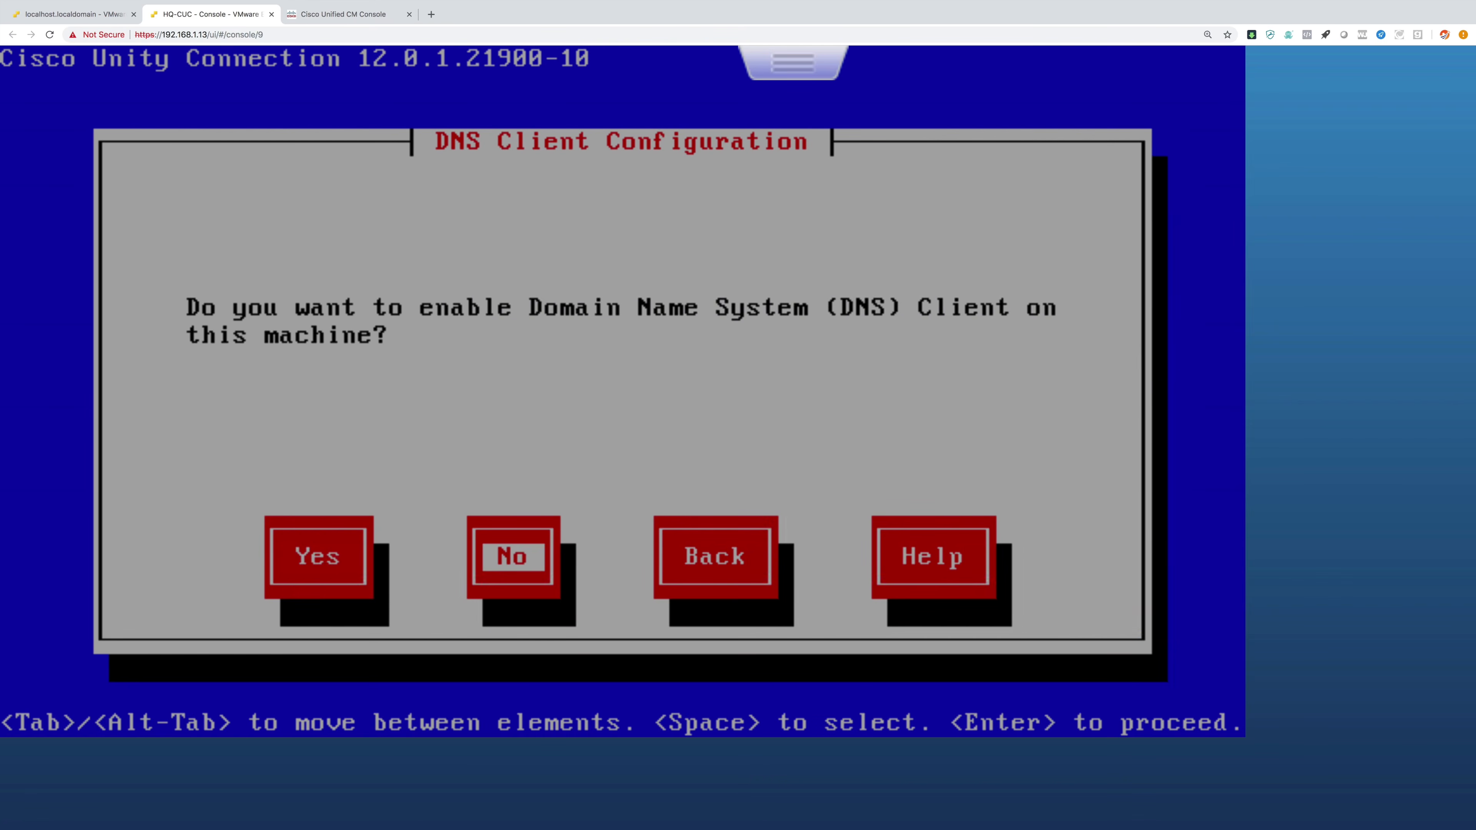
pyautogui.press('Return')
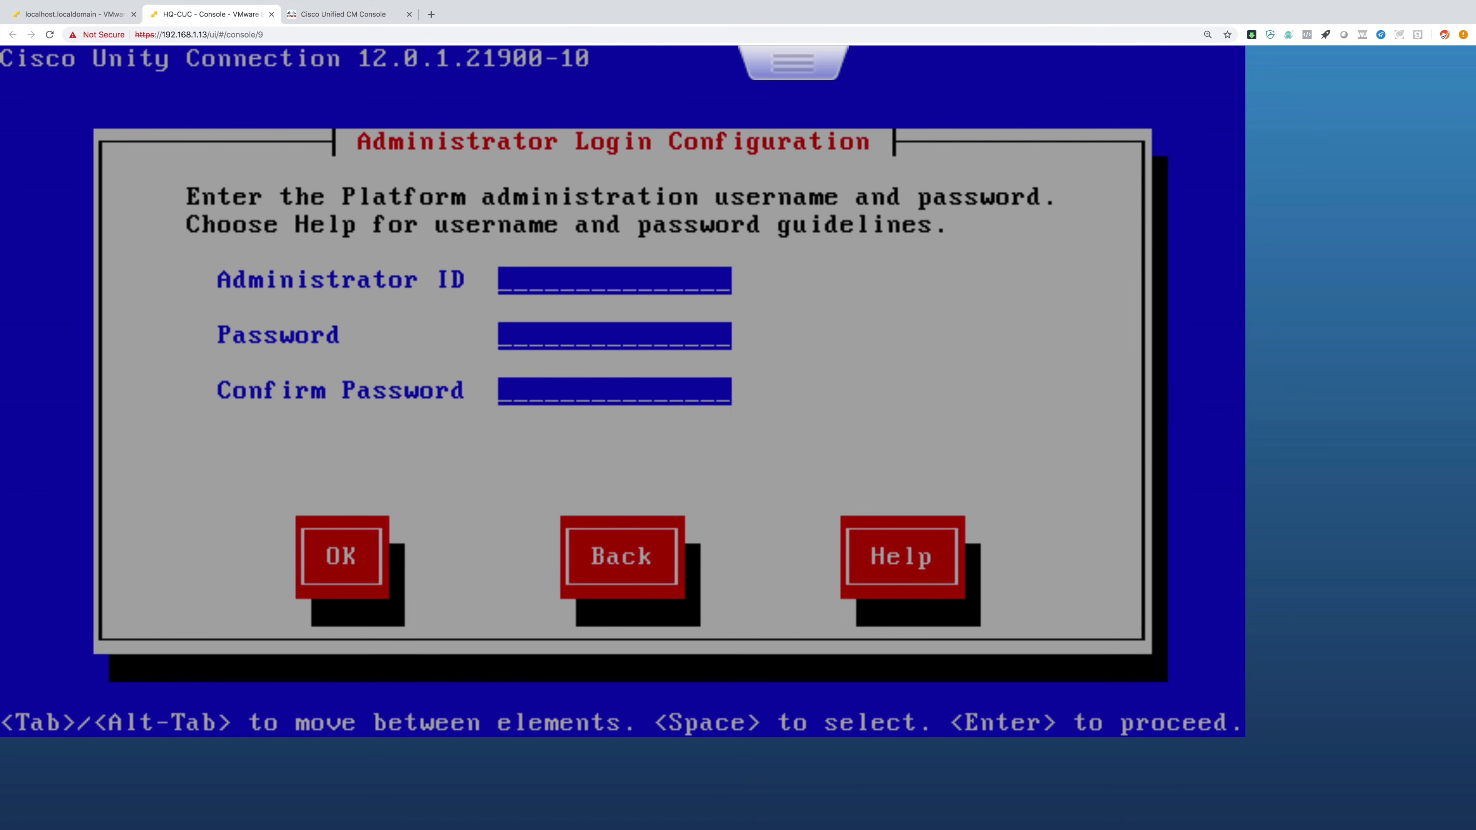
# Set the platform Administrator ID to administrator, enter and confirm the administrator password, and accept the login configuration.
pyautogui.write('administrator')
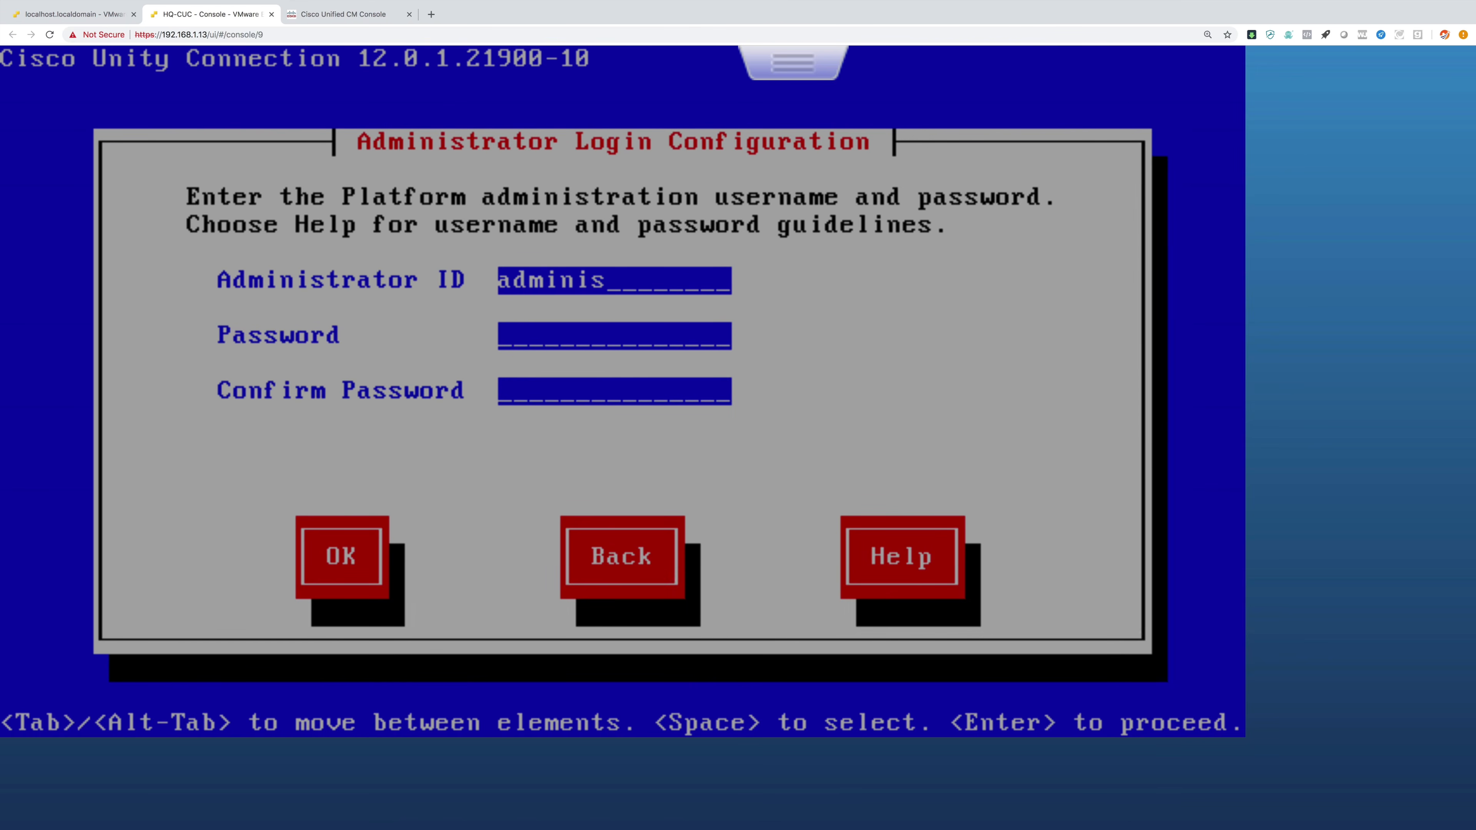
pyautogui.press('Tab')
pyautogui.write('**********')
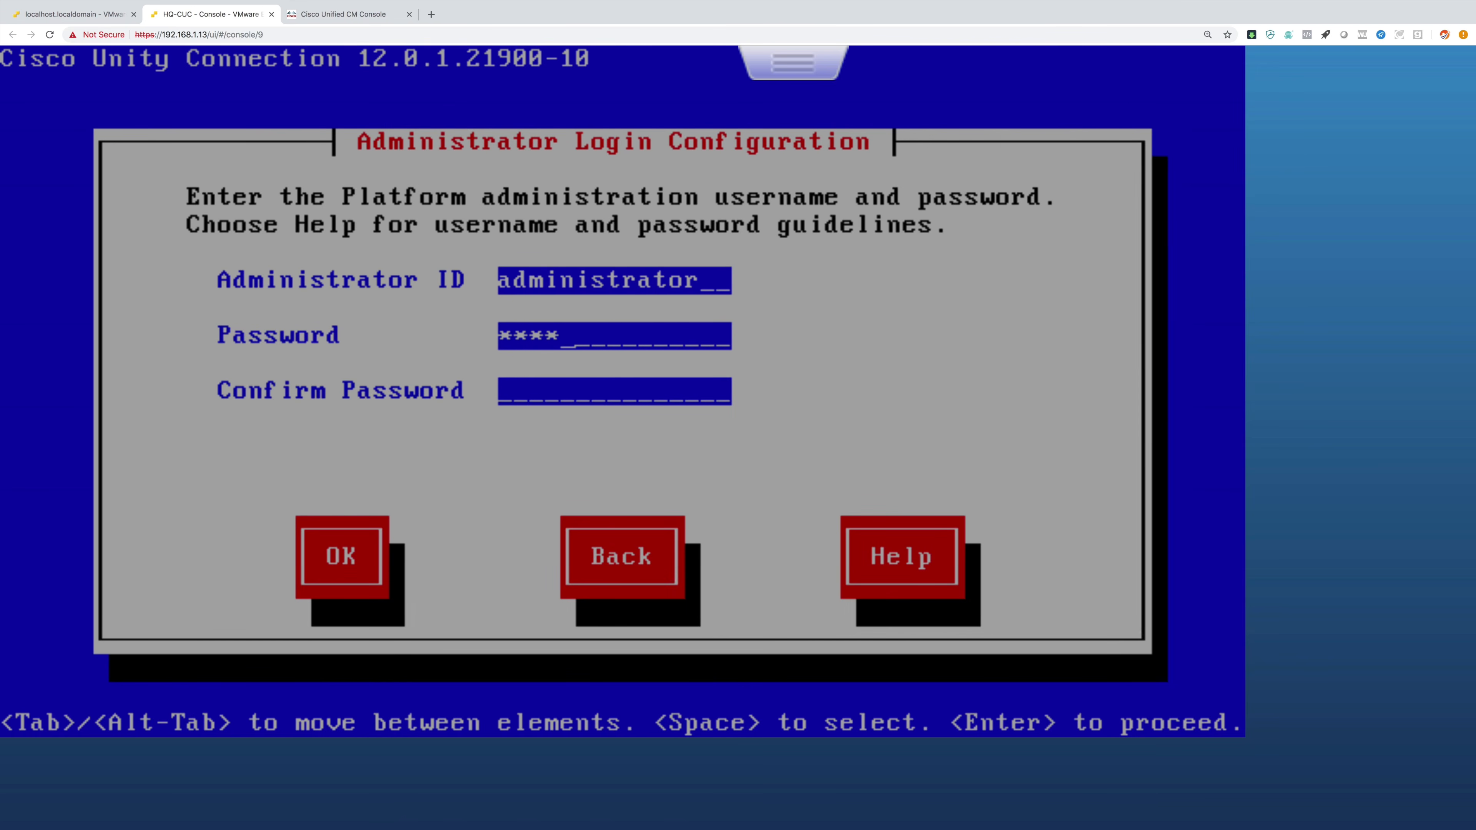
pyautogui.press('Tab')
pyautogui.write('**********')
pyautogui.press('Tab')
pyautogui.press('Return')
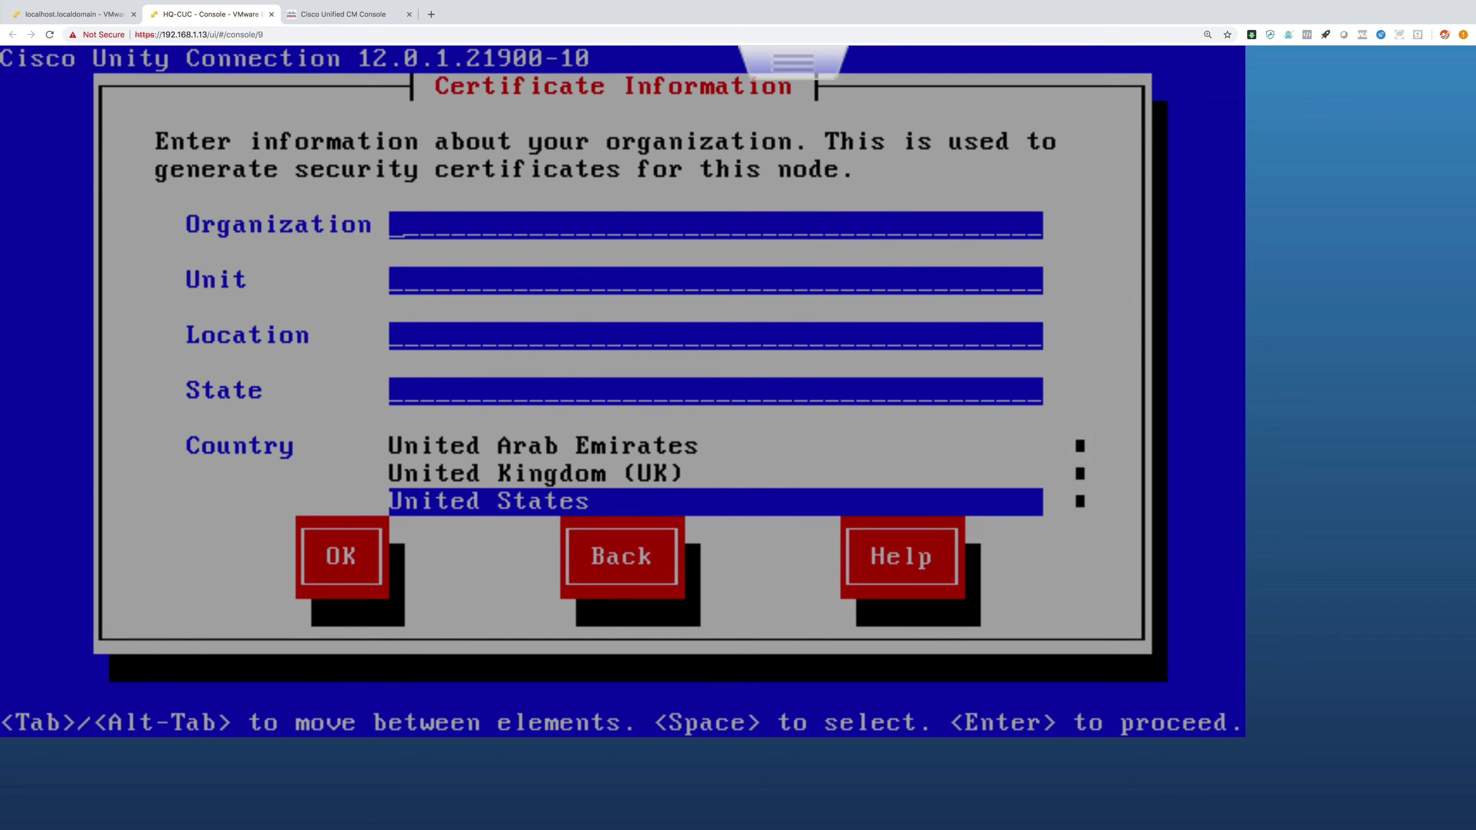
# Fill in the certificate information with organization Kevin Wallace Training, LLC, unit Development, location Richmond, state KY and country United States.
pyautogui.write('Kevin W')
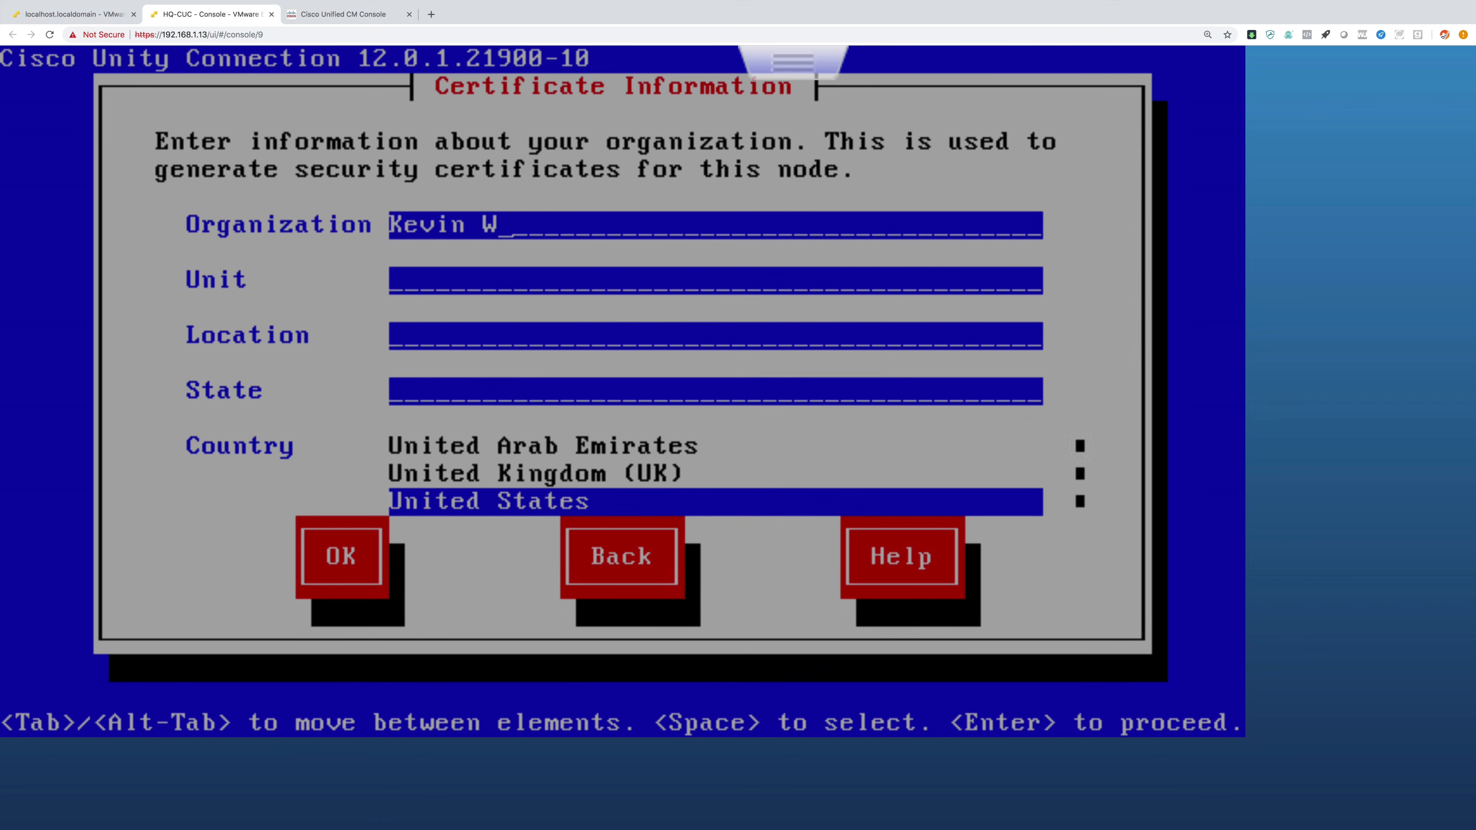
pyautogui.write('allace Training, LLC')
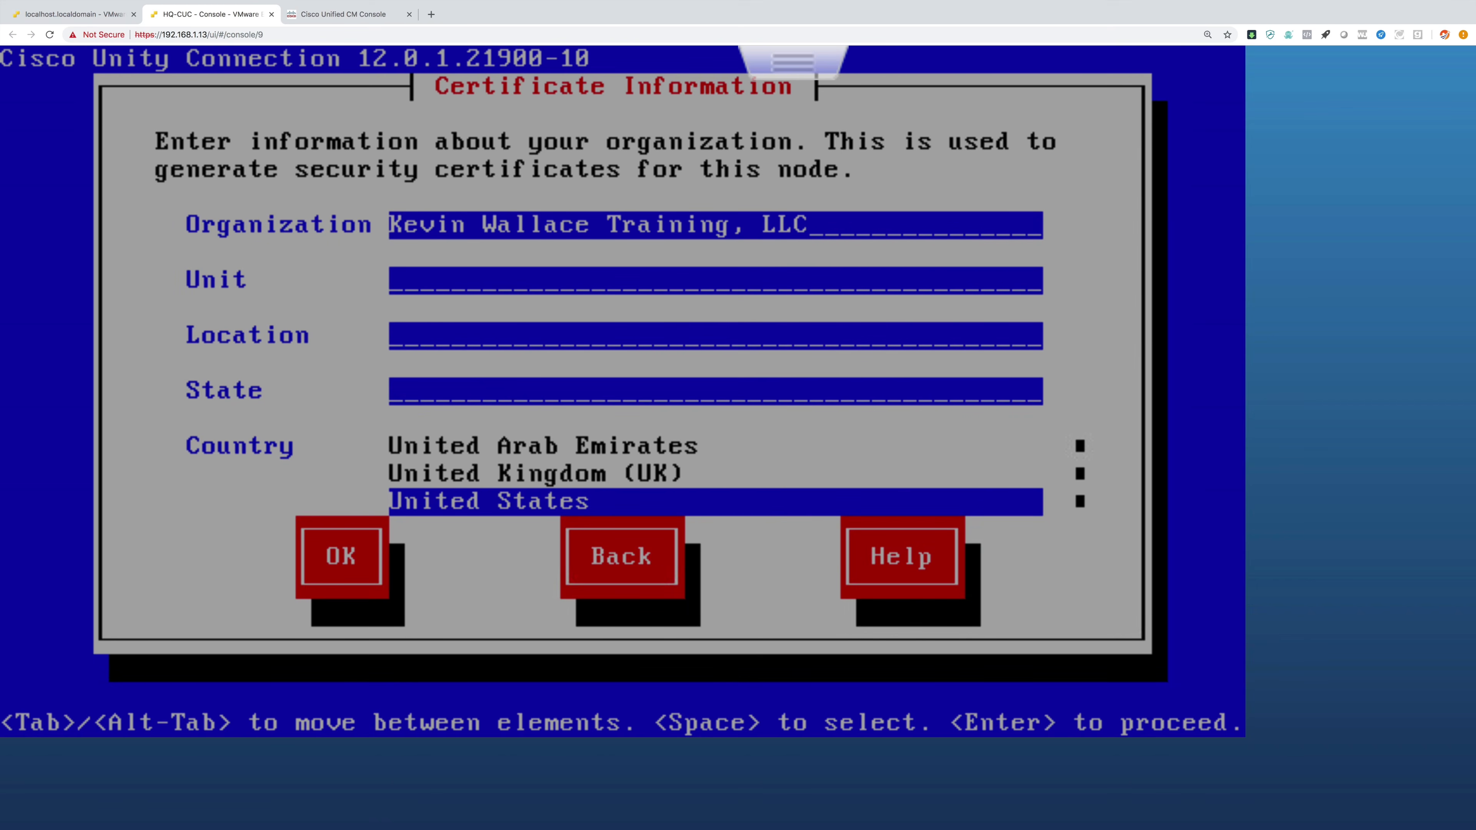
pyautogui.press('Tab')
pyautogui.write('Development')
pyautogui.press('Tab')
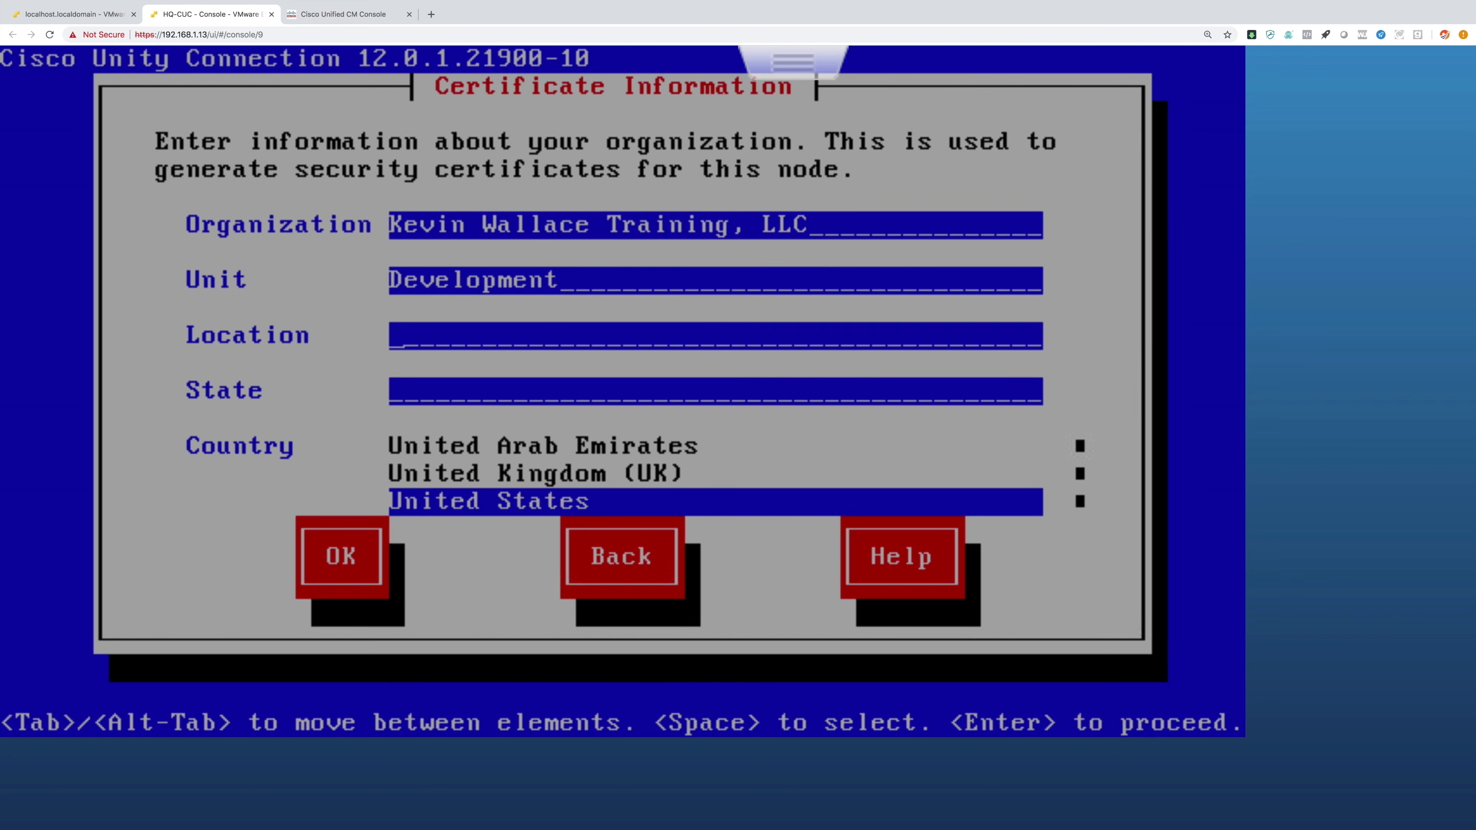
pyautogui.write('Richmond')
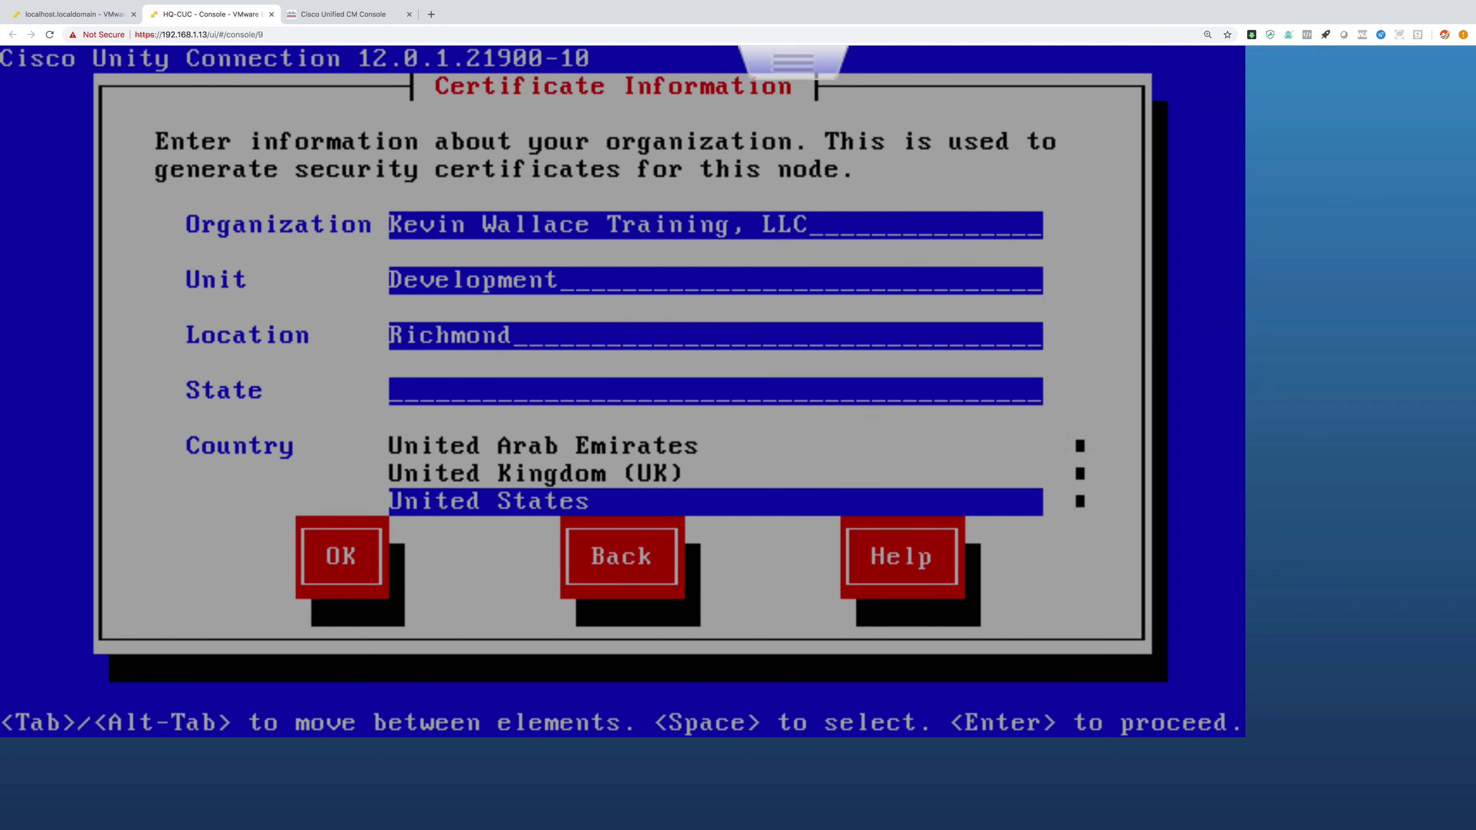
pyautogui.write('KY')
pyautogui.press('Tab')
pyautogui.press('Tab')
pyautogui.press('Return')
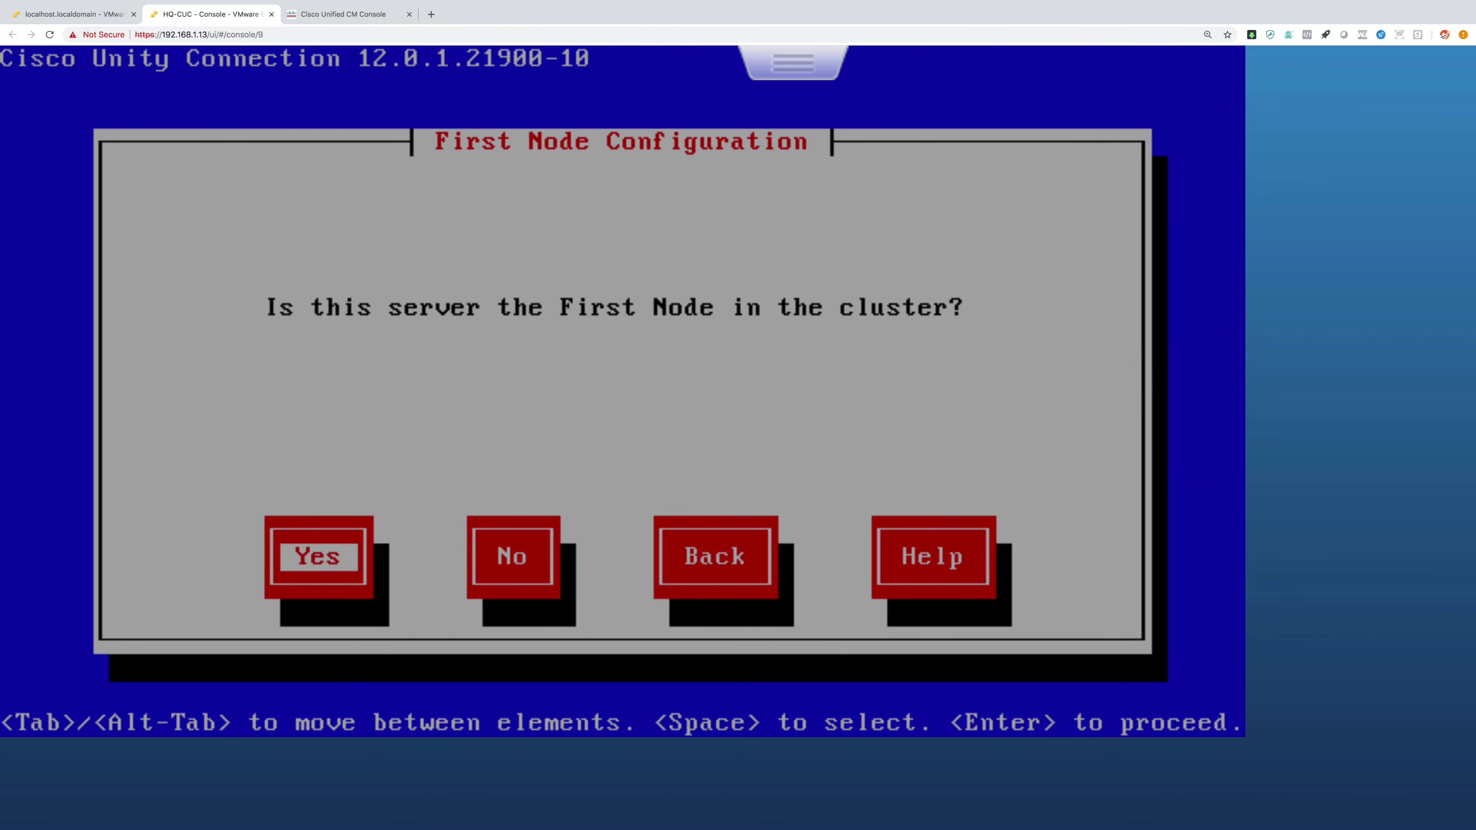
# Designate this server as the First Node in the cluster and set NTP Server 1 to 10.3.3.100.
pyautogui.press('Return')
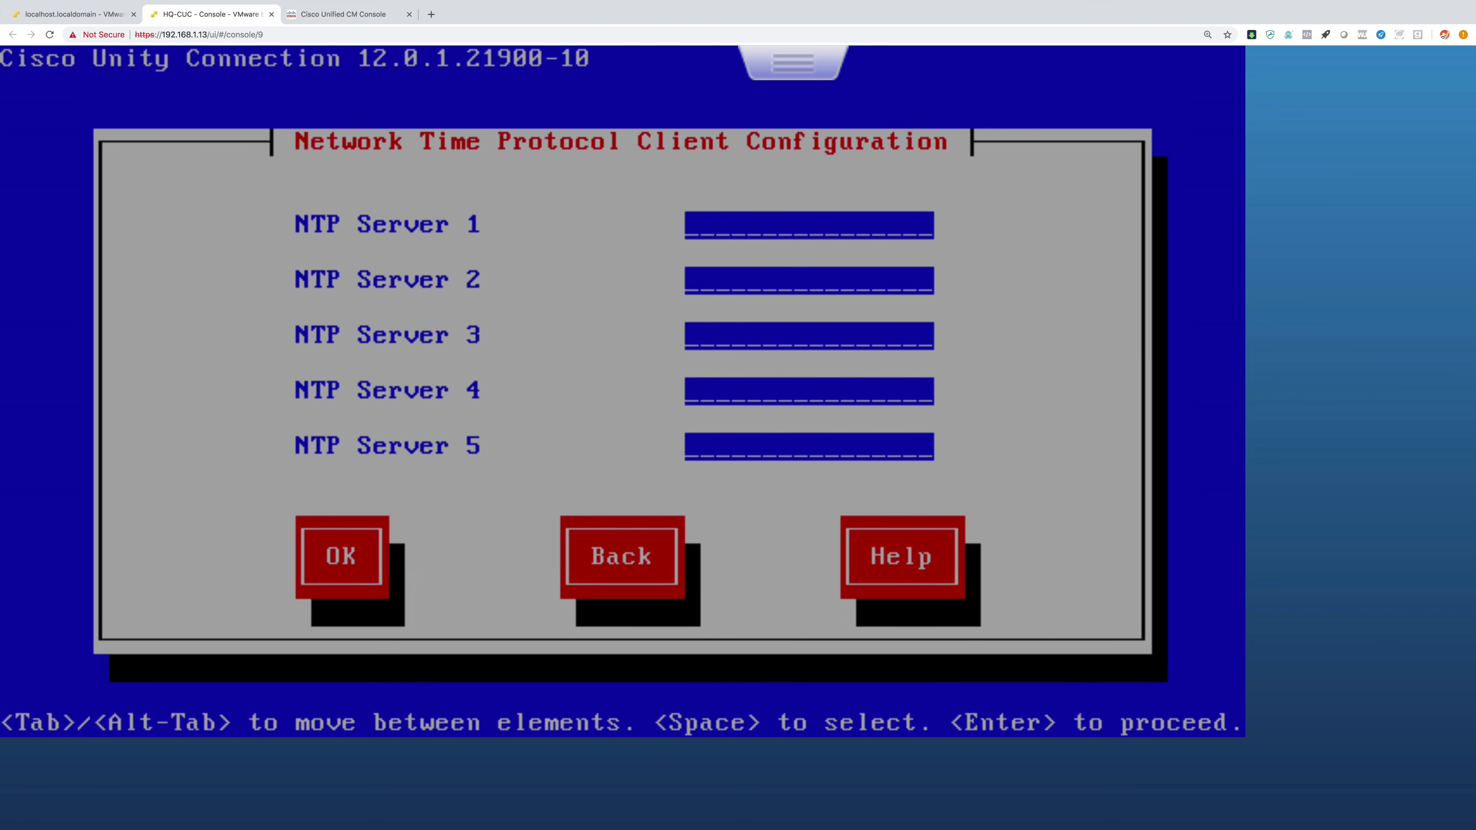
pyautogui.write('10.3.3.100')
pyautogui.press('Tab')
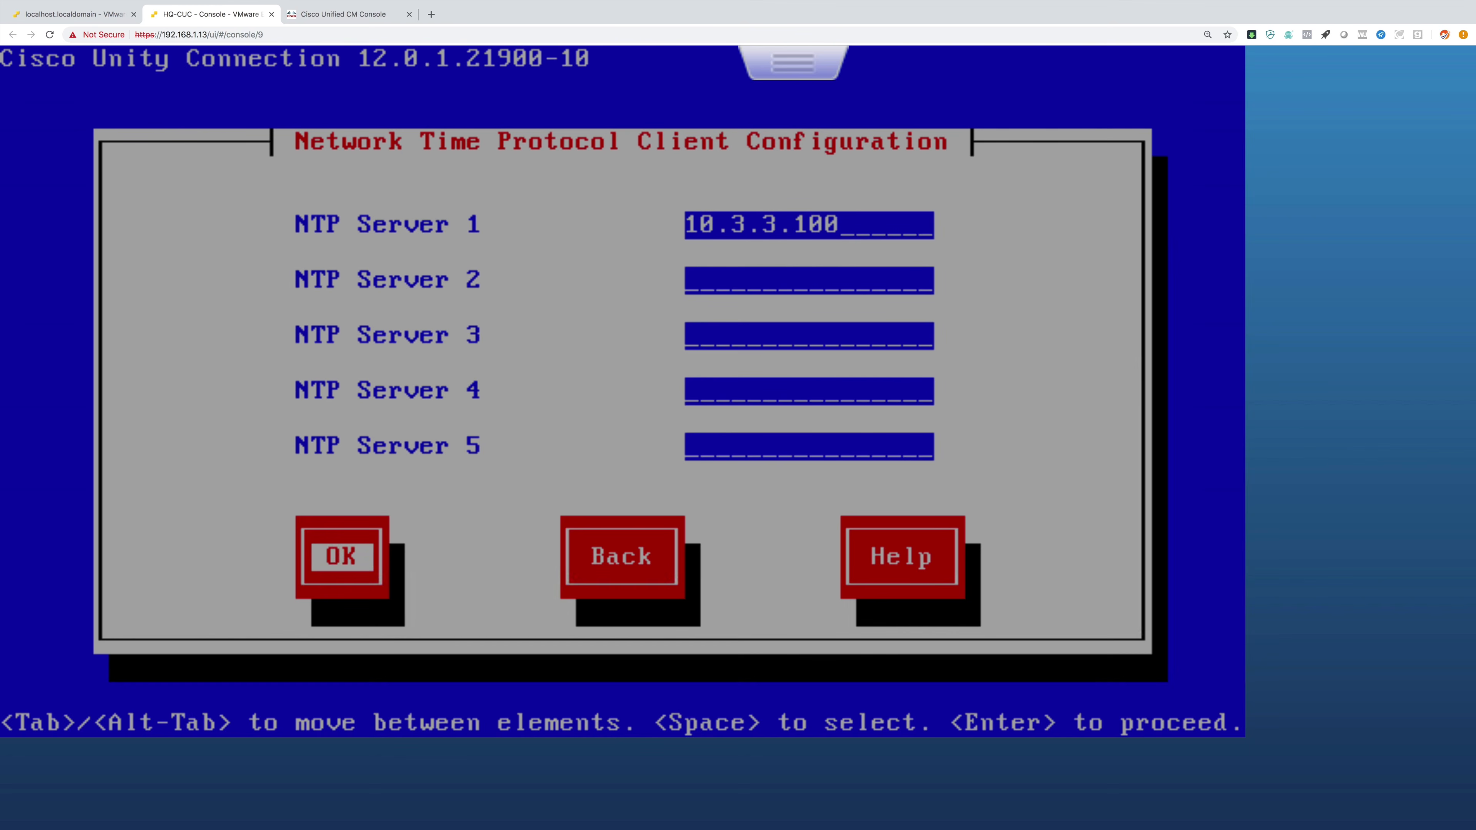
pyautogui.press('Return')
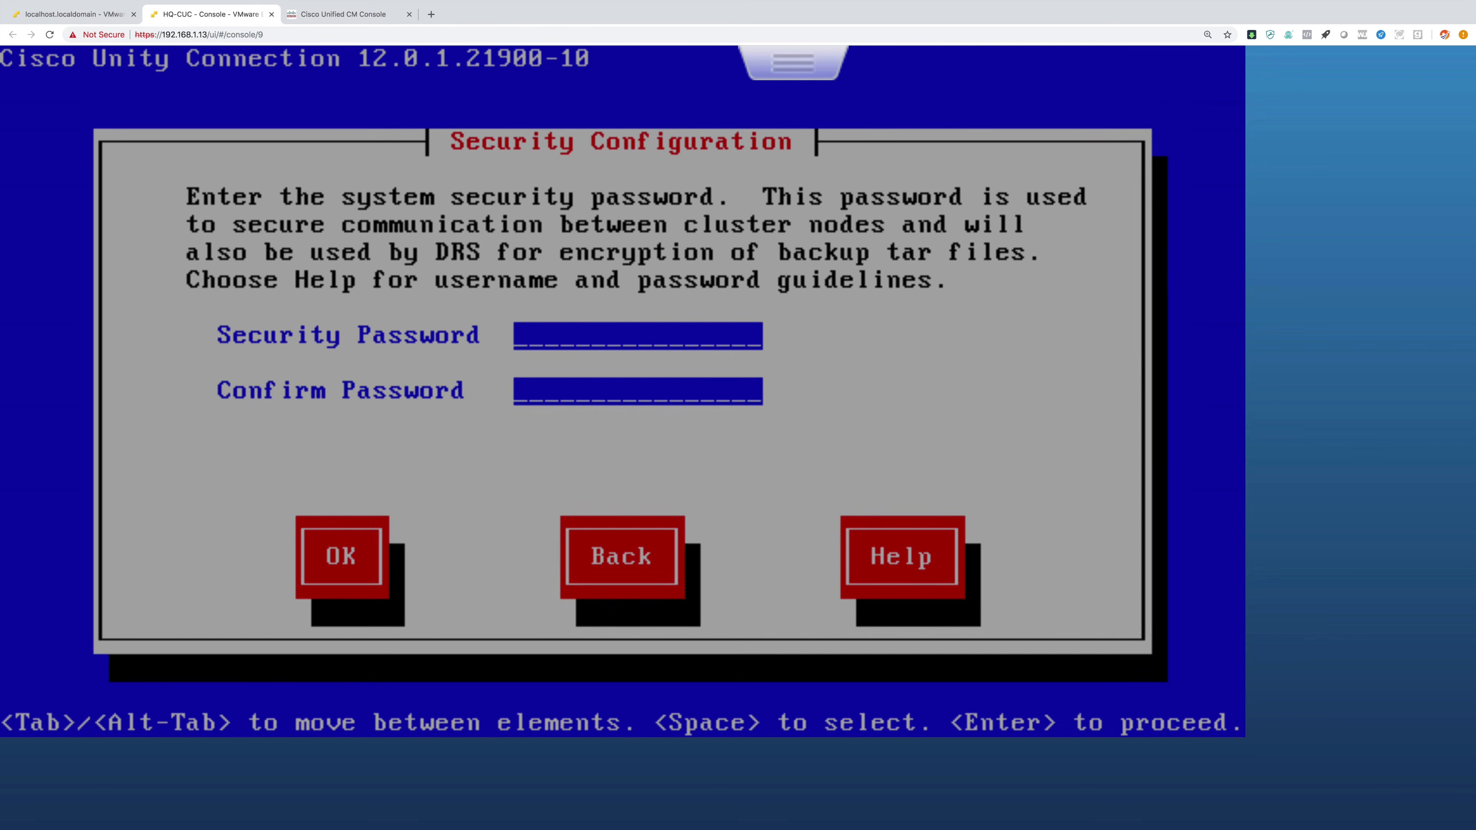
# Enter and confirm the system security password, and decline configuring an SMTP host for this machine.
pyautogui.write('**********')
pyautogui.press('Tab')
pyautogui.write('**********')
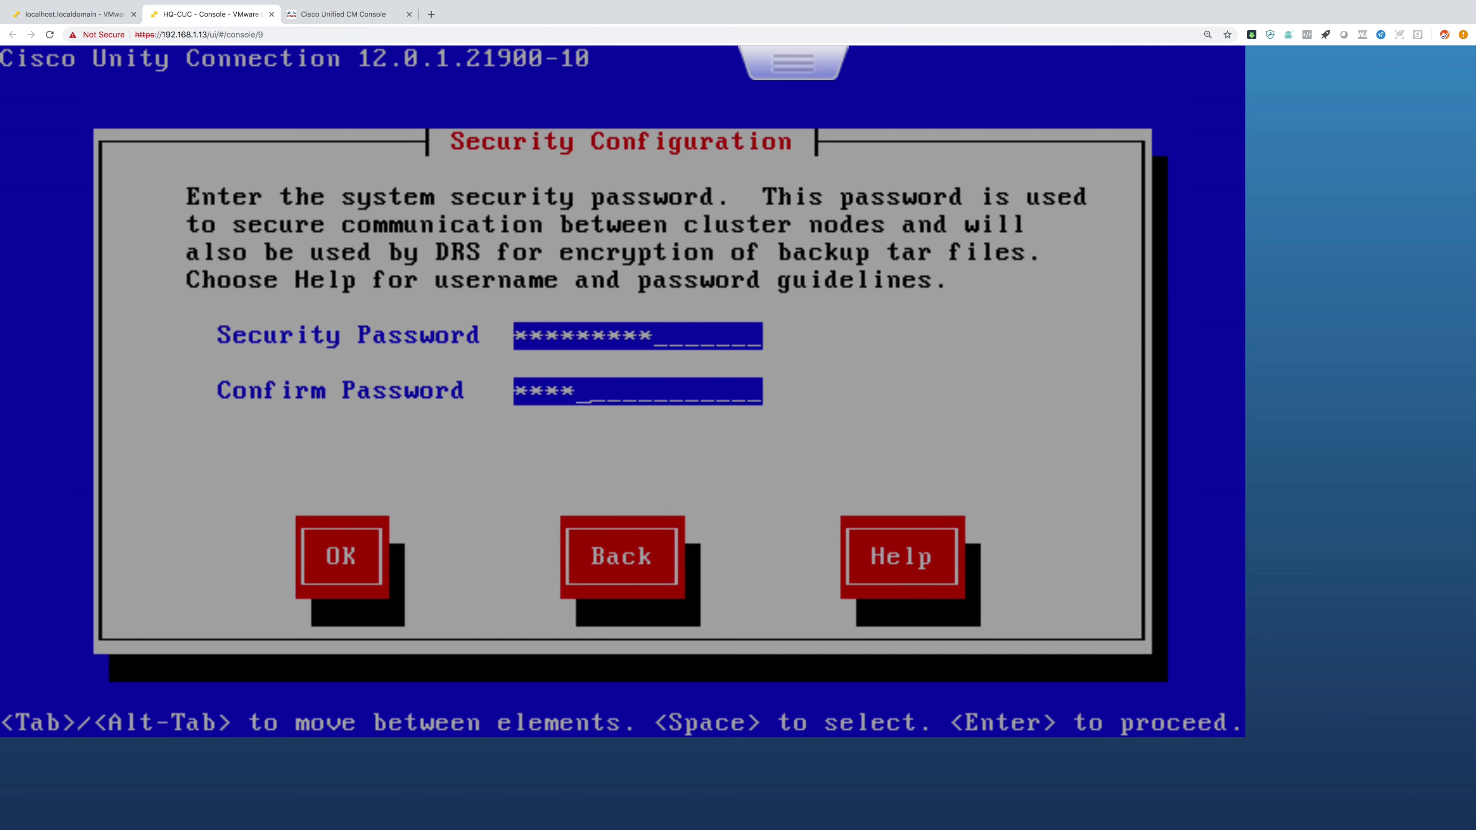
pyautogui.press('Tab')
pyautogui.press('Return')
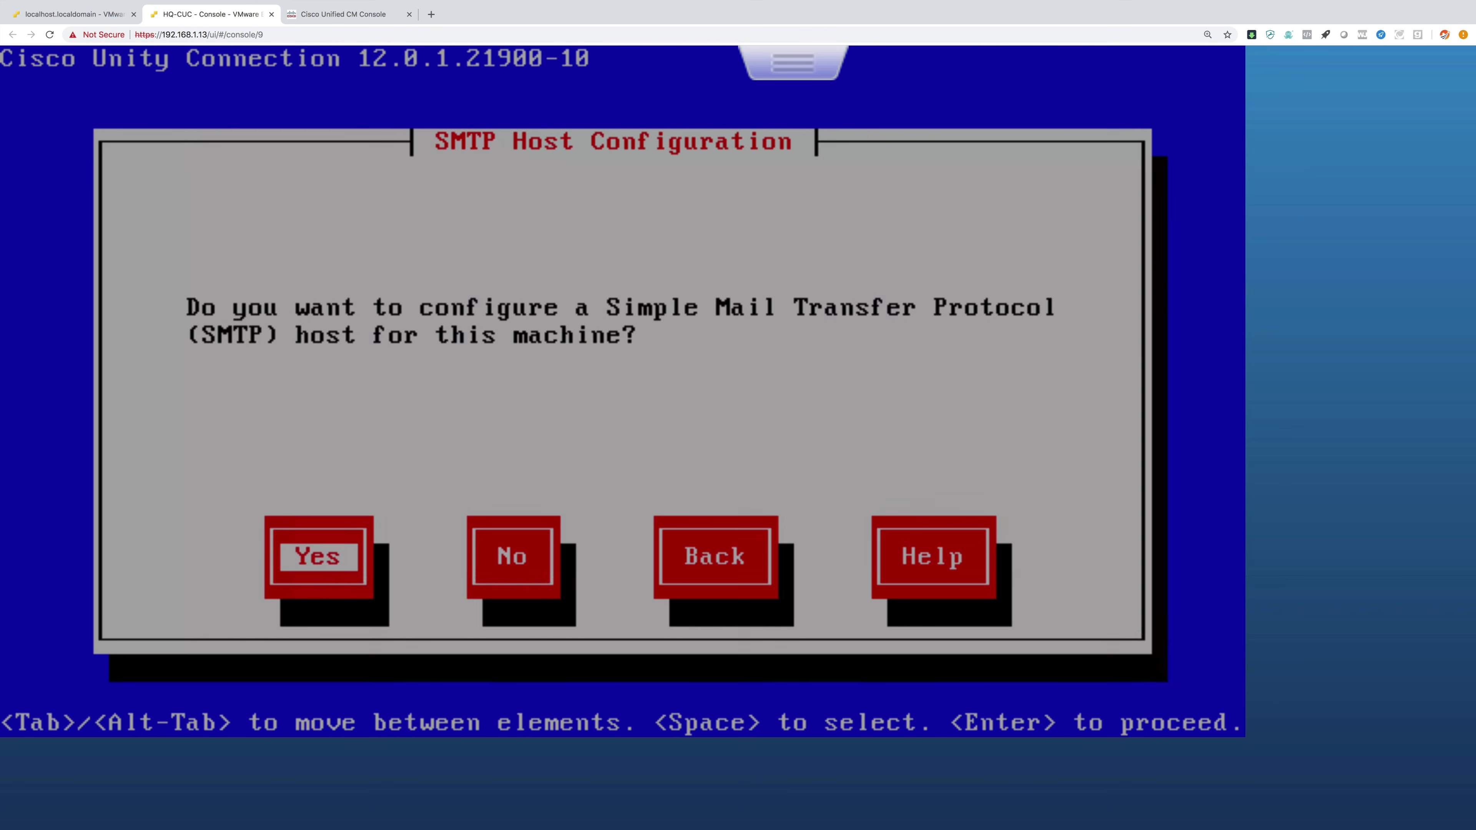
pyautogui.press('Tab')
pyautogui.press('Return')
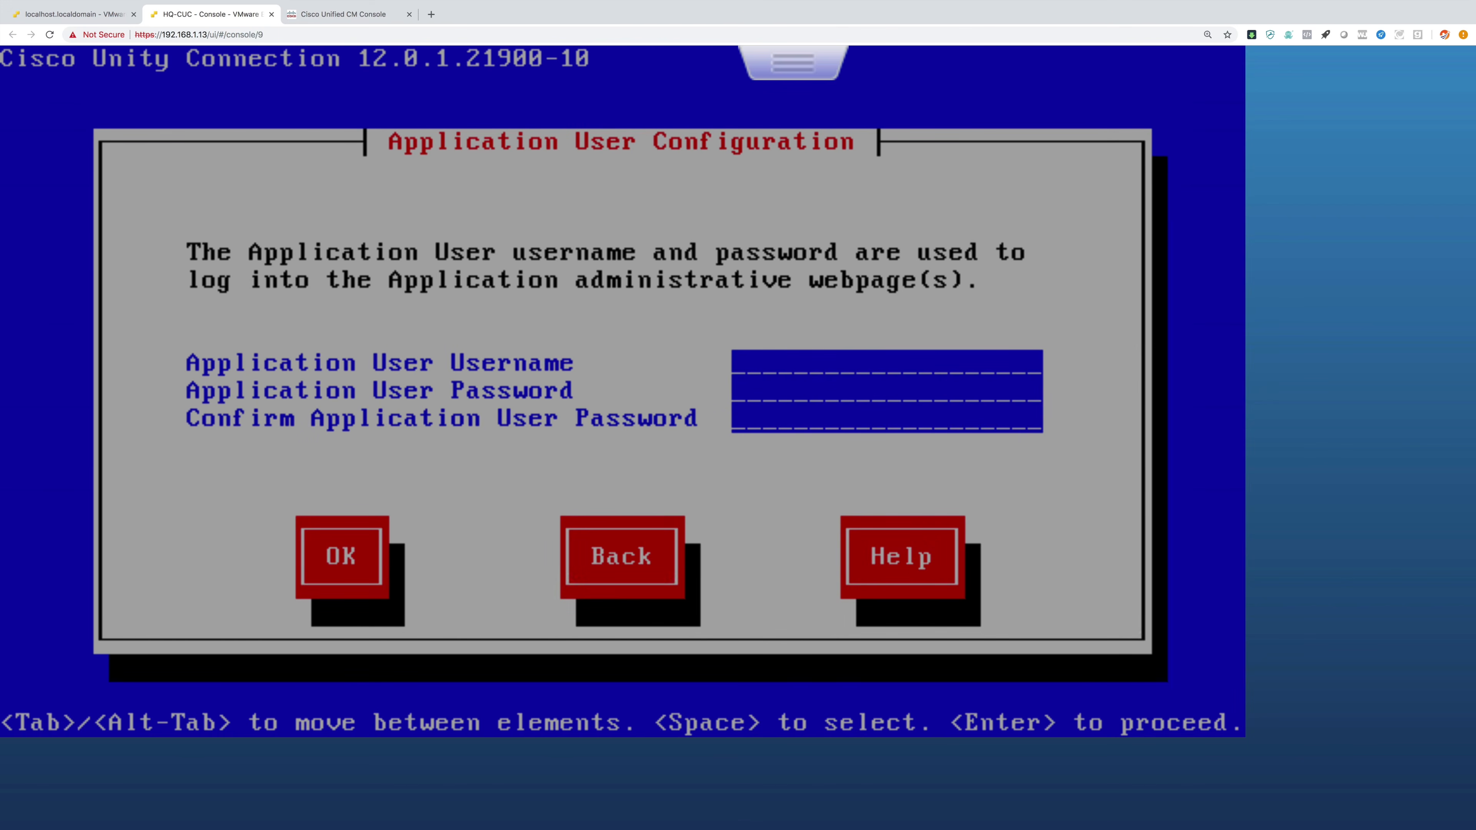
# Set the application user username to administrator, enter and confirm its password, and accept the completed platform configuration.
pyautogui.write('administrator')
pyautogui.press('Tab')
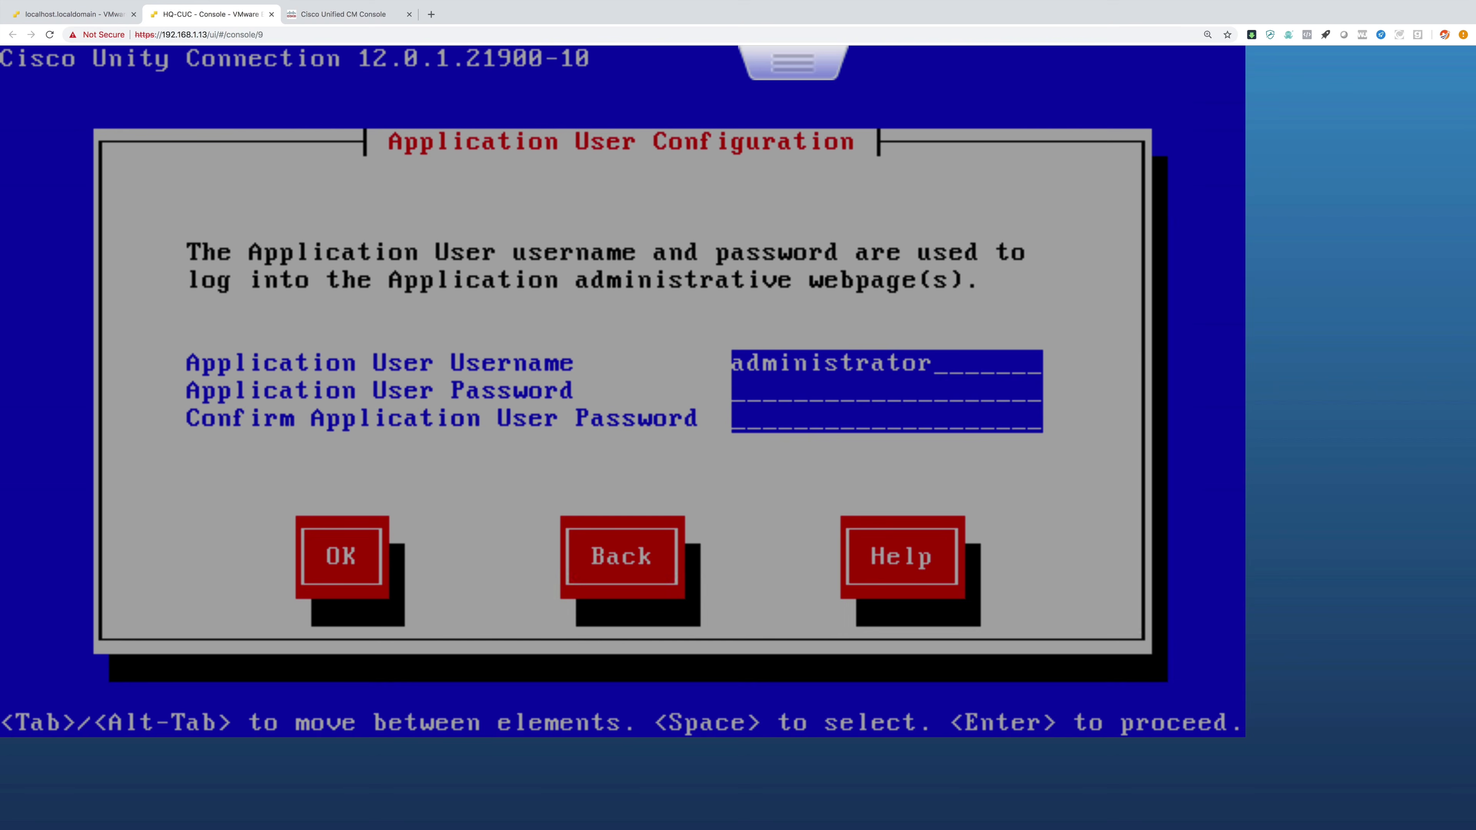
pyautogui.write('*********')
pyautogui.press('Tab')
pyautogui.write('*********')
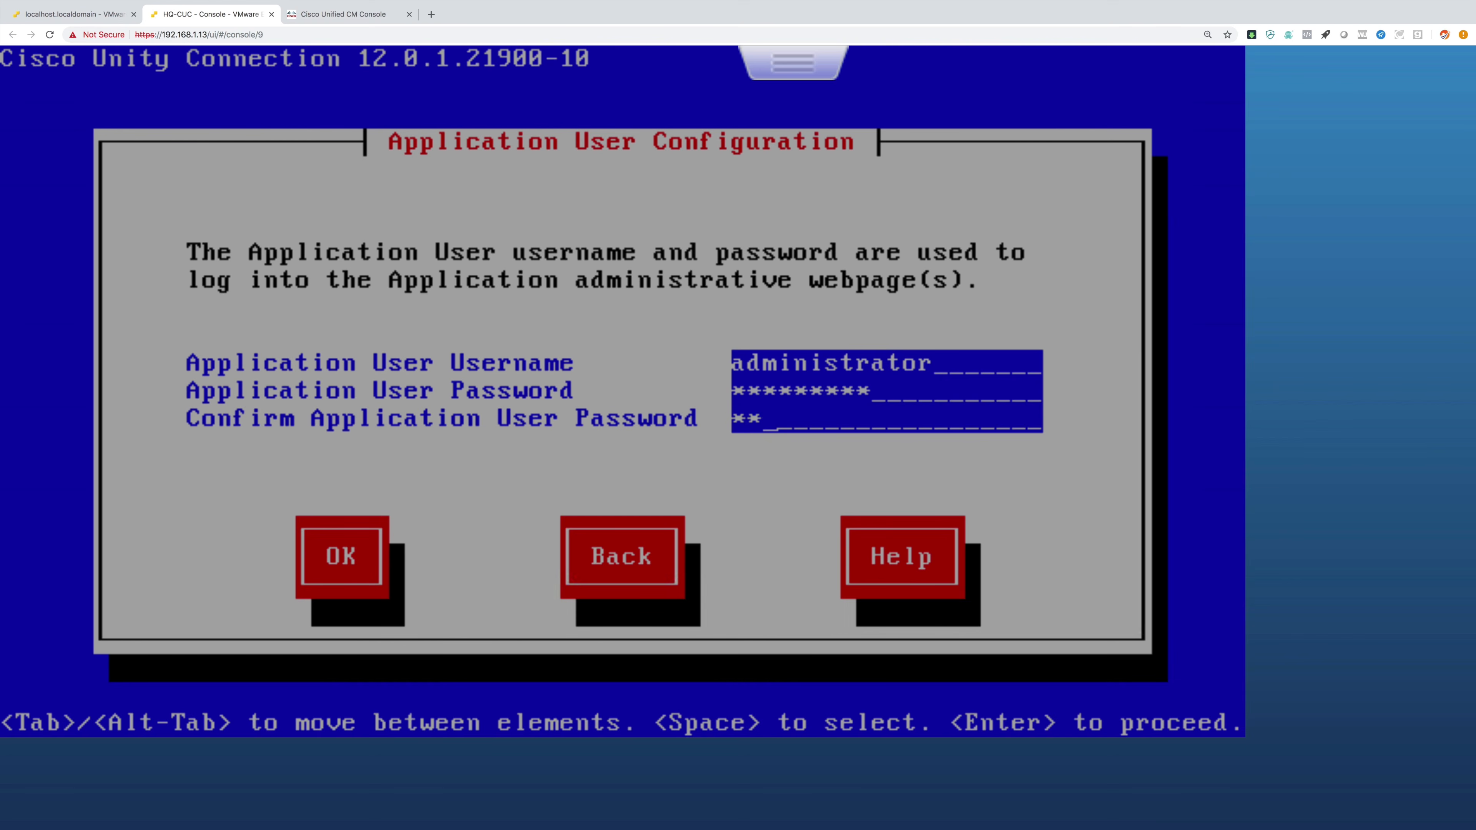
pyautogui.press('Return')
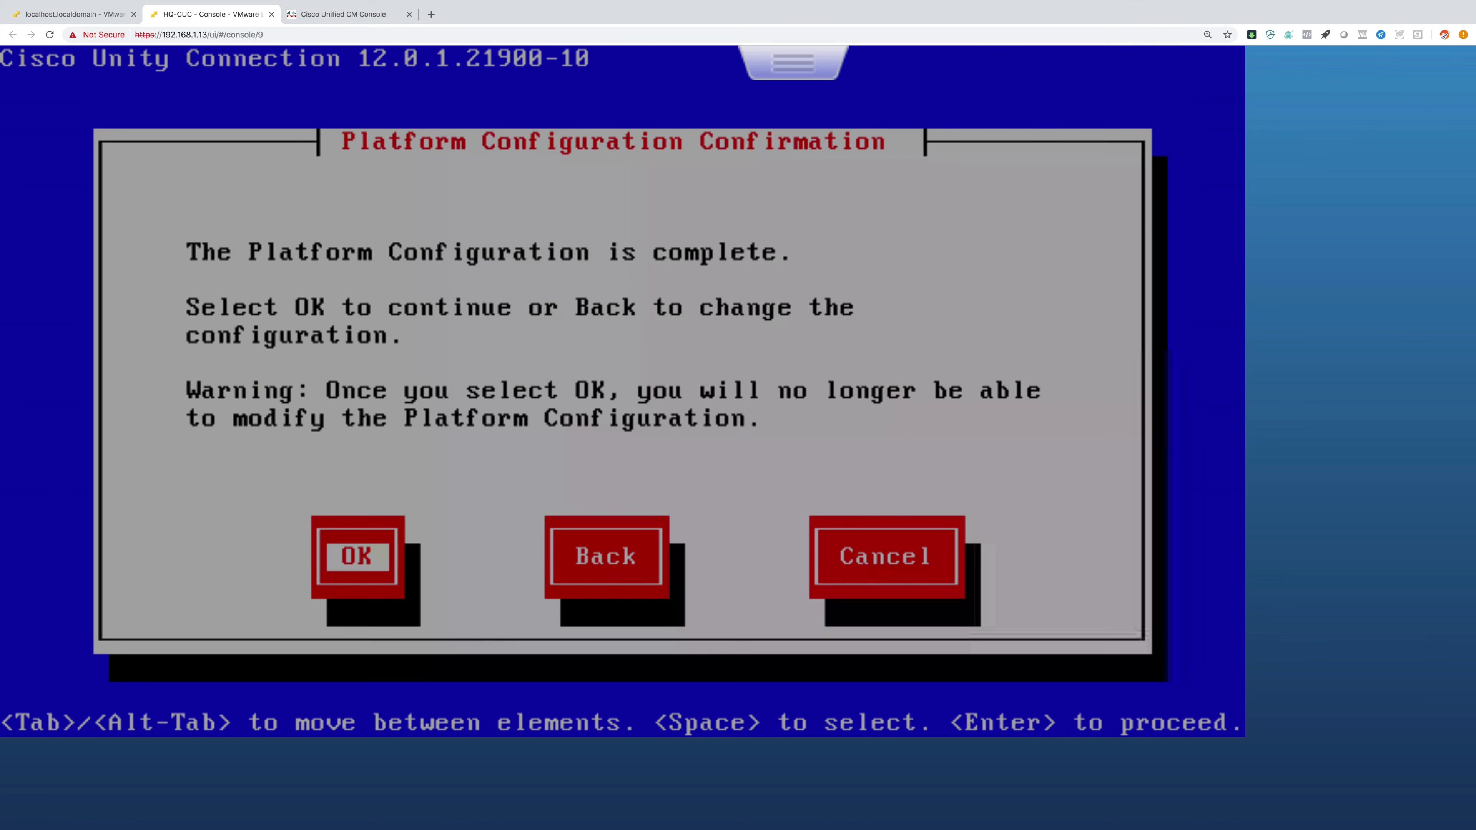
pyautogui.press('Return')
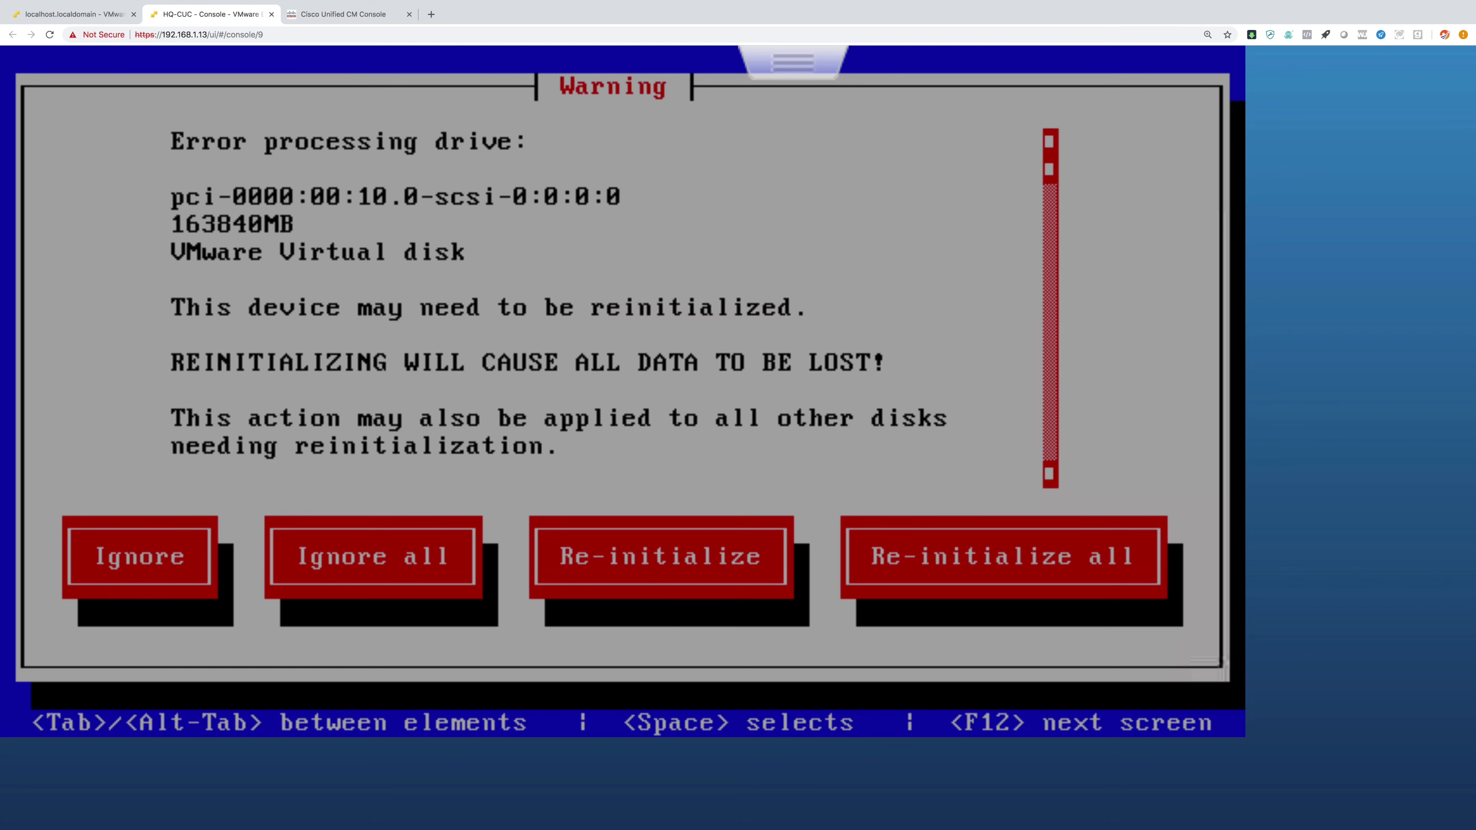
# Re-initialize the 163840MB VMware virtual disk for the installation.
pyautogui.press('Tab')
pyautogui.press('Tab')
pyautogui.press('Tab')
pyautogui.press('Tab')
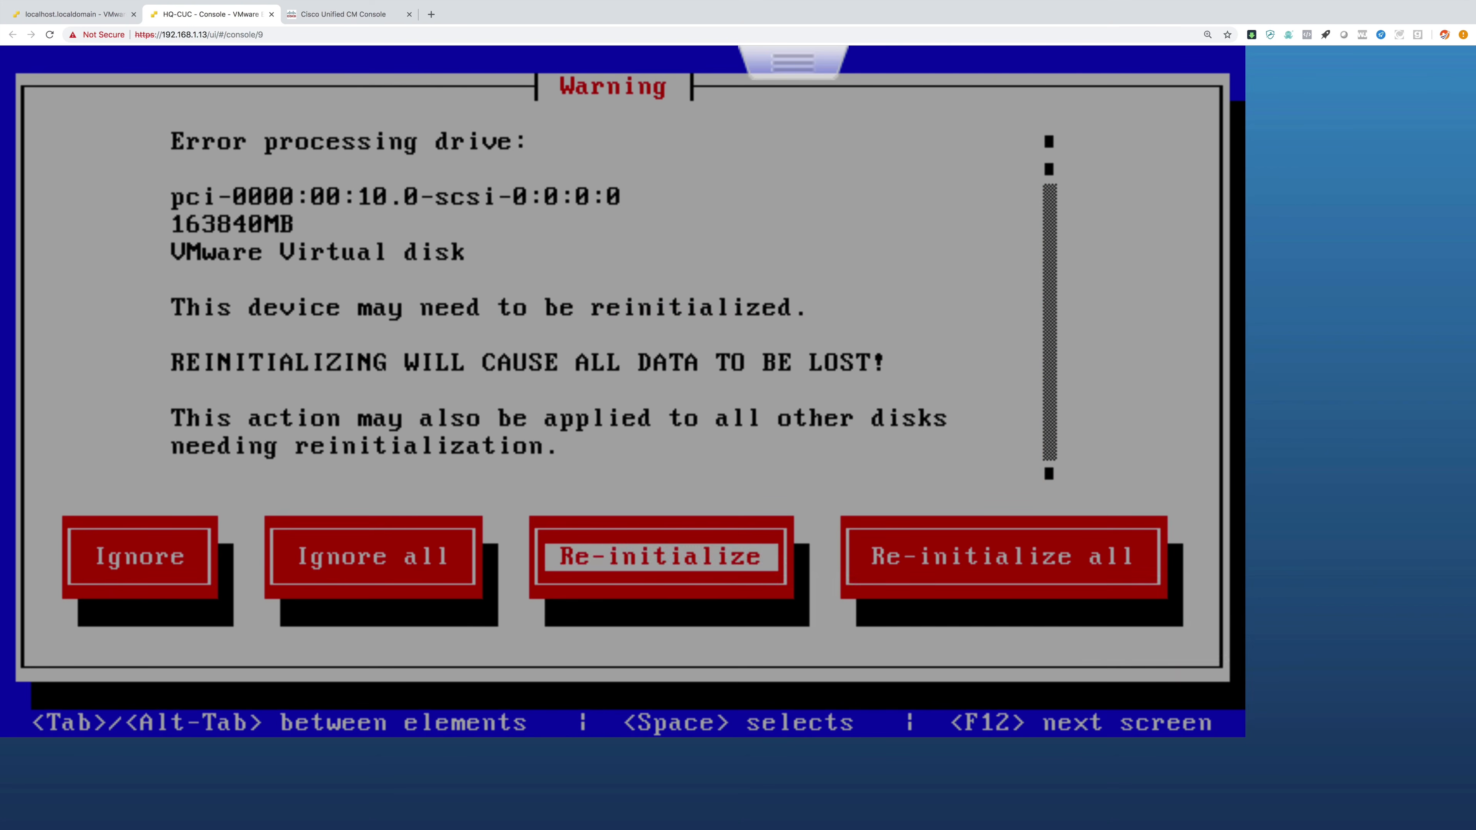
pyautogui.press('Return')
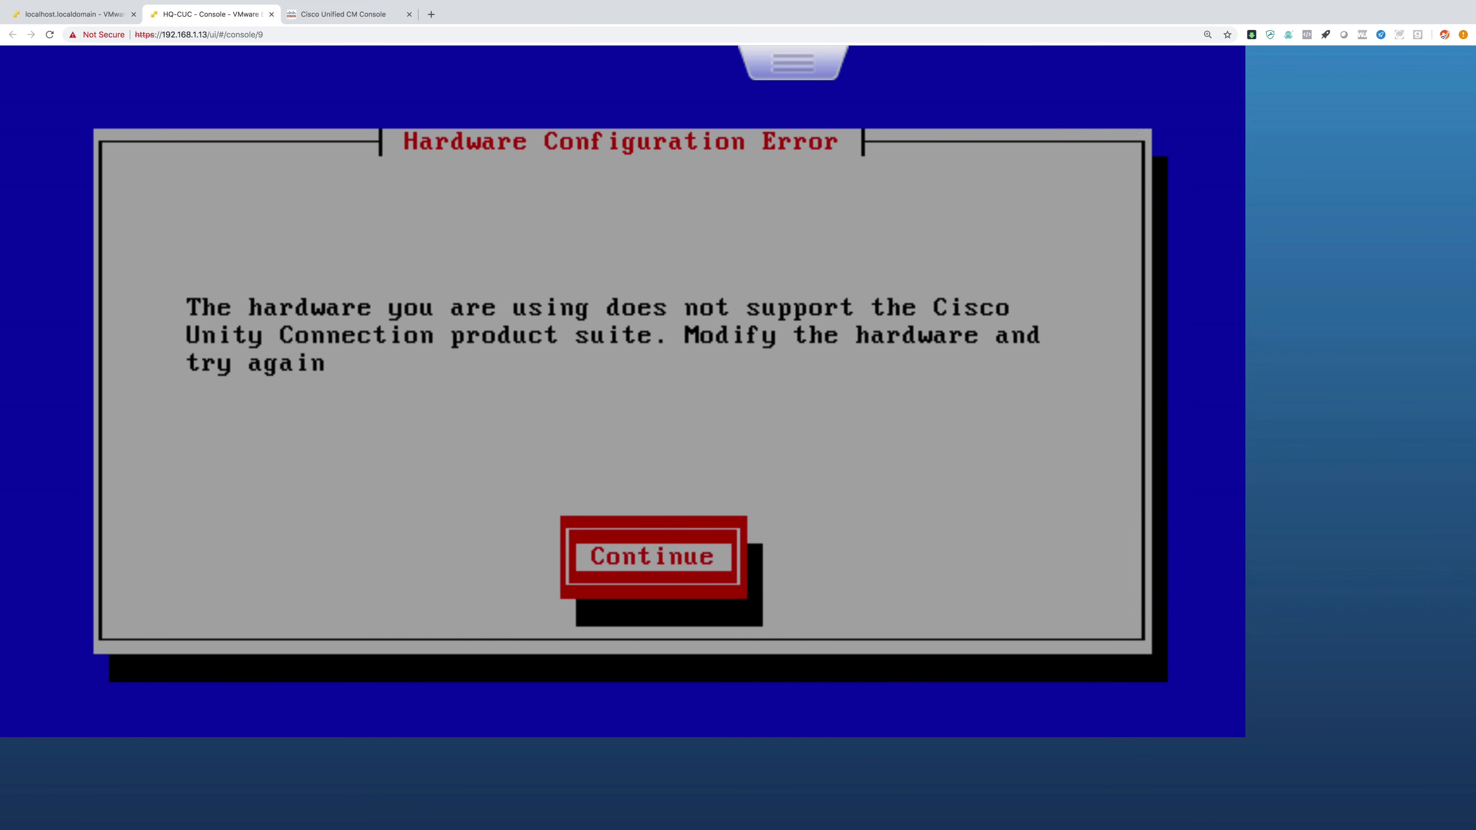
# Continue past the hardware configuration notices and agree to install on the unsupported platform.
pyautogui.press('Return')
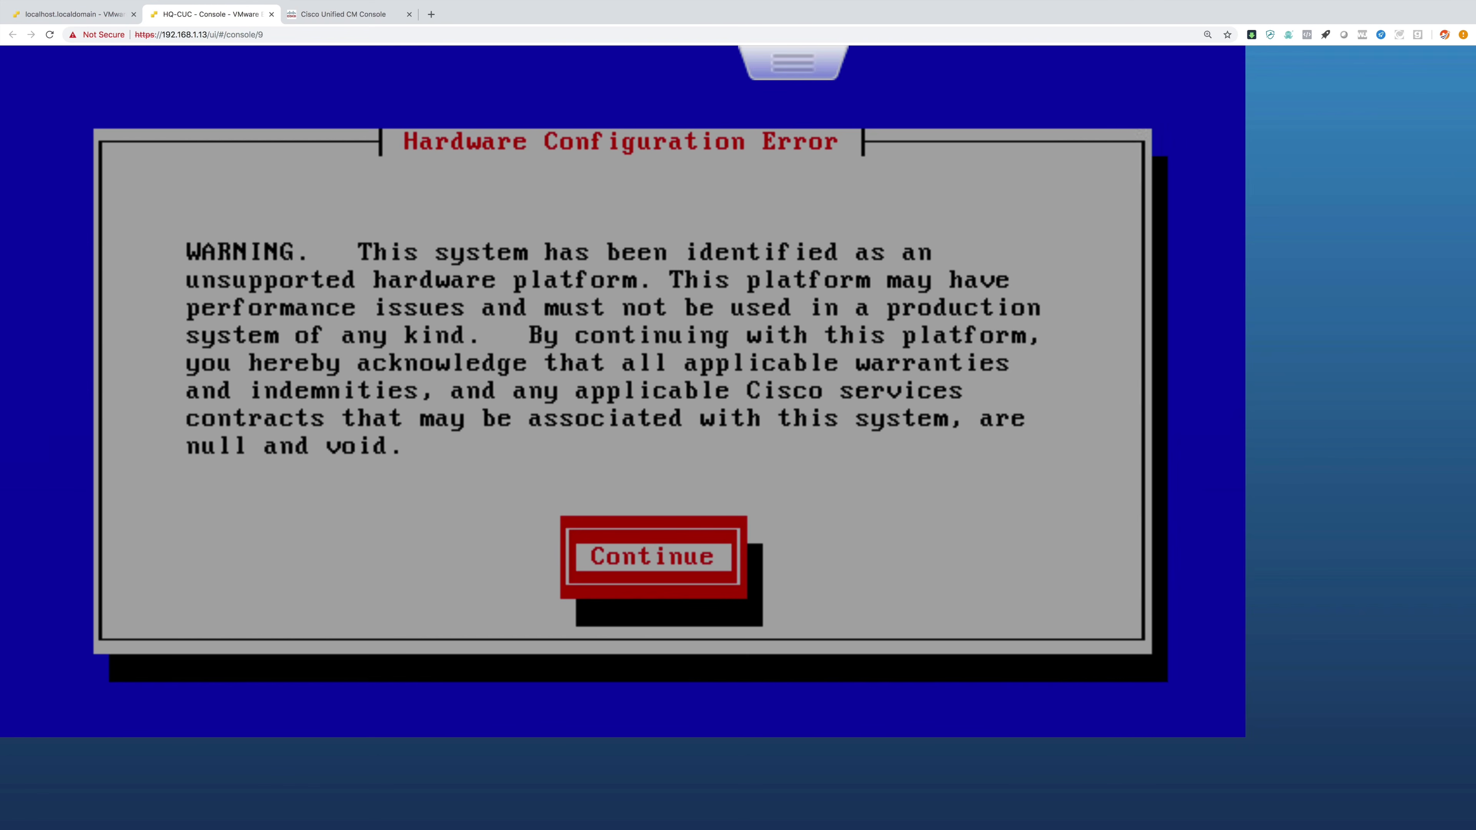
pyautogui.press('Return')
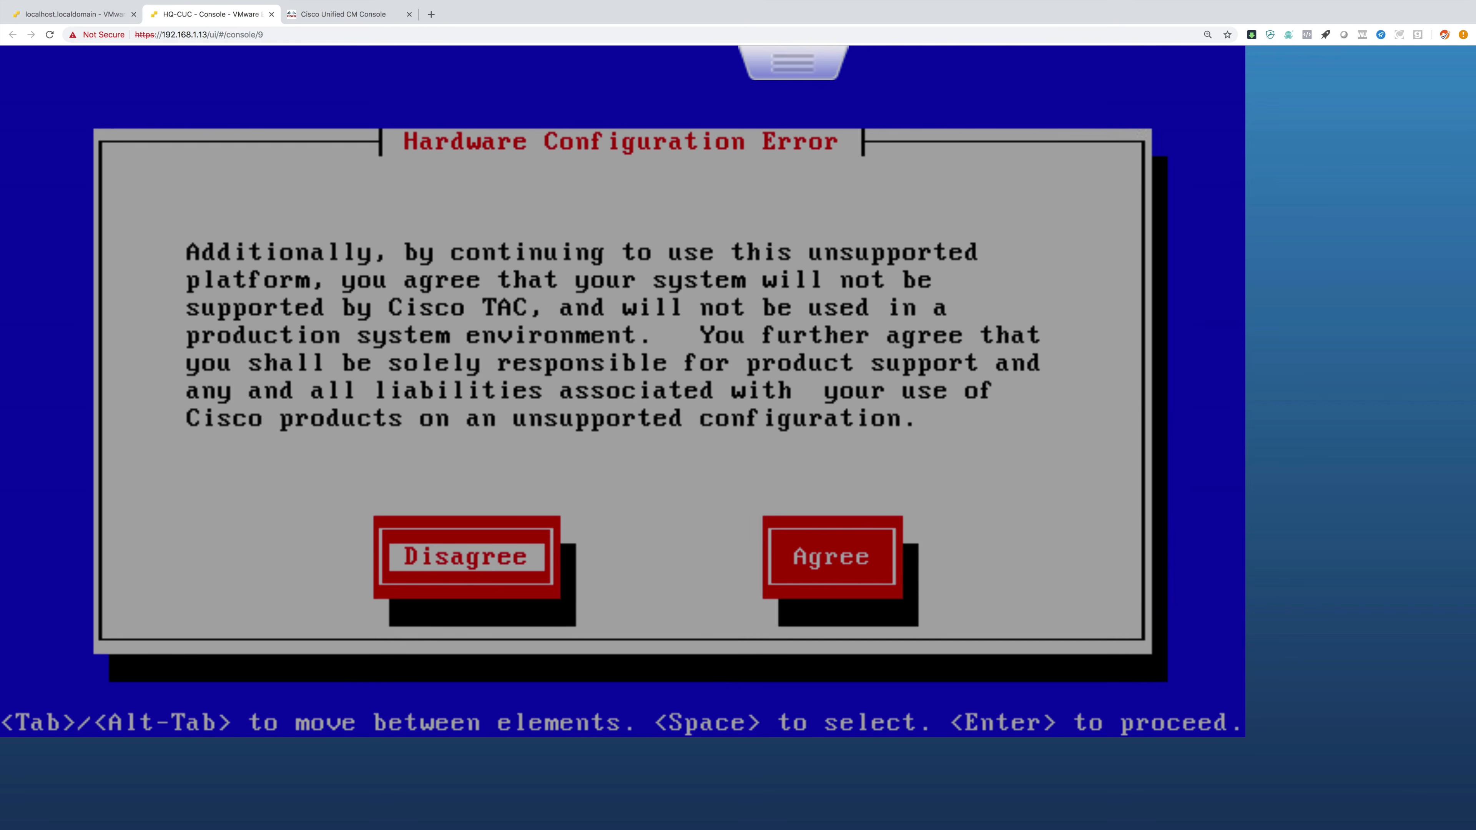
pyautogui.press('Tab')
pyautogui.press('Return')
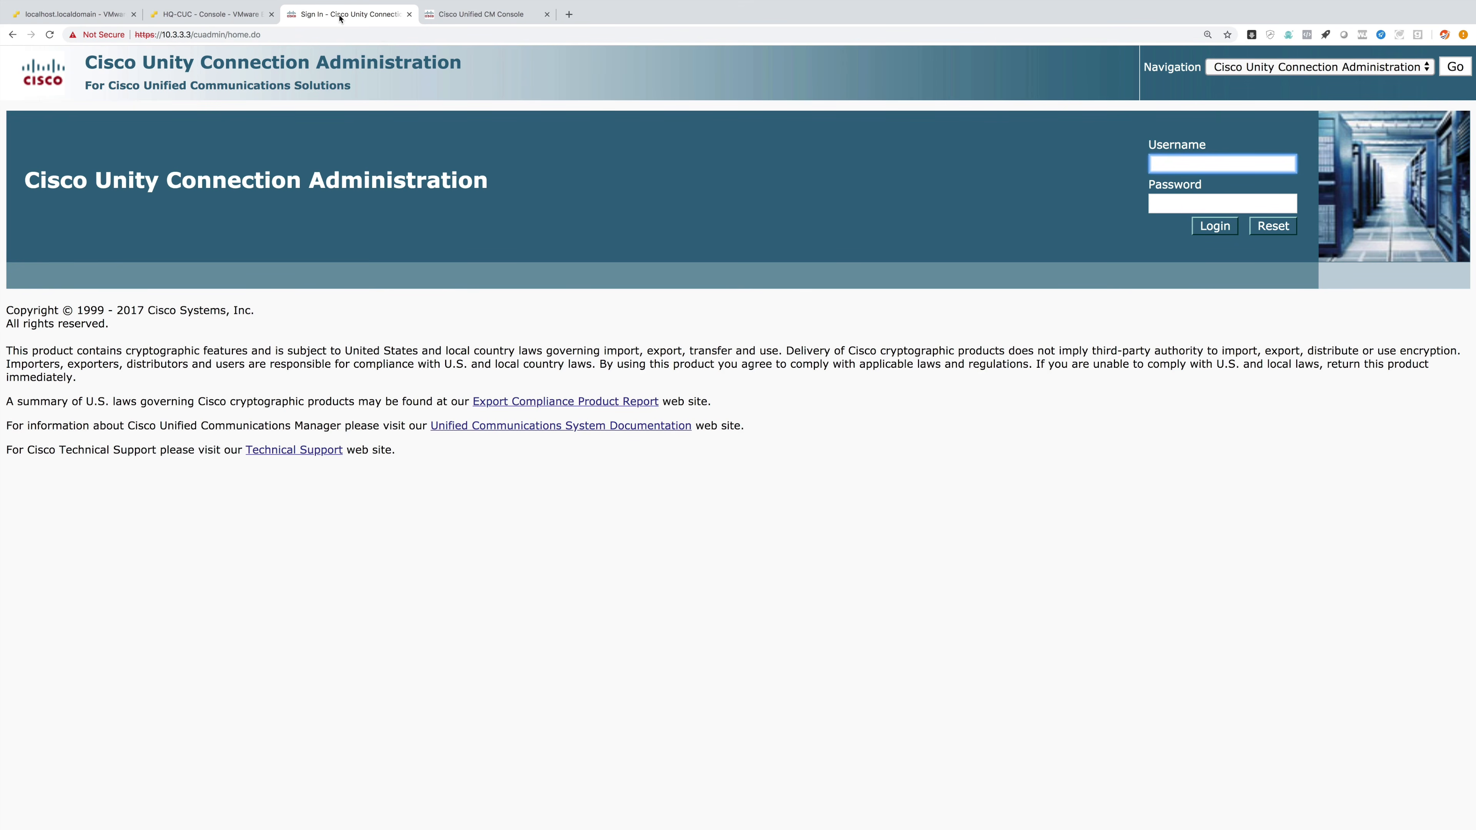
# Switch to Cisco Unified CM Administration and open the end user hqphone1 for editing.
pyautogui.click(468, 15)
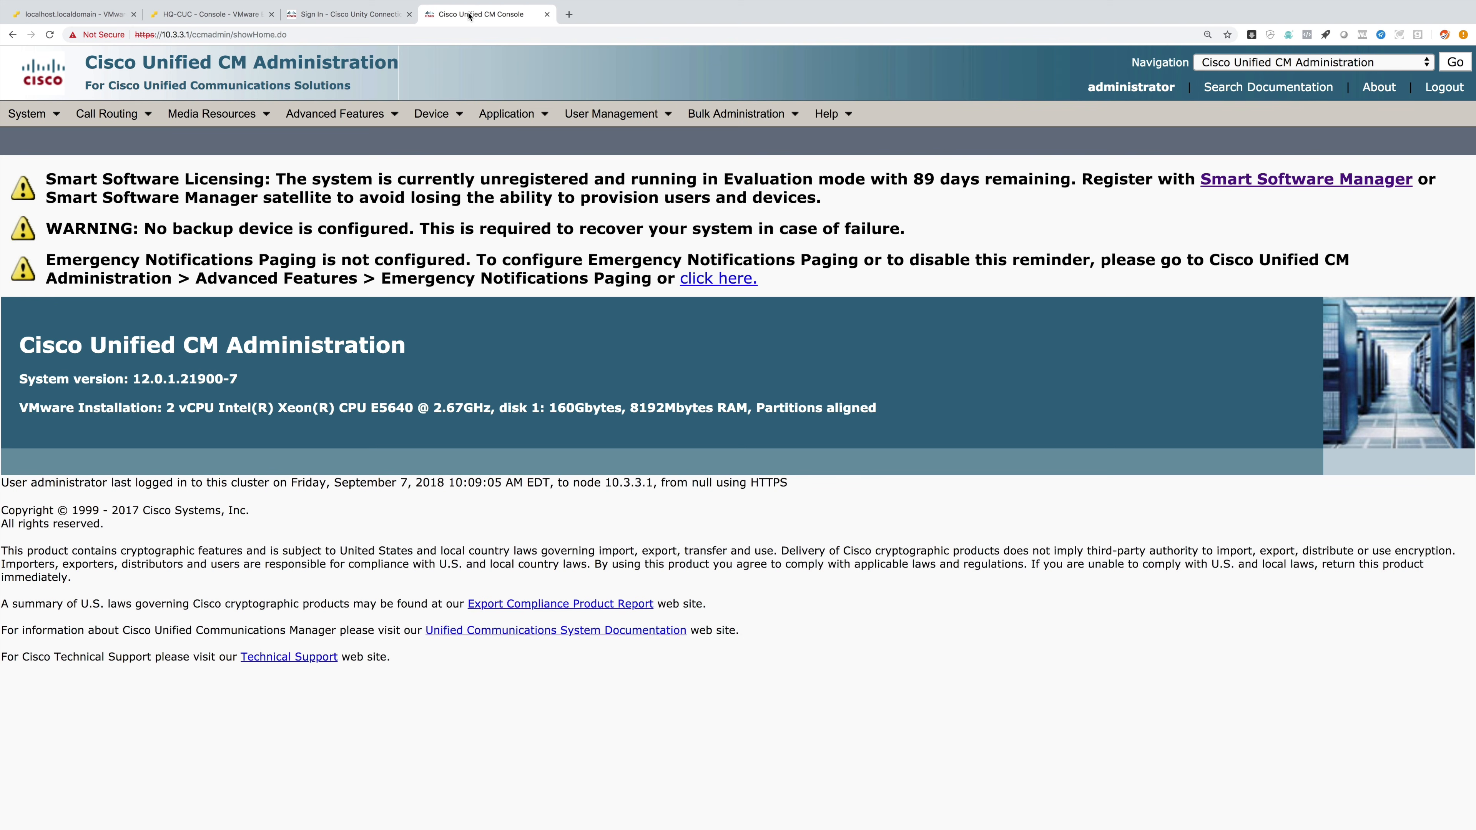
pyautogui.click(611, 113)
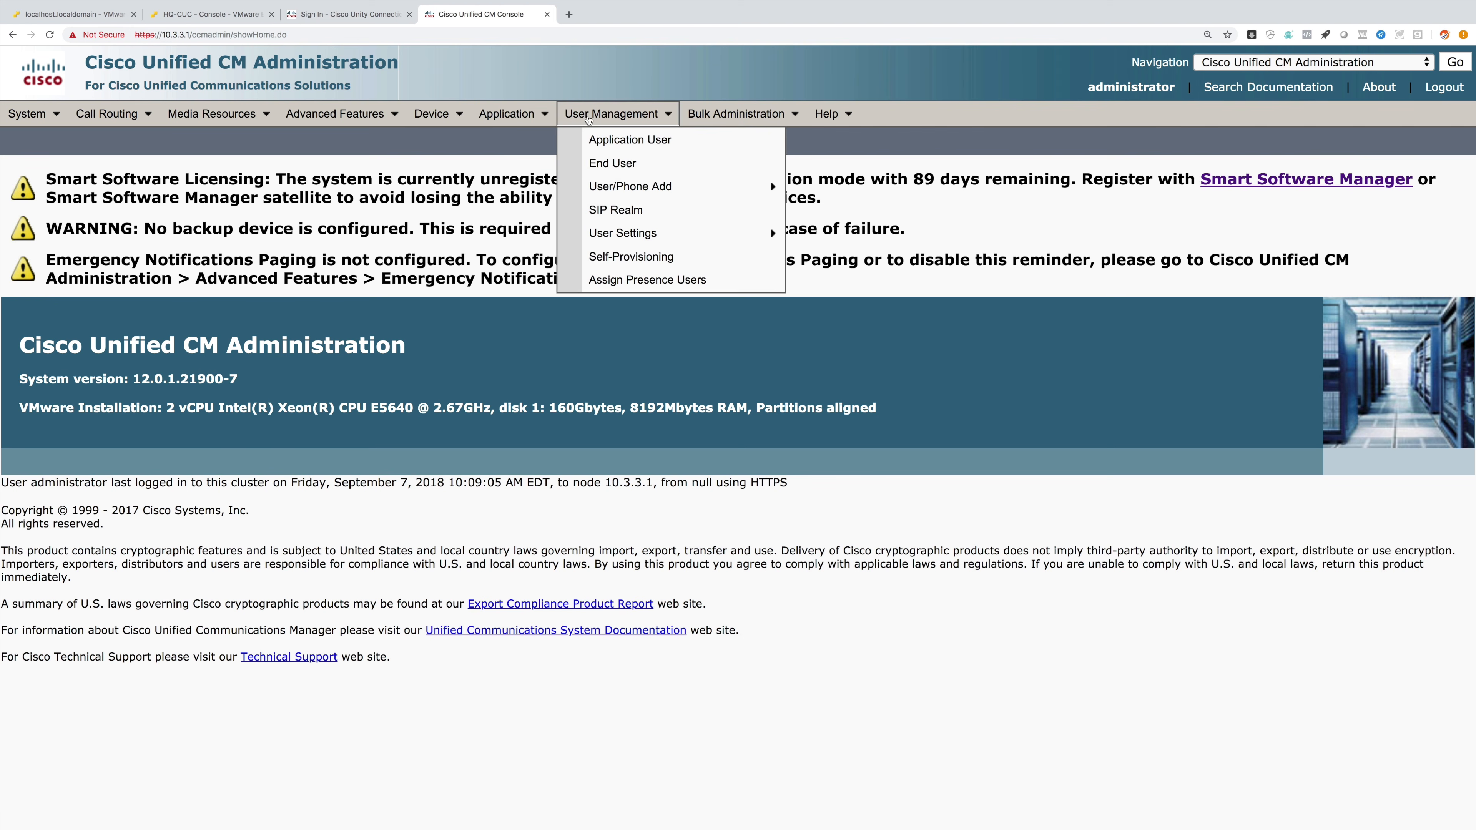
pyautogui.click(610, 165)
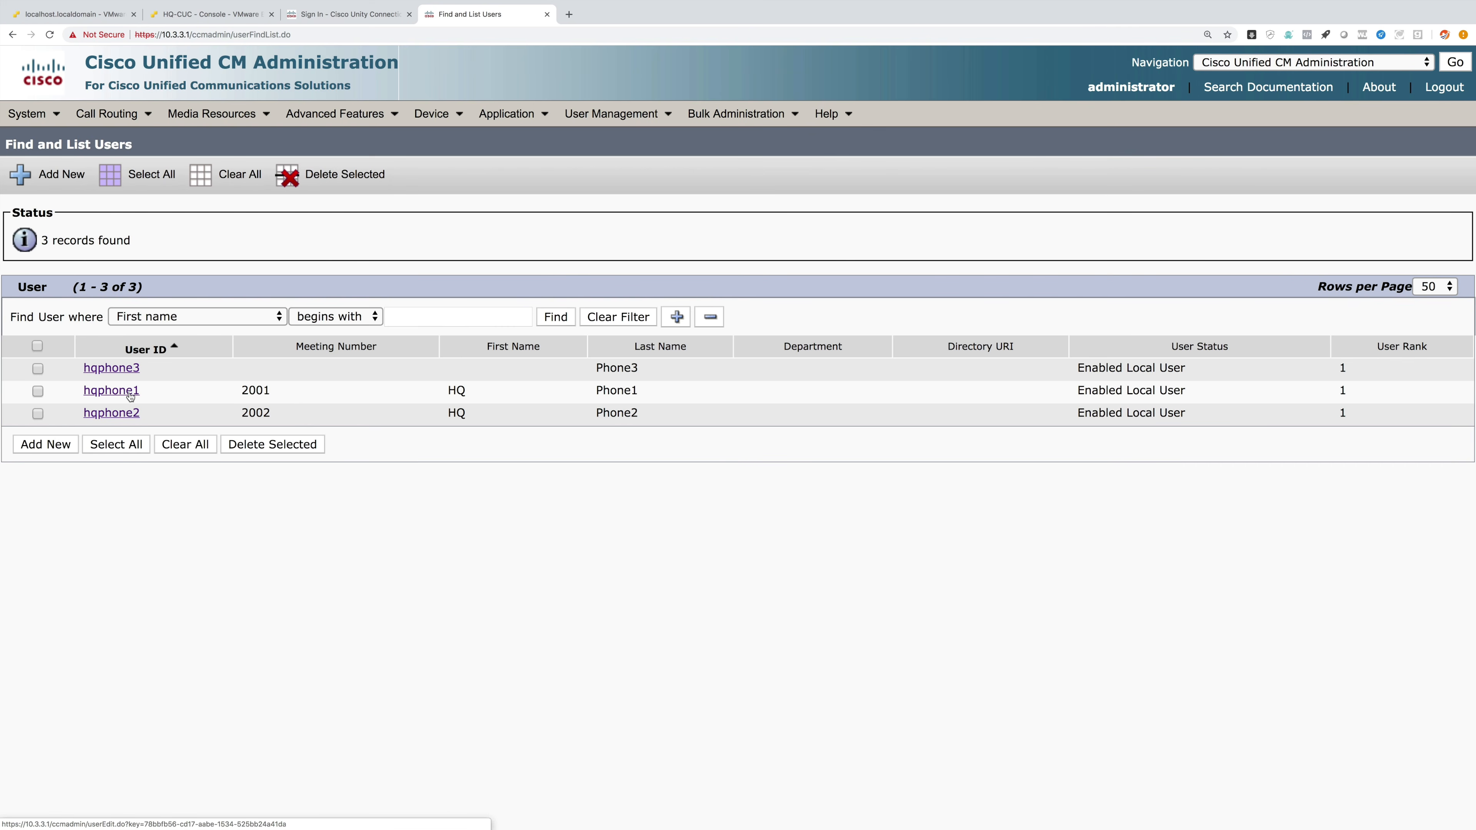
pyautogui.click(112, 390)
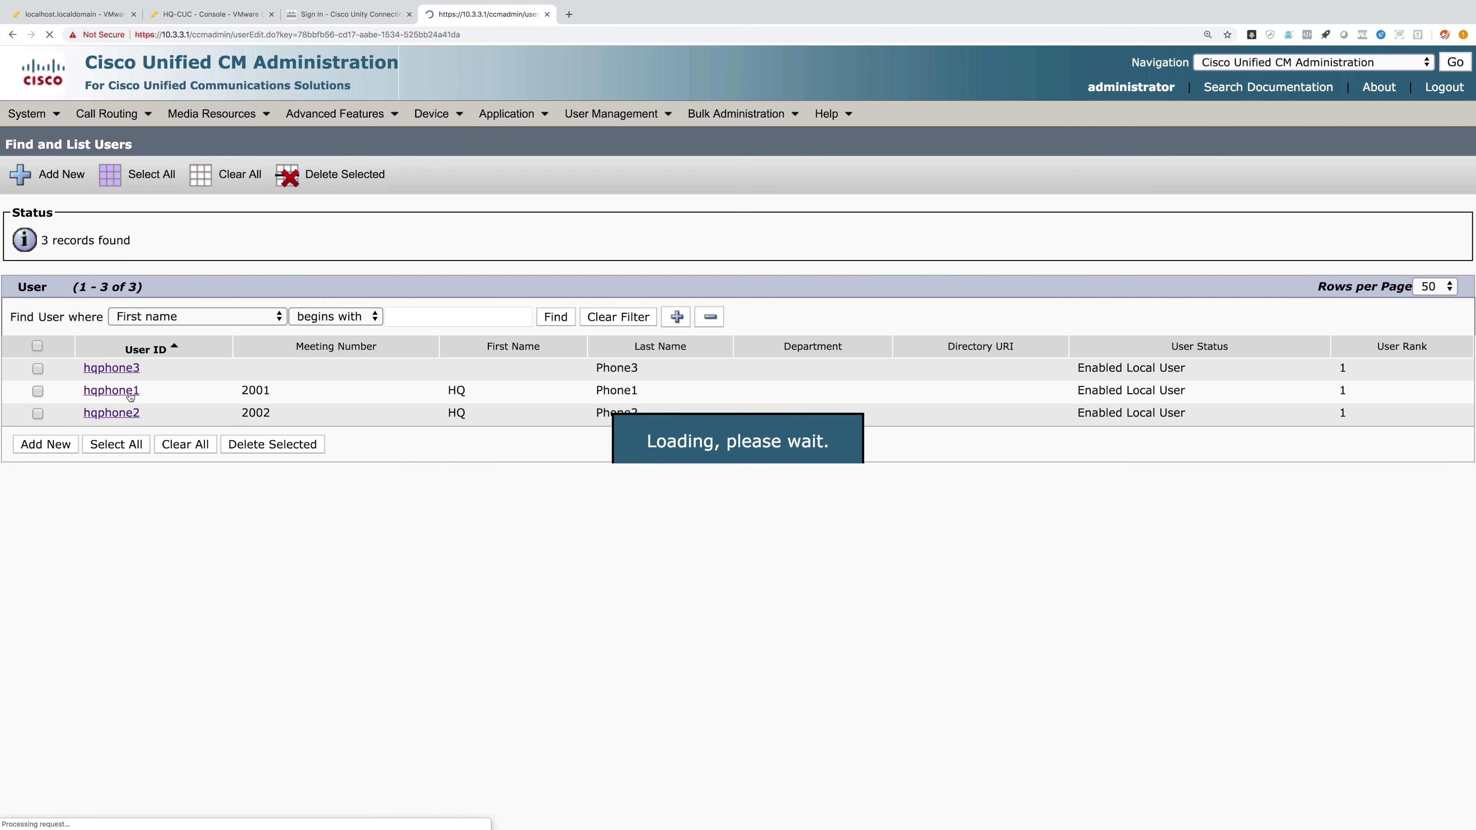
# Associate the HQ Phone 1 device with directory number 2001 to the user hqphone1 and save the device association.
pyautogui.scroll(-10, 593, 498)
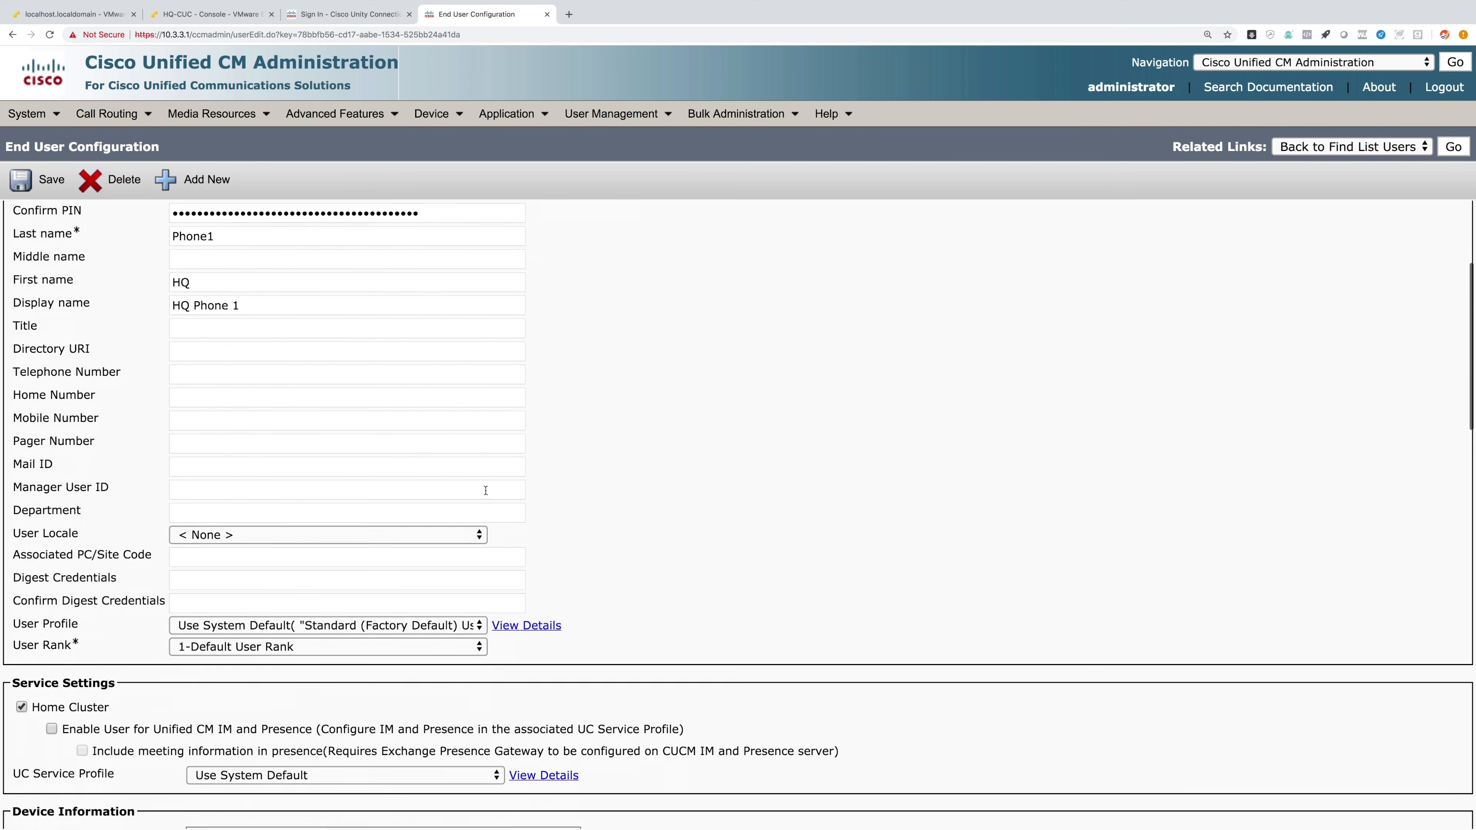
pyautogui.click(624, 428)
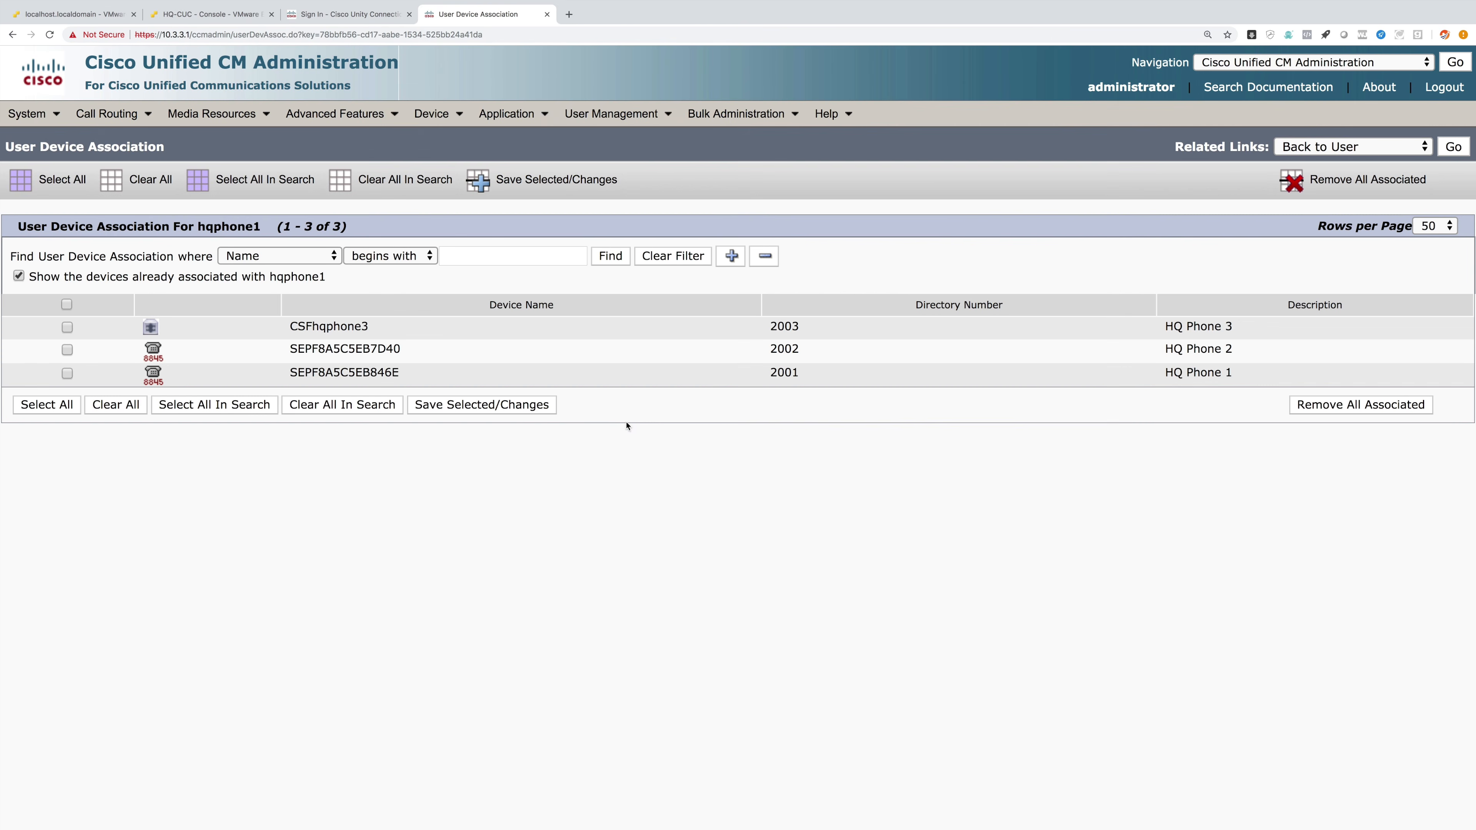
pyautogui.moveTo(1245, 377); pyautogui.dragTo(1162, 376)
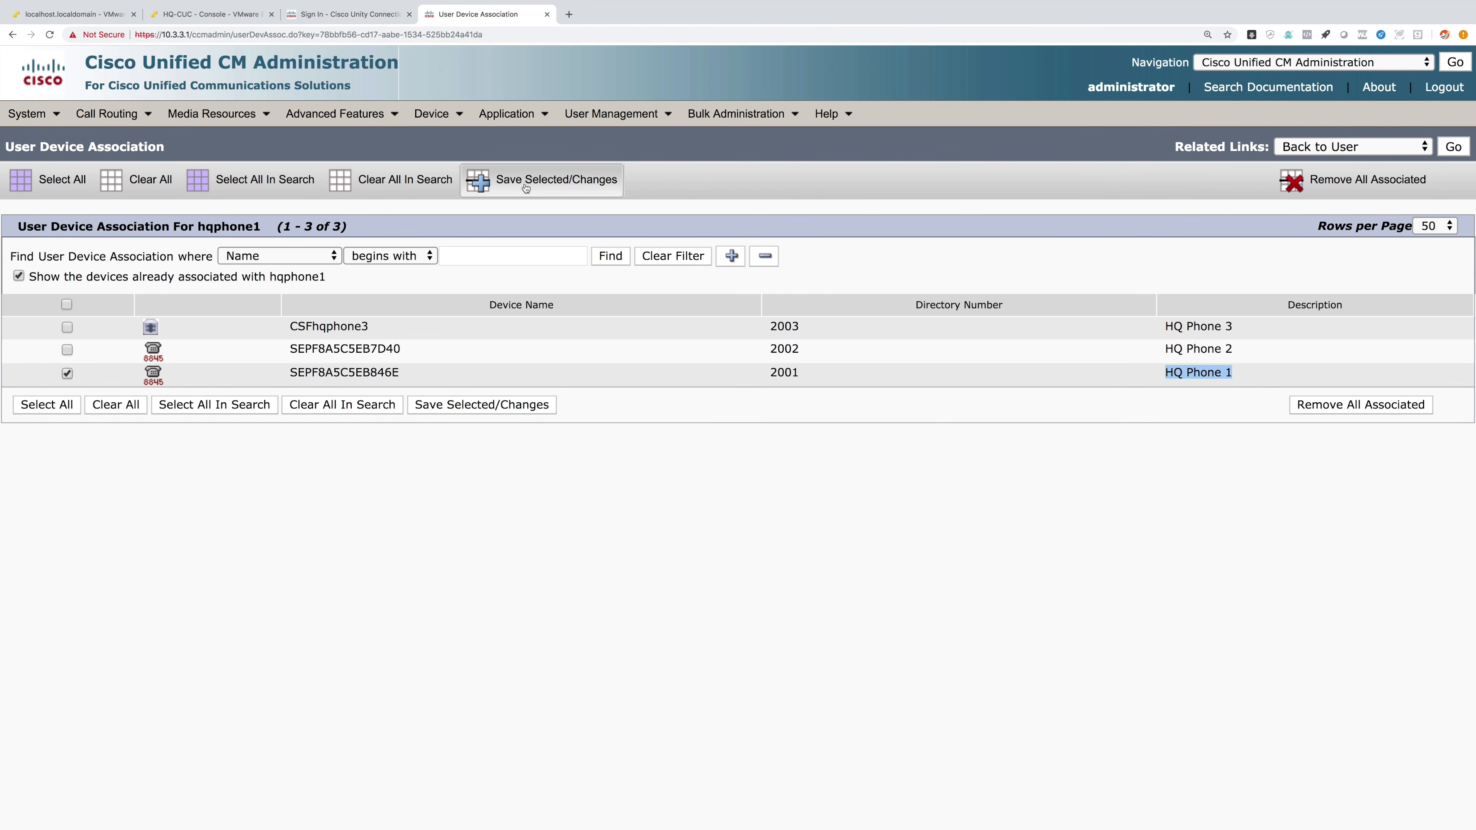
pyautogui.click(511, 181)
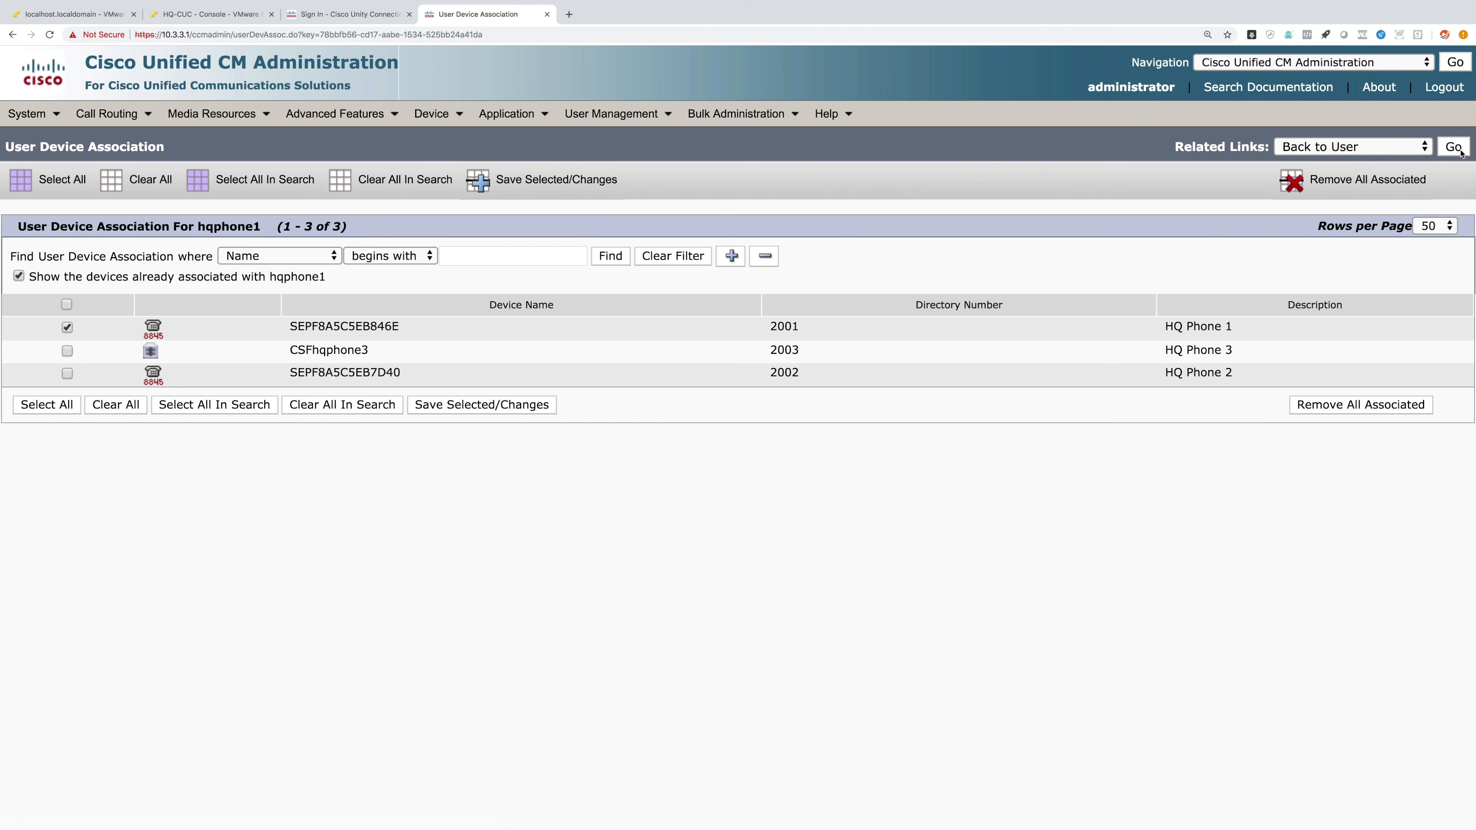
# Return to the hqphone1 user's configuration, choose 2001 in INTERNAL as the primary extension, and save the user.
pyautogui.click(1458, 149)
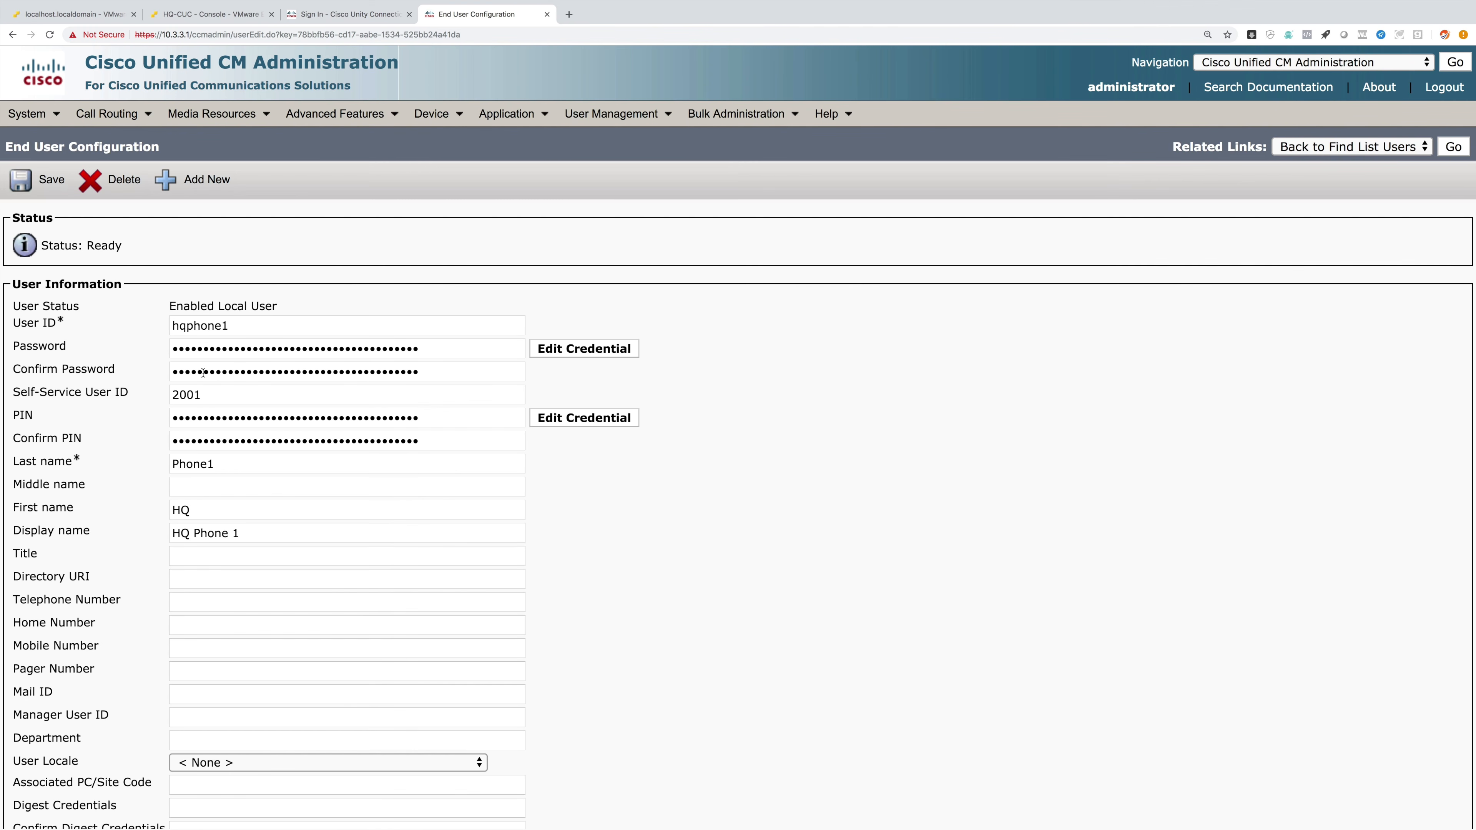
pyautogui.scroll(-3, 309, 422)
pyautogui.scroll(3, 310, 511)
pyautogui.scroll(-10, 307, 421)
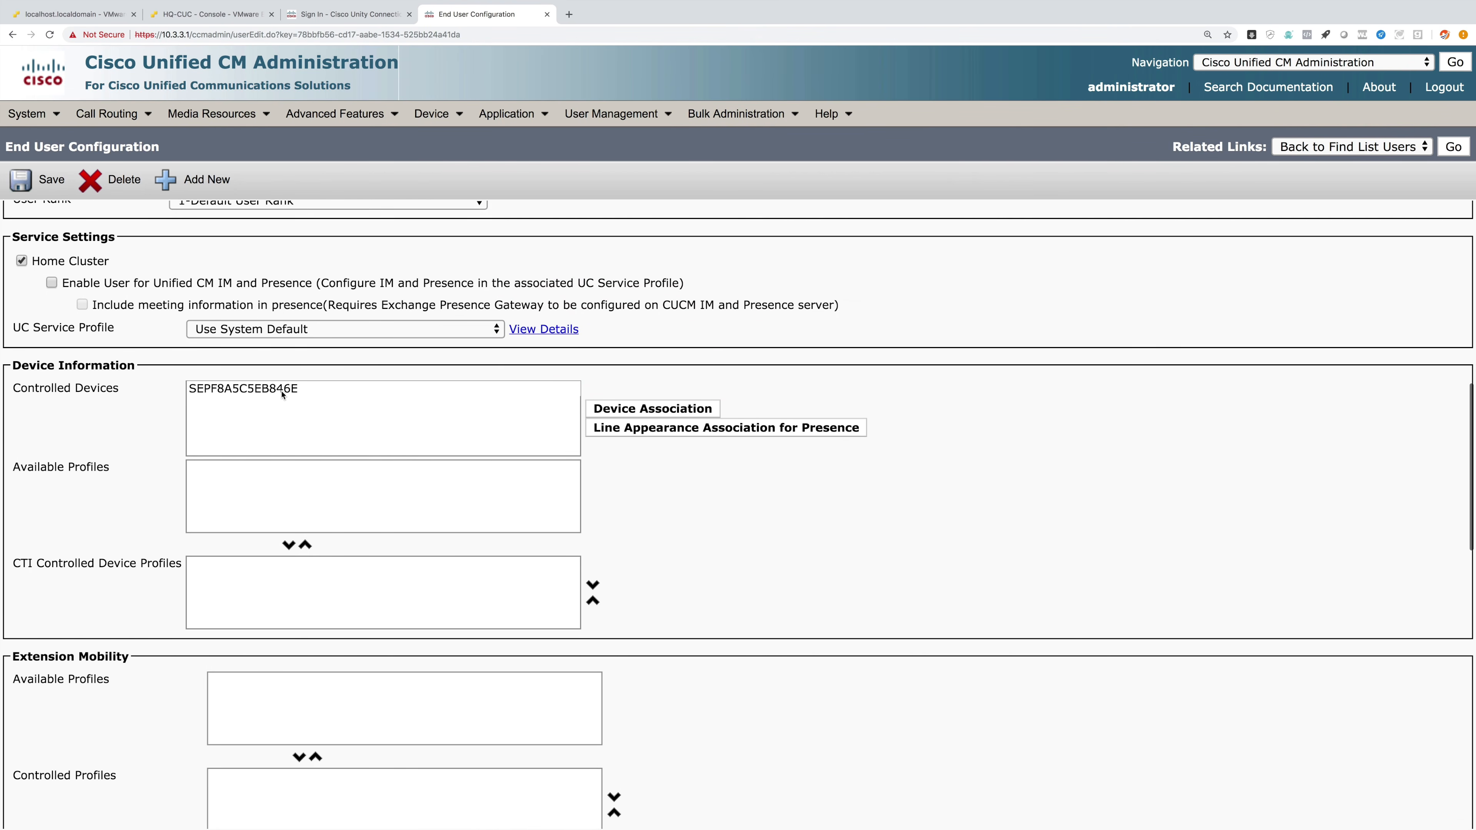
pyautogui.scroll(-8, 319, 408)
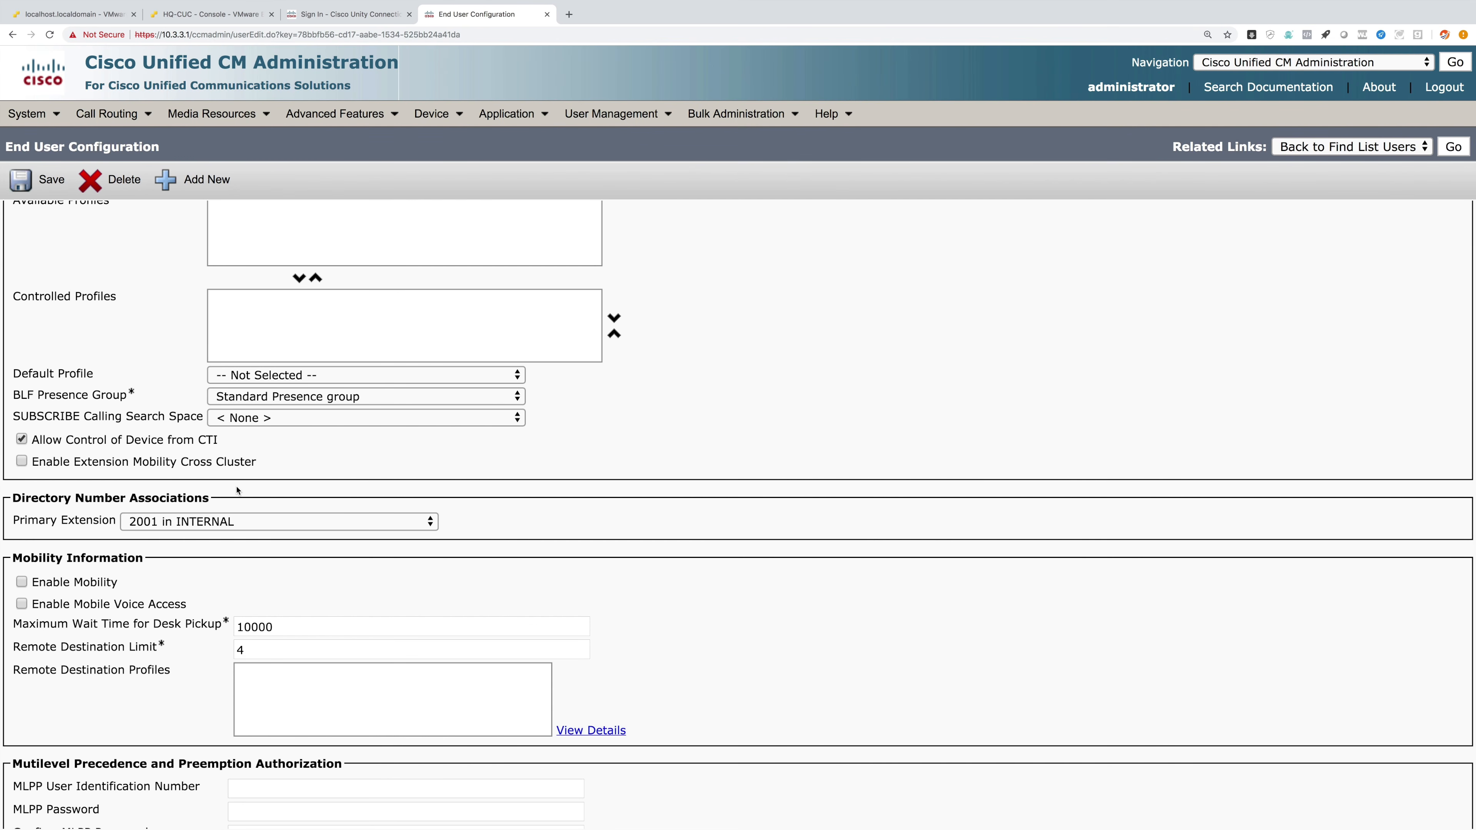
pyautogui.click(180, 522)
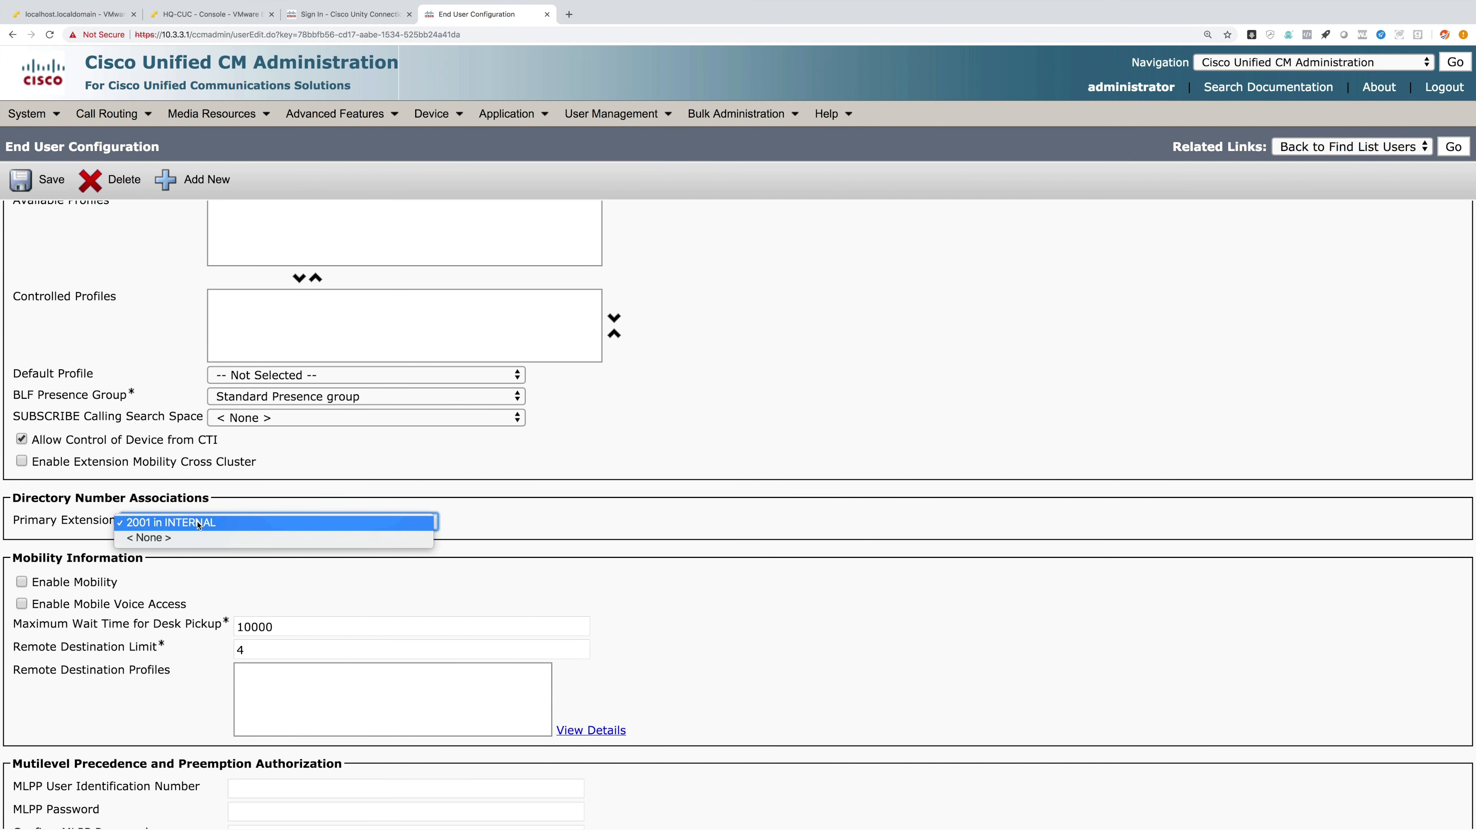
pyautogui.click(173, 523)
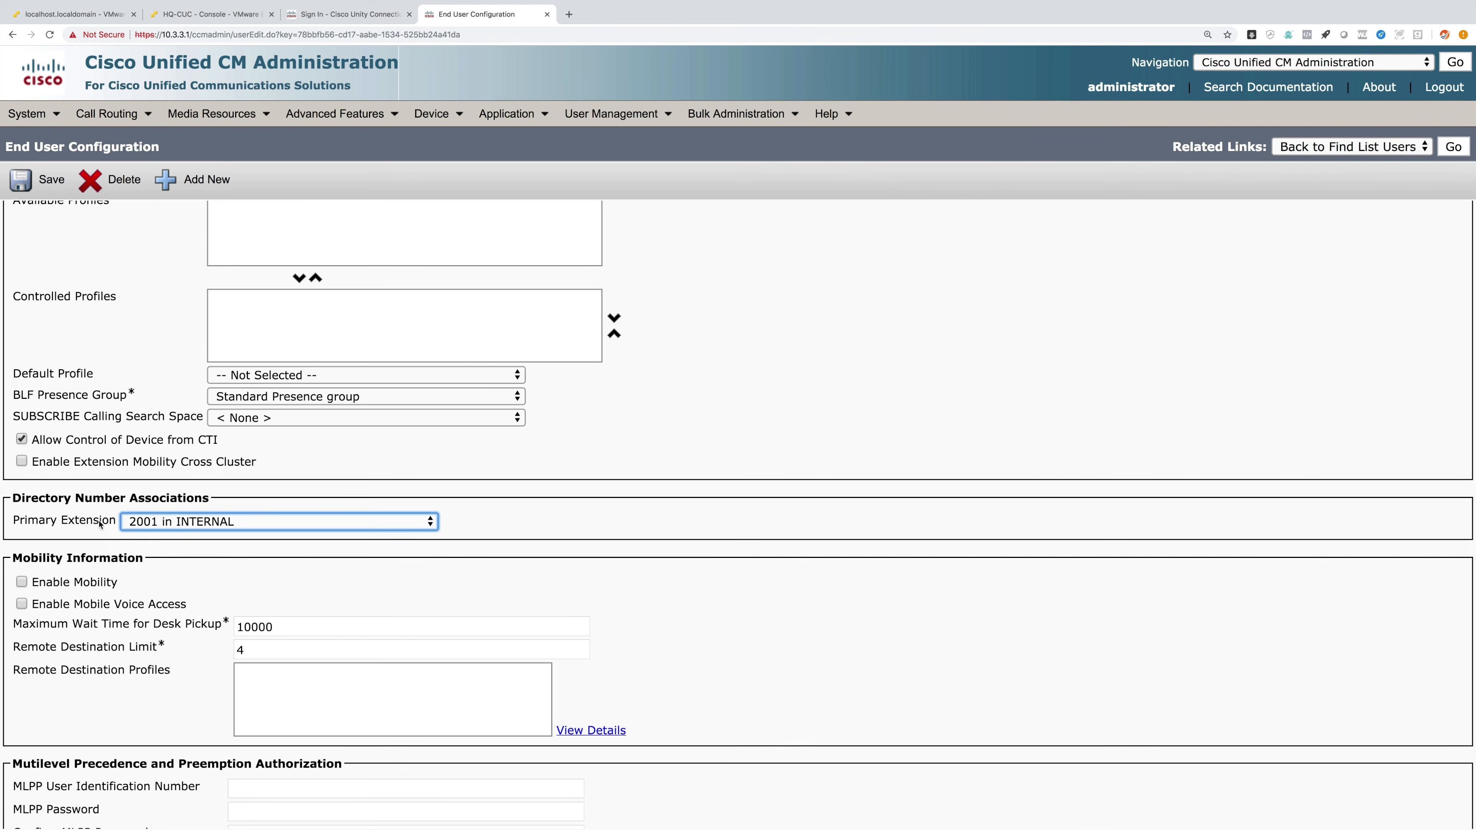
pyautogui.click(35, 188)
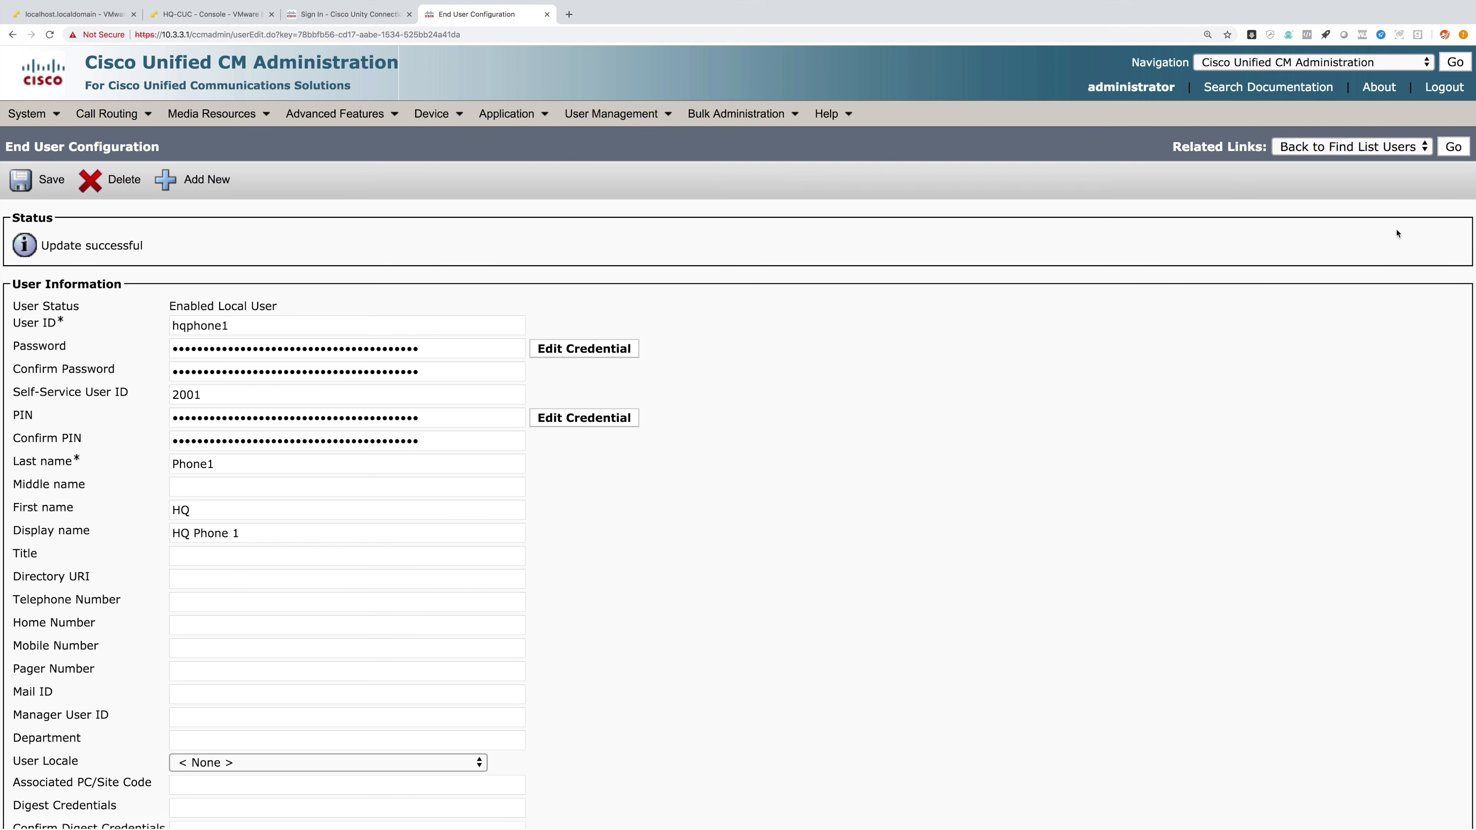
# Open the end user hqphone2, associate the HQ Phone 2 device with directory number 2002, and save the device association.
pyautogui.click(1455, 149)
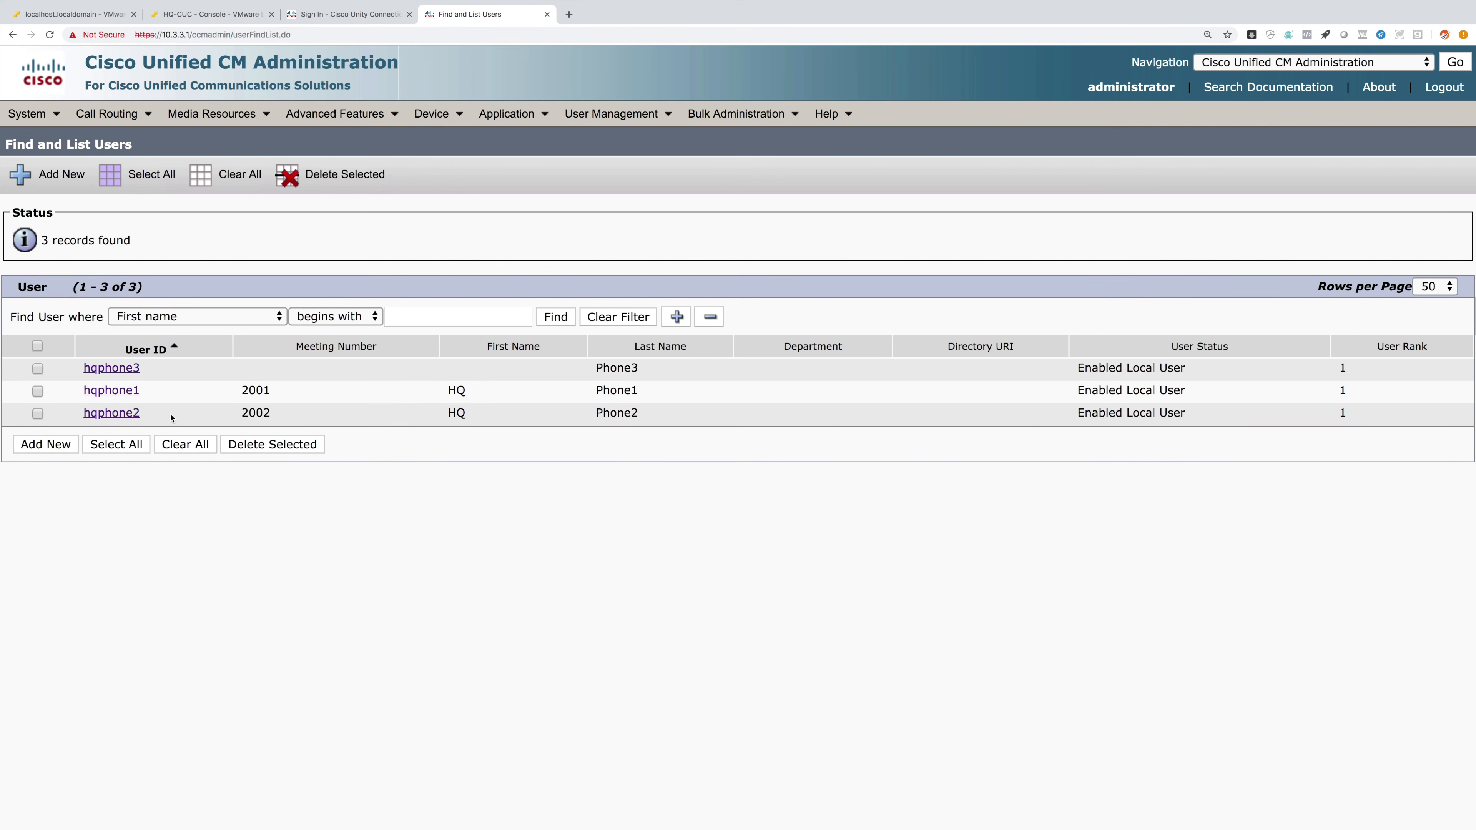
pyautogui.click(116, 414)
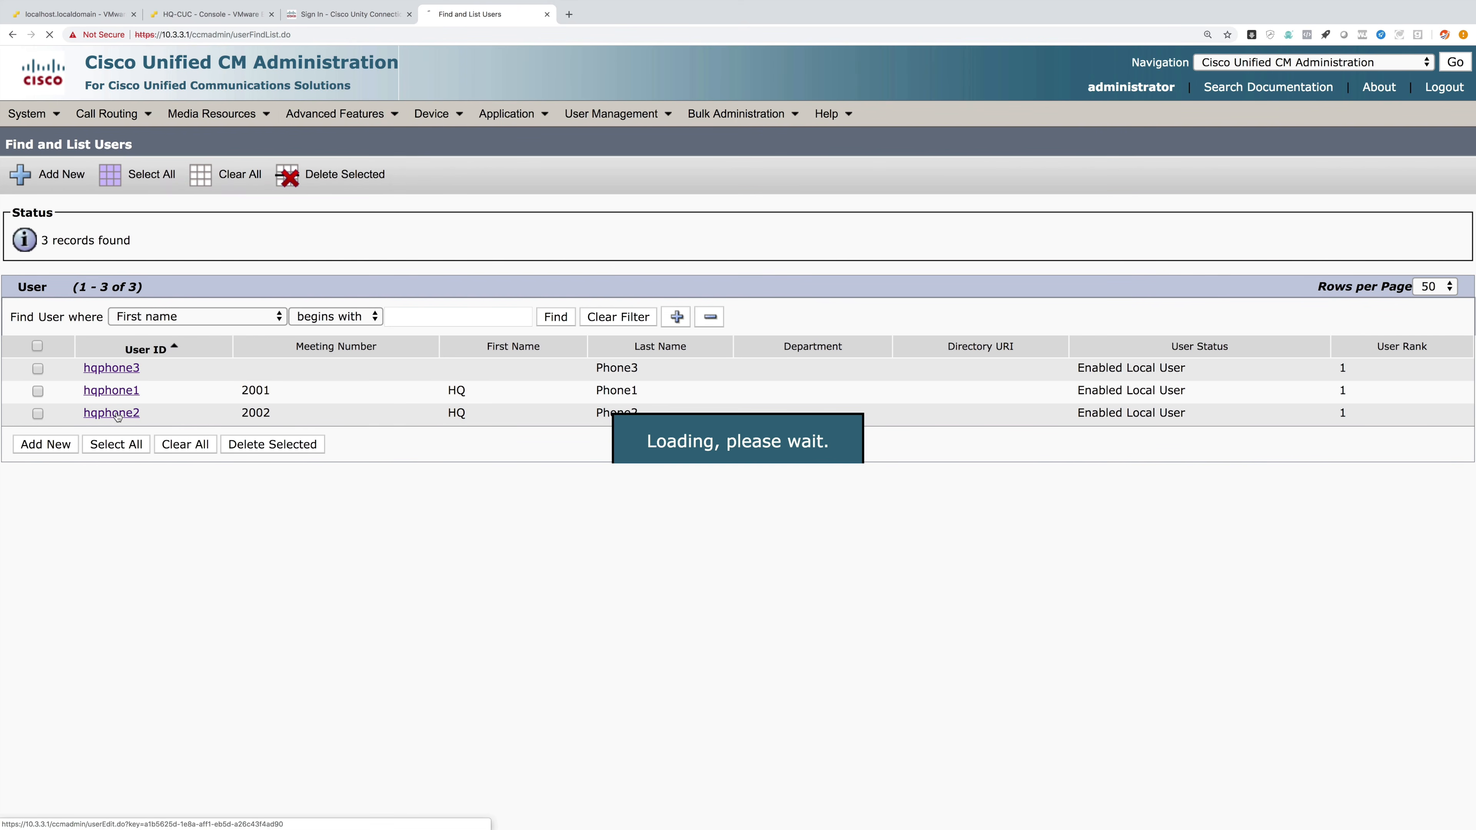
pyautogui.scroll(-10, 530, 604)
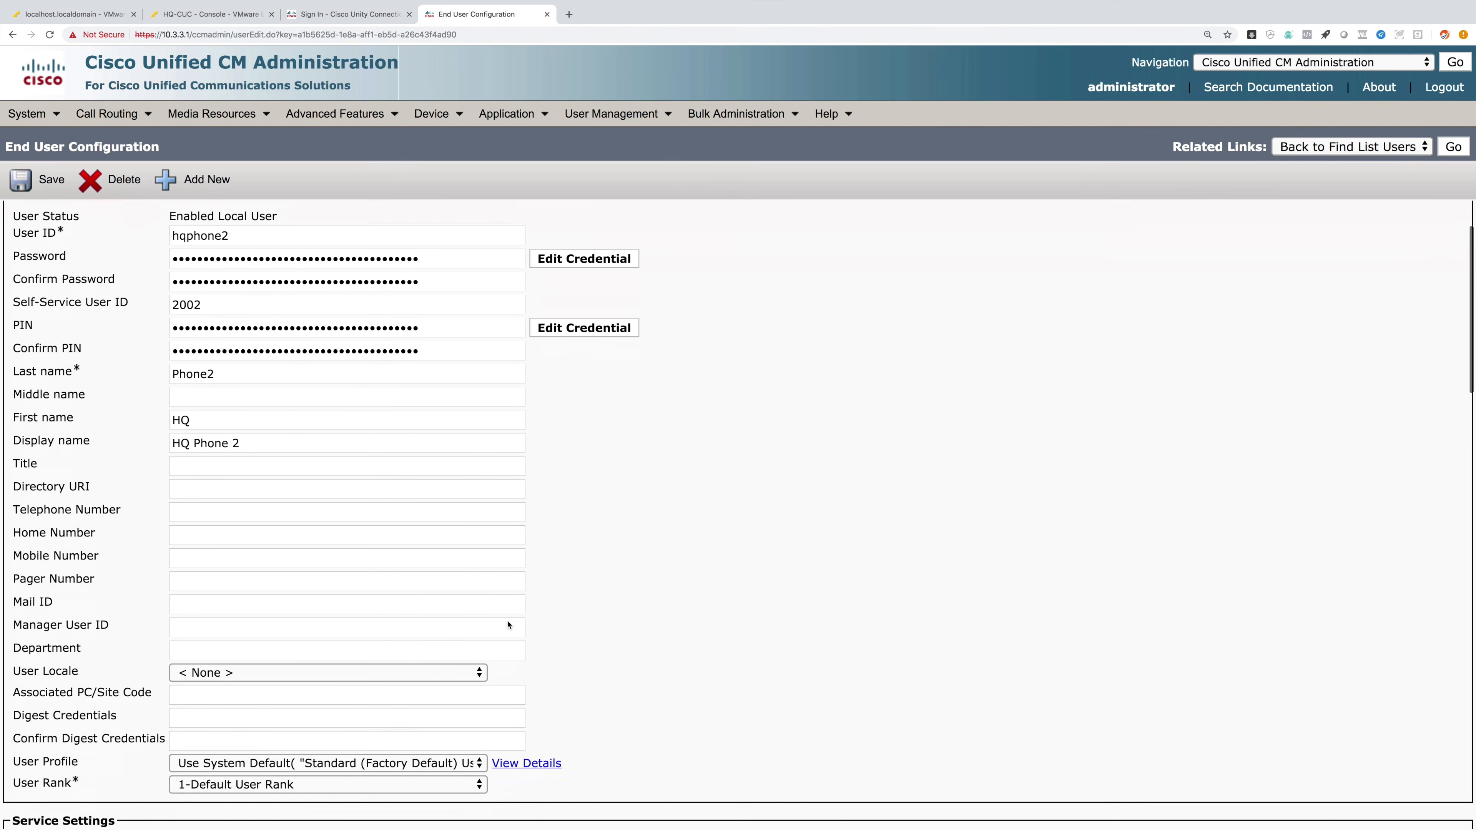
pyautogui.click(625, 537)
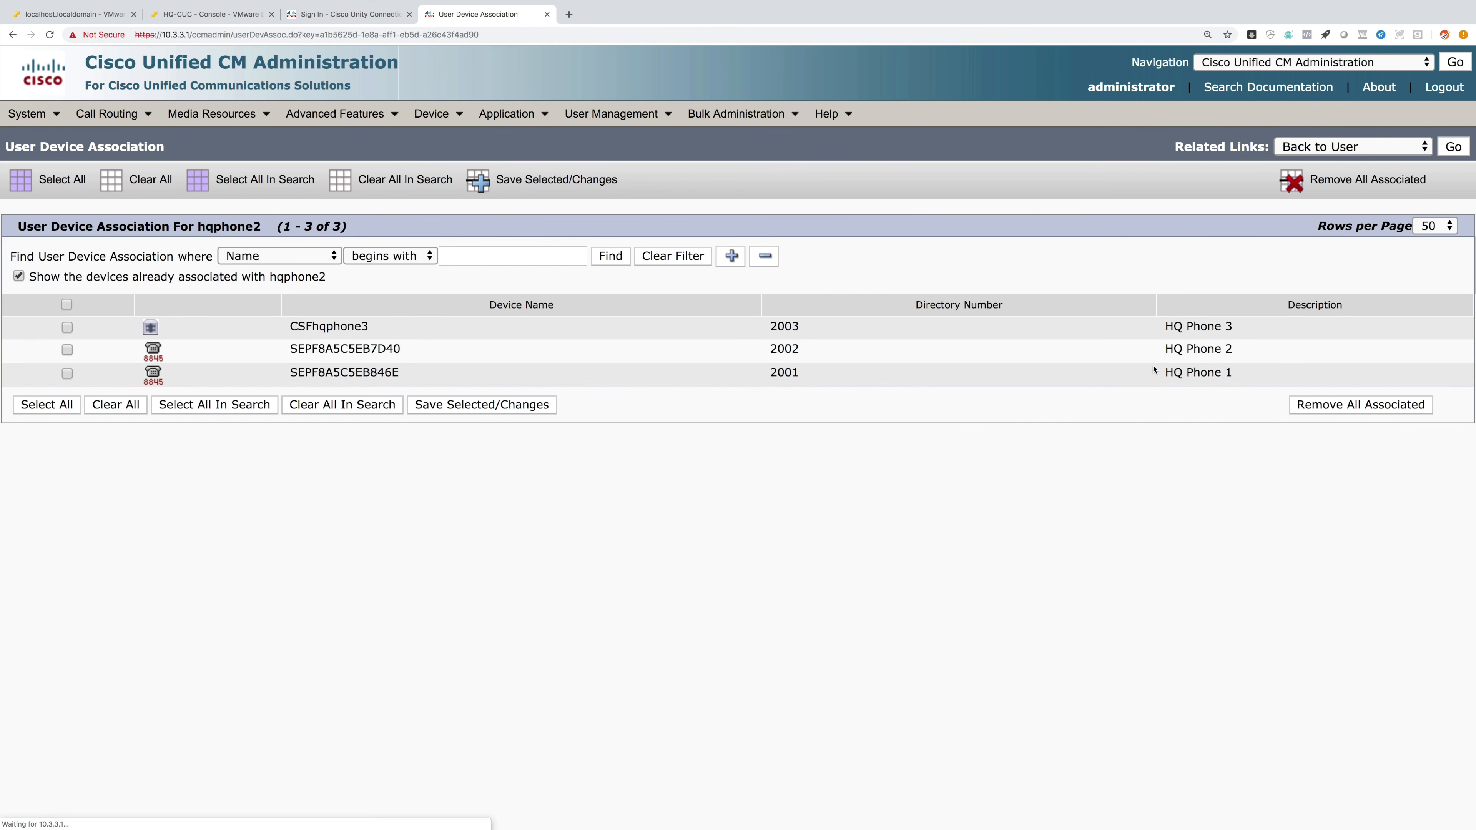
pyautogui.moveTo(1234, 349); pyautogui.dragTo(1163, 348)
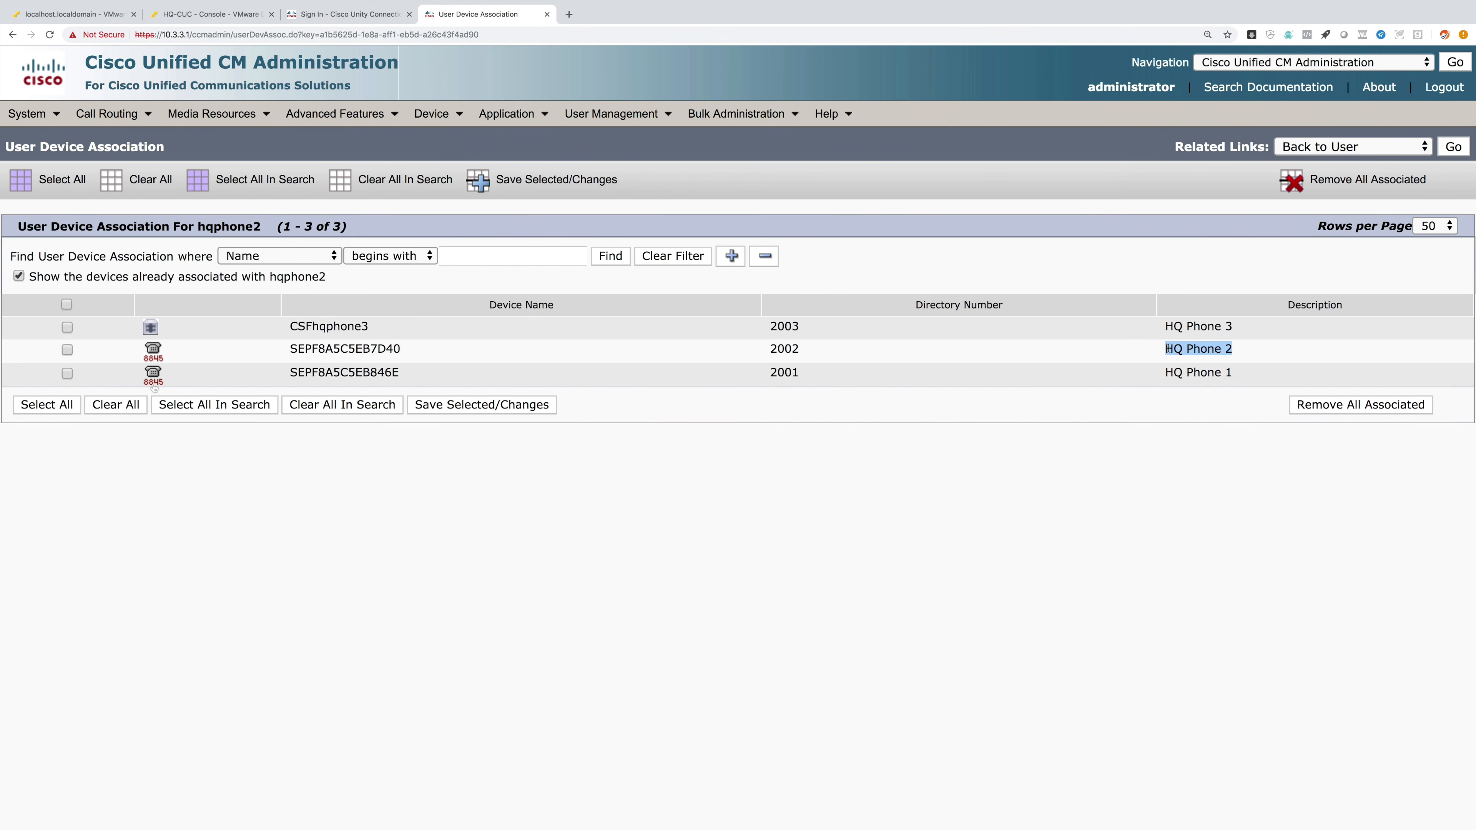
pyautogui.click(67, 349)
pyautogui.click(478, 182)
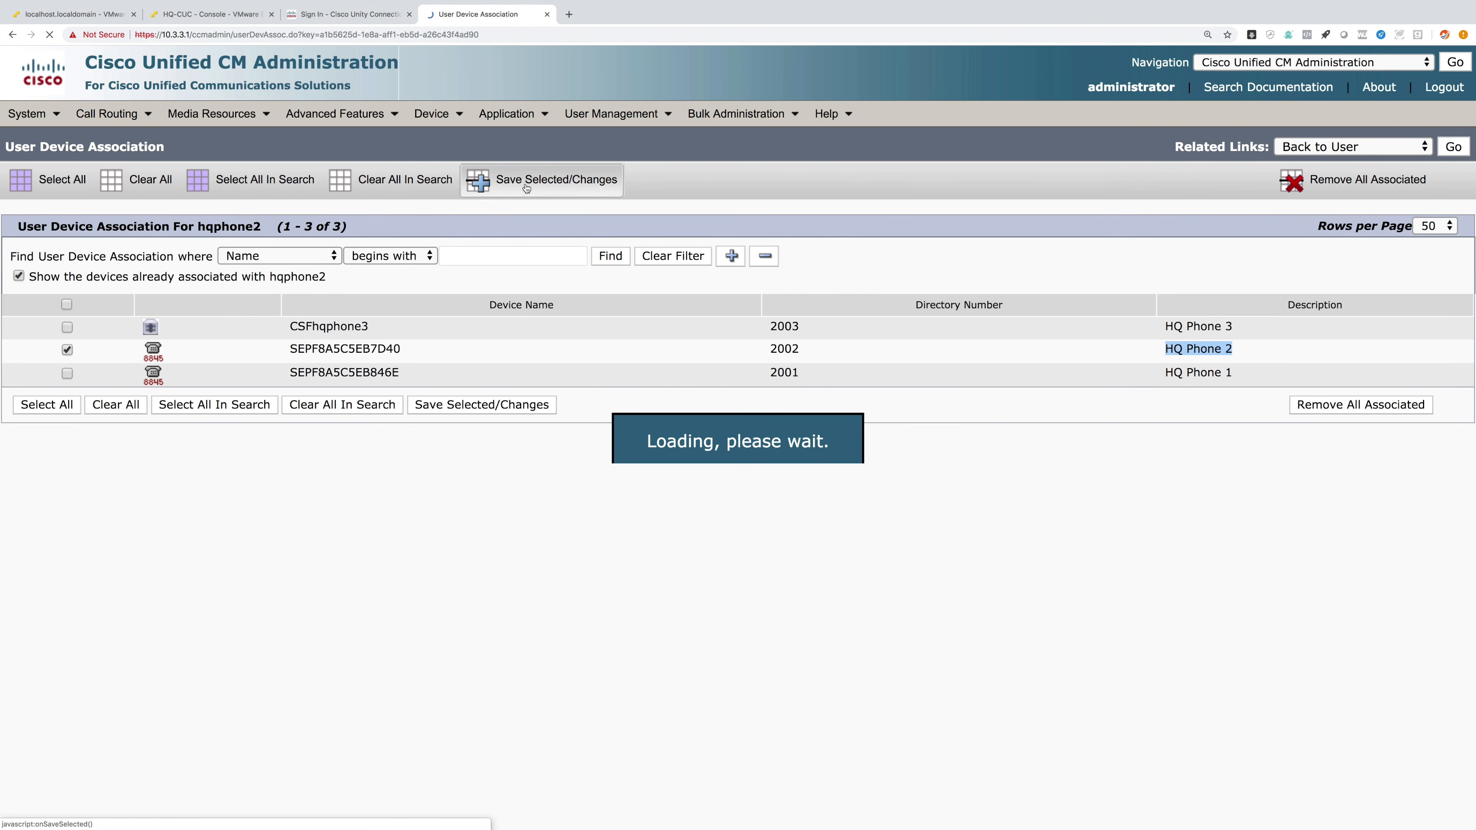
# Return to the hqphone2 user's configuration, choose 2002 in INTERNAL as the primary extension, and save the user.
pyautogui.click(1453, 146)
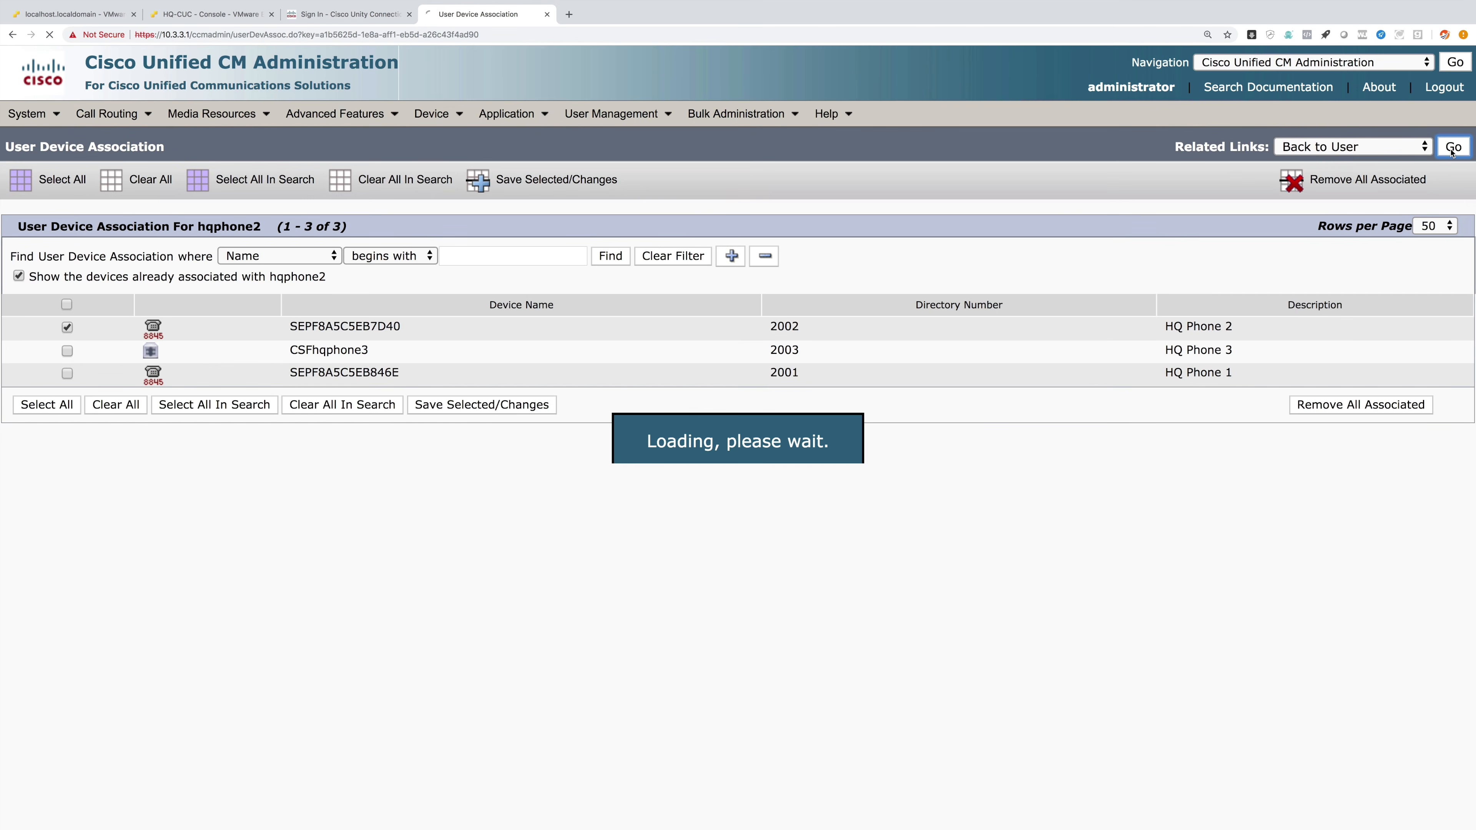
pyautogui.scroll(-10, 274, 506)
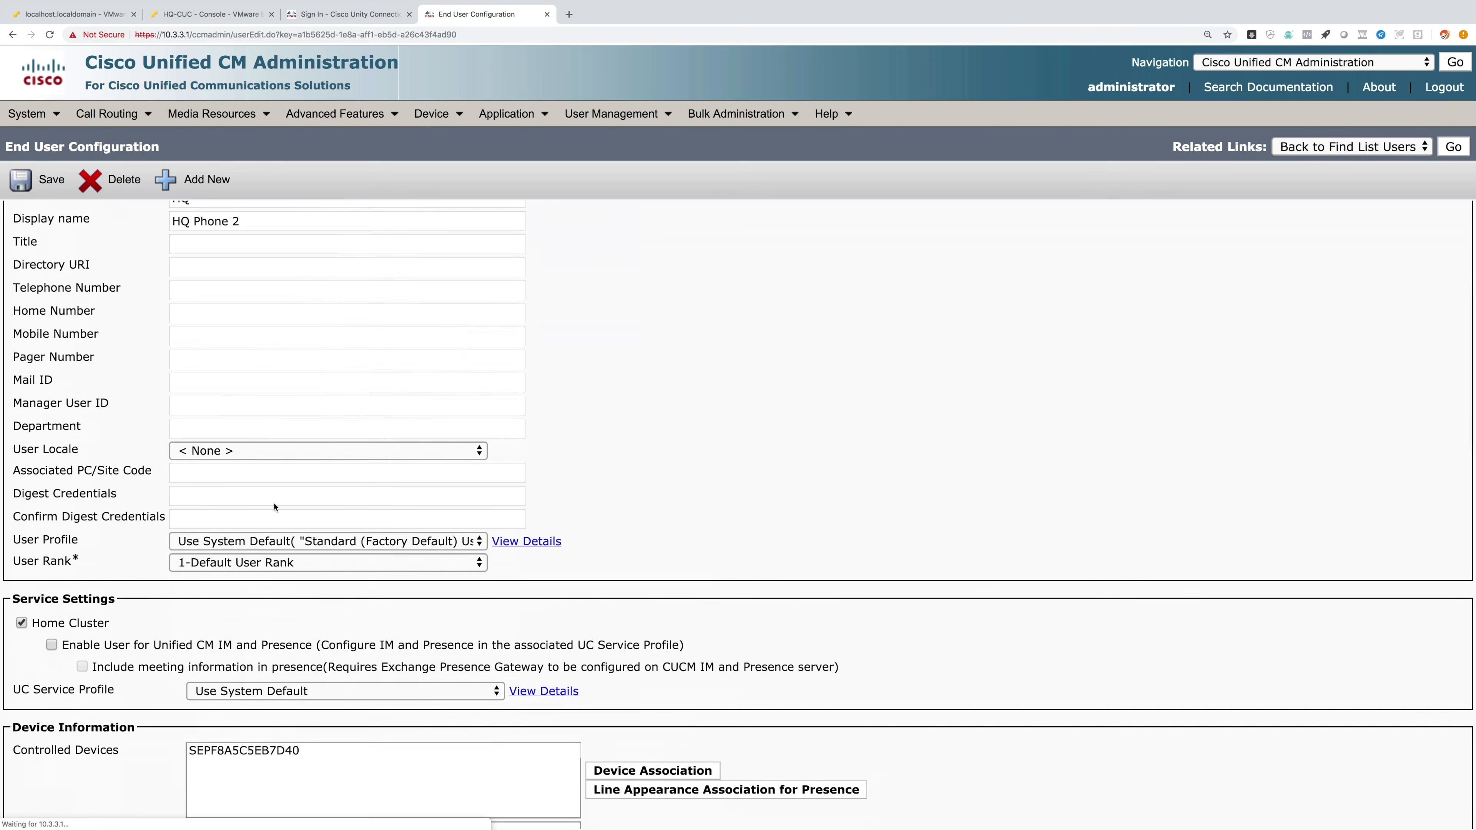
pyautogui.scroll(-3, 258, 530)
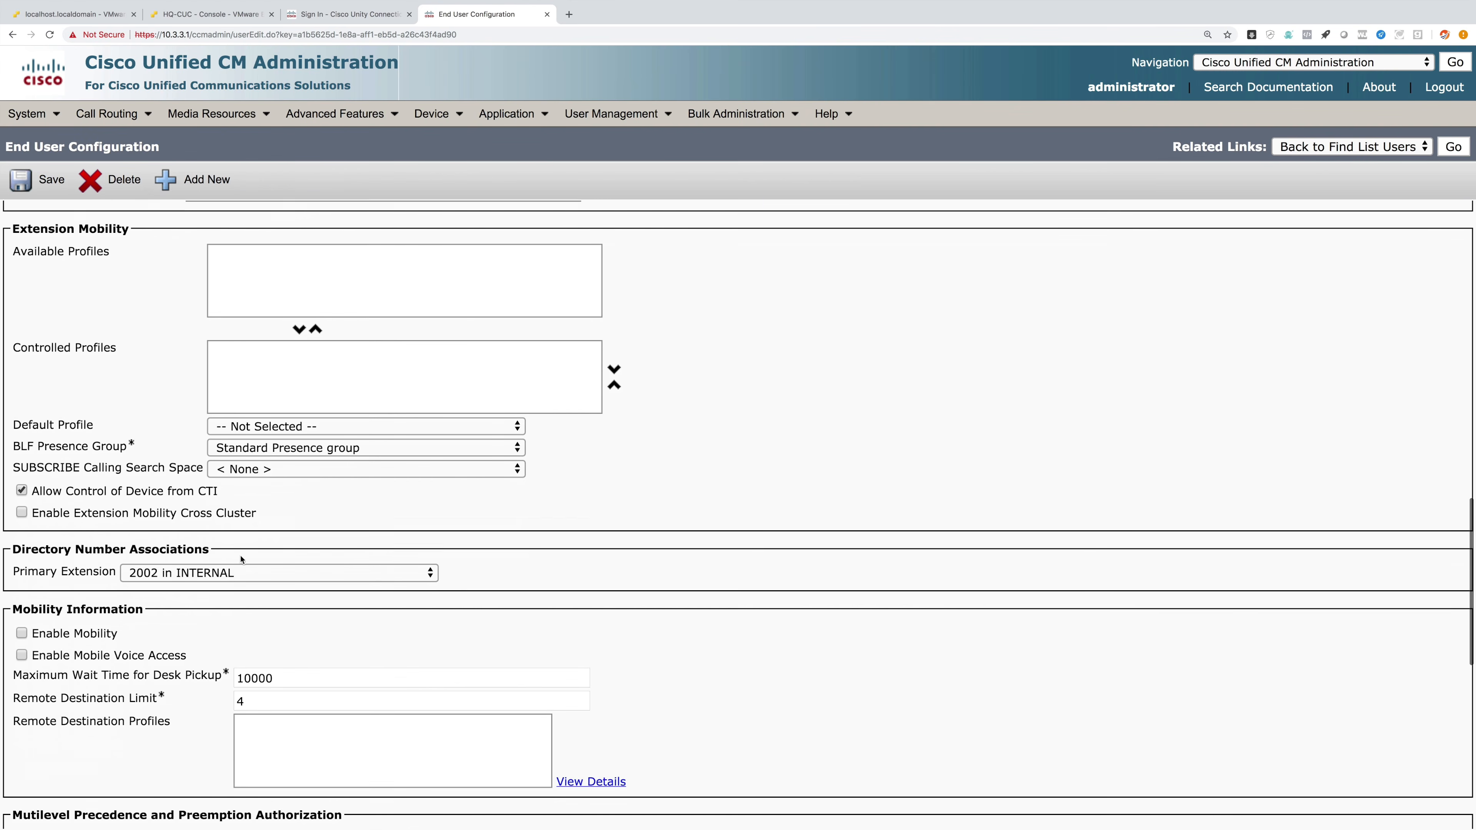
pyautogui.click(208, 572)
pyautogui.click(208, 574)
pyautogui.click(38, 175)
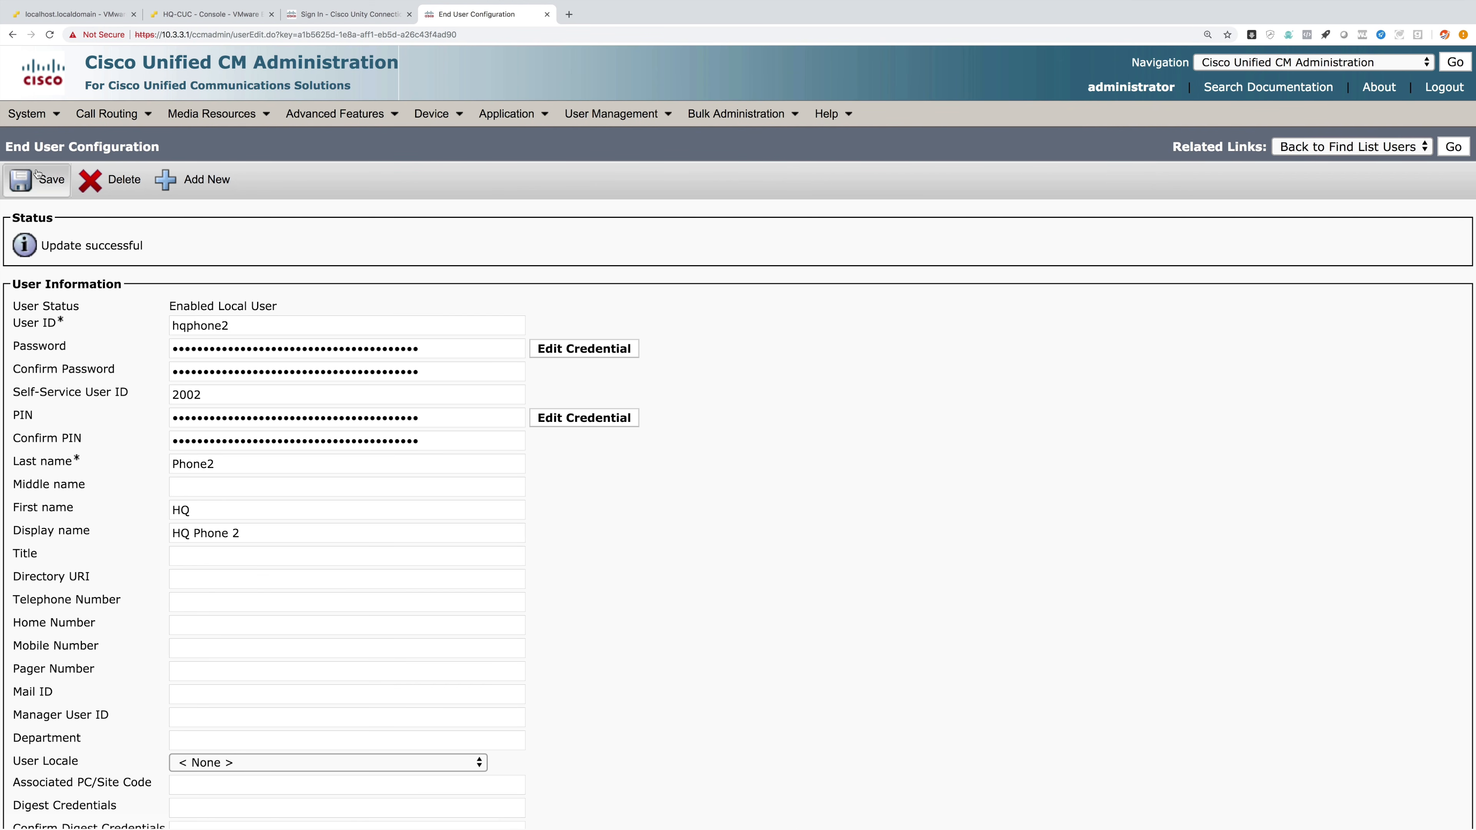
# In the Non Secure SIP Trunk Profile, accept presence subscription, out-of-dialog refer, unsolicited notification and replaces header, and save the profile.
pyautogui.moveTo(24, 115)
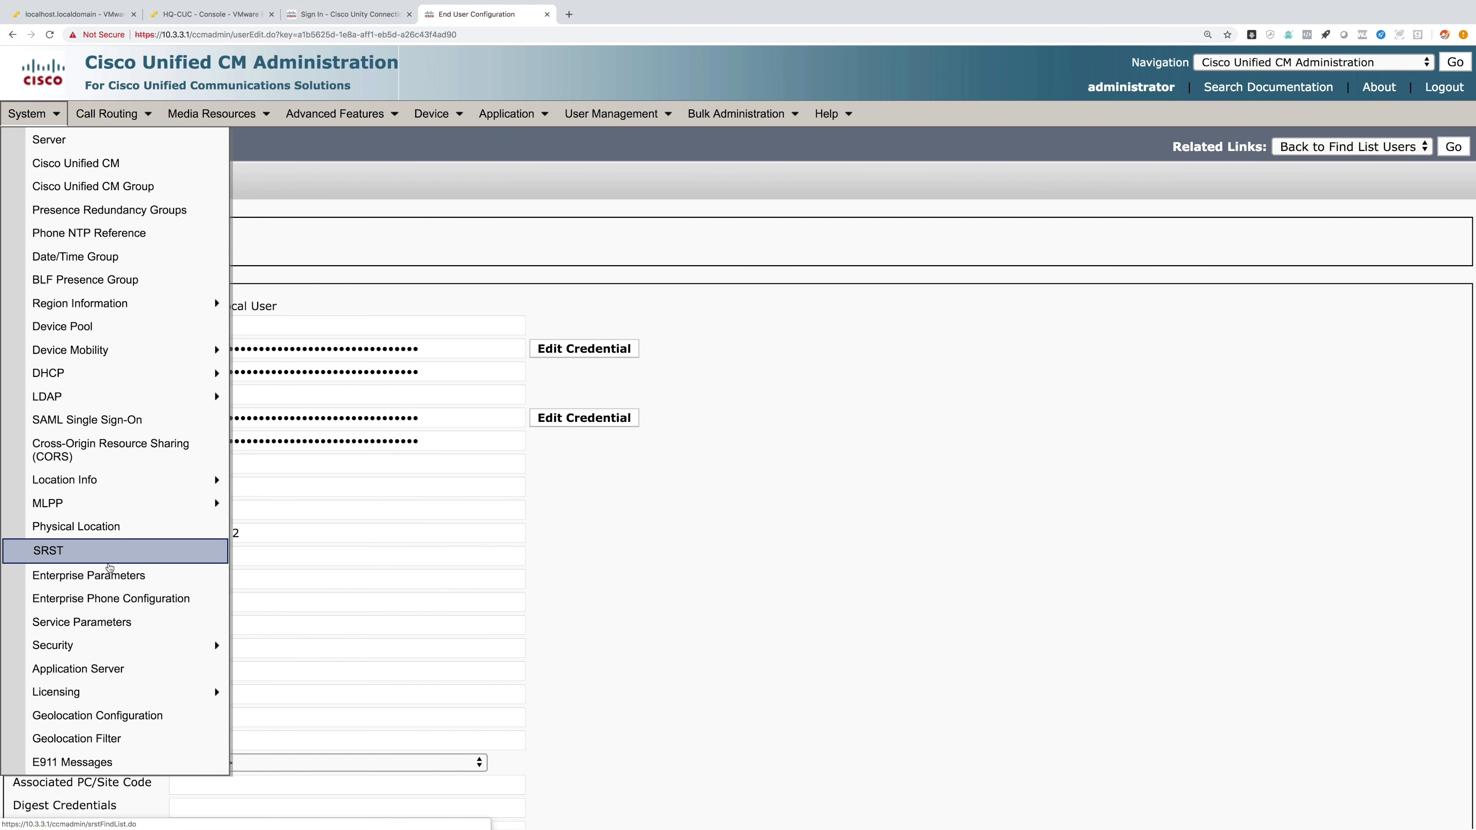
pyautogui.moveTo(130, 639)
pyautogui.click(311, 694)
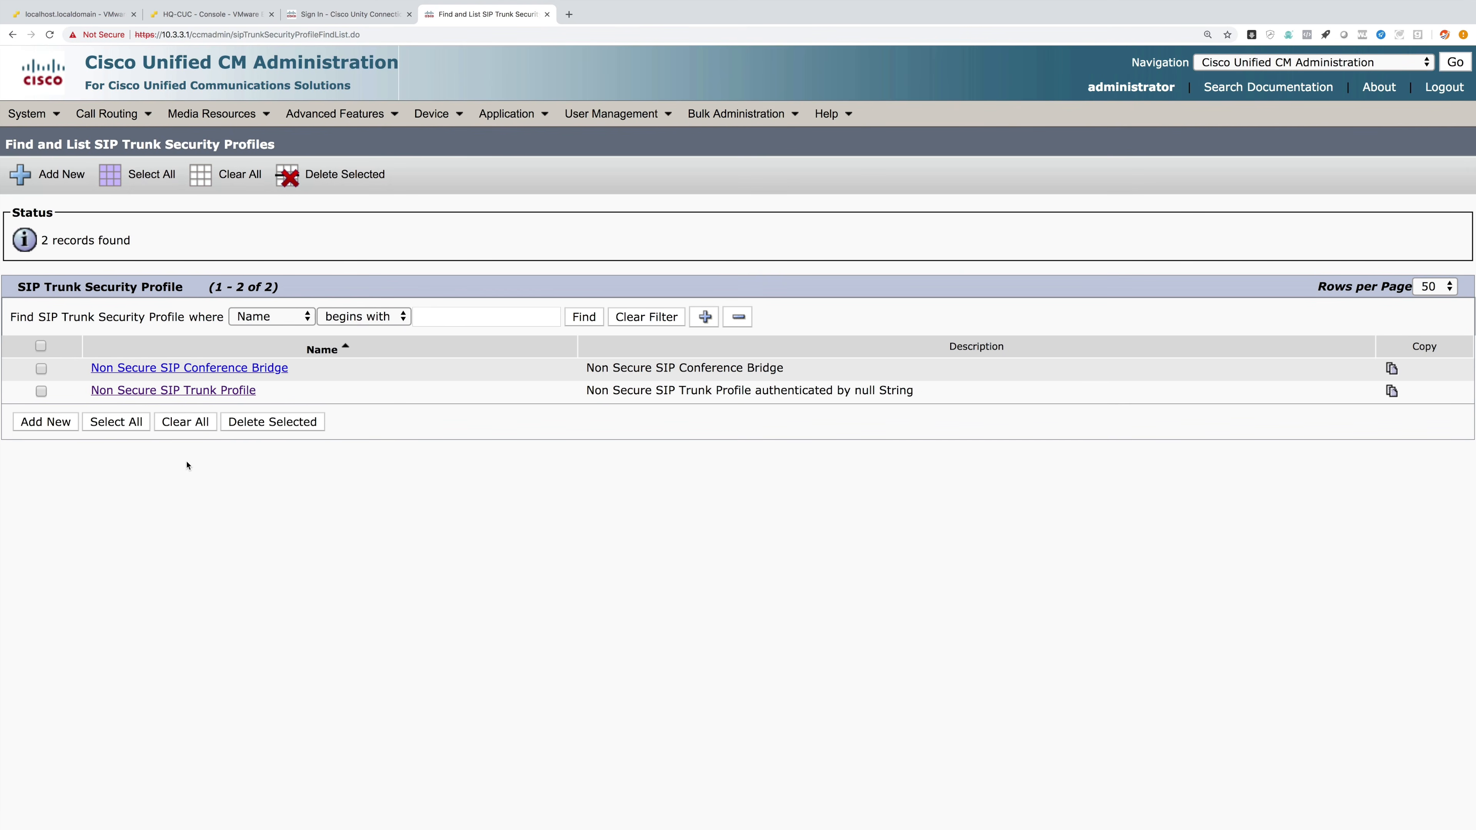
pyautogui.click(128, 391)
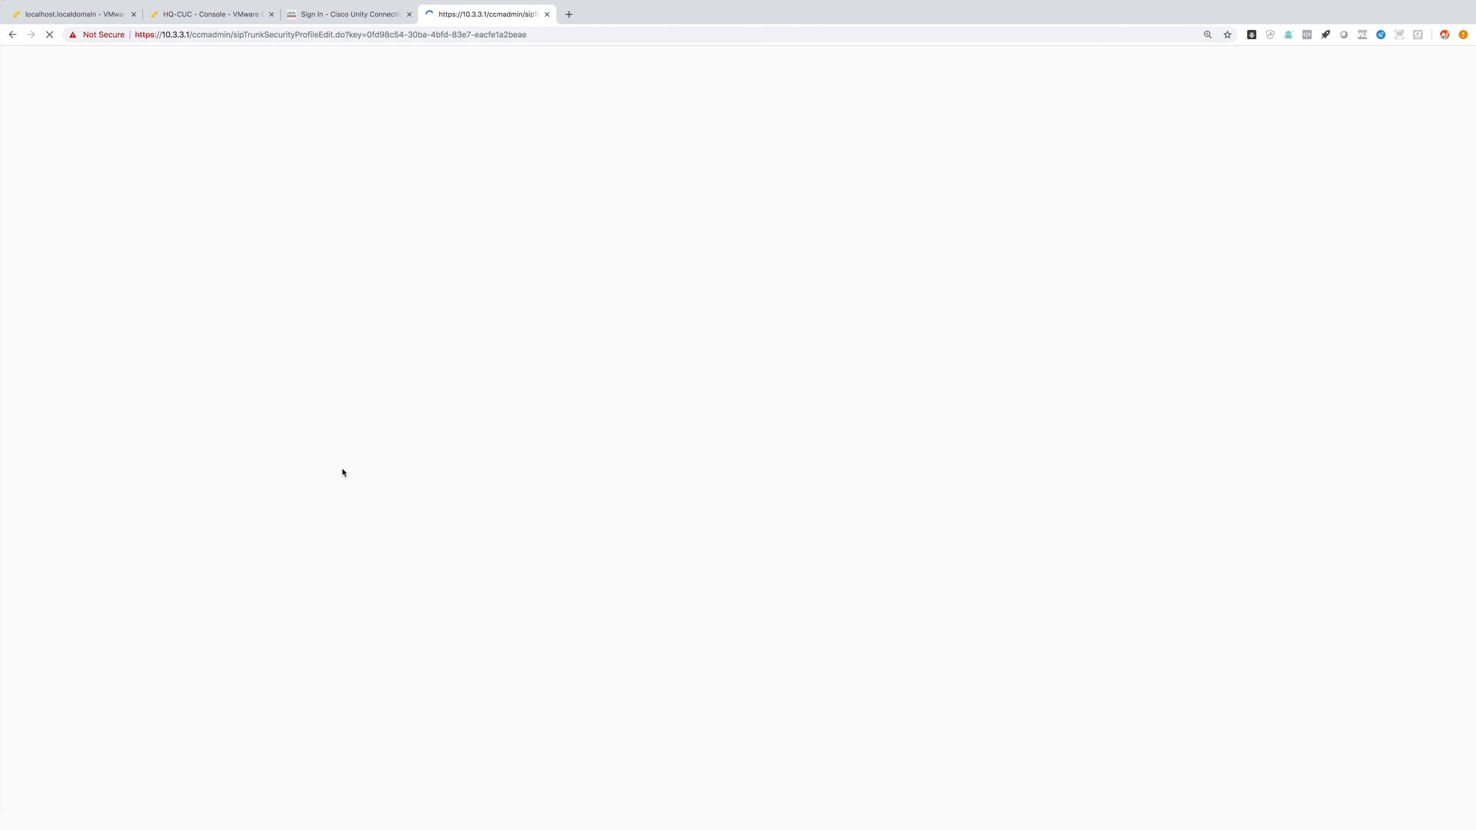
pyautogui.click(23, 560)
pyautogui.click(22, 581)
pyautogui.click(22, 604)
pyautogui.click(22, 626)
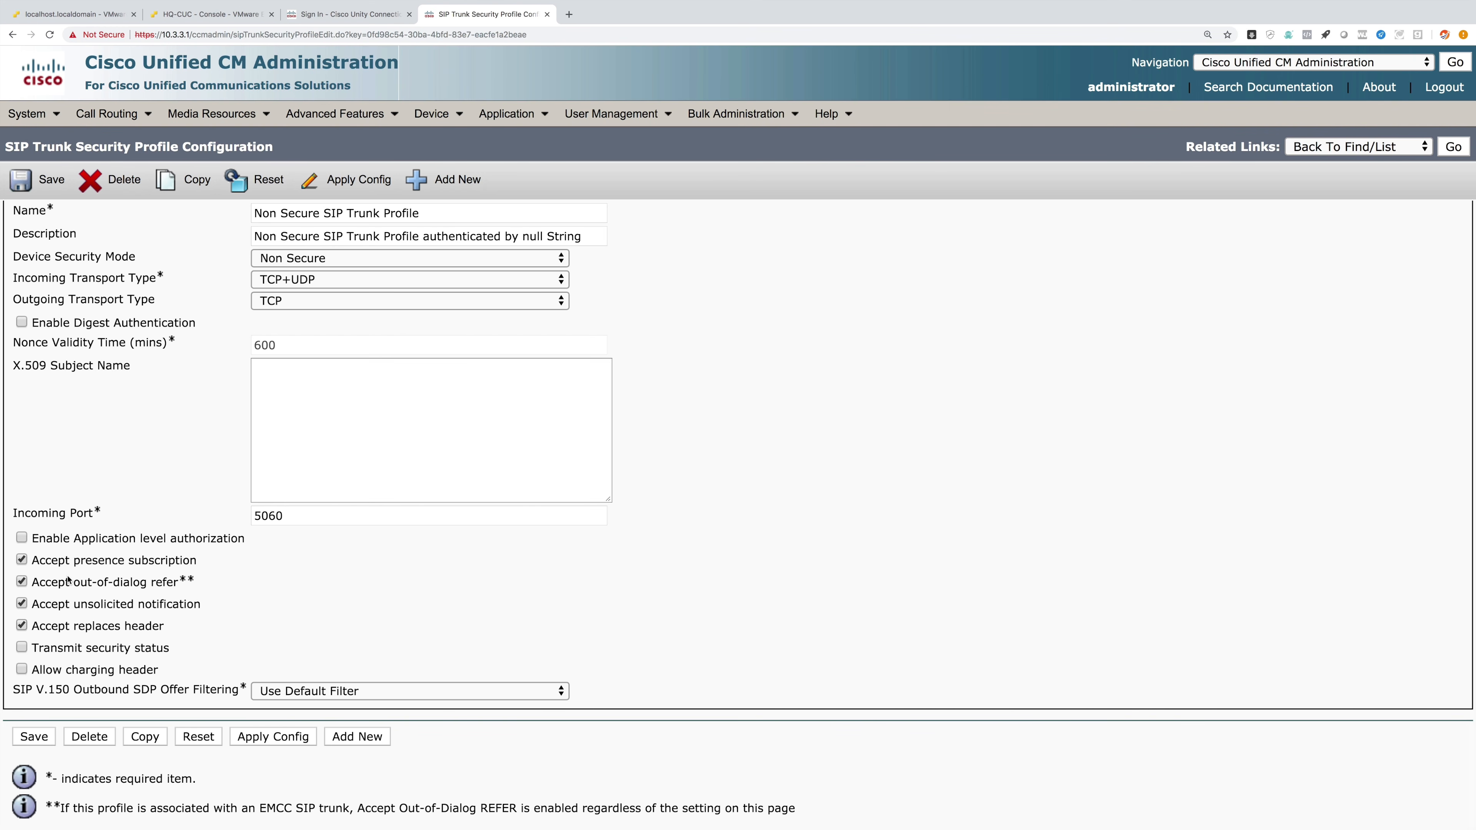
pyautogui.click(35, 181)
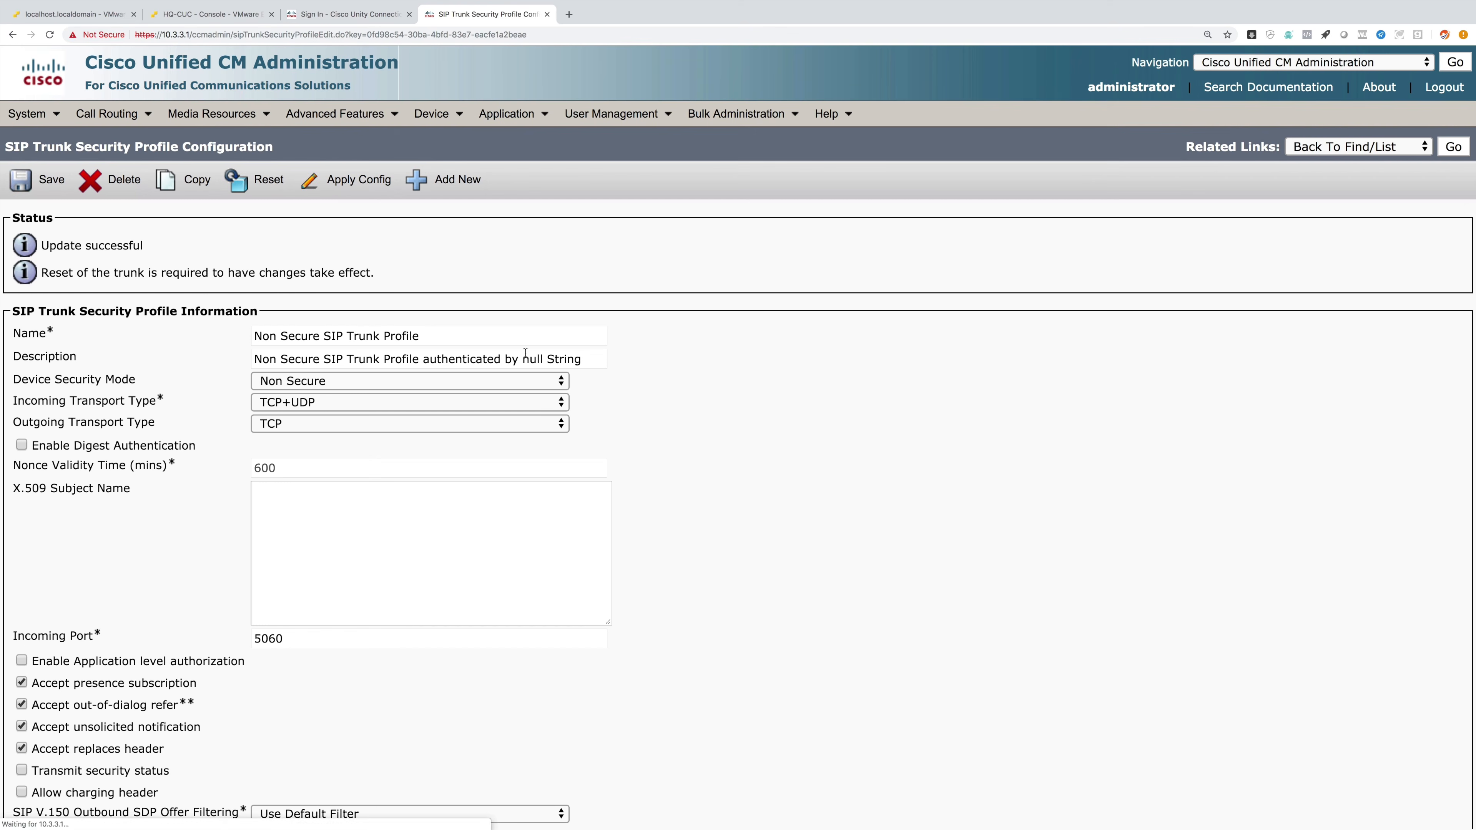
# Reset the devices that use the Non Secure SIP Trunk Profile and close the reset page.
pyautogui.click(266, 186)
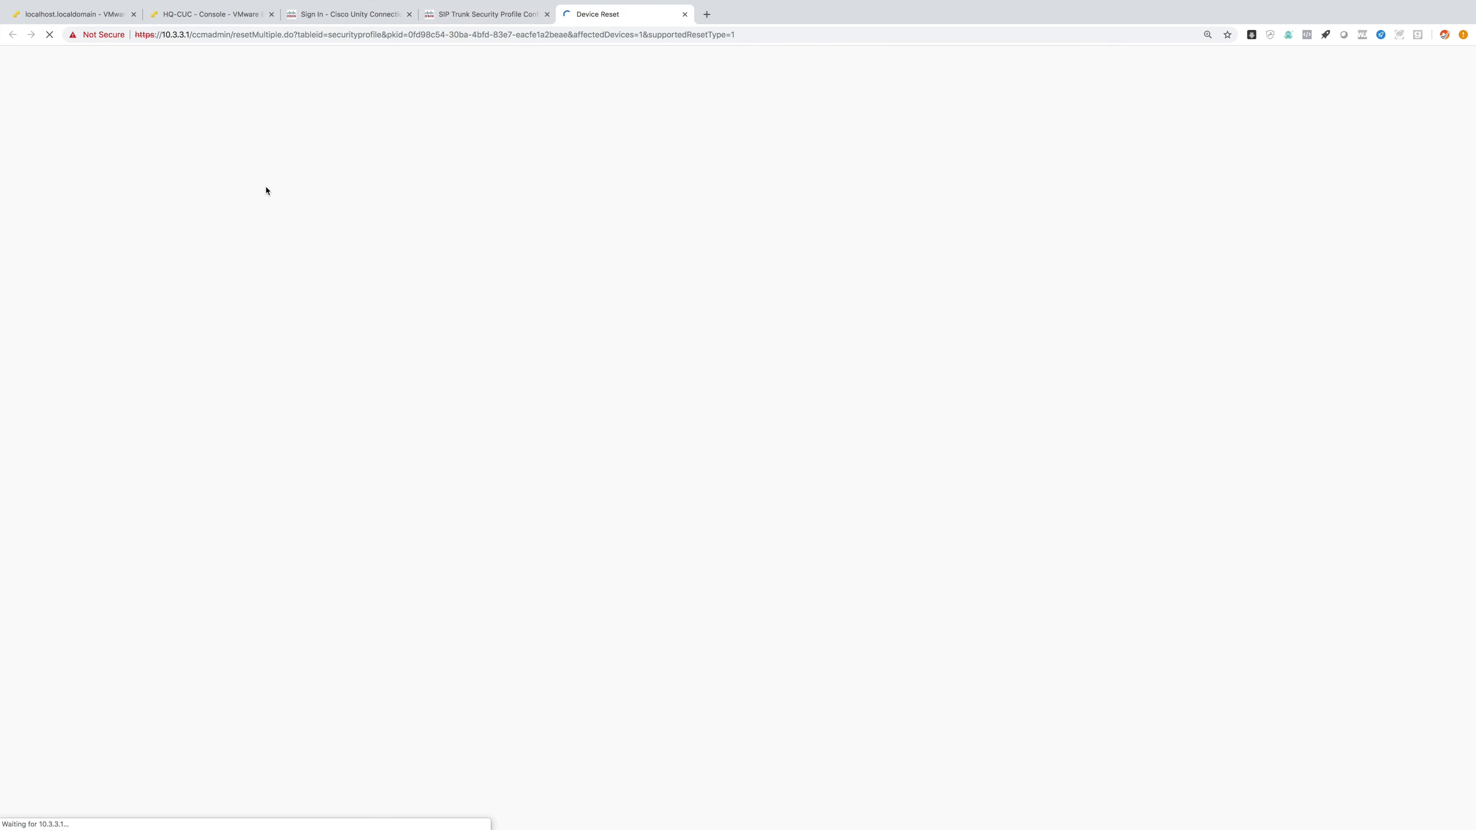
pyautogui.click(38, 349)
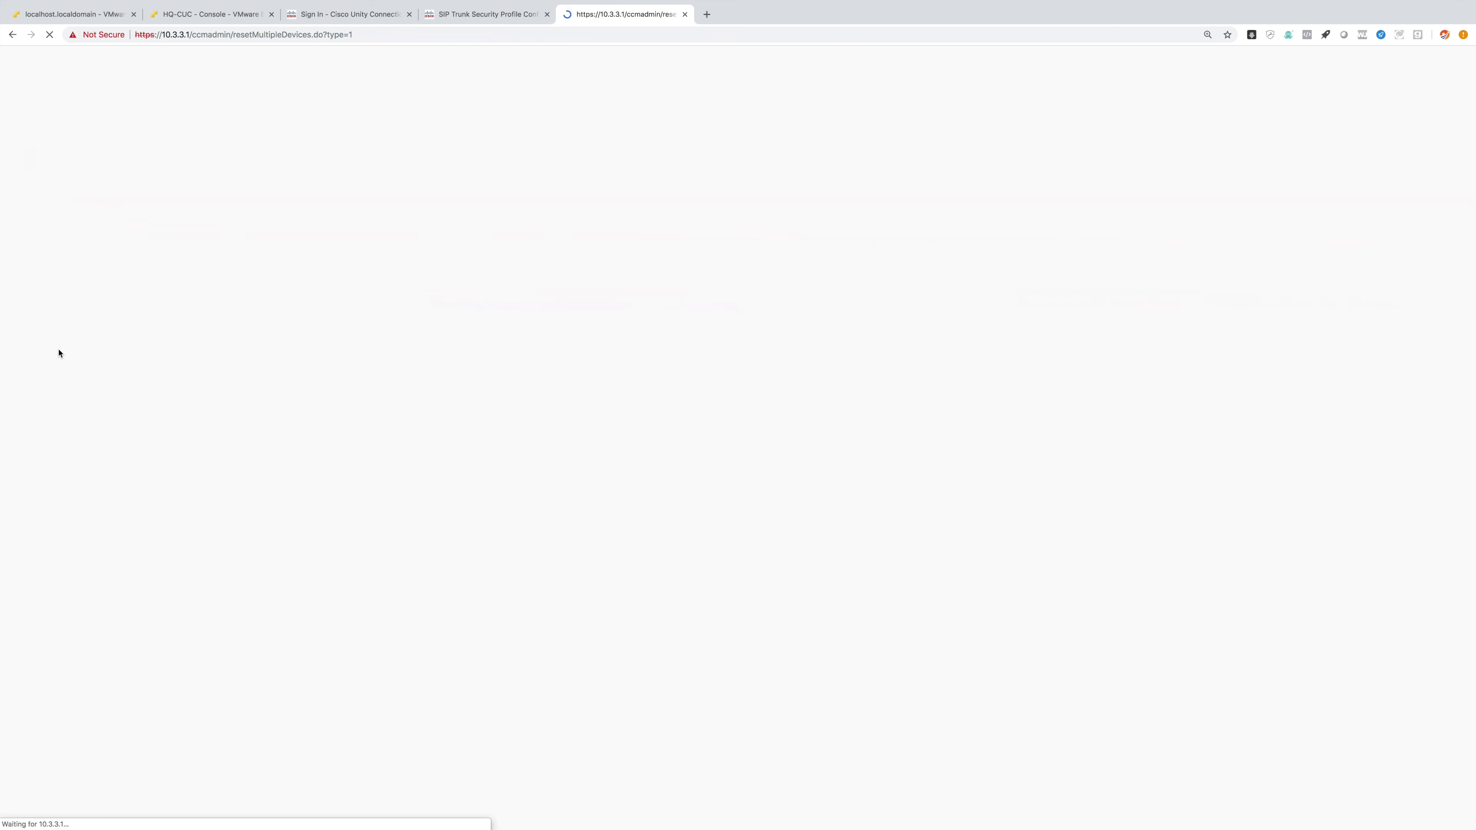
pyautogui.click(90, 347)
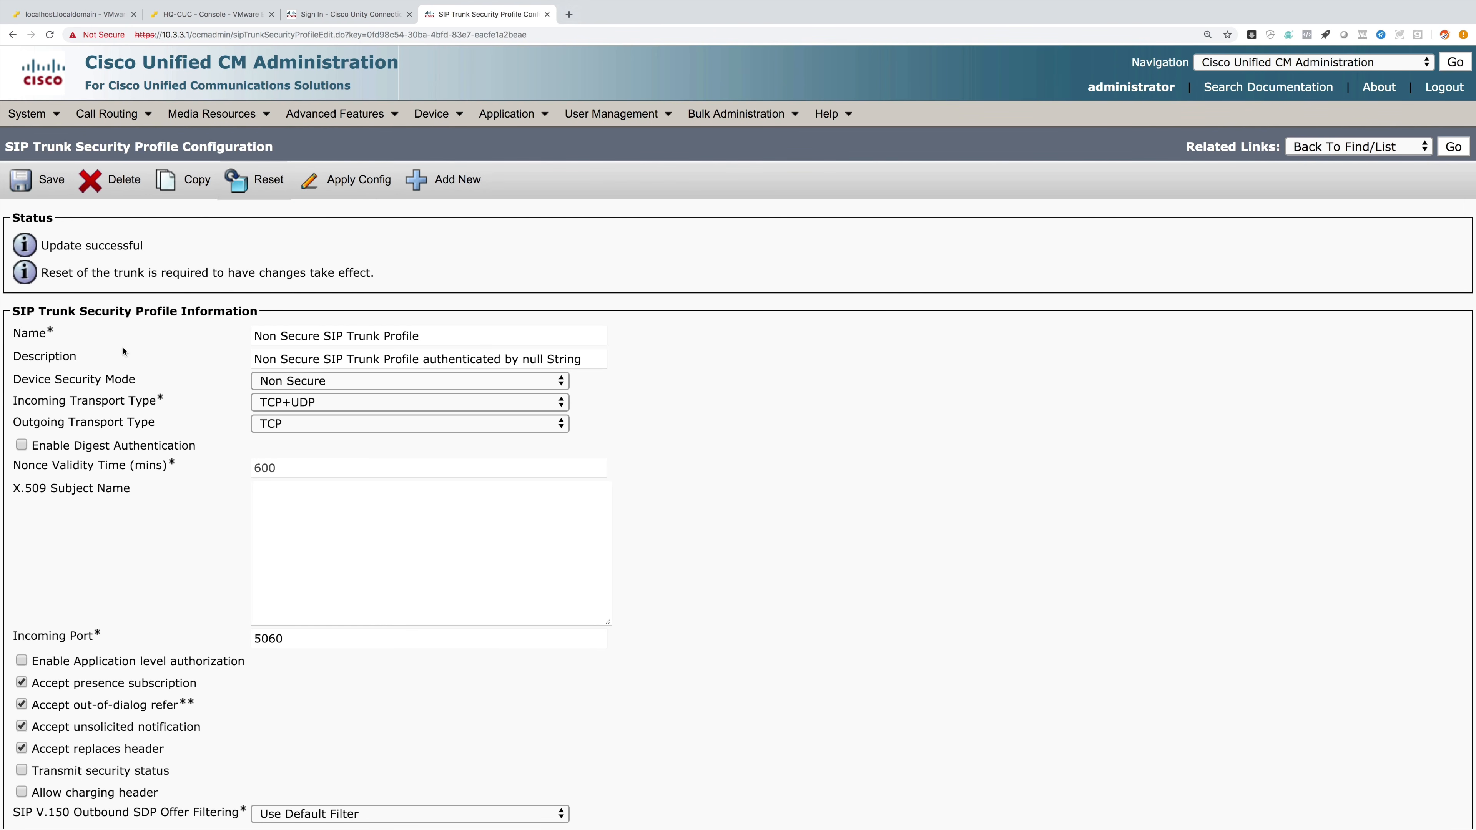
# Start a new trunk of type SIP Trunk with the SIP protocol and the default trunk service type None.
pyautogui.moveTo(433, 113)
pyautogui.click(462, 233)
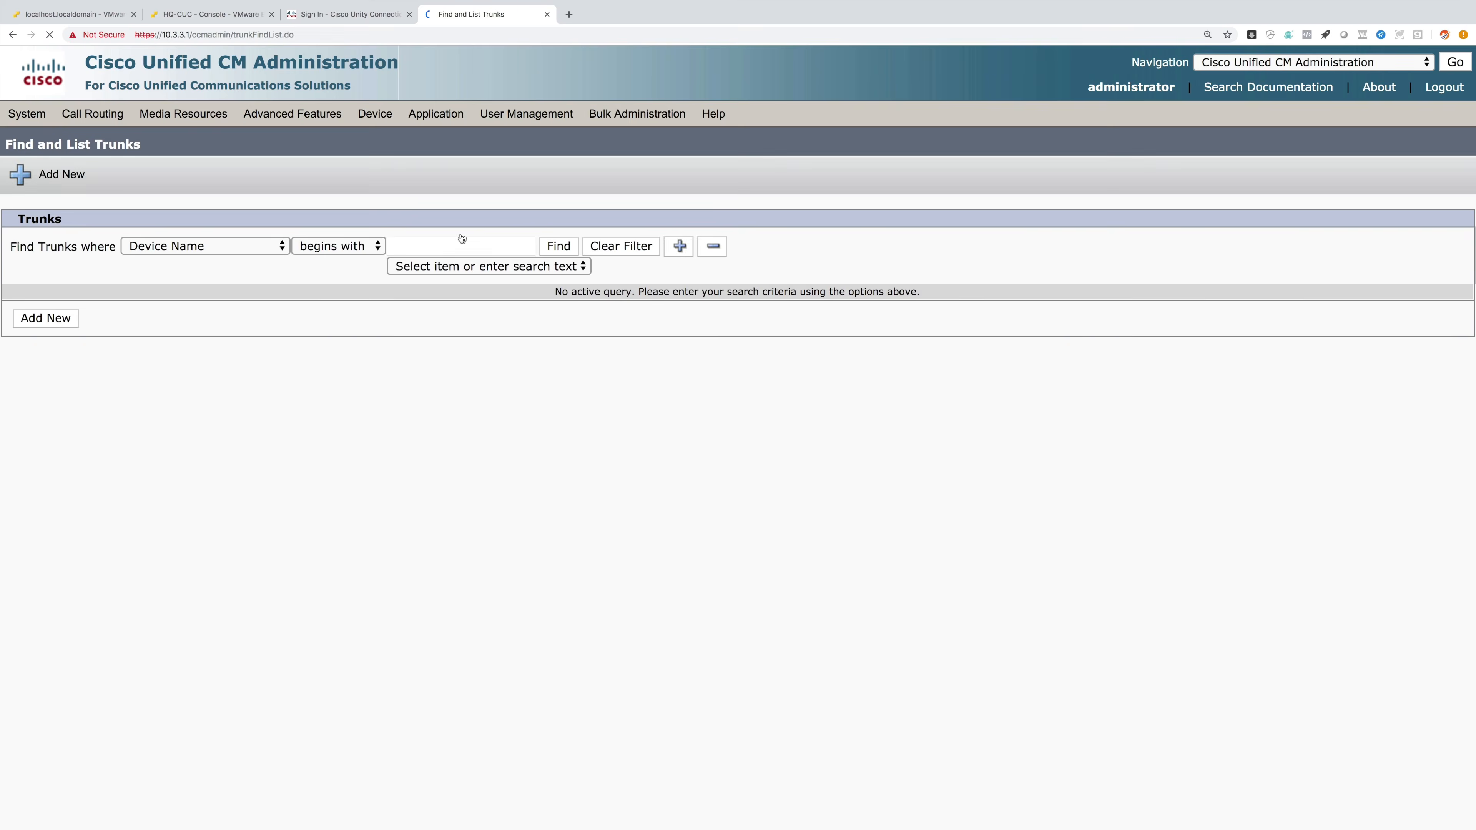
pyautogui.click(48, 320)
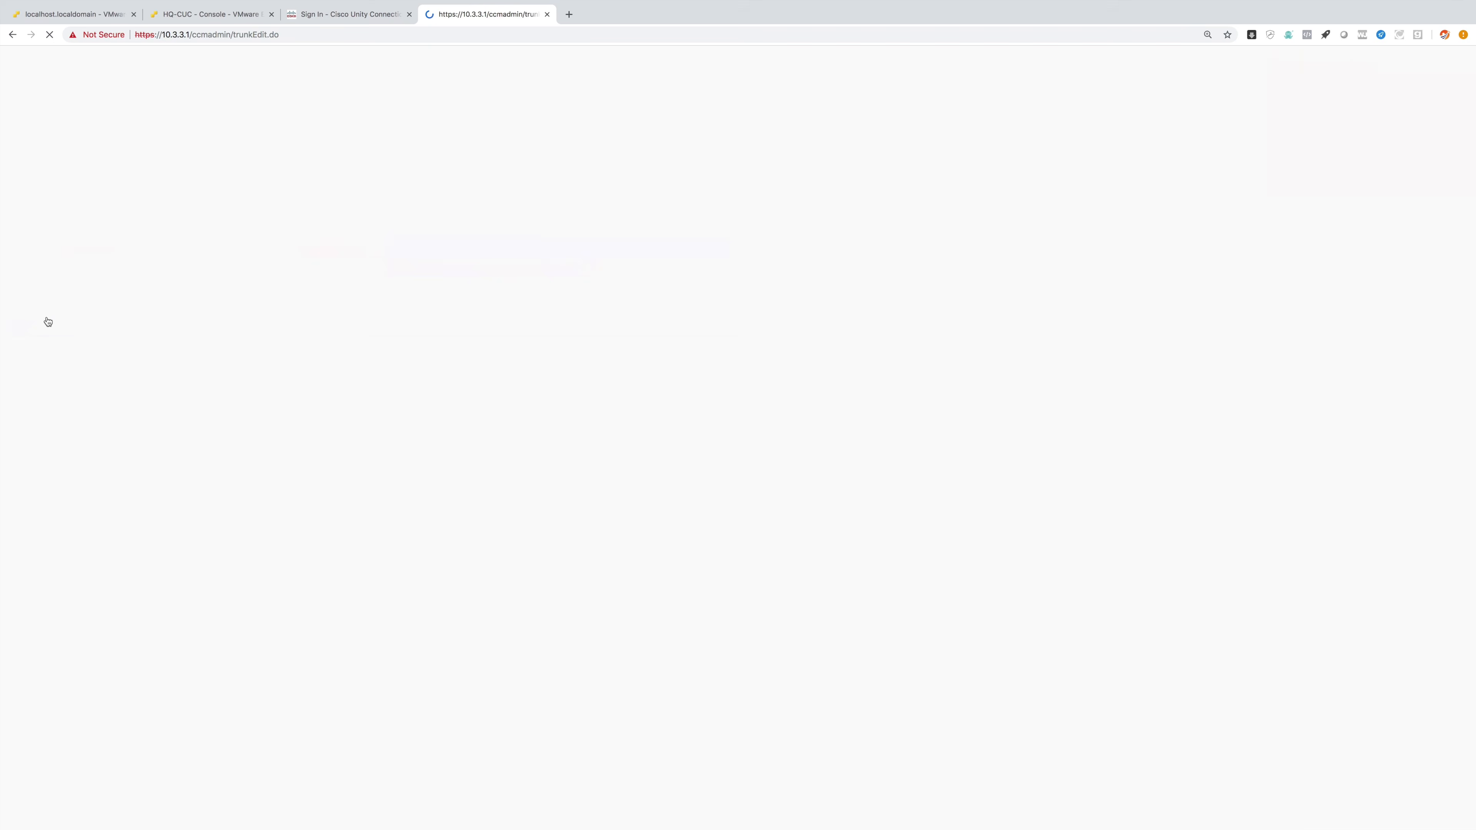
pyautogui.click(163, 308)
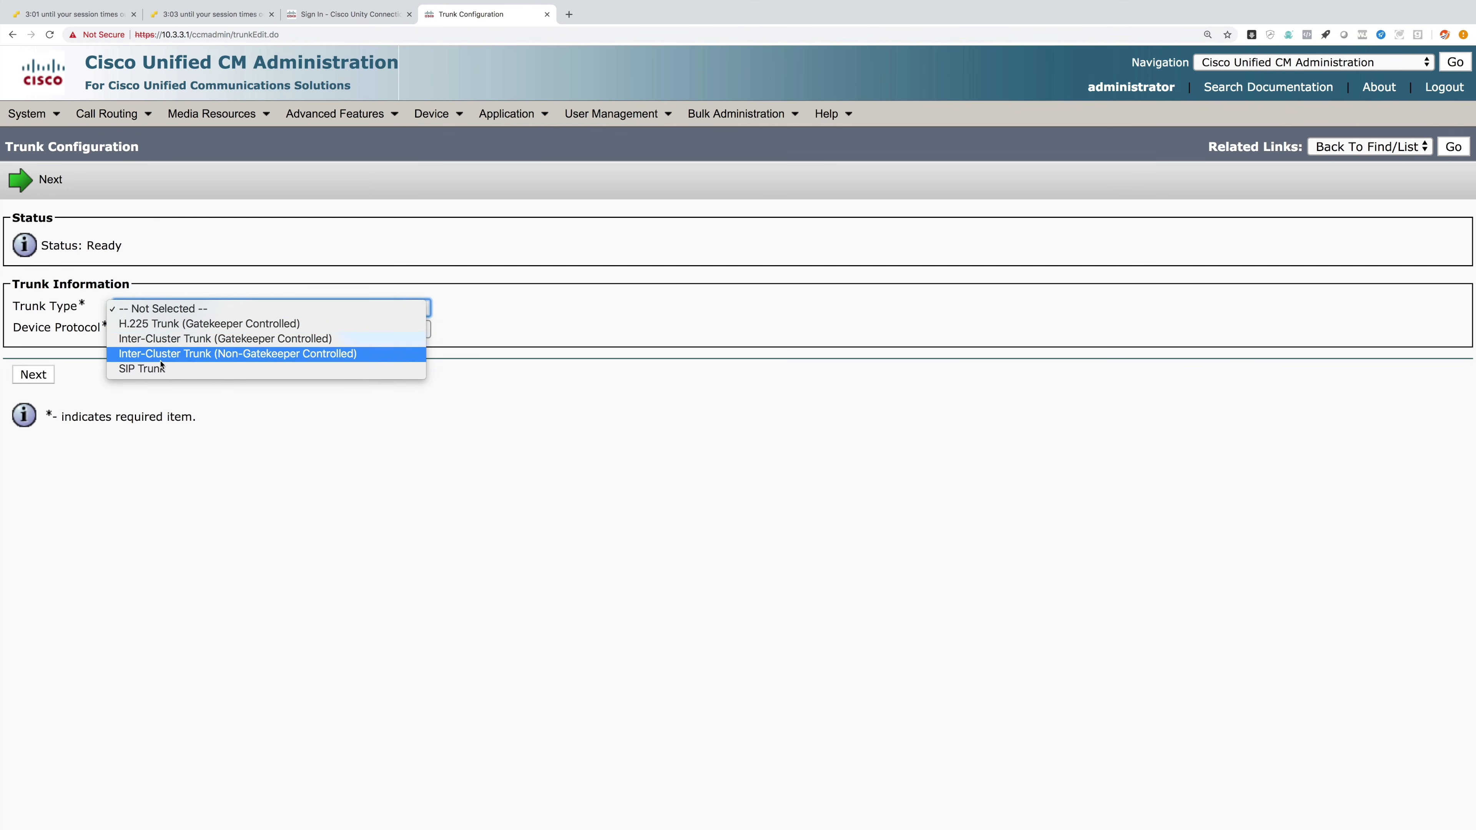
pyautogui.click(157, 368)
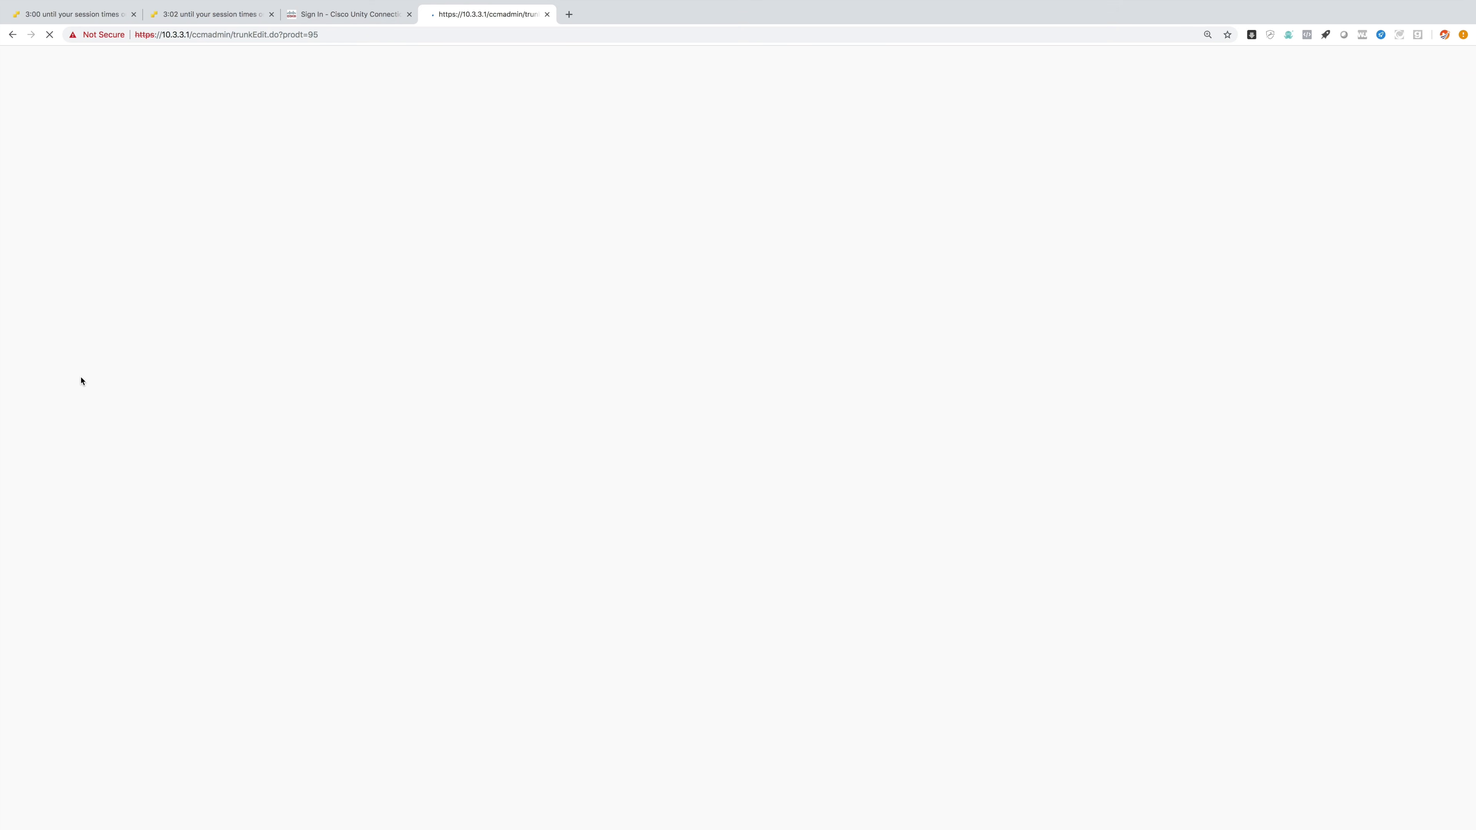
pyautogui.click(29, 397)
# Enter CUC as the SIP trunk's device name and description, and assign it to the HQ device pool.
pyautogui.click(470, 360)
pyautogui.write('CUC')
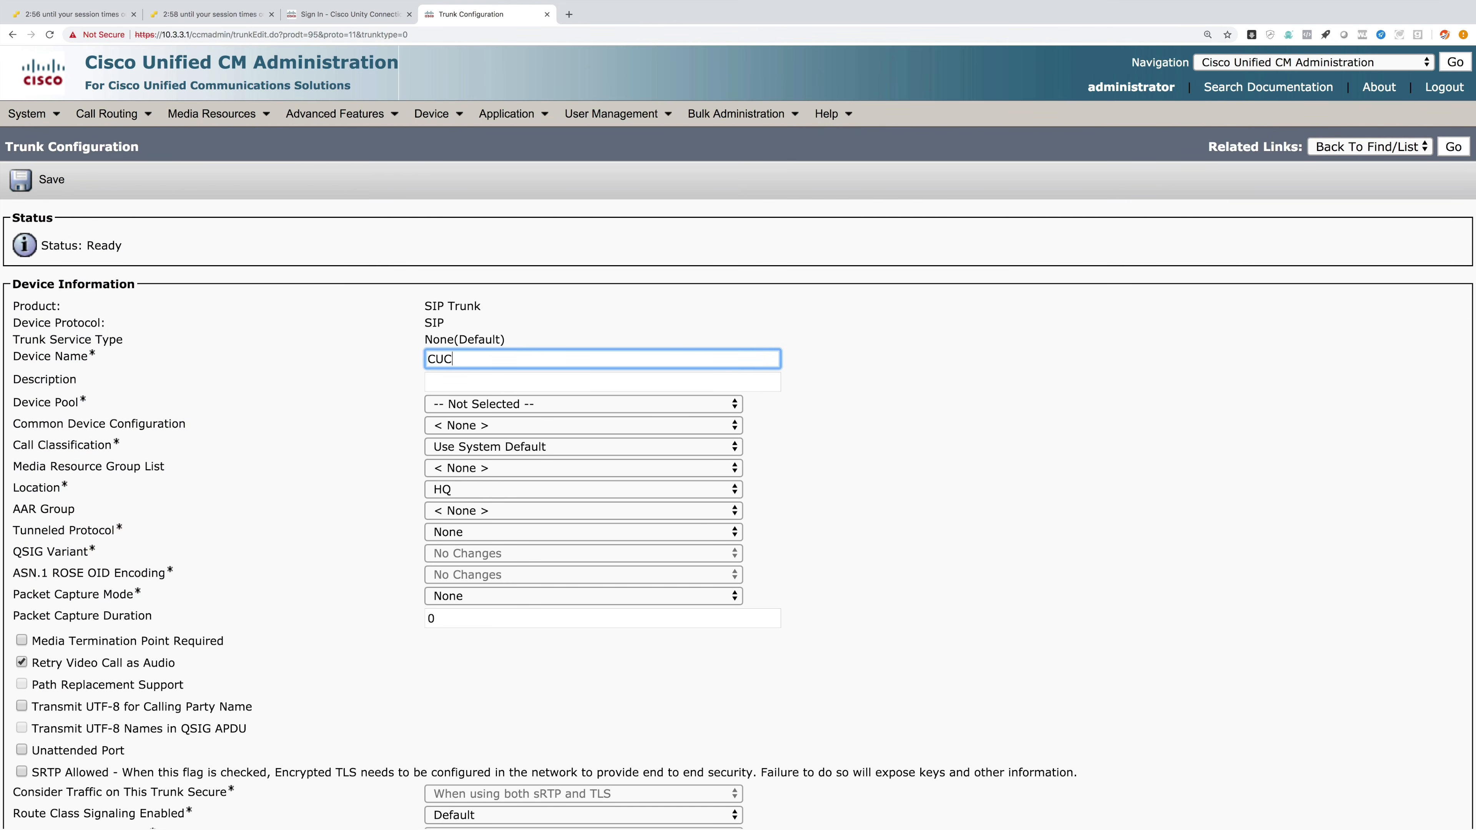
pyautogui.click(482, 409)
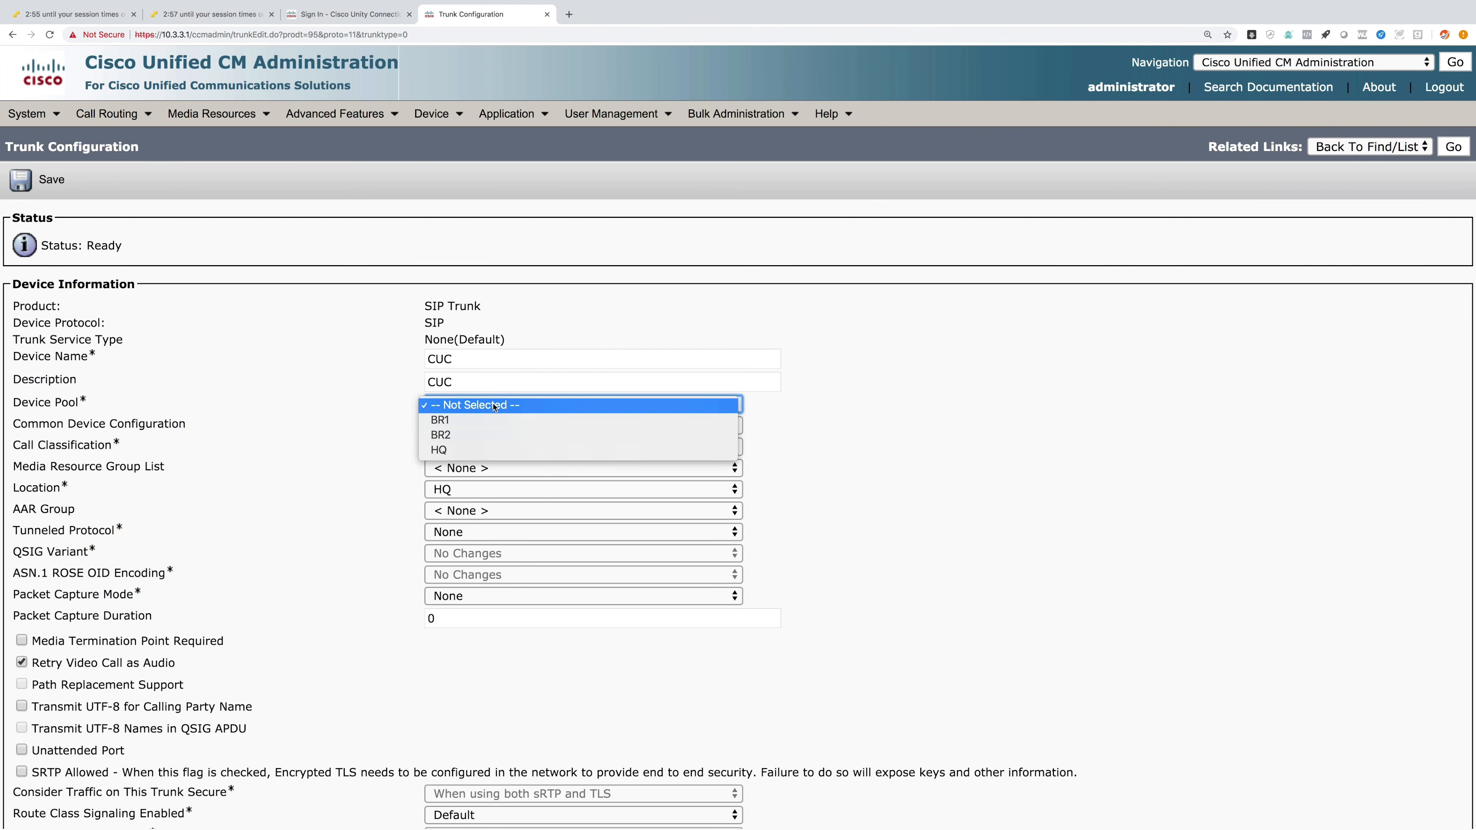
pyautogui.click(489, 448)
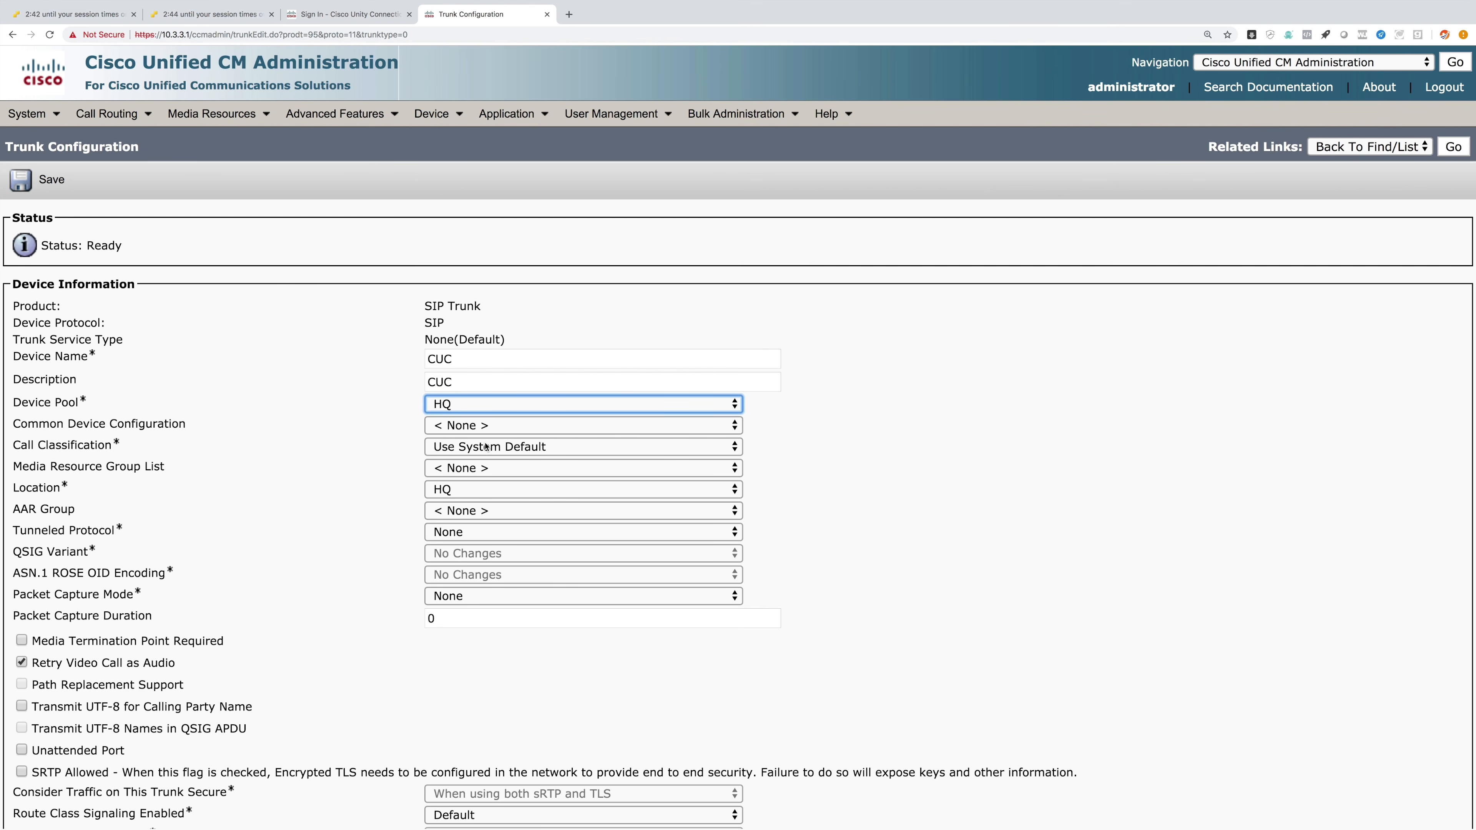
# Enable Redirecting Diversion Header Delivery - Inbound in the trunk's inbound call settings.
pyautogui.scroll(-4, 486, 446)
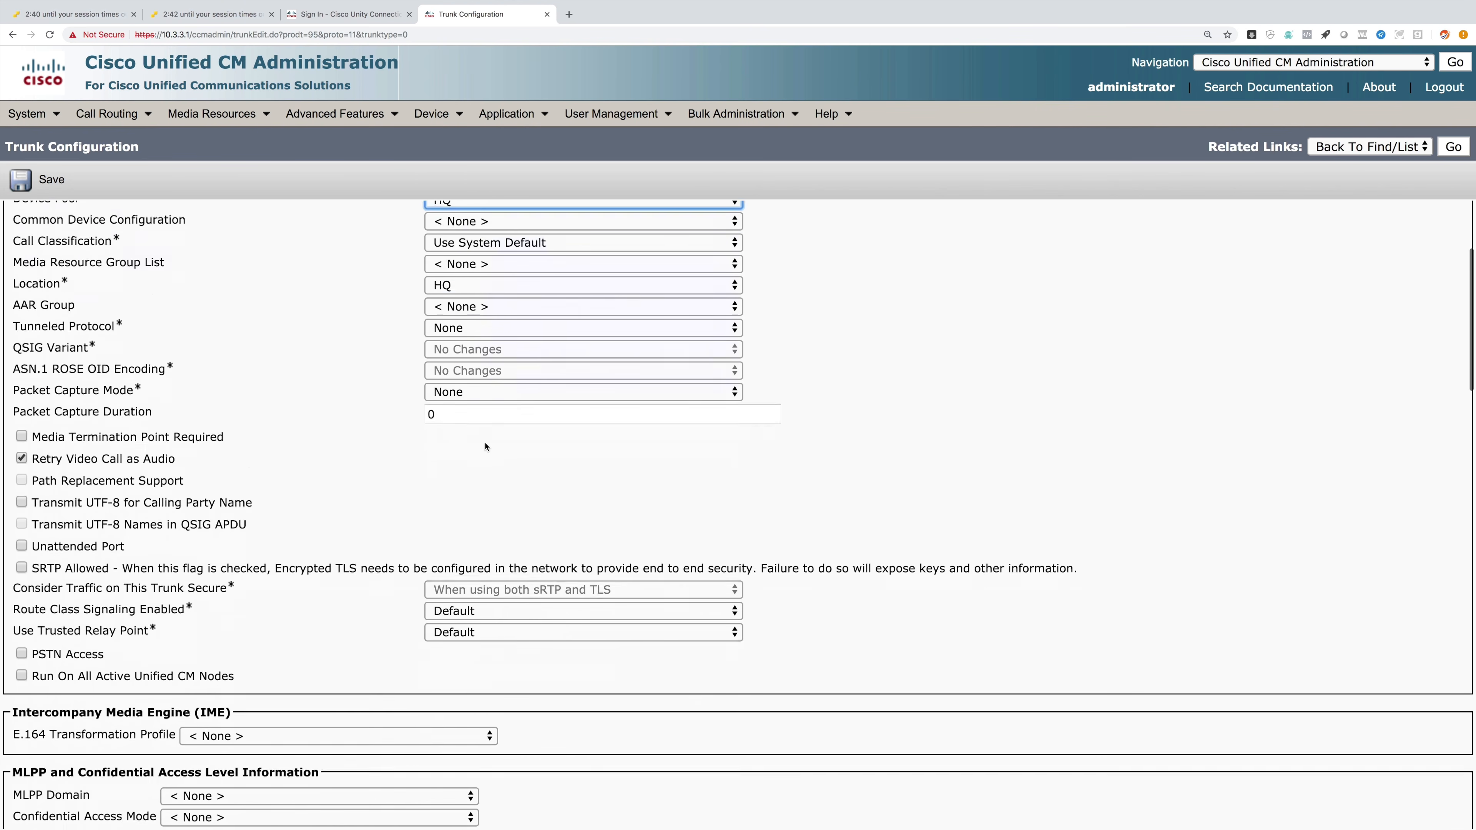
pyautogui.scroll(-2, 485, 447)
pyautogui.scroll(-3, 485, 447)
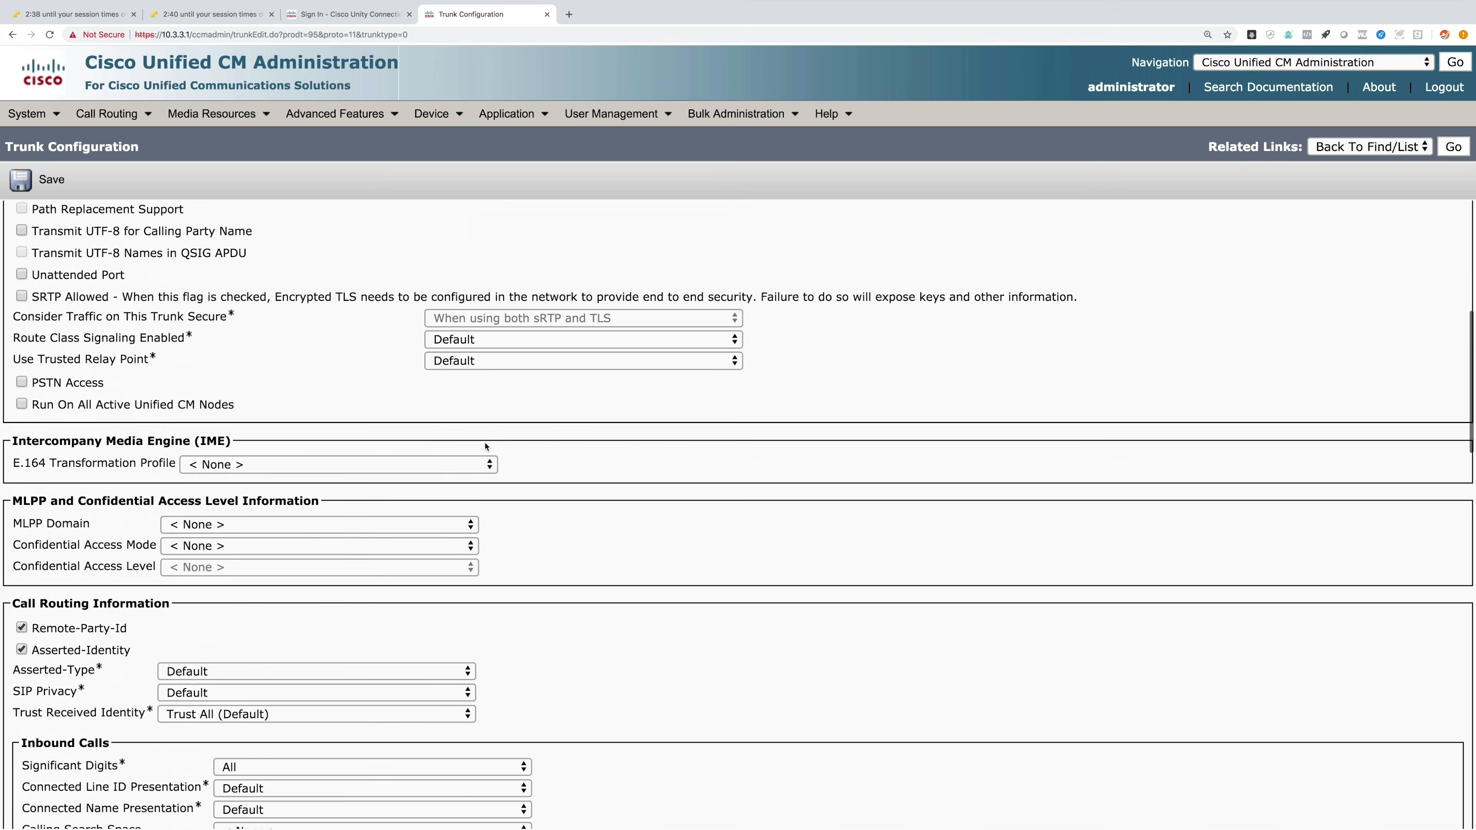
pyautogui.scroll(-7, 485, 447)
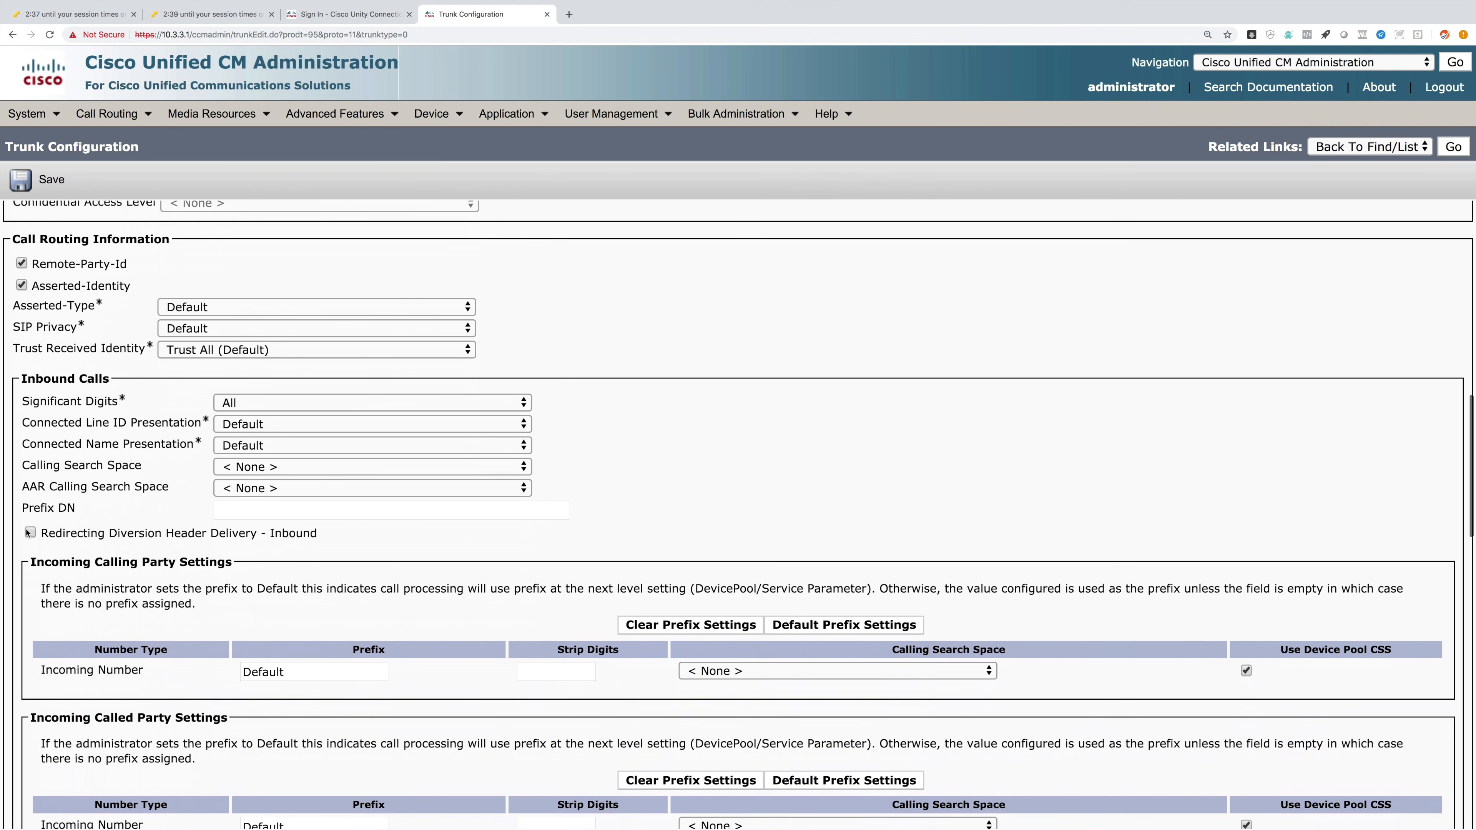
pyautogui.click(29, 533)
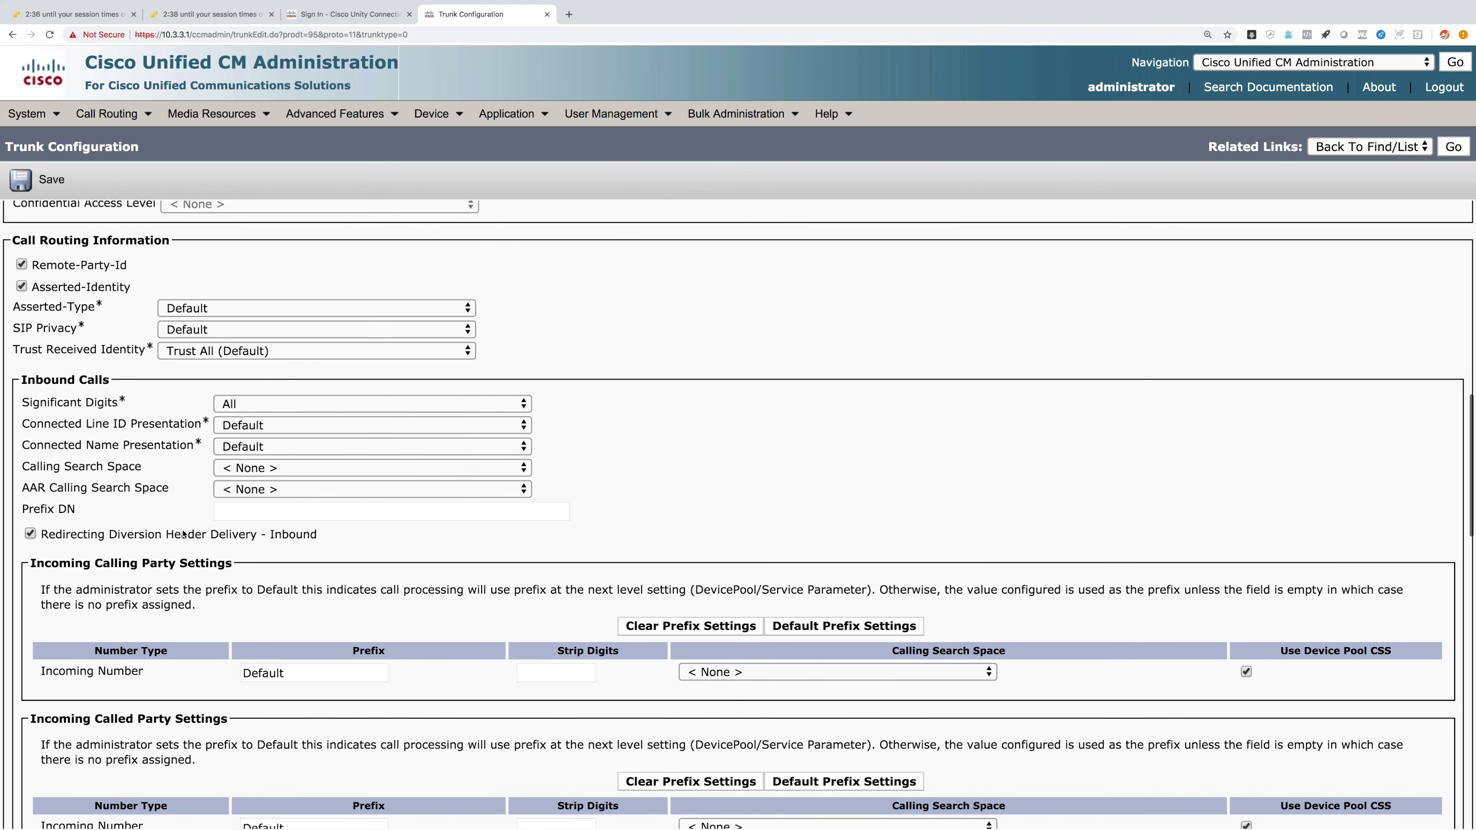
# Enable Redirecting Diversion Header Delivery - Outbound in the trunk's outbound call settings.
pyautogui.scroll(-9, 183, 534)
pyautogui.scroll(-2, 192, 539)
pyautogui.click(31, 612)
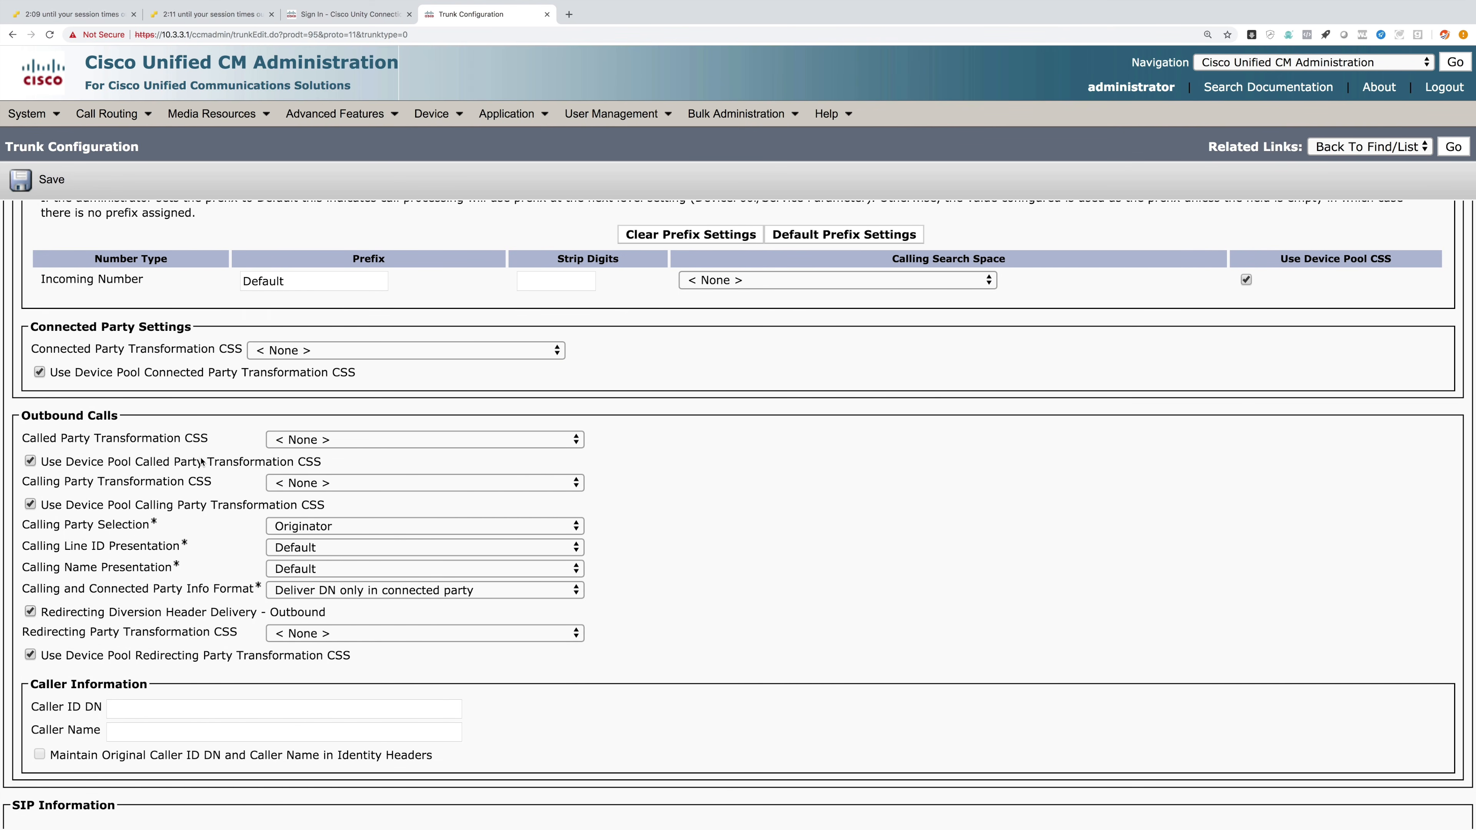
# Set the Calling Search Space for the trunk's inbound calls to HQ.
pyautogui.scroll(6, 201, 462)
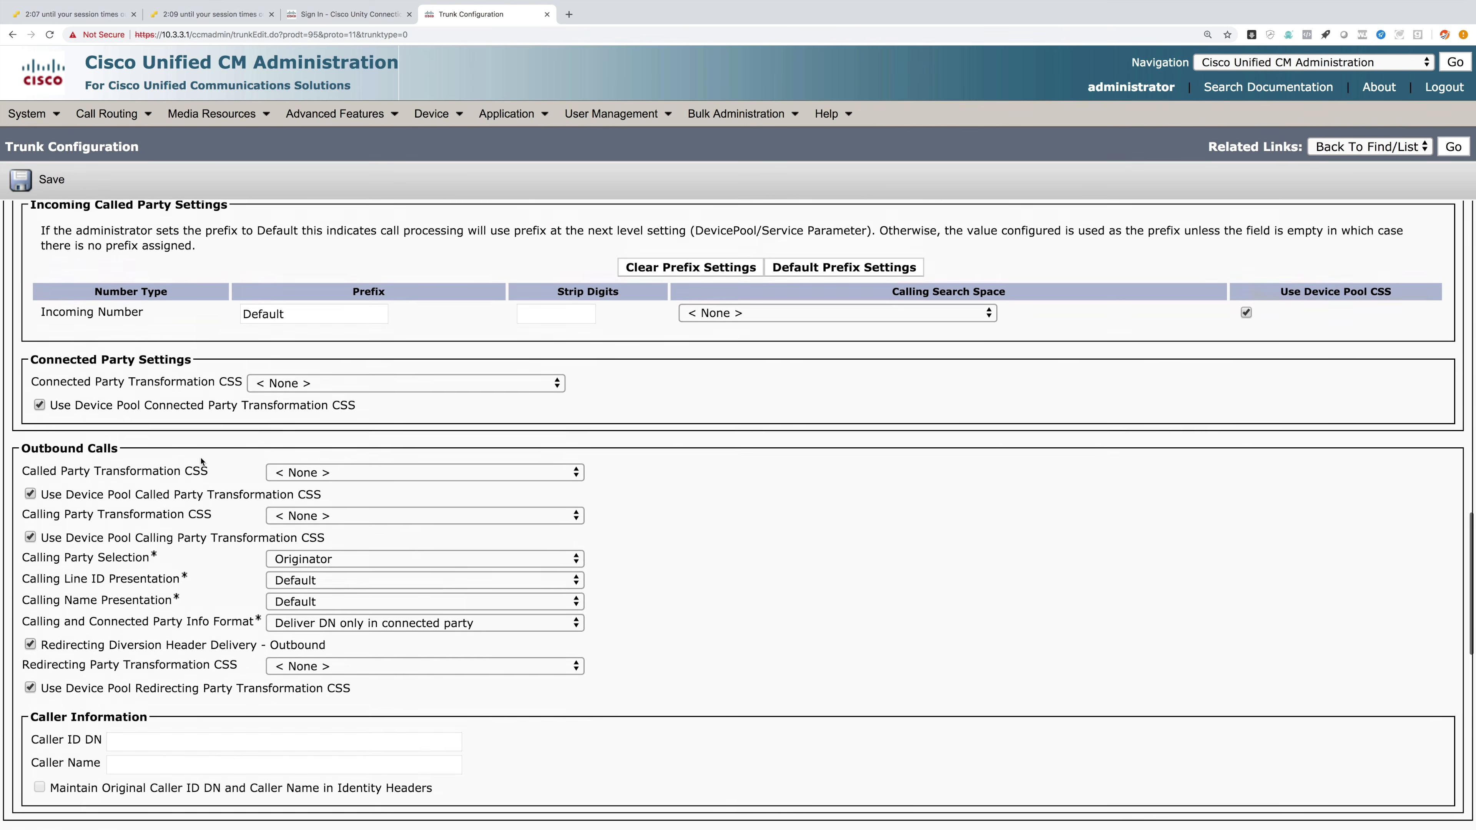
pyautogui.scroll(4, 202, 461)
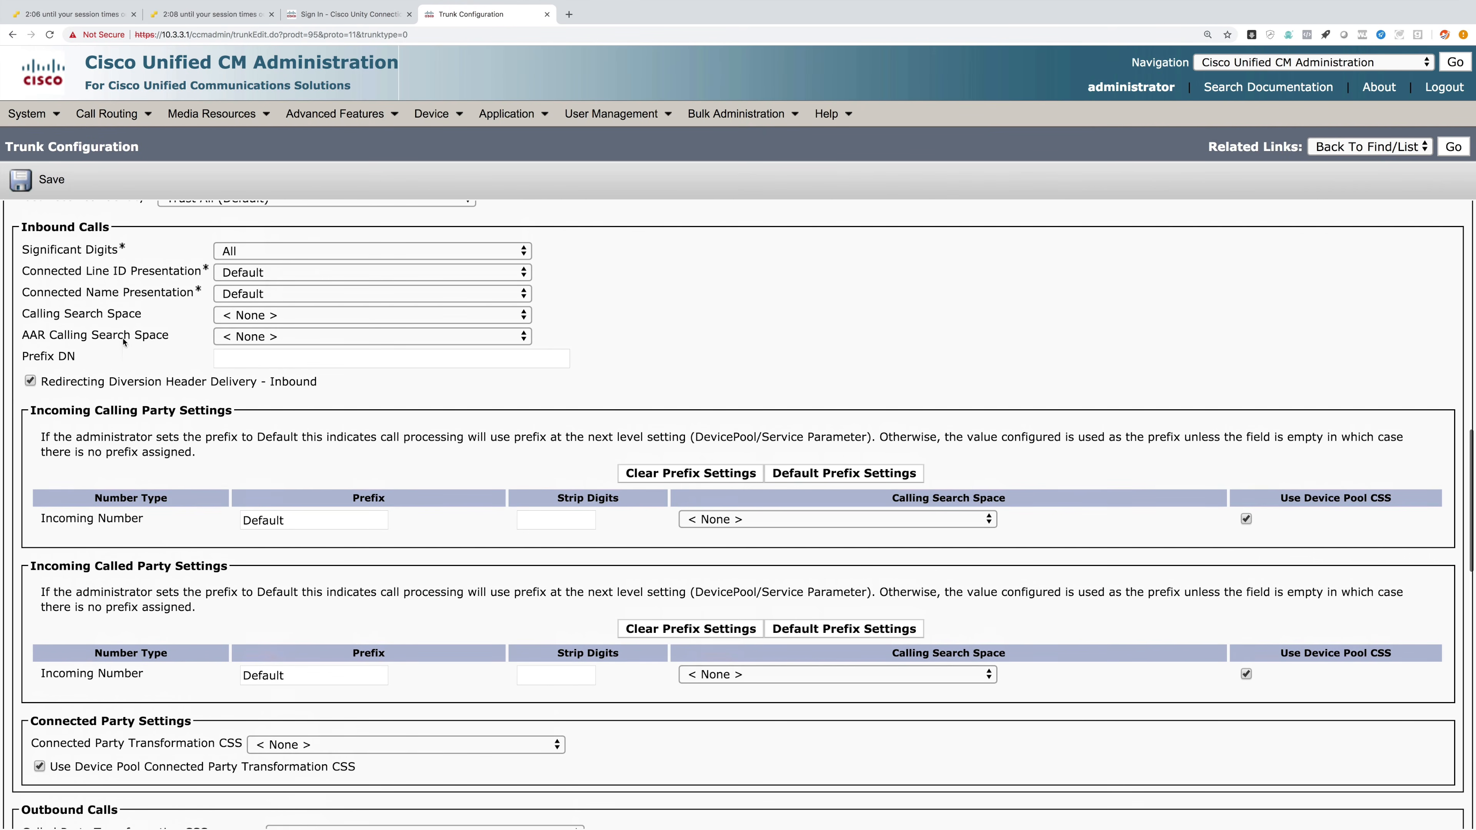
pyautogui.click(229, 315)
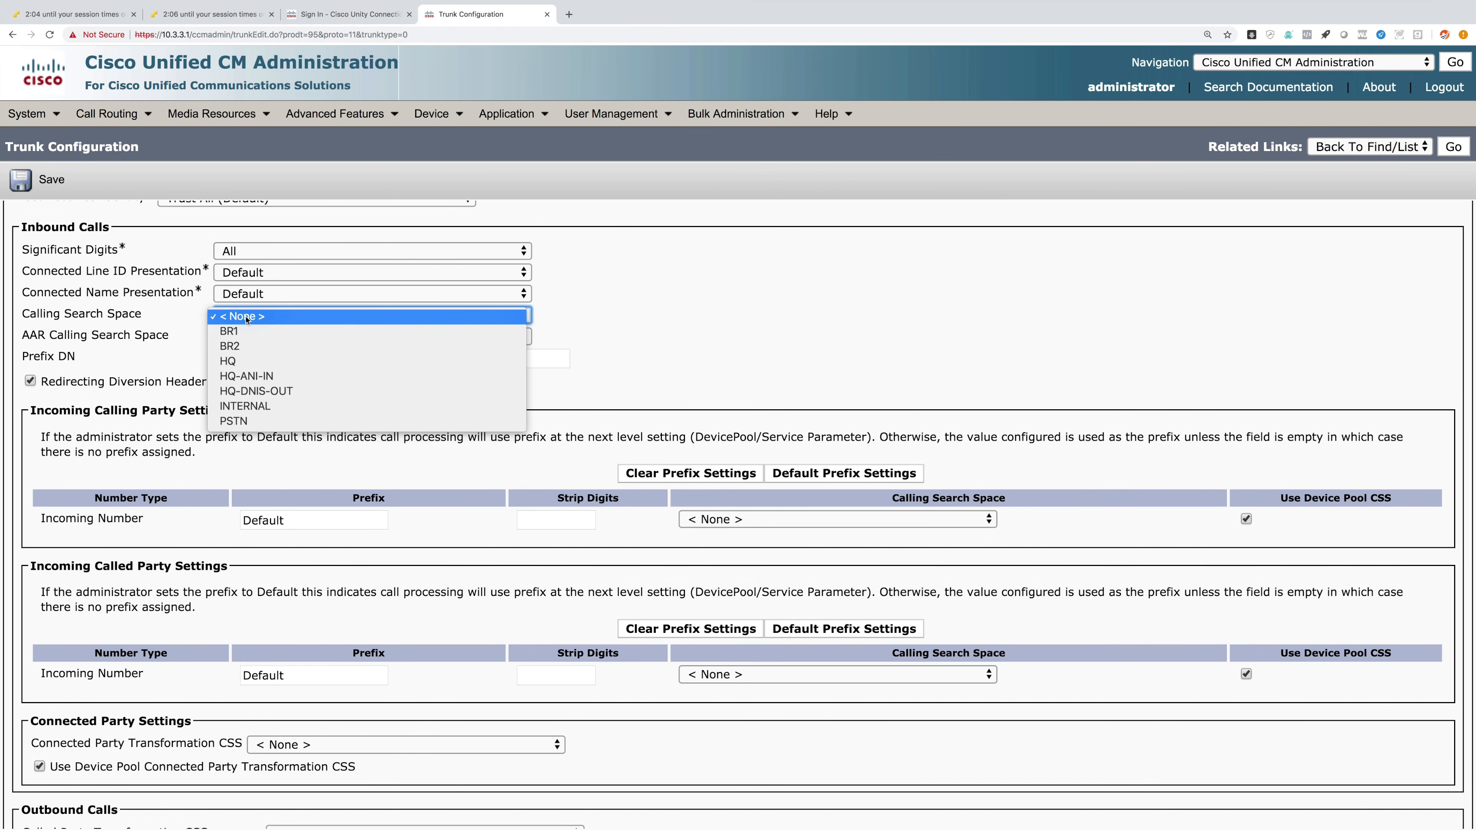
pyautogui.click(247, 362)
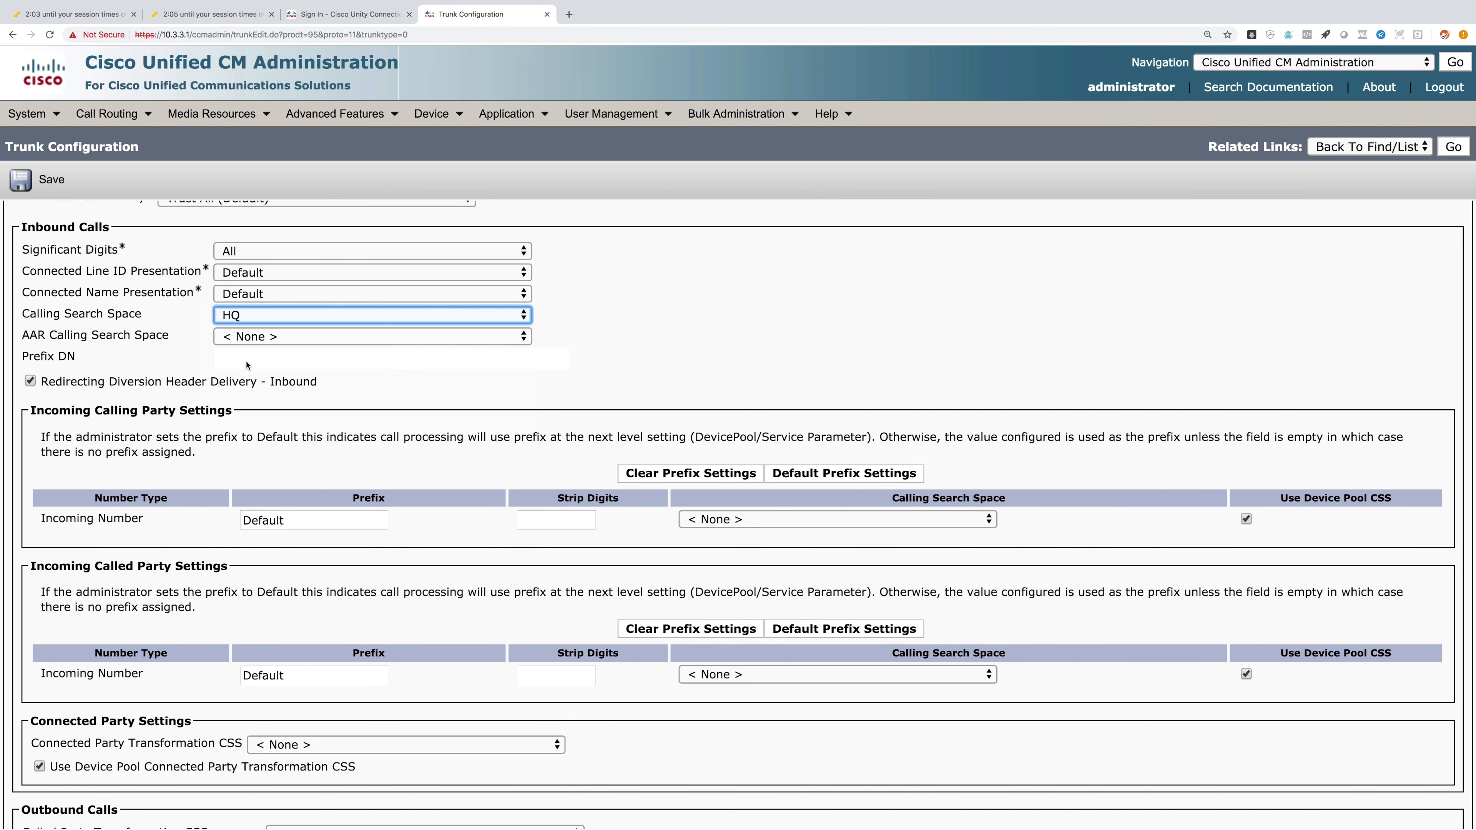
# Set the SIP destination address to 10.3.3.3, with the Non Secure SIP Trunk Profile as security profile and the Standard SIP Profile.
pyautogui.scroll(-20, 247, 364)
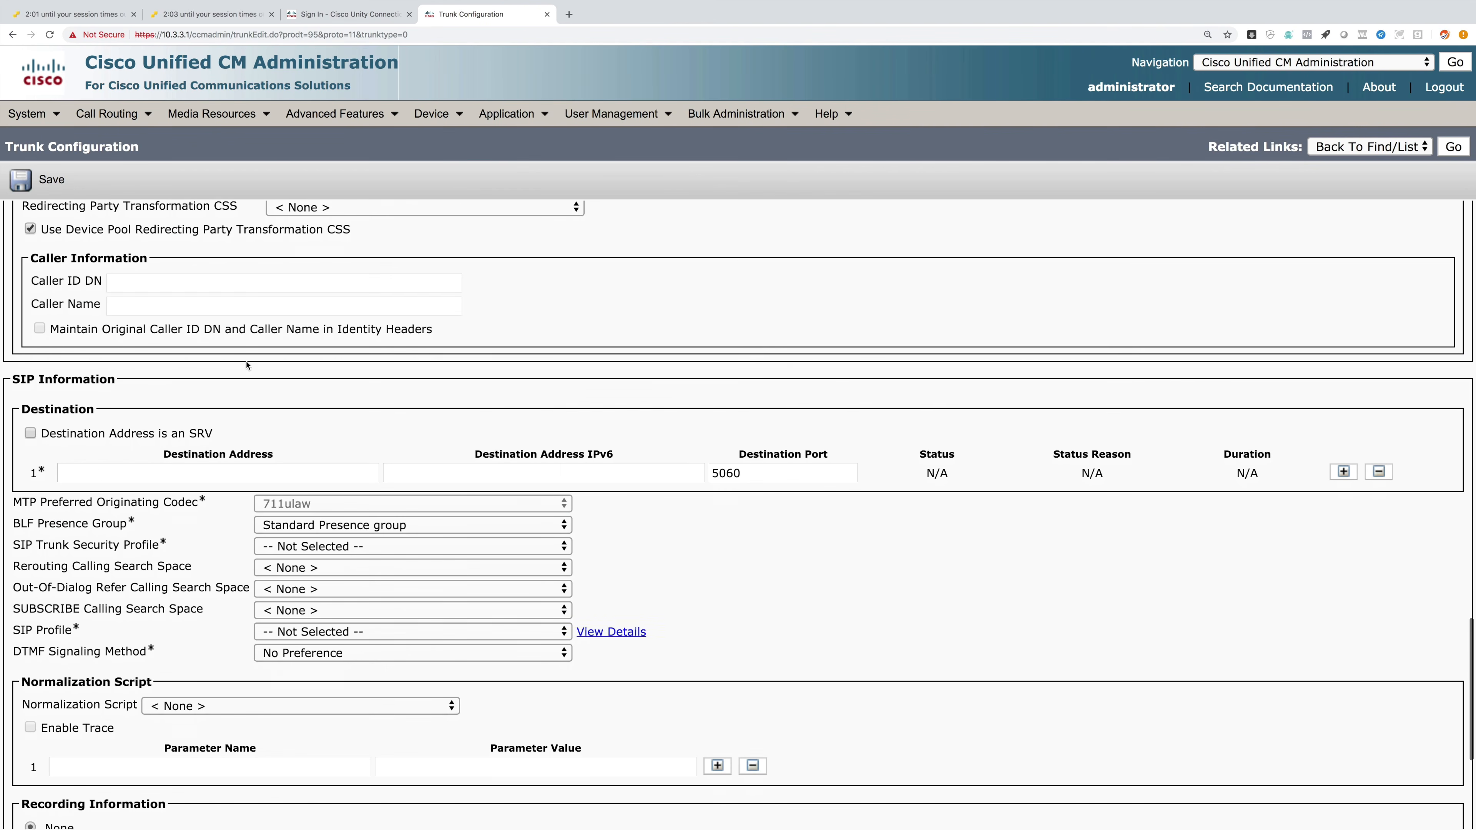
pyautogui.click(105, 465)
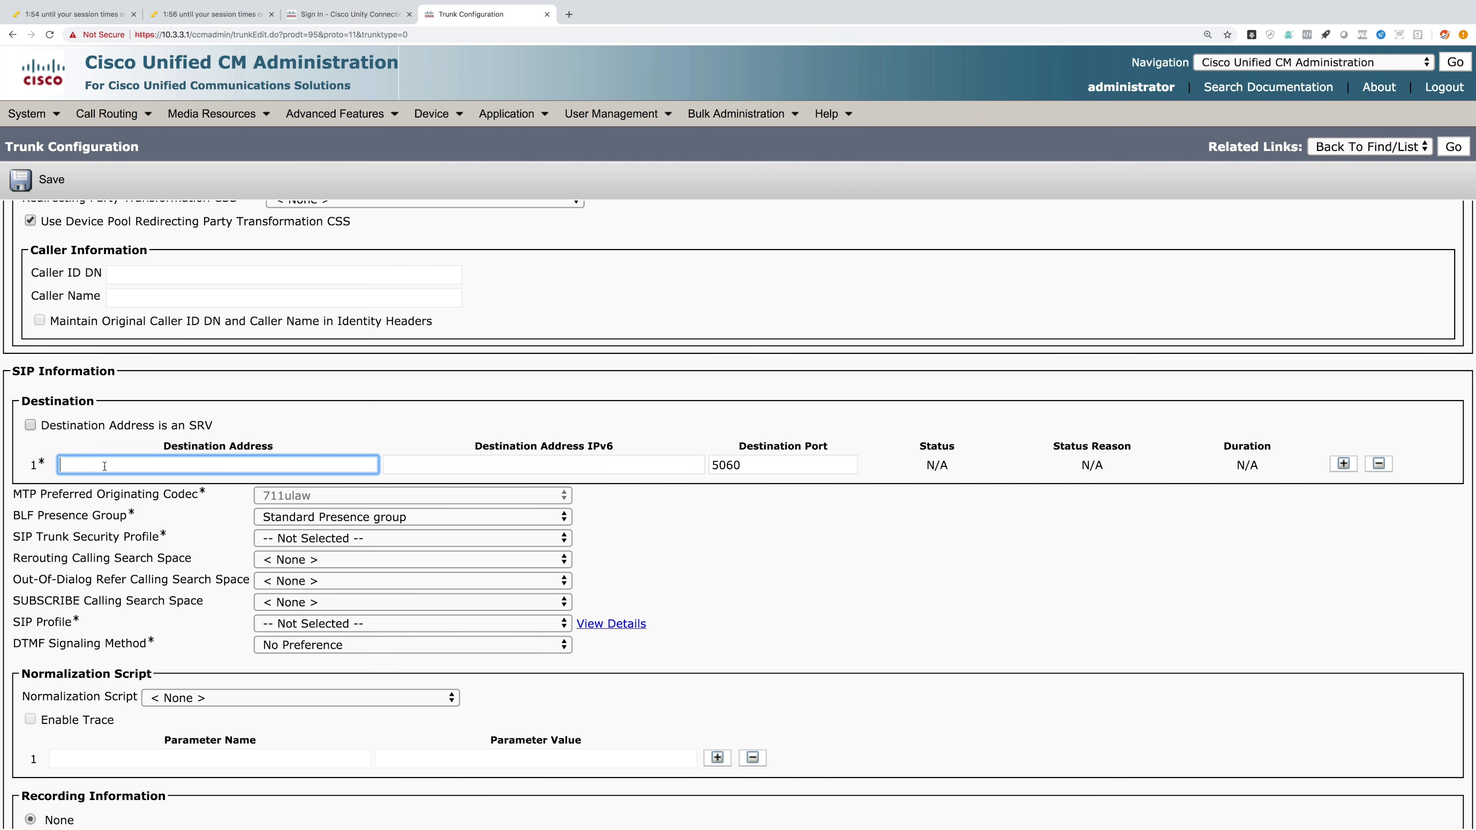
pyautogui.write('10.3.3.3')
pyautogui.click(275, 537)
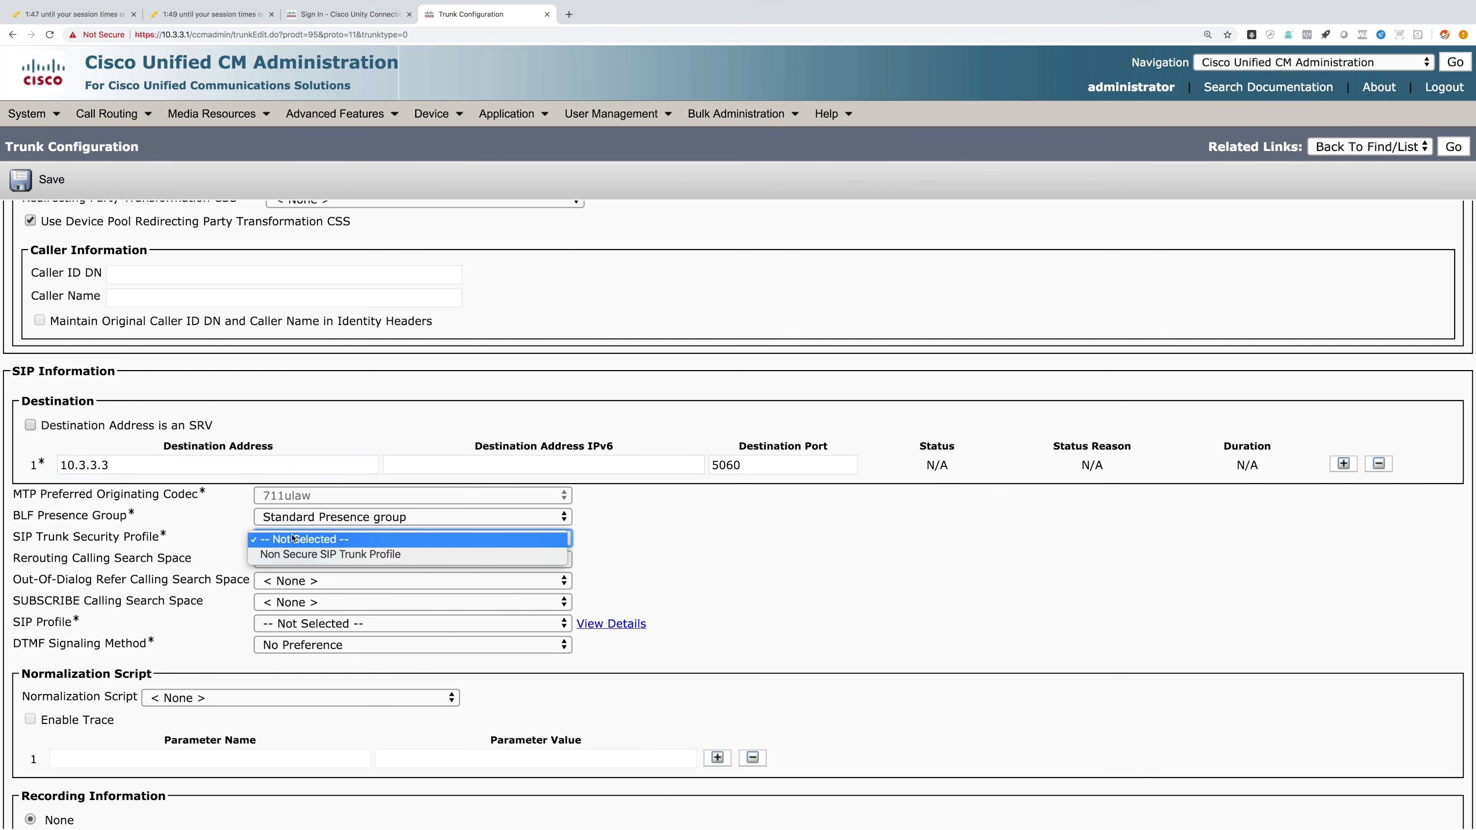
pyautogui.click(293, 554)
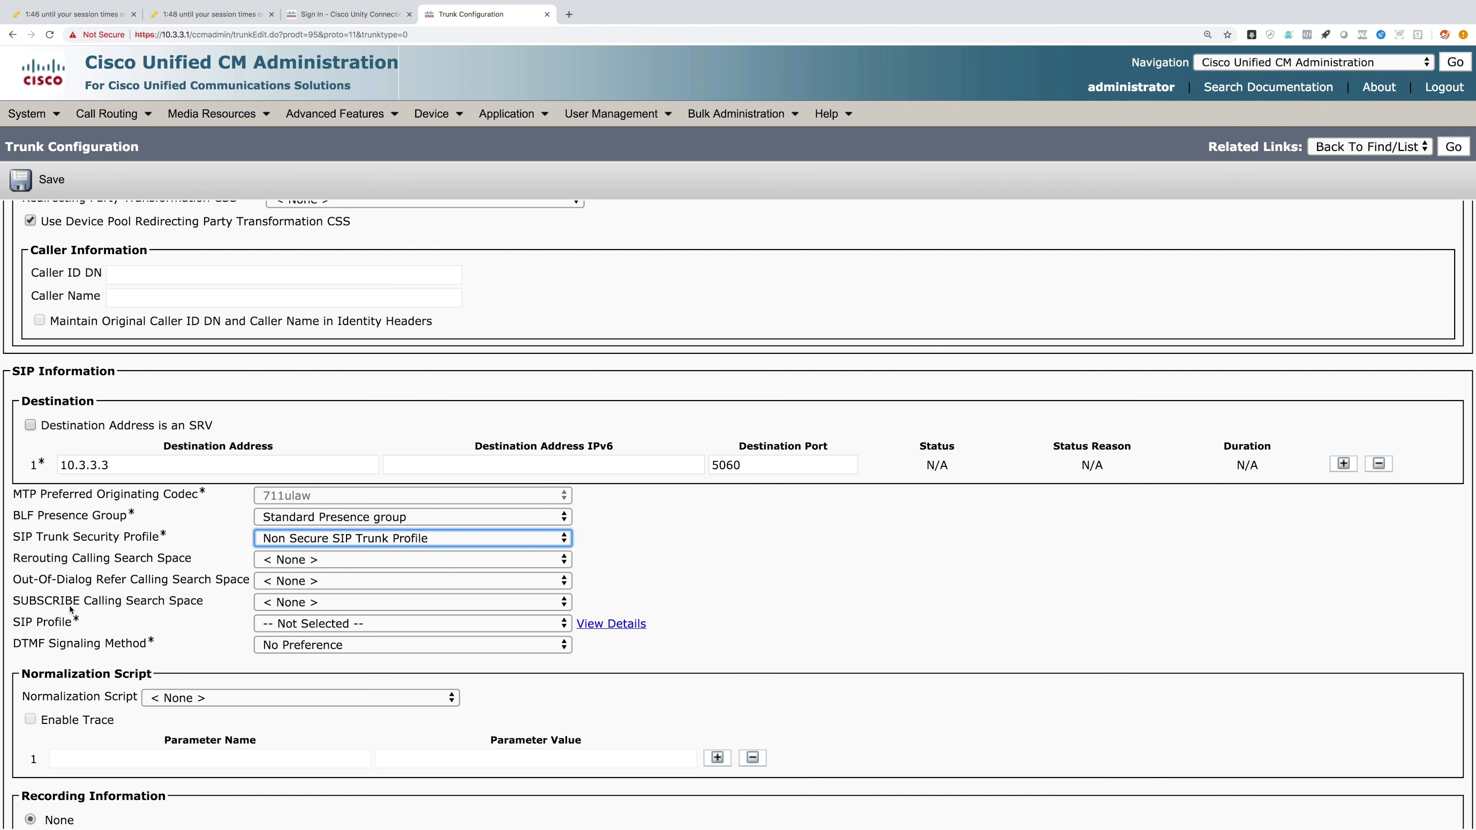
pyautogui.click(278, 625)
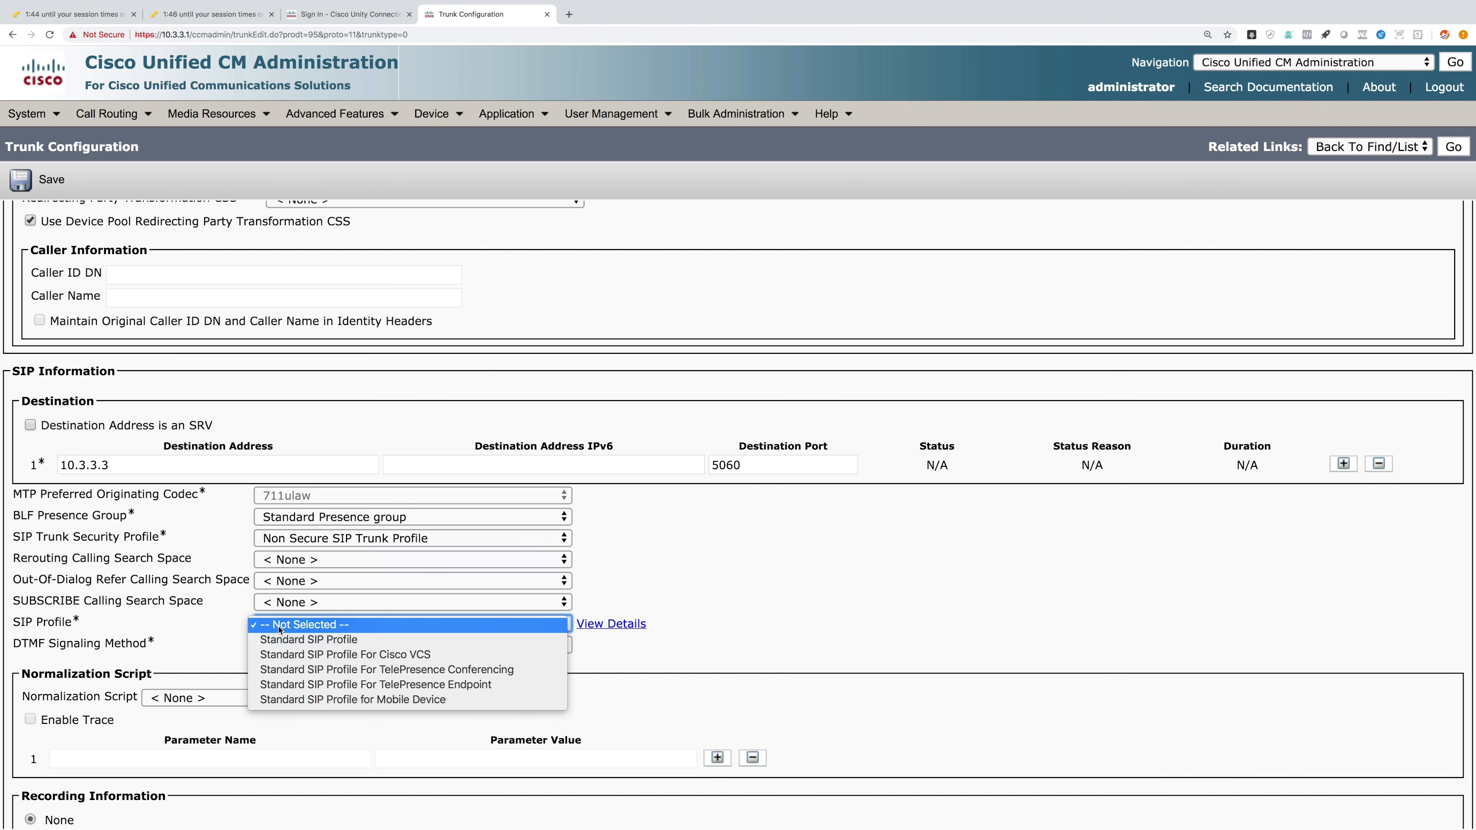
pyautogui.click(292, 642)
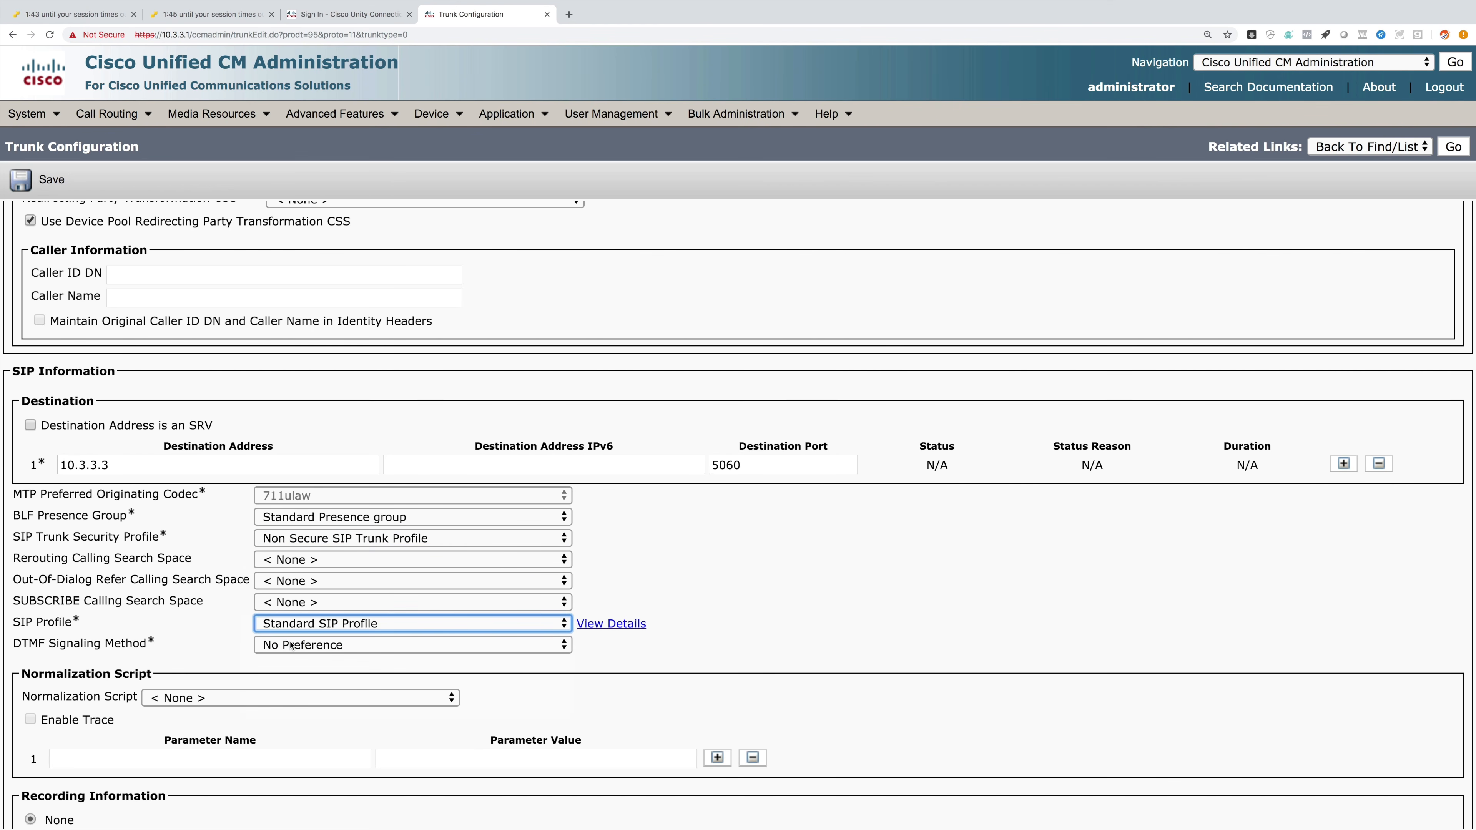
# Save the CUC trunk, reset it, and close the device reset page.
pyautogui.click(35, 179)
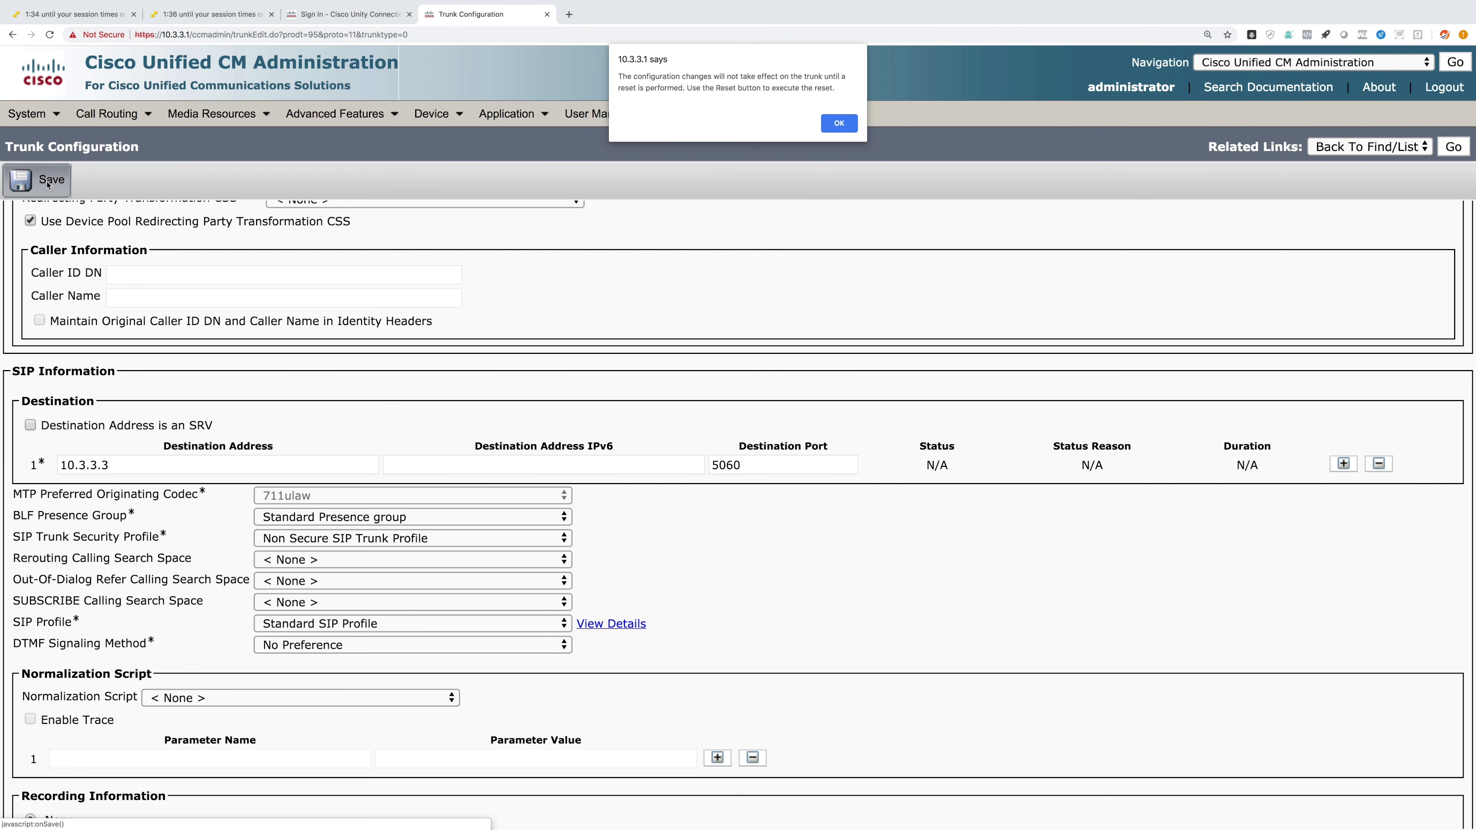
pyautogui.click(845, 123)
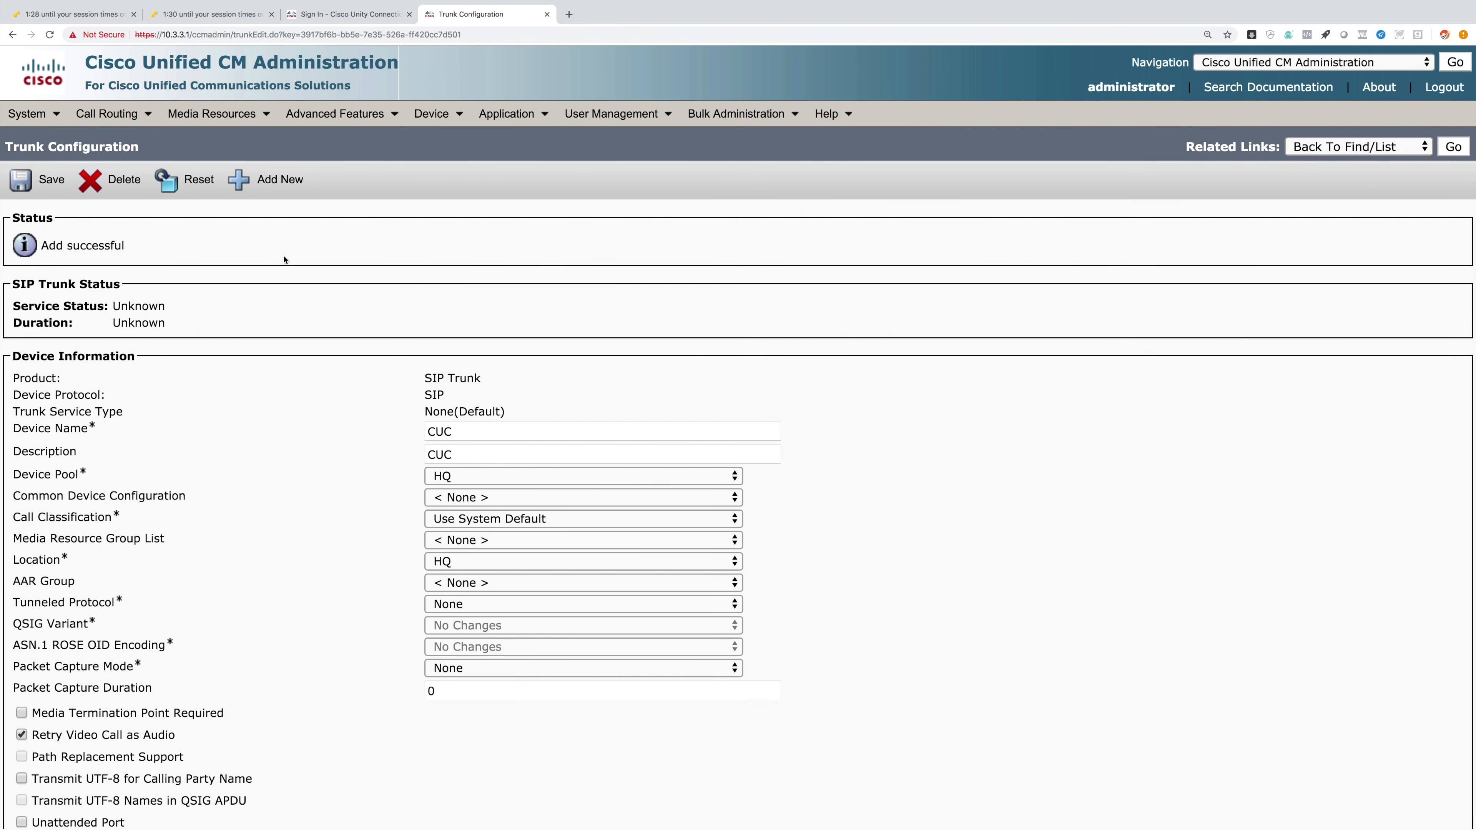
pyautogui.click(178, 185)
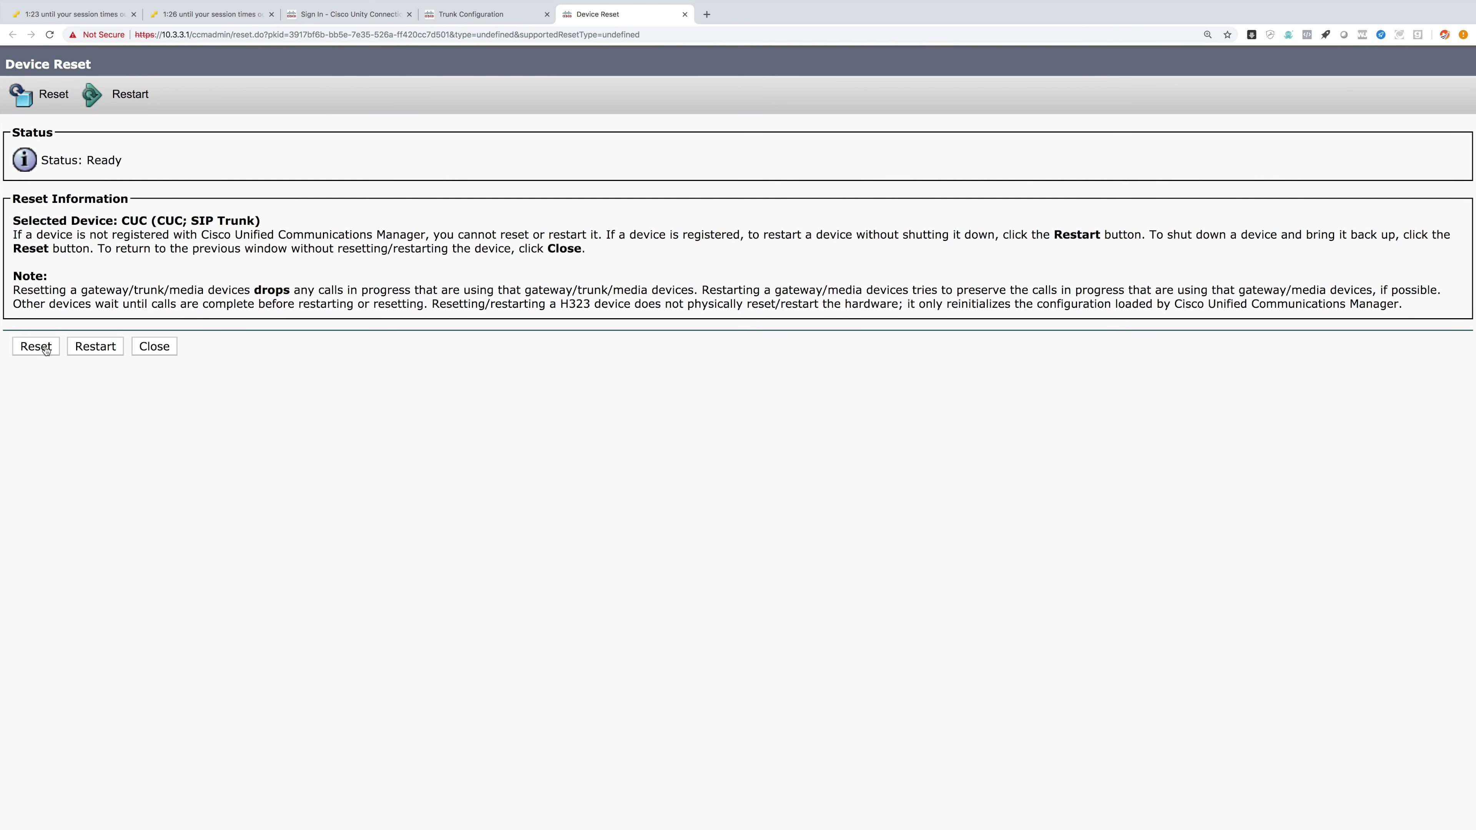
pyautogui.click(45, 350)
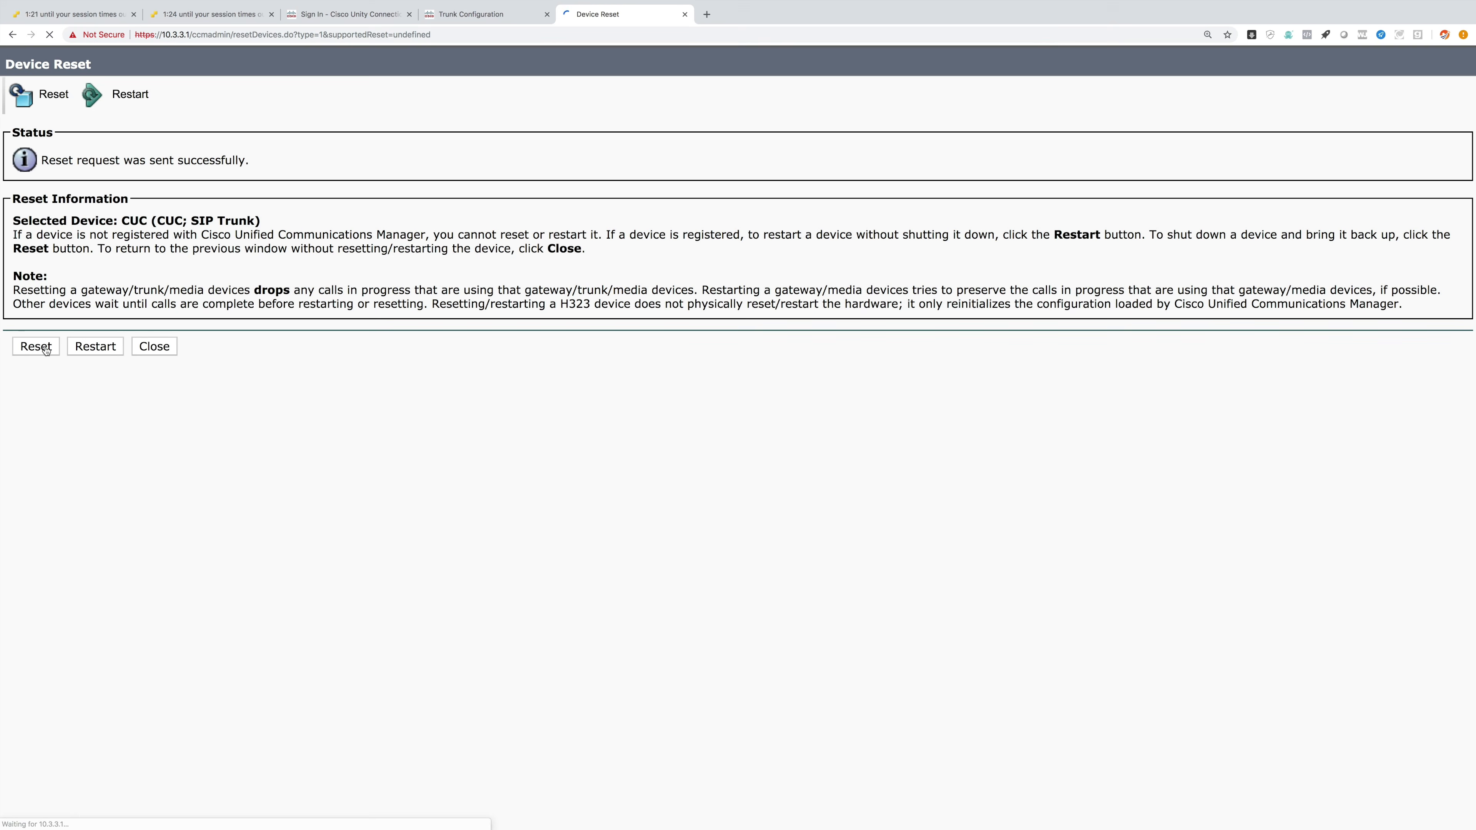
pyautogui.click(156, 349)
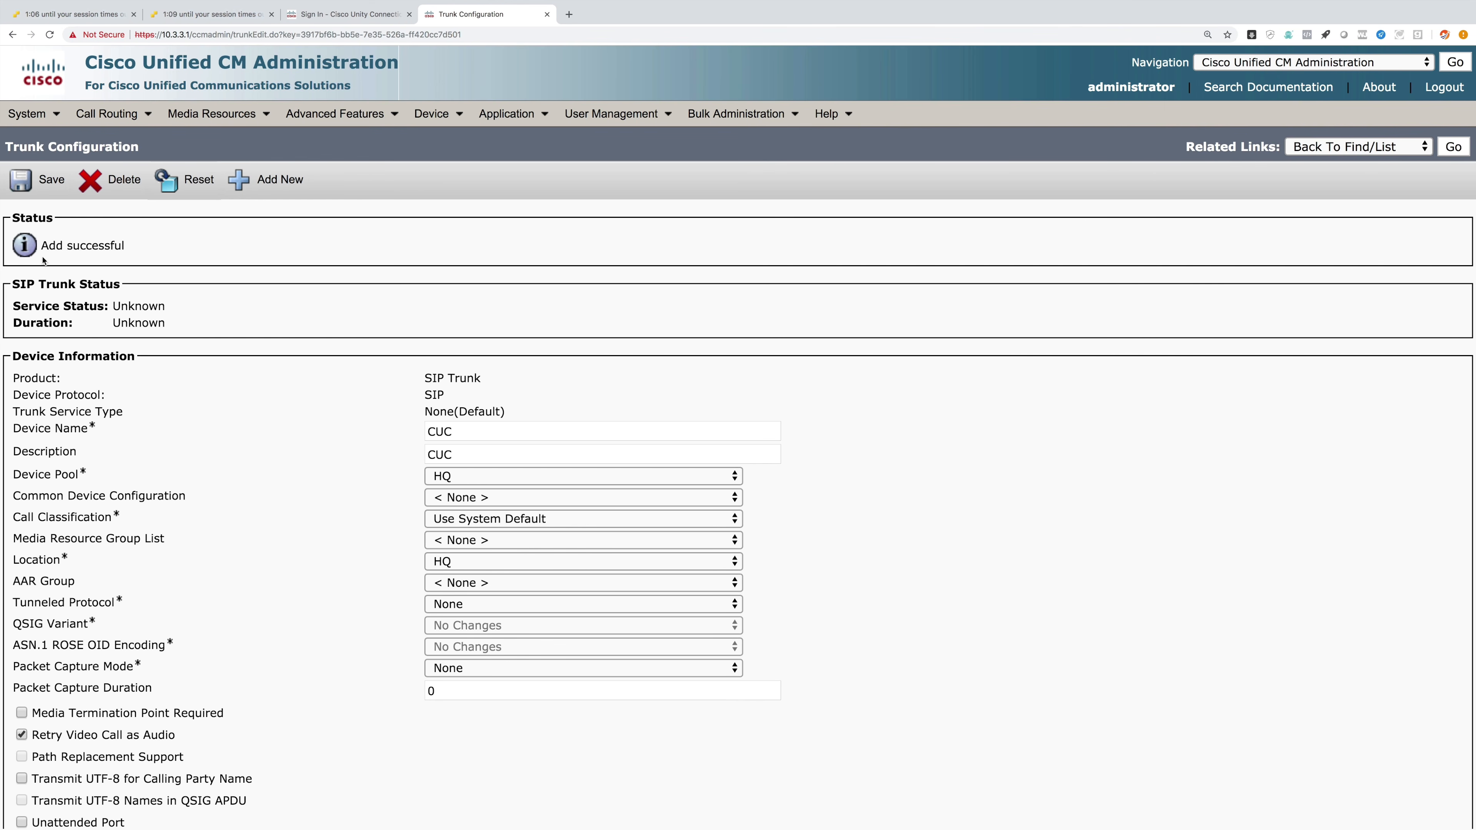
# Start a new route pattern and enter 2500 as its pattern.
pyautogui.click(105, 117)
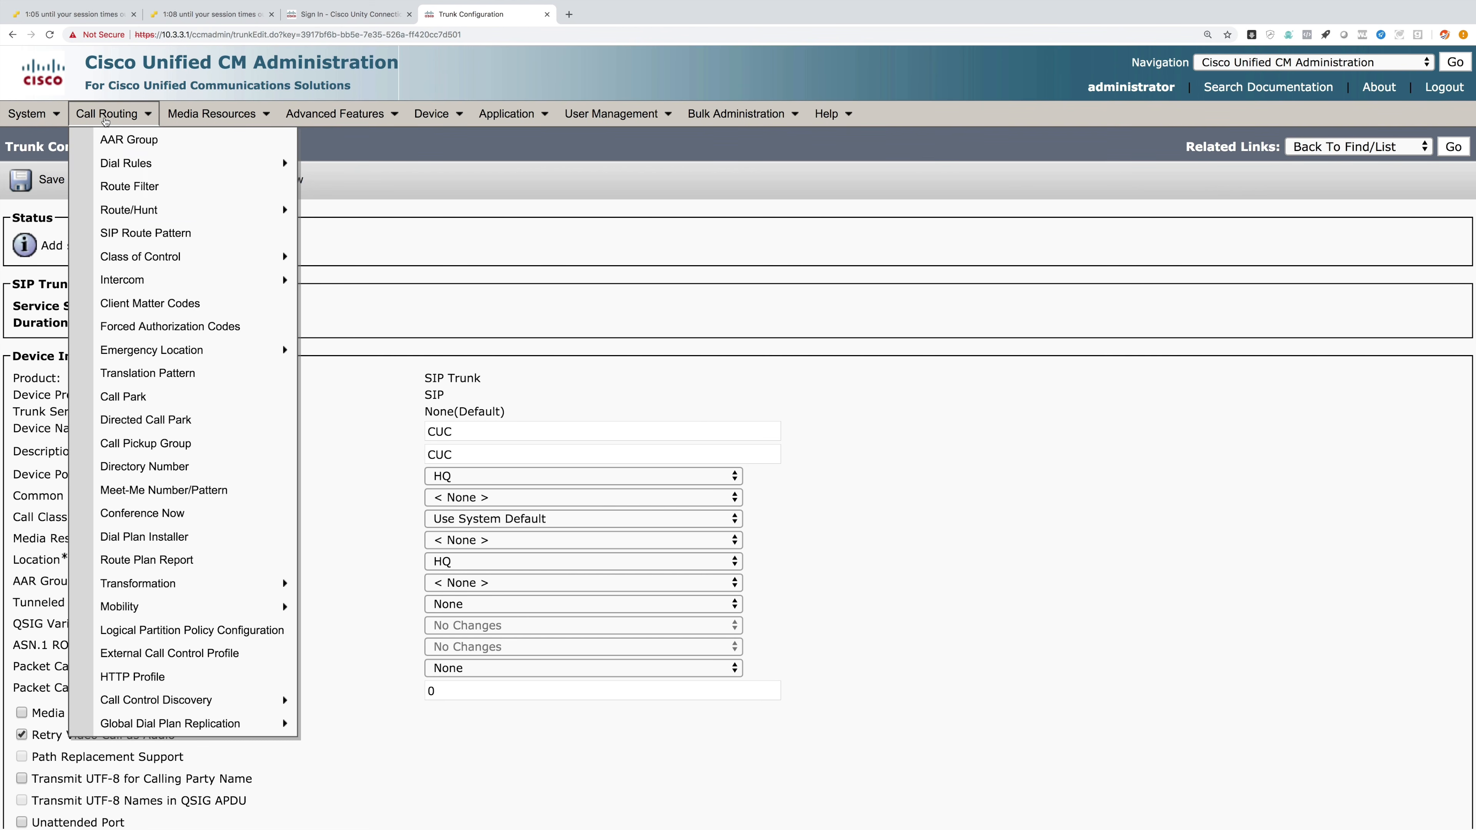
pyautogui.moveTo(162, 211)
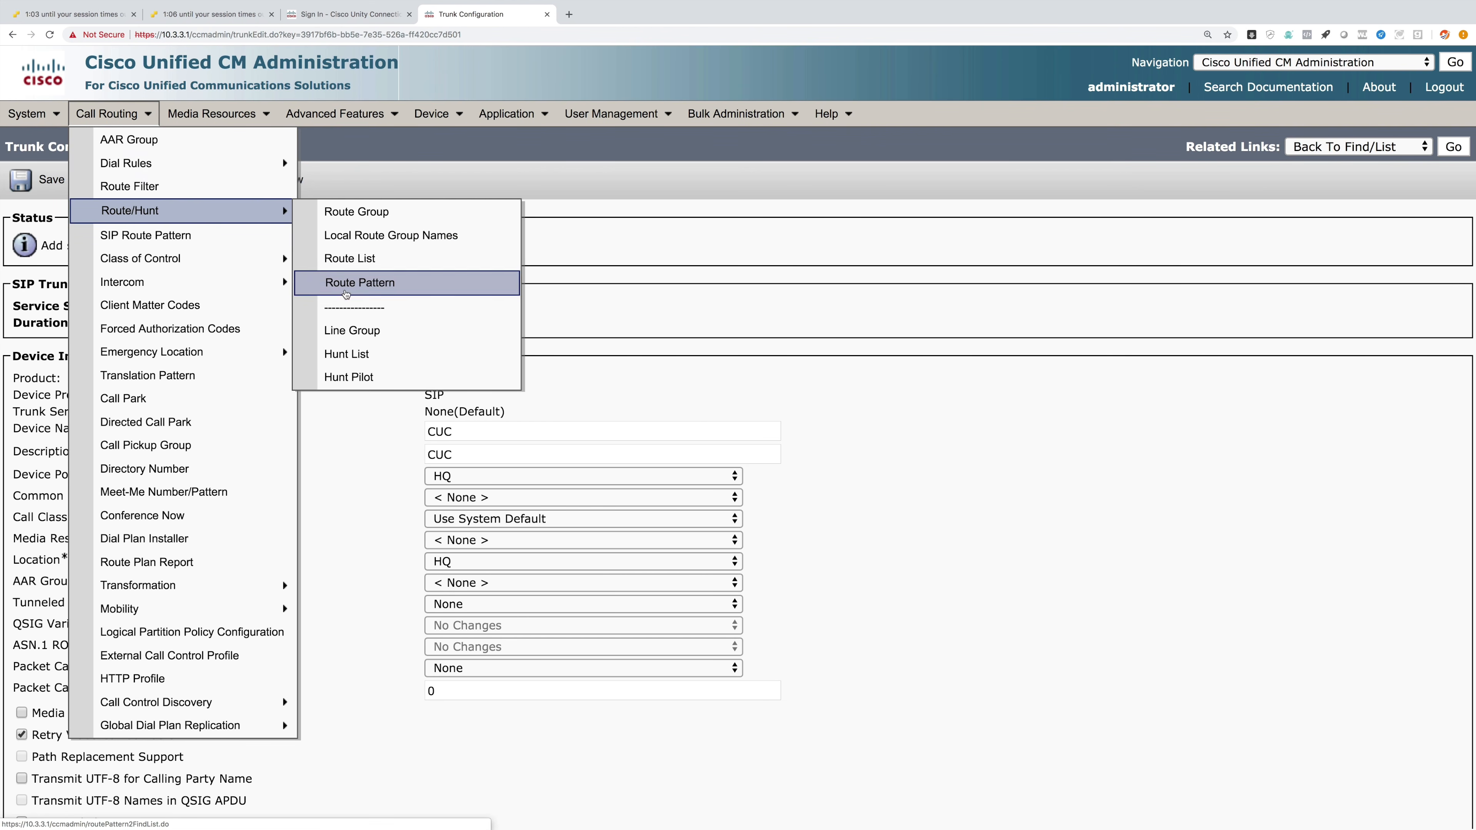
pyautogui.click(346, 285)
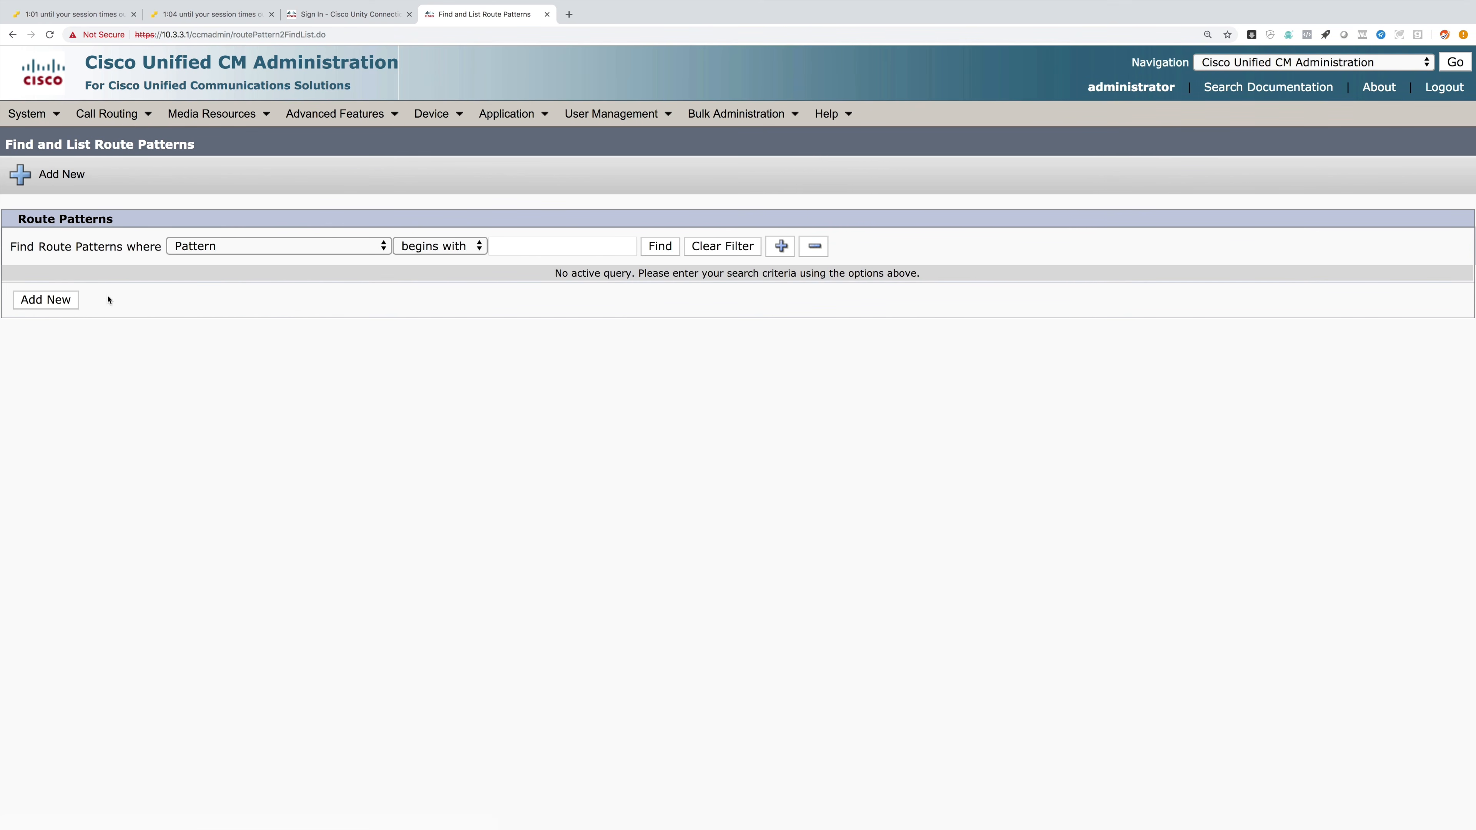
pyautogui.click(49, 303)
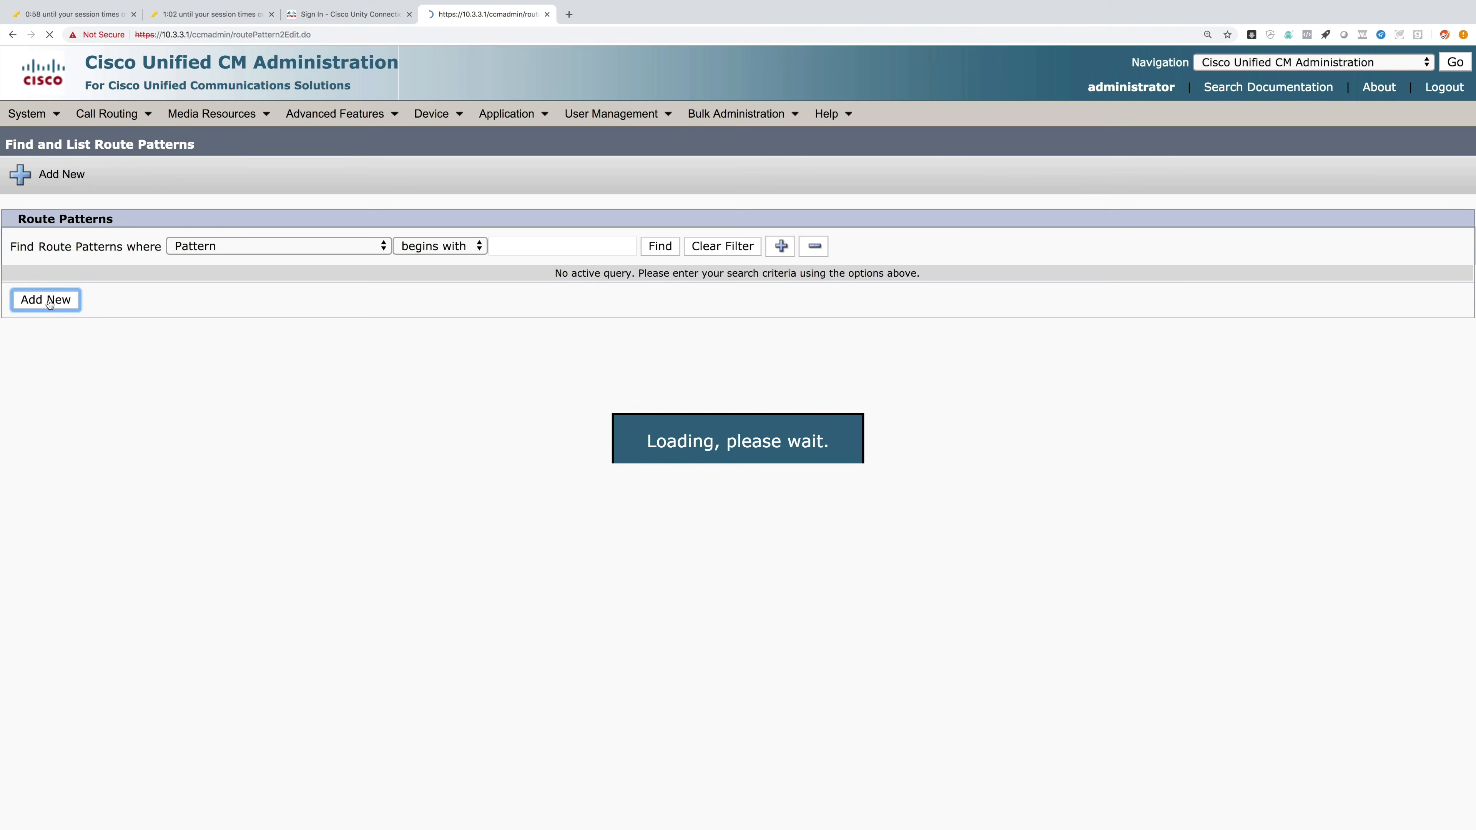
pyautogui.click(315, 306)
pyautogui.write('2500')
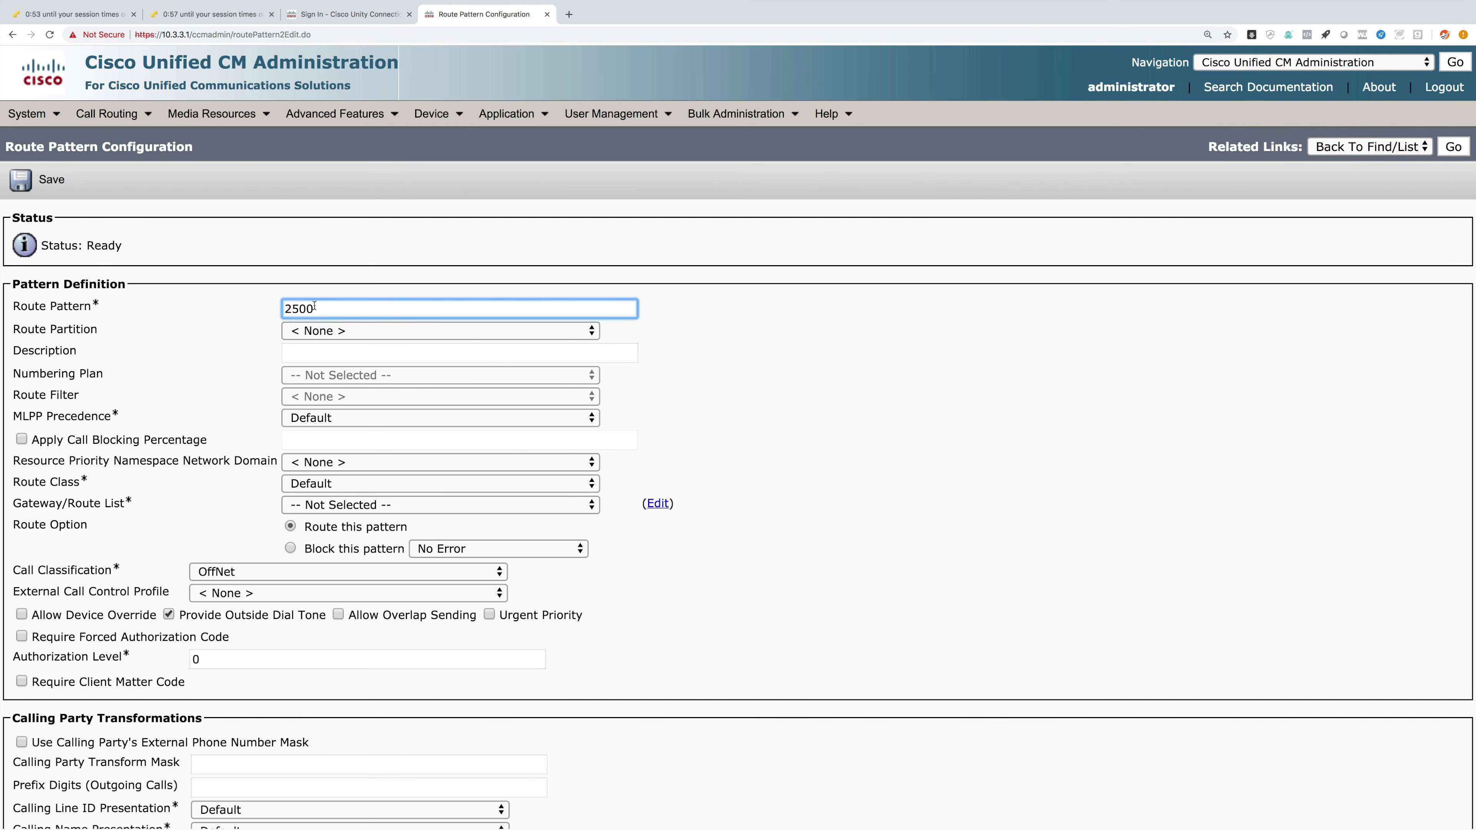
# Assign the 2500 route pattern to the INTERNAL partition and select CUC as its gateway/route list.
pyautogui.click(319, 331)
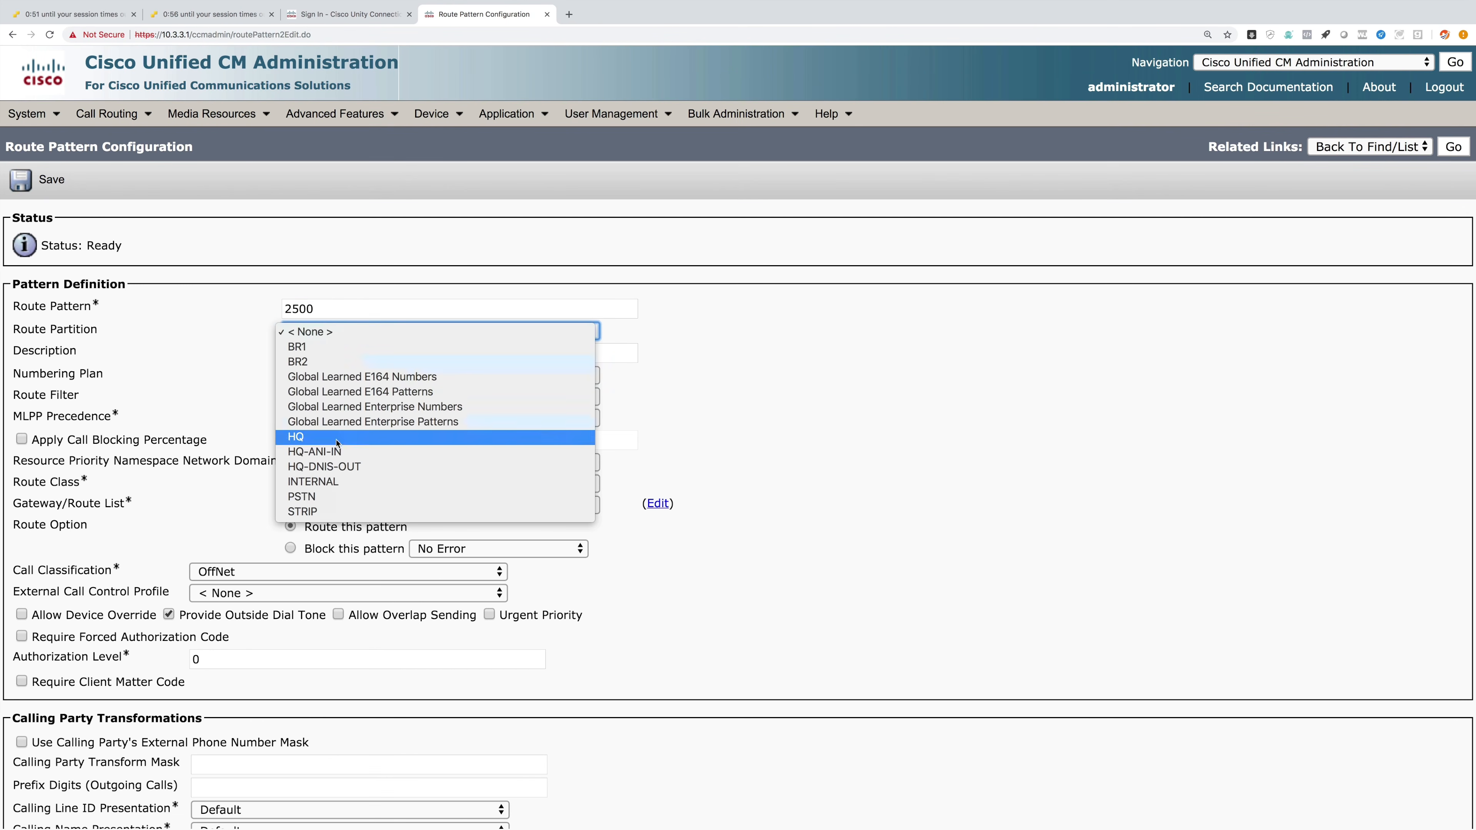
pyautogui.click(340, 490)
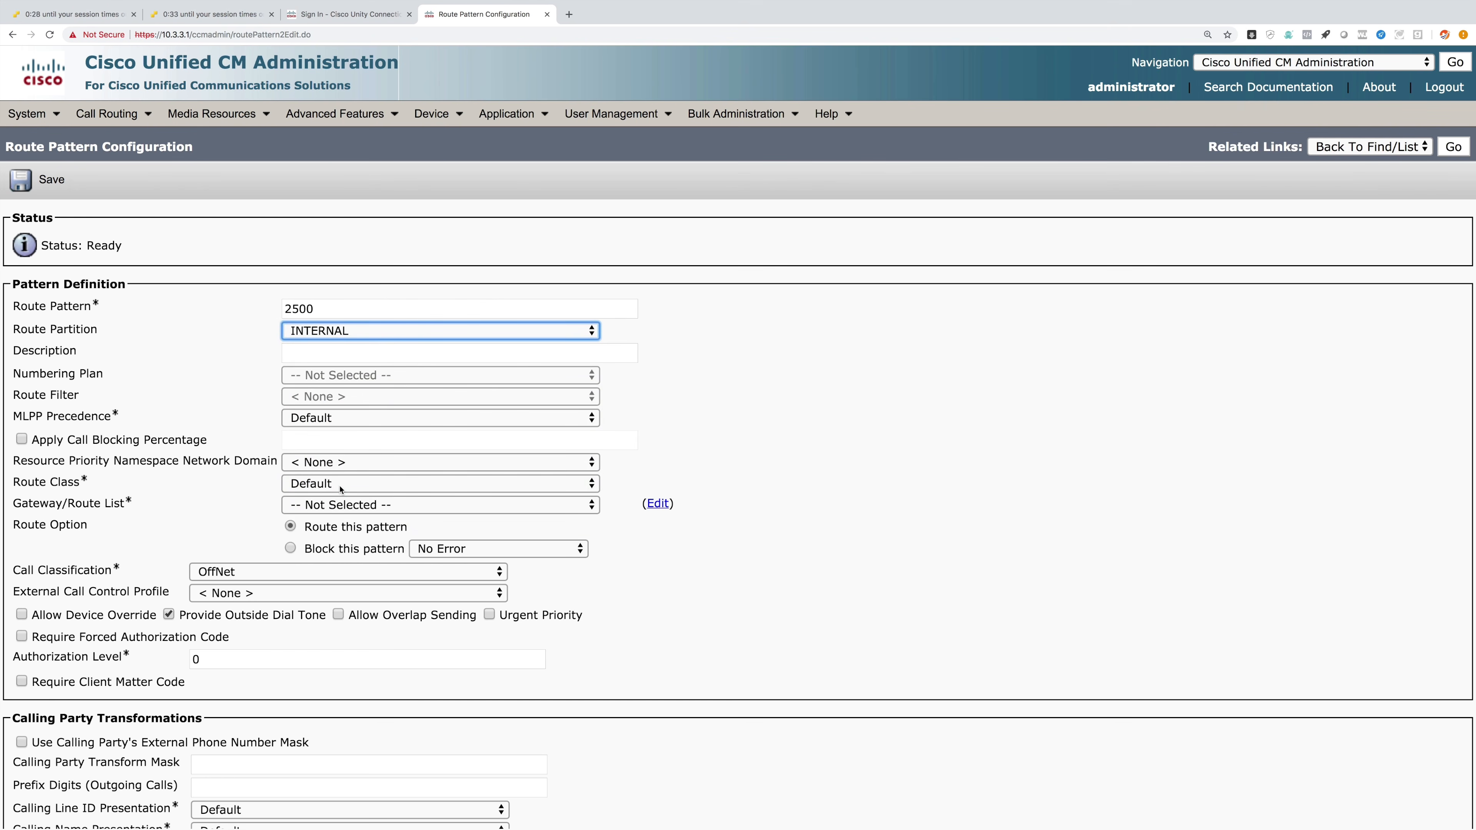
pyautogui.click(308, 505)
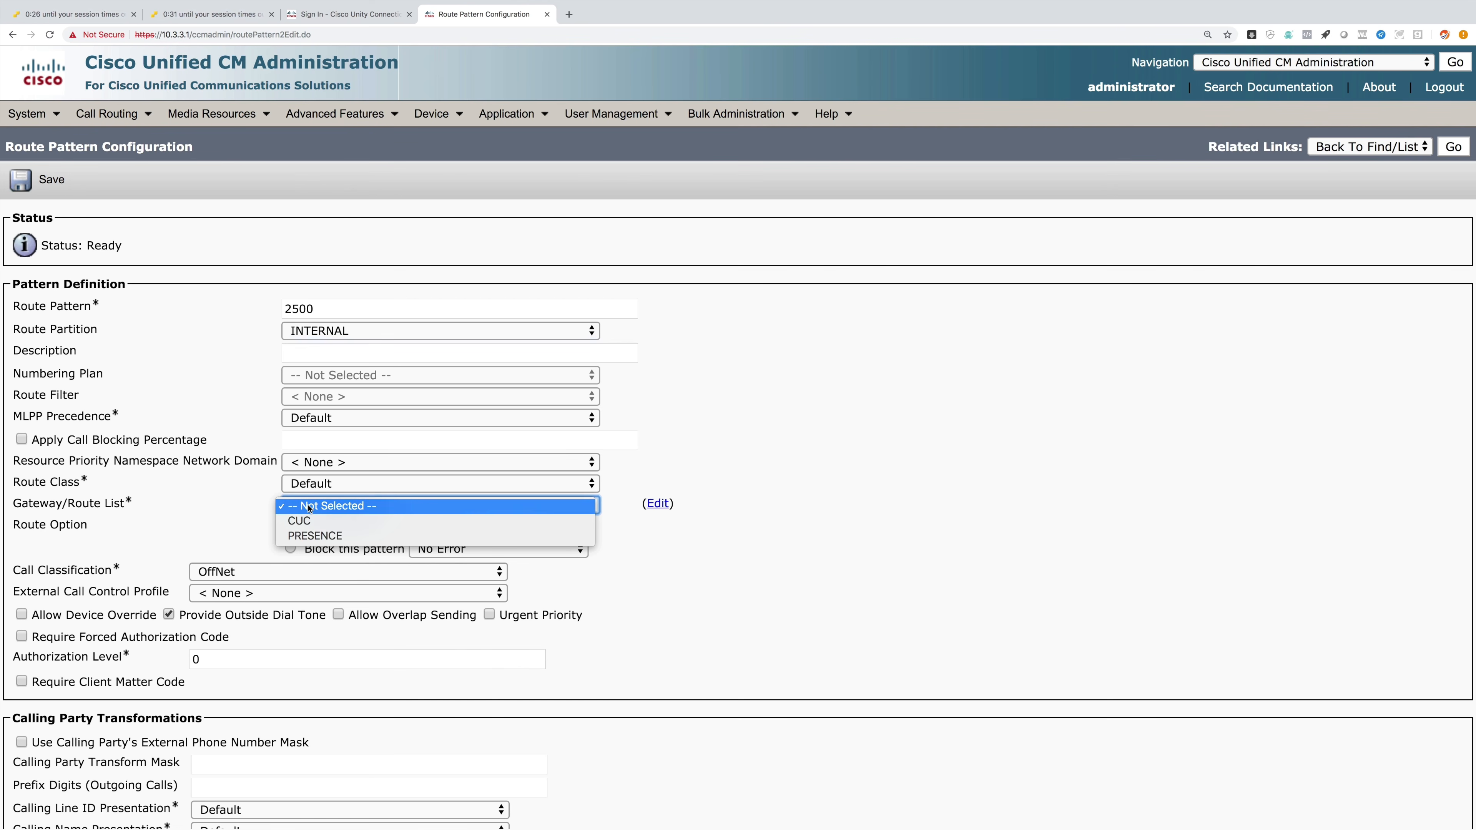
pyautogui.click(312, 521)
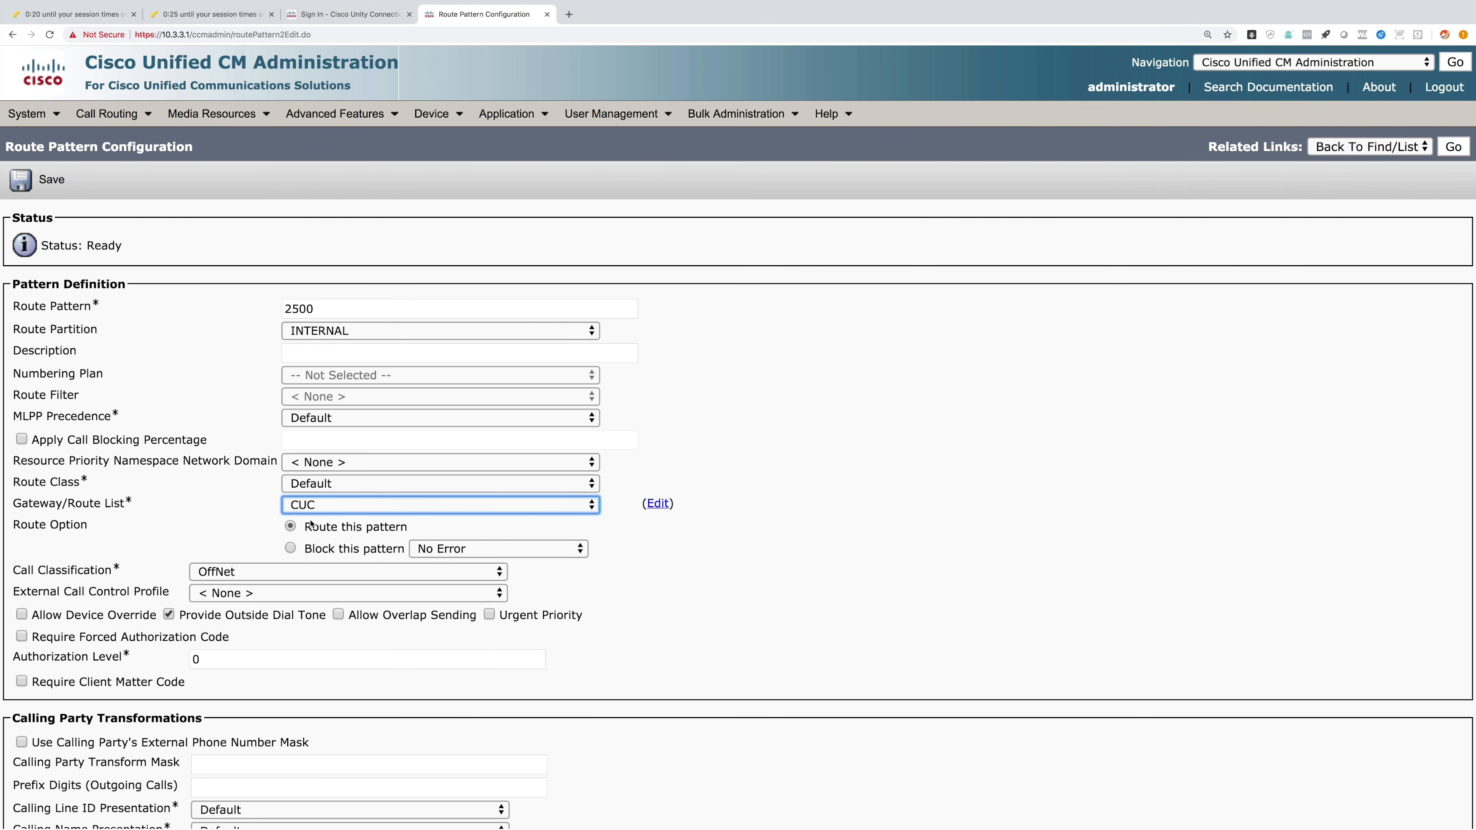
# Set the route pattern's call classification to OnNet with Provide Outside Dial Tone disabled, and save the pattern.
pyautogui.scroll(-1, 311, 523)
pyautogui.moveTo(327, 612); pyautogui.dragTo(185, 613)
pyautogui.click(169, 611)
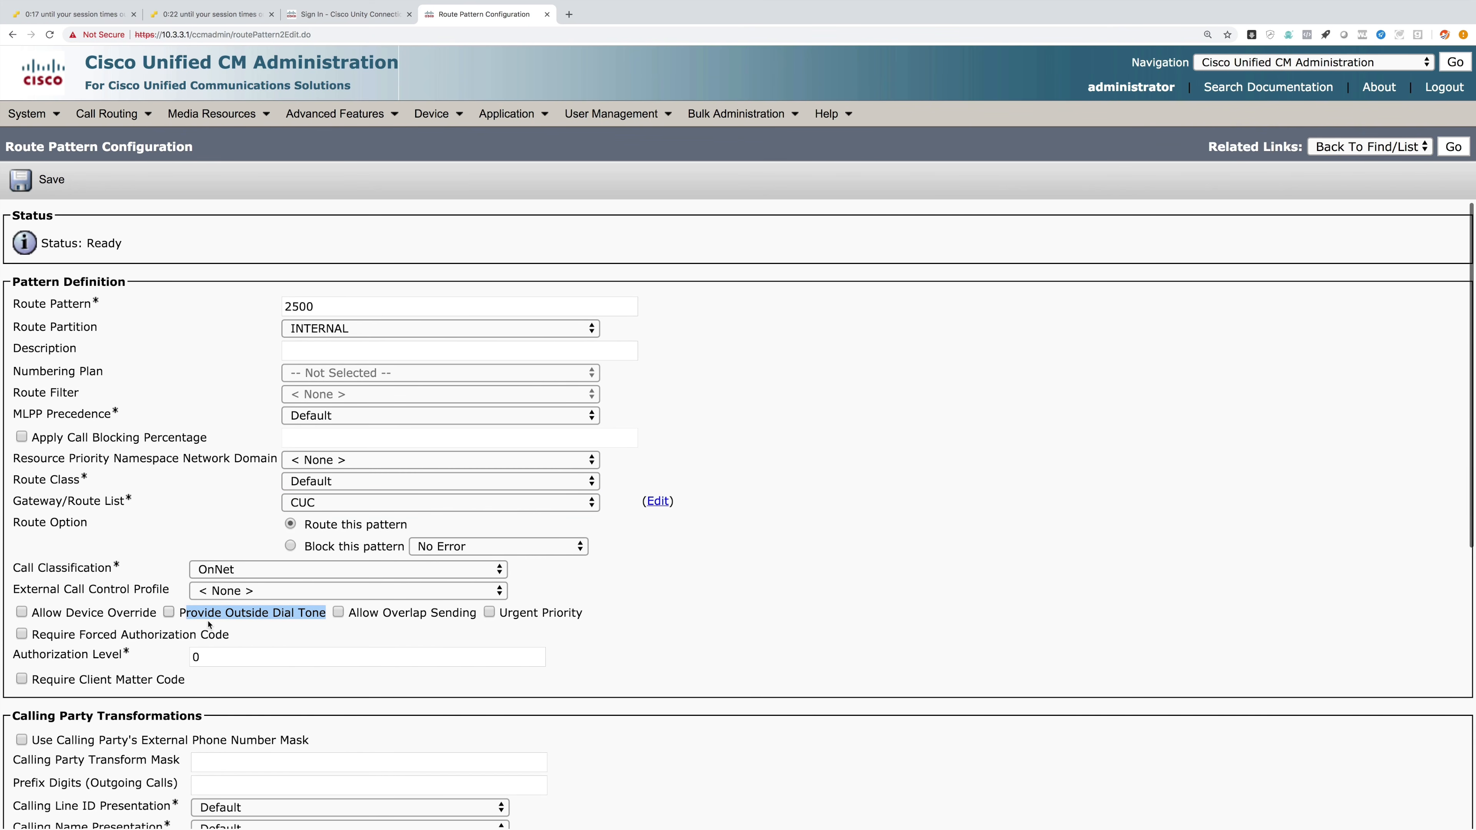
pyautogui.click(36, 180)
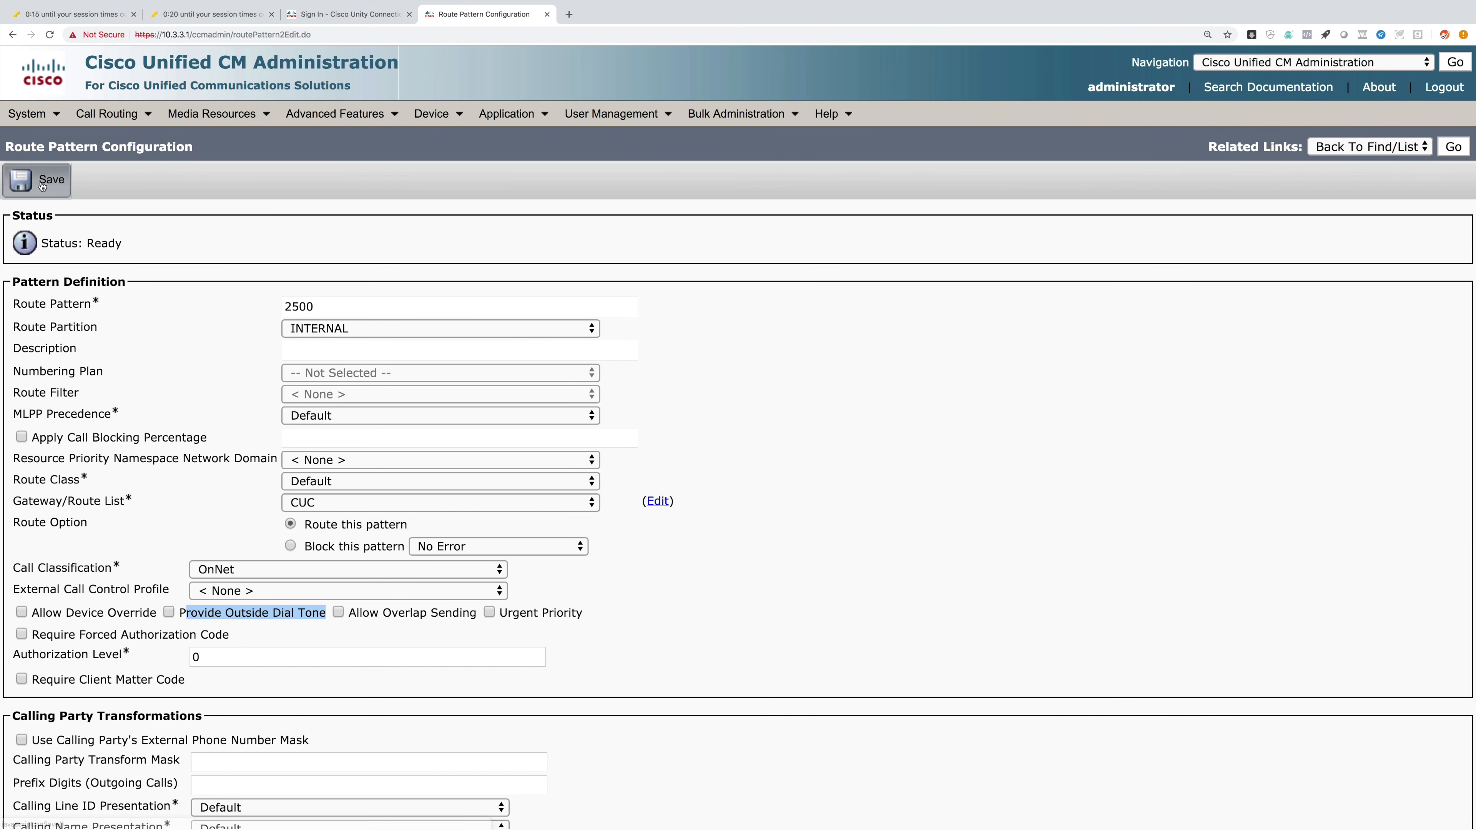
pyautogui.click(840, 153)
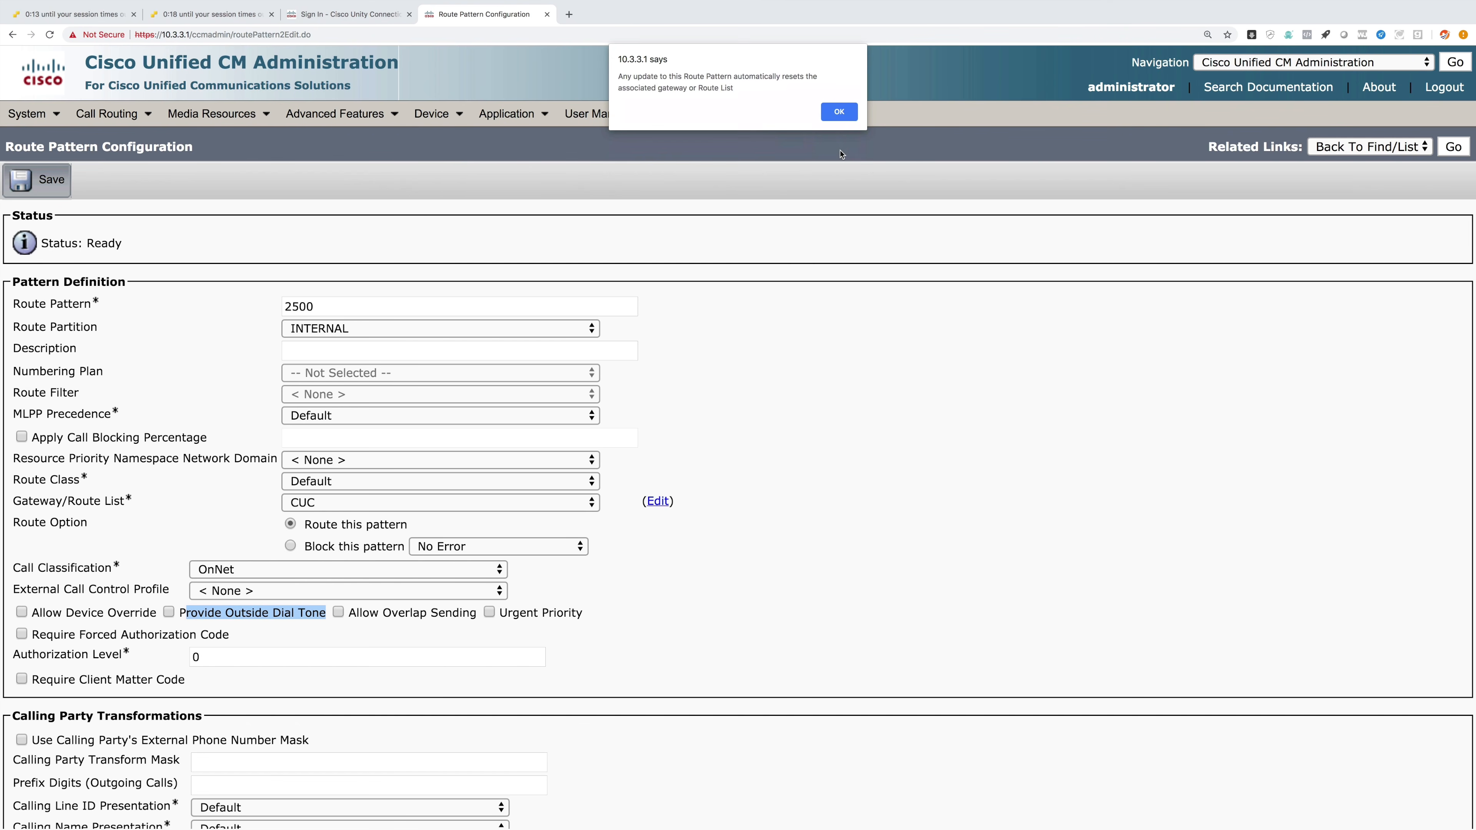
pyautogui.click(840, 113)
pyautogui.moveTo(840, 120)
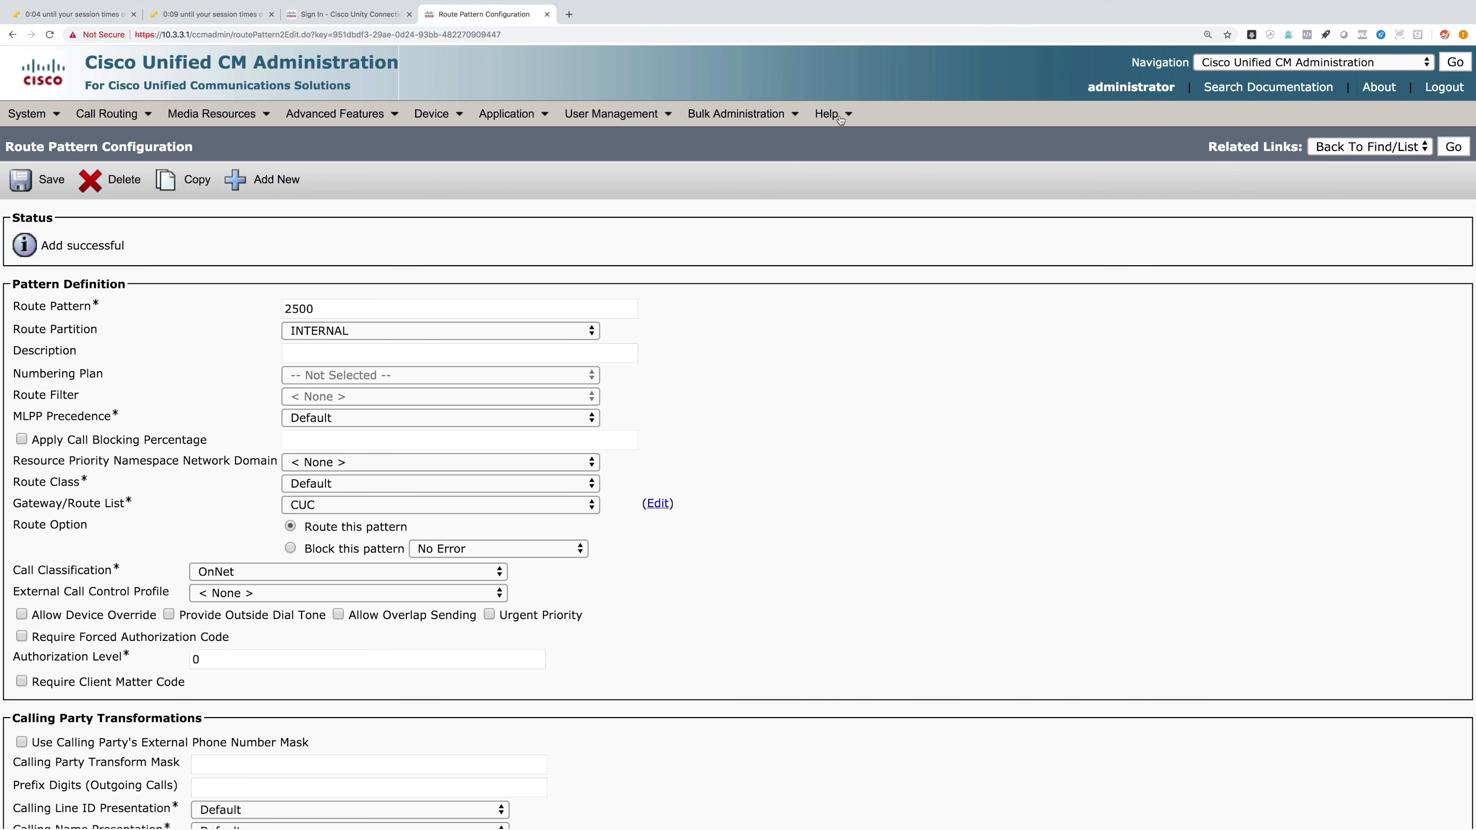
# List the voice mail pilots and open the Default pilot for editing.
pyautogui.click(337, 113)
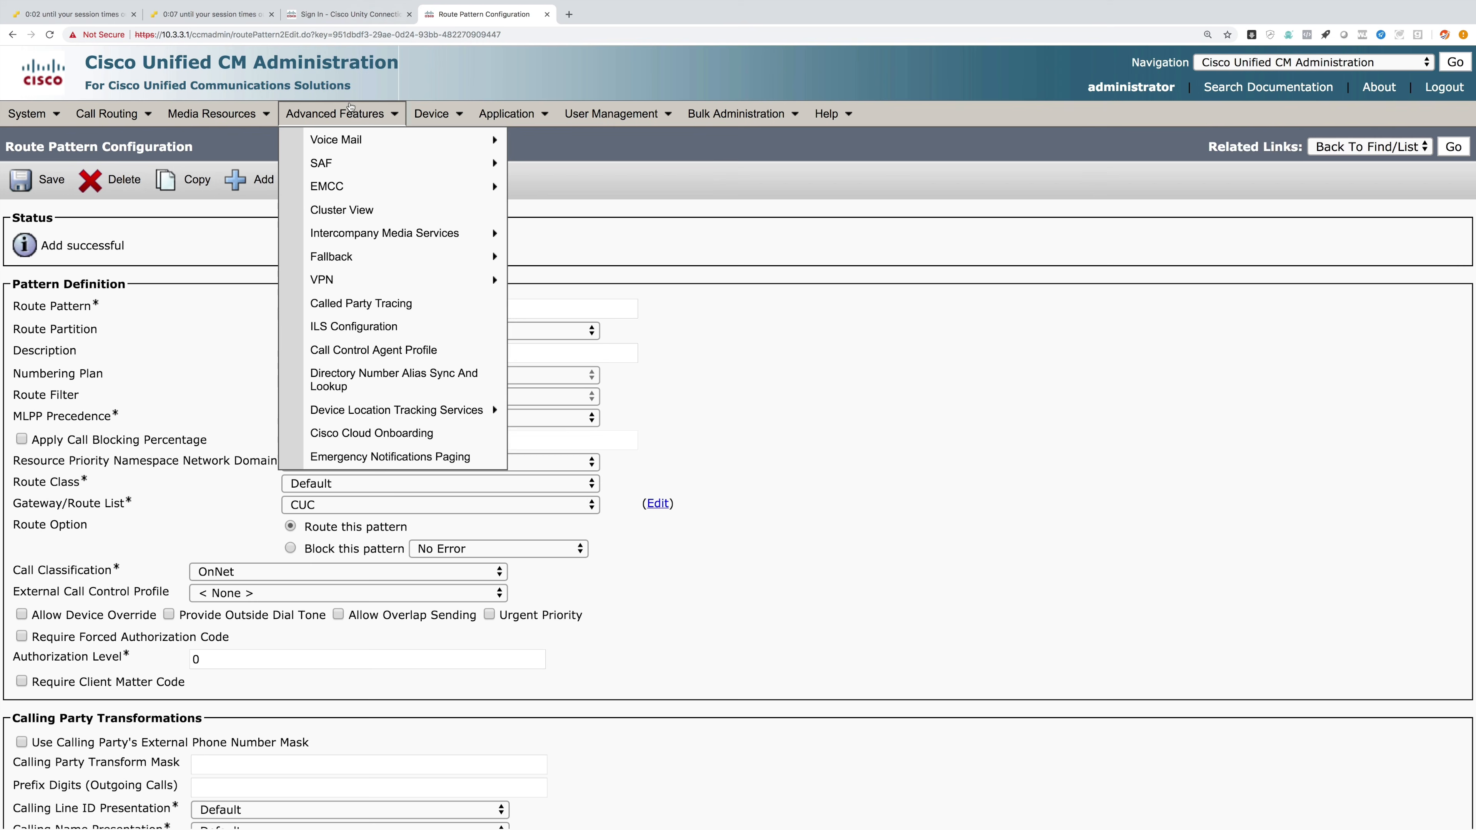
pyautogui.moveTo(389, 140)
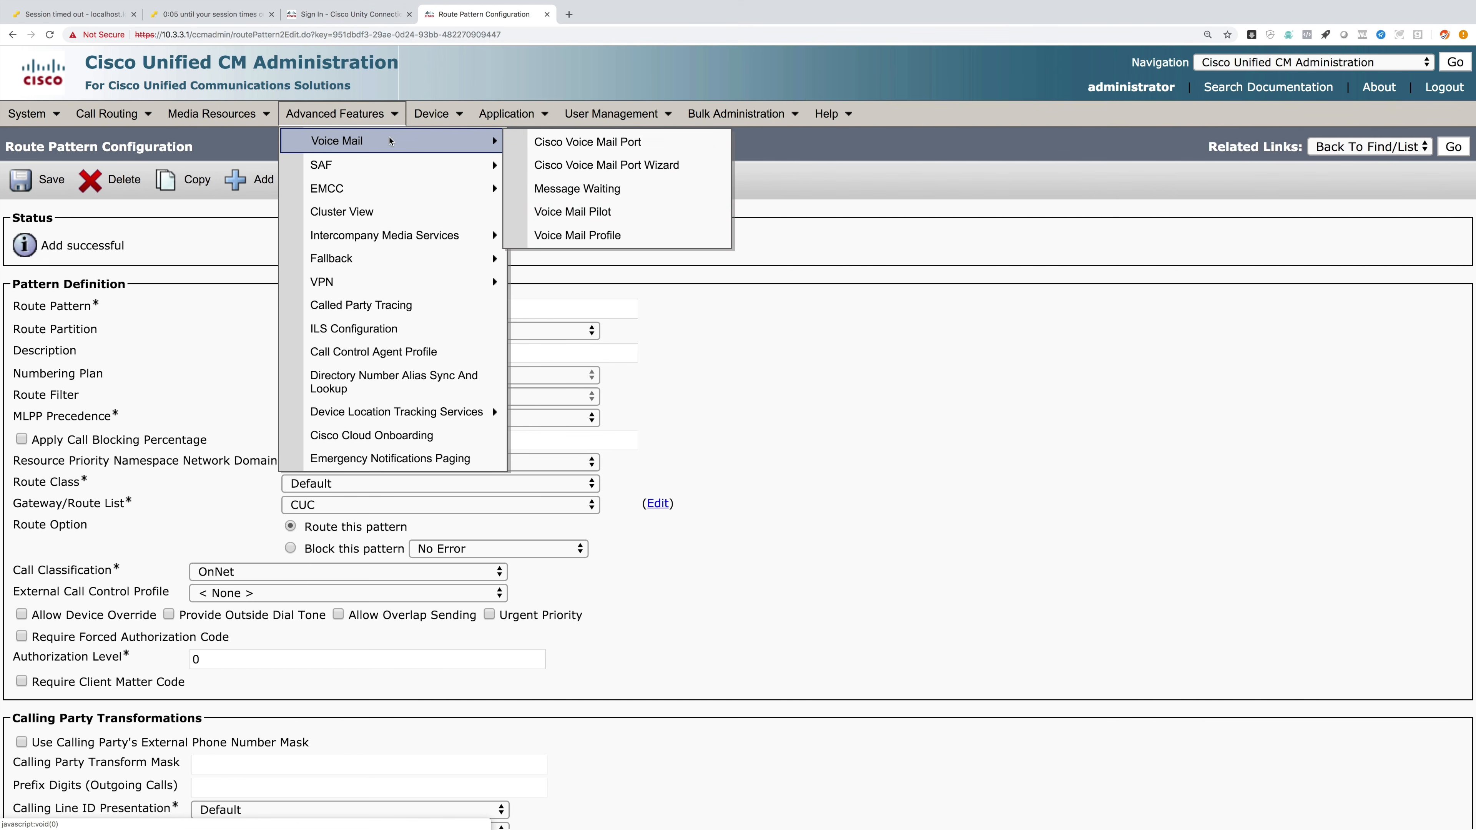
pyautogui.click(599, 212)
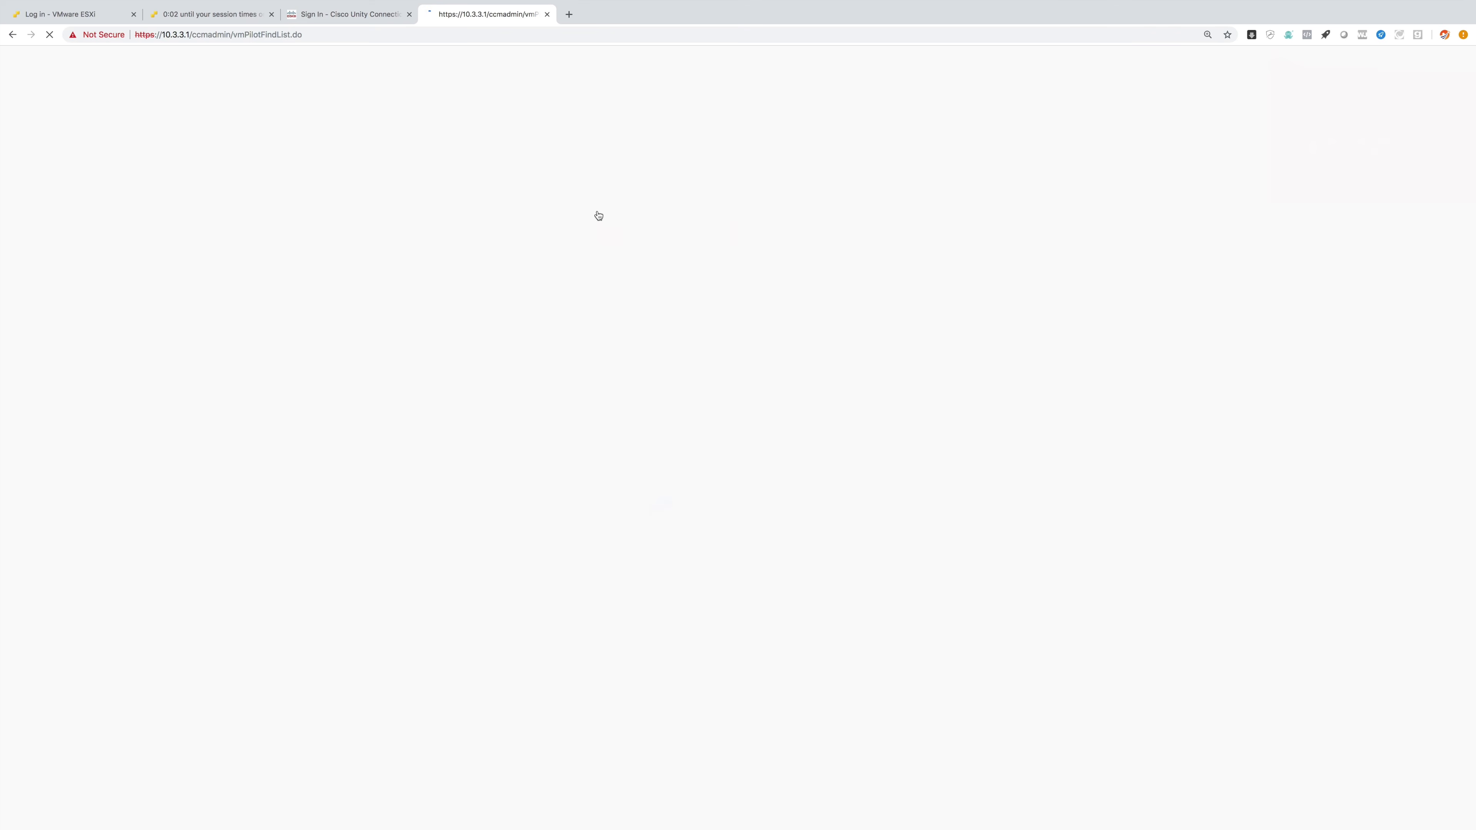
pyautogui.click(596, 245)
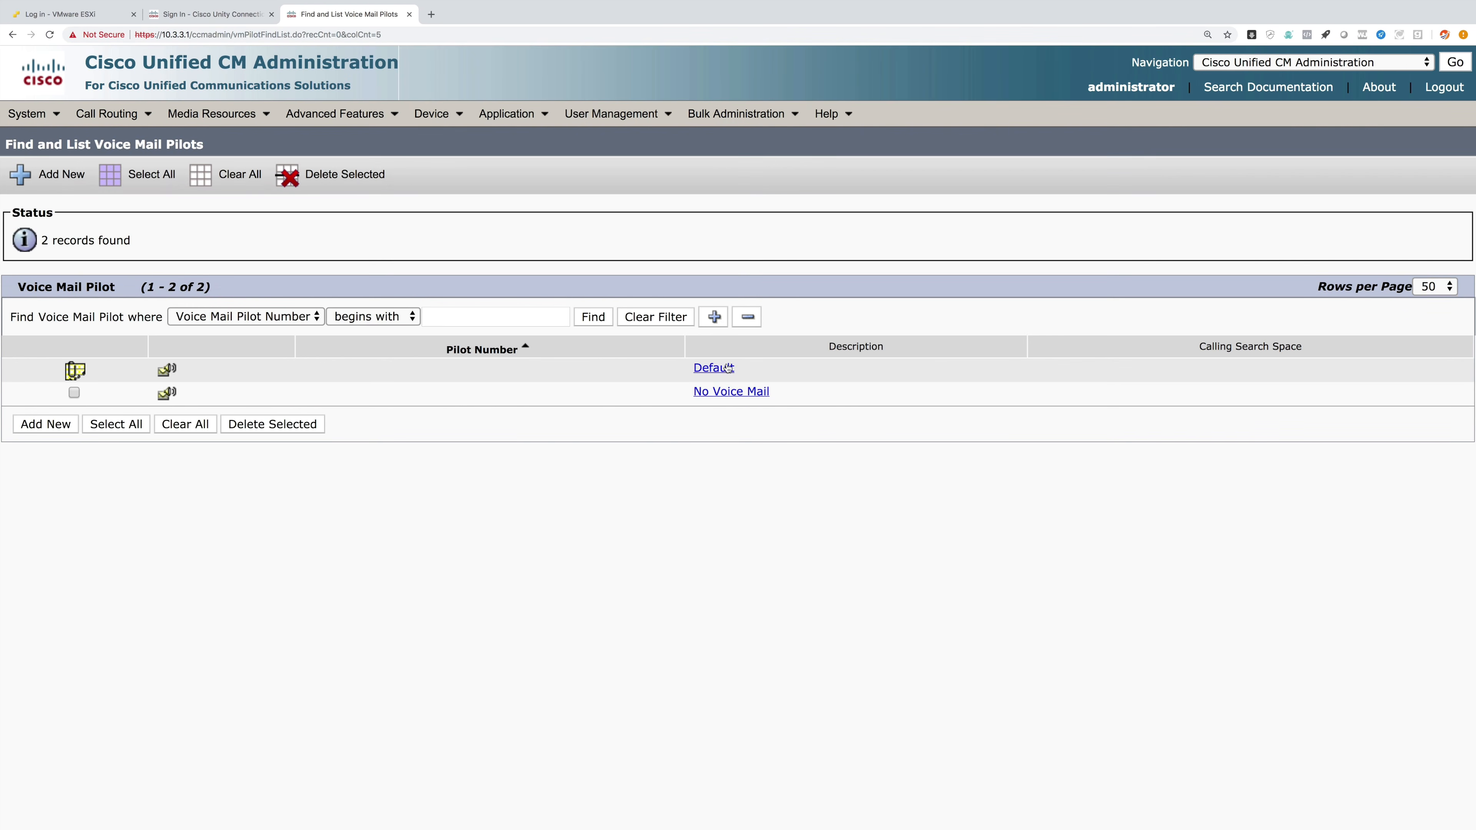
pyautogui.click(721, 368)
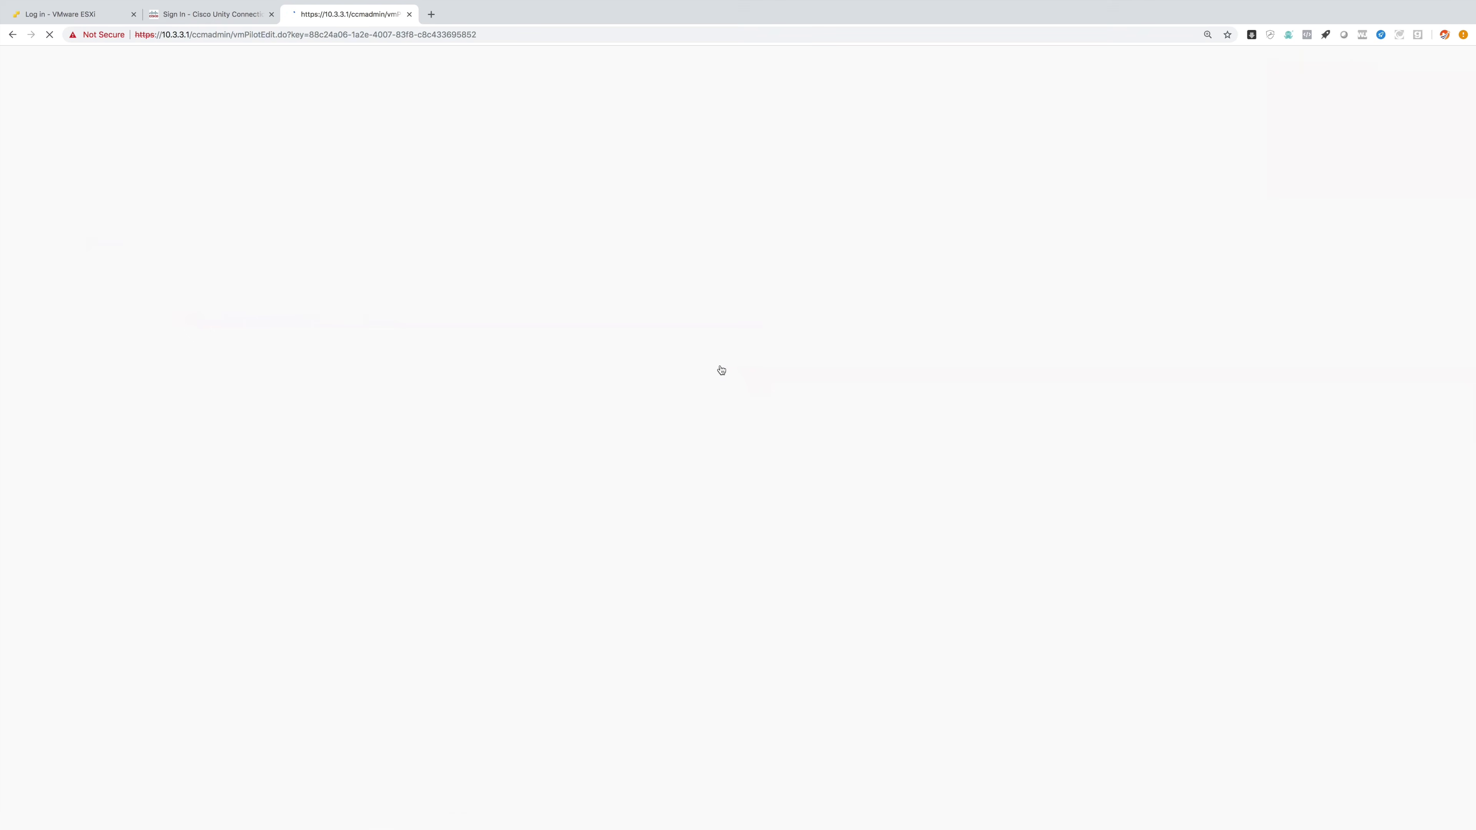
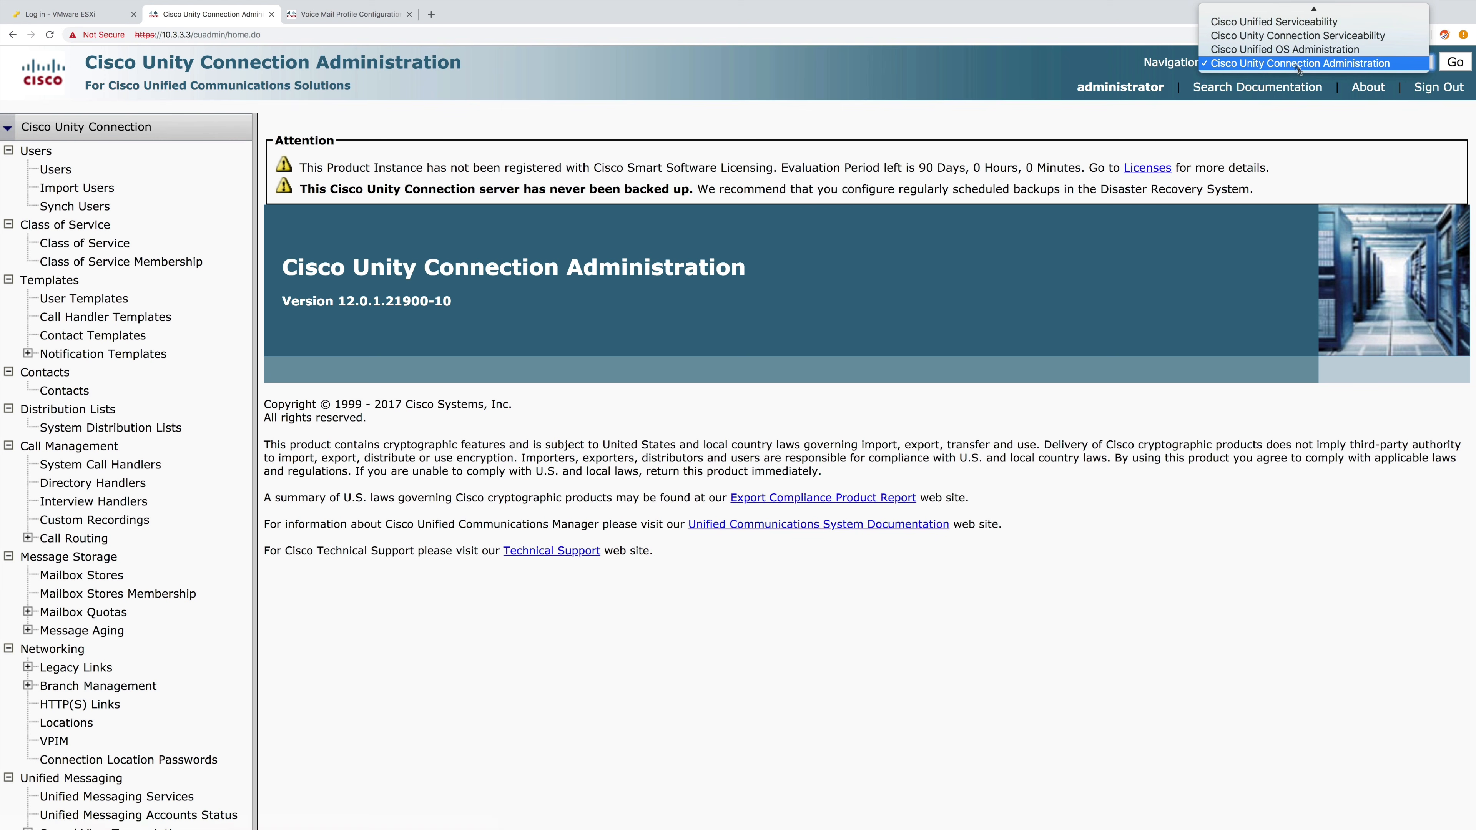
# Switch to Cisco Unified Serviceability and open its Service Activation page.
pyautogui.click(1294, 23)
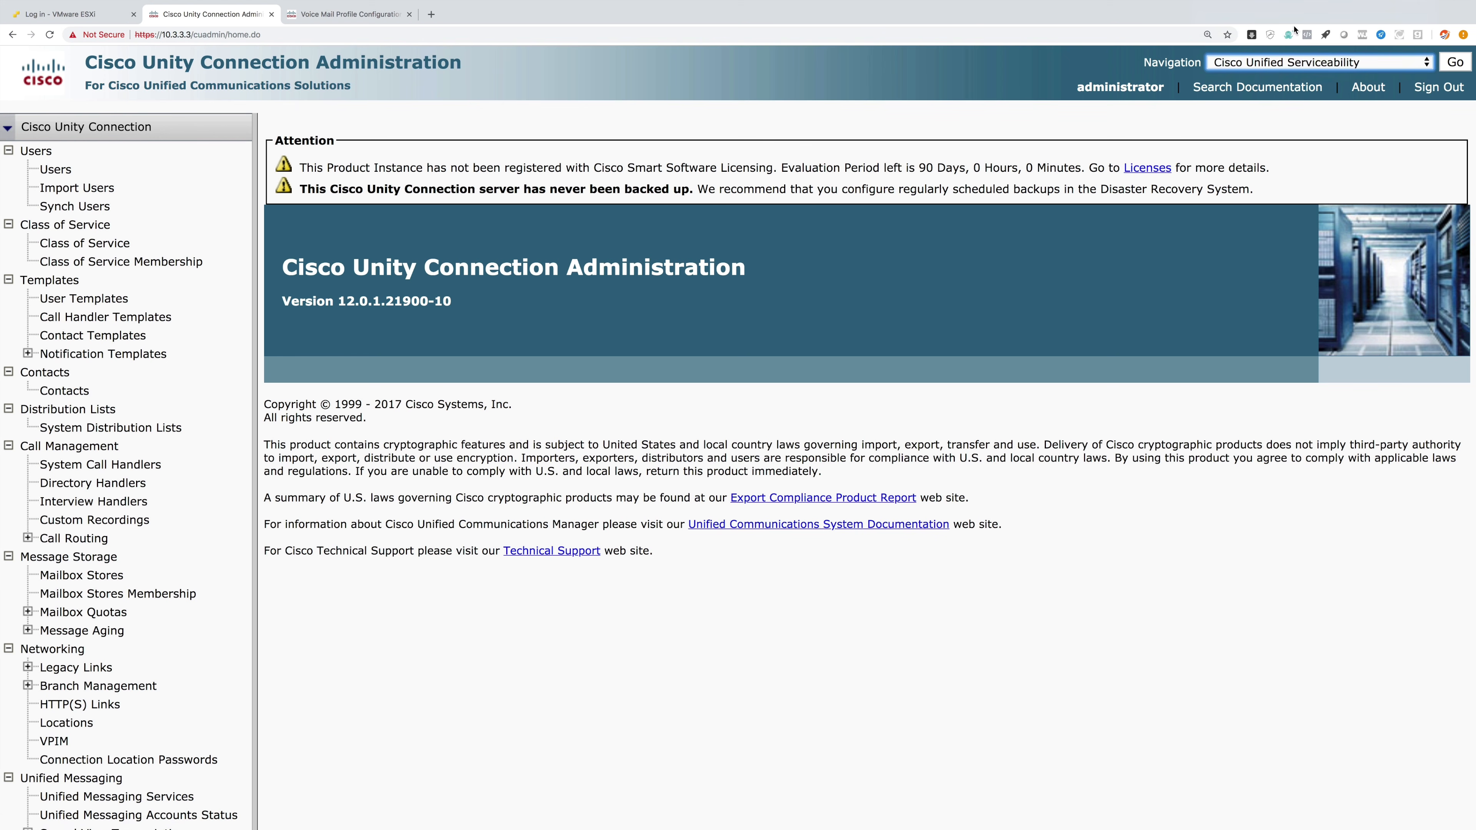
pyautogui.click(1456, 63)
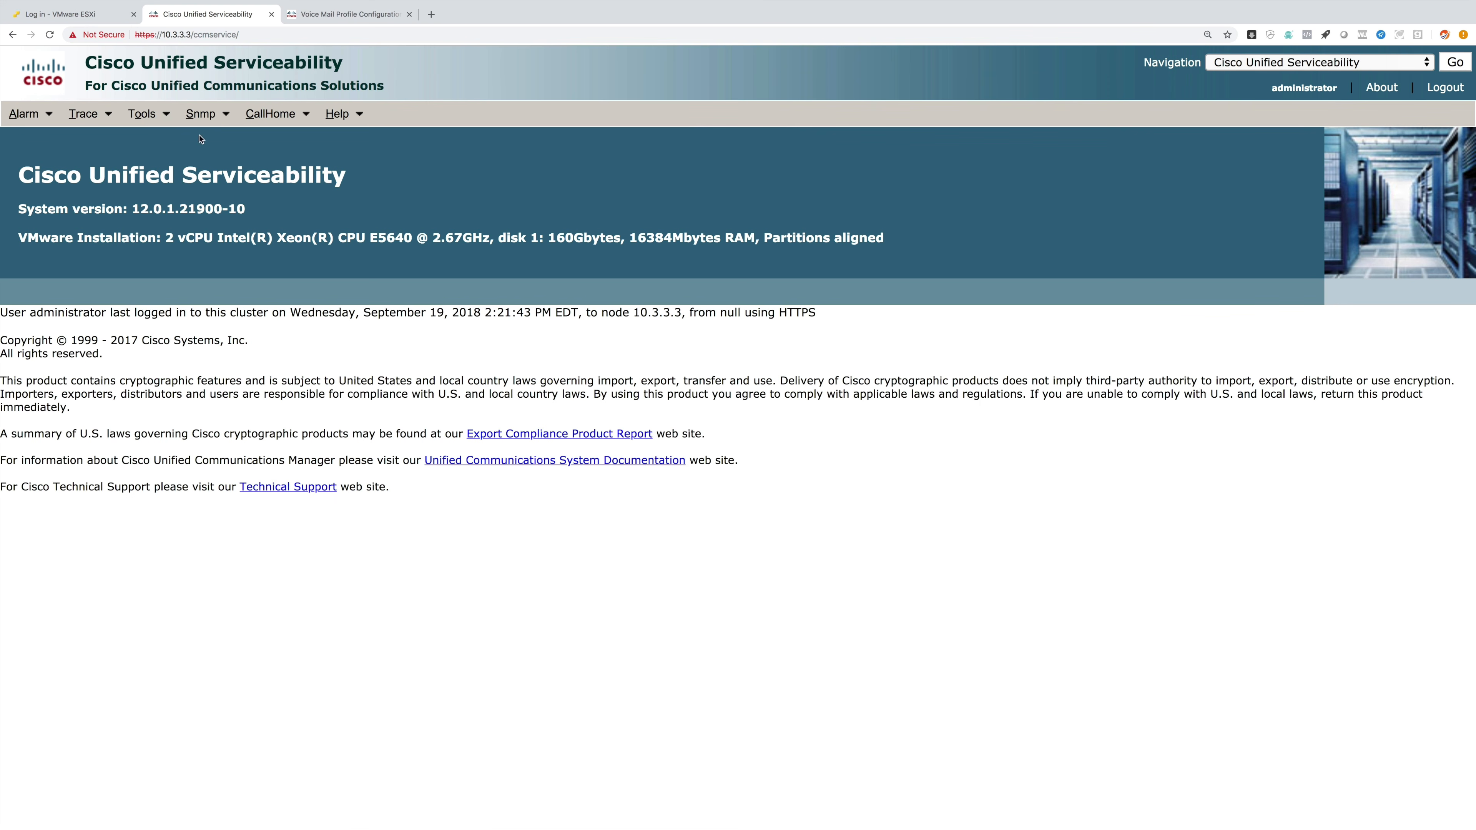
pyautogui.click(142, 113)
pyautogui.click(158, 147)
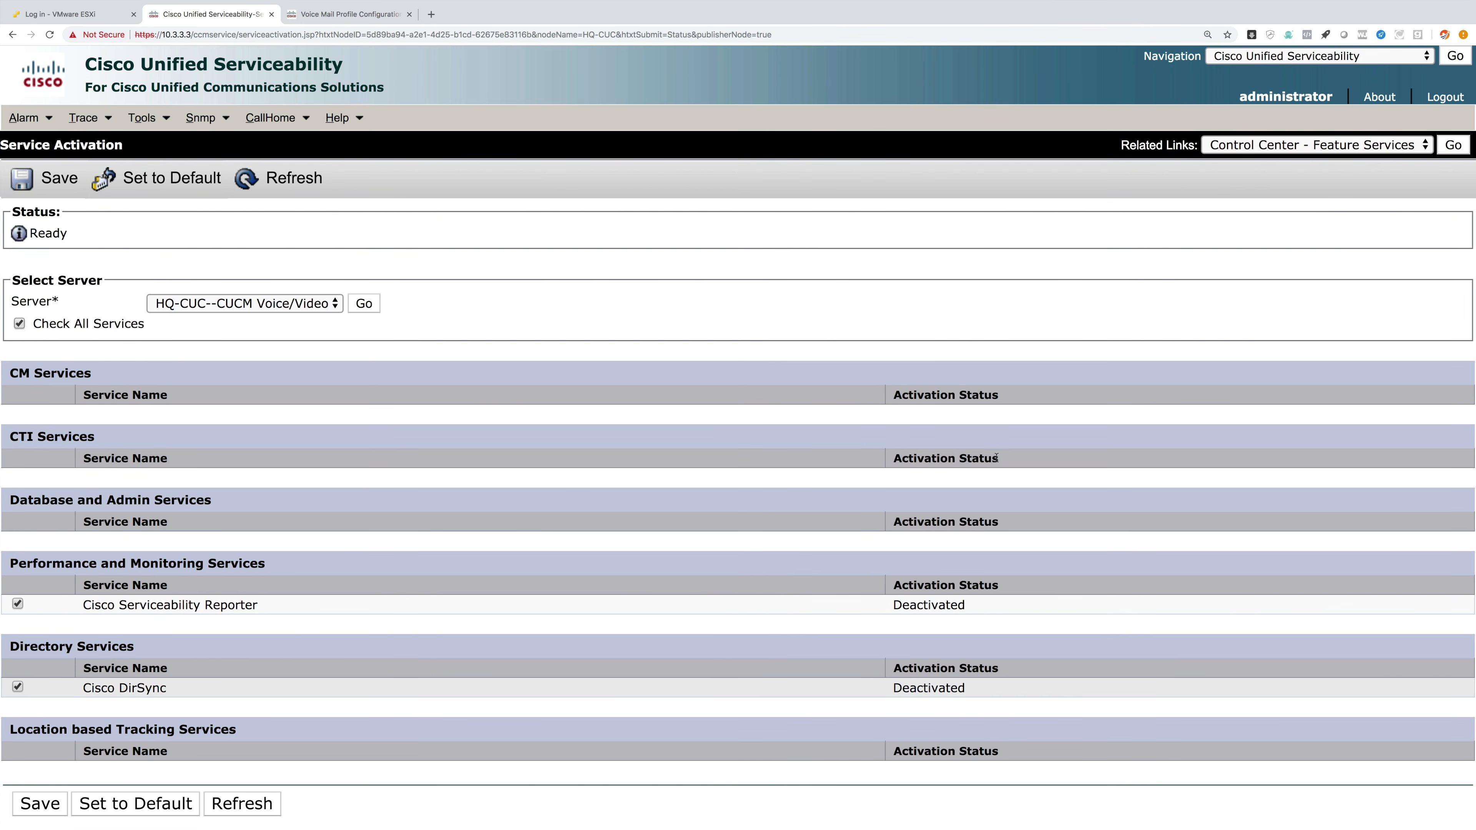
# Activate all services on the HQ-CUC server, including Cisco Serviceability Reporter and Cisco DirSync, and accept the activation notice.
pyautogui.scroll(-2, 927, 518)
pyautogui.scroll(2, 237, 284)
pyautogui.click(49, 178)
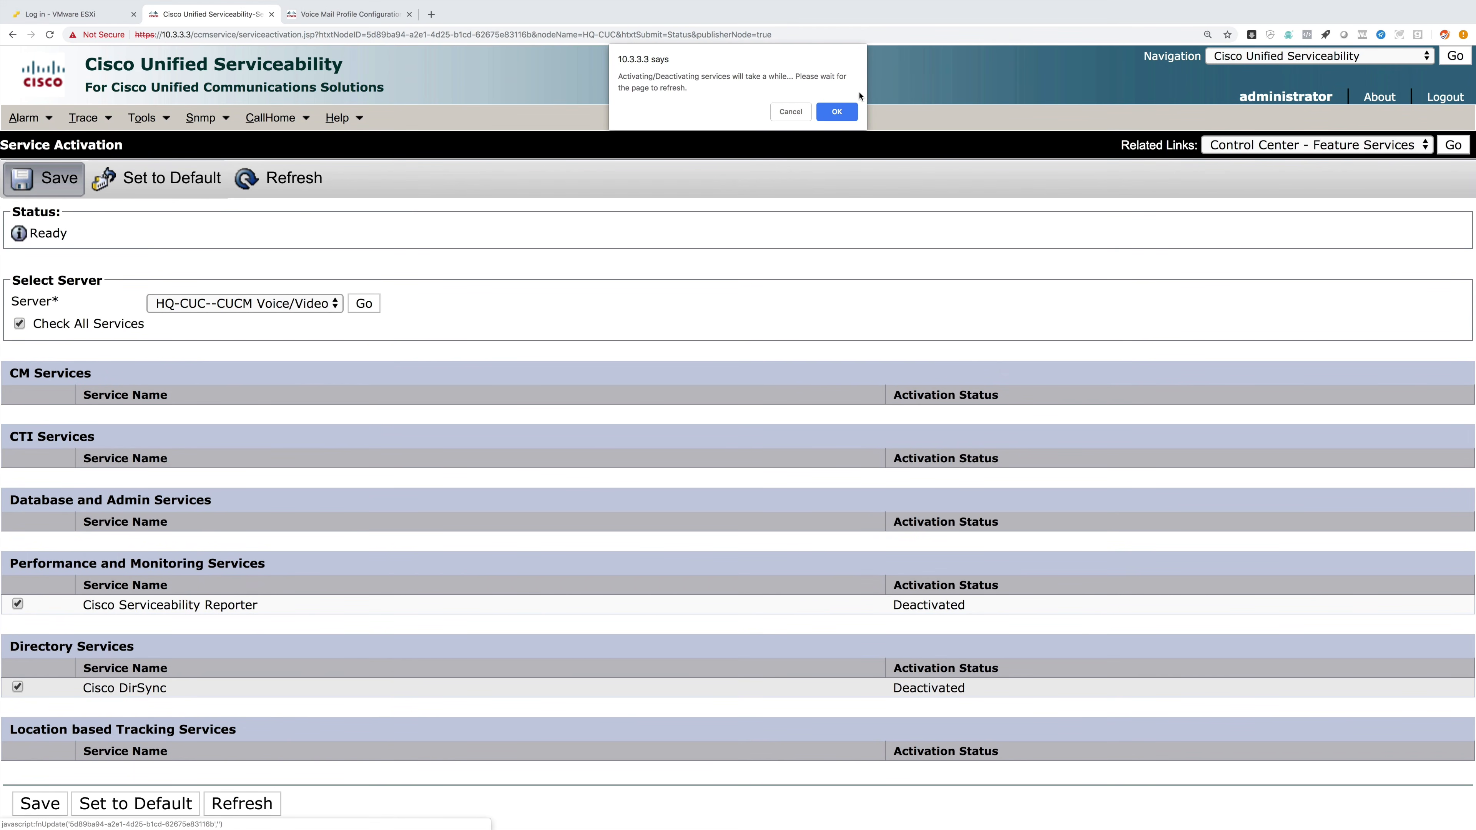
pyautogui.click(836, 112)
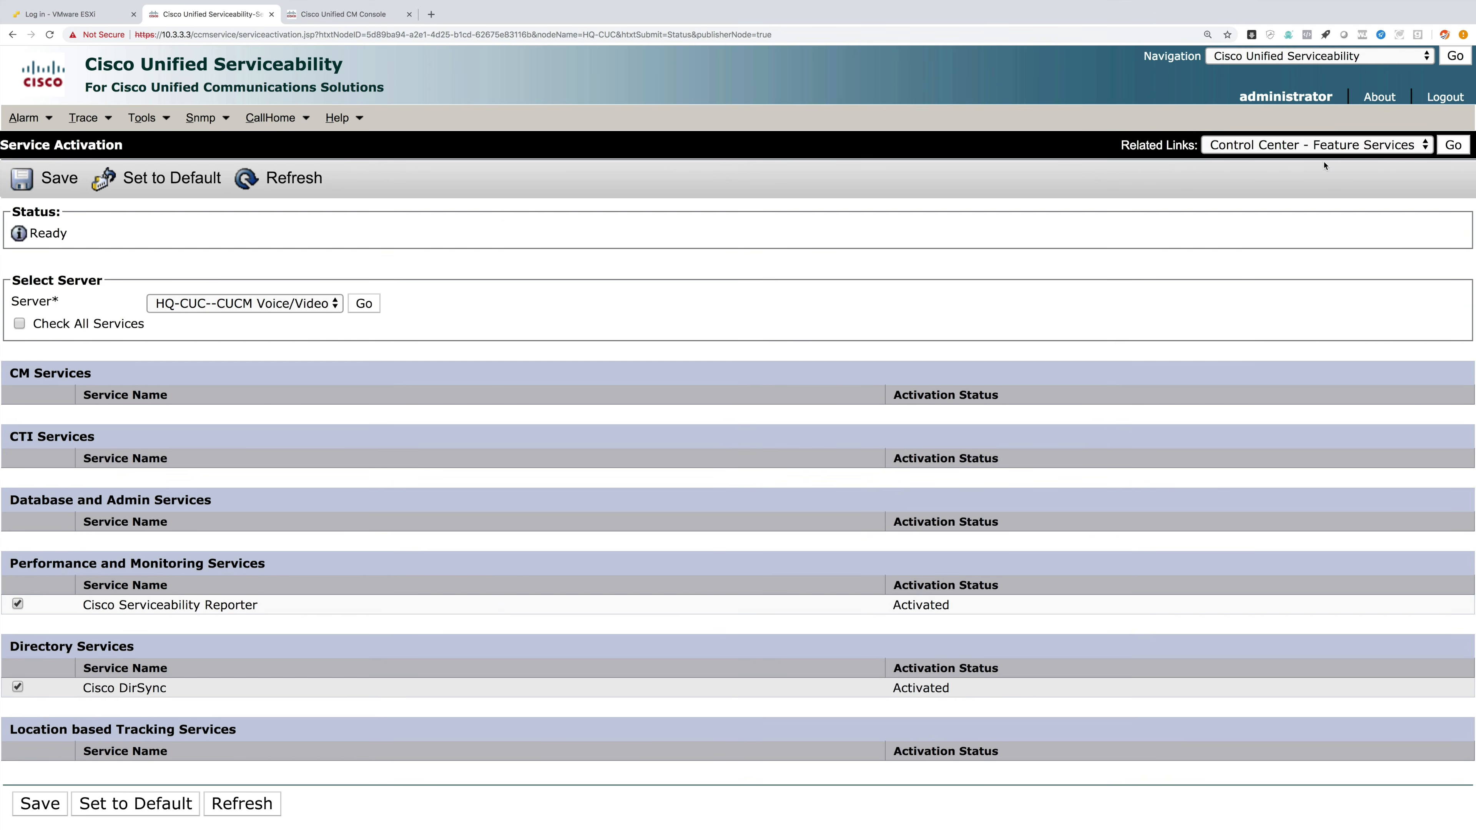
# Return to Cisco Unity Connection Administration and open the PhoneSystem entry under the telephony integrations.
pyautogui.click(1417, 56)
pyautogui.click(1374, 99)
pyautogui.click(1454, 61)
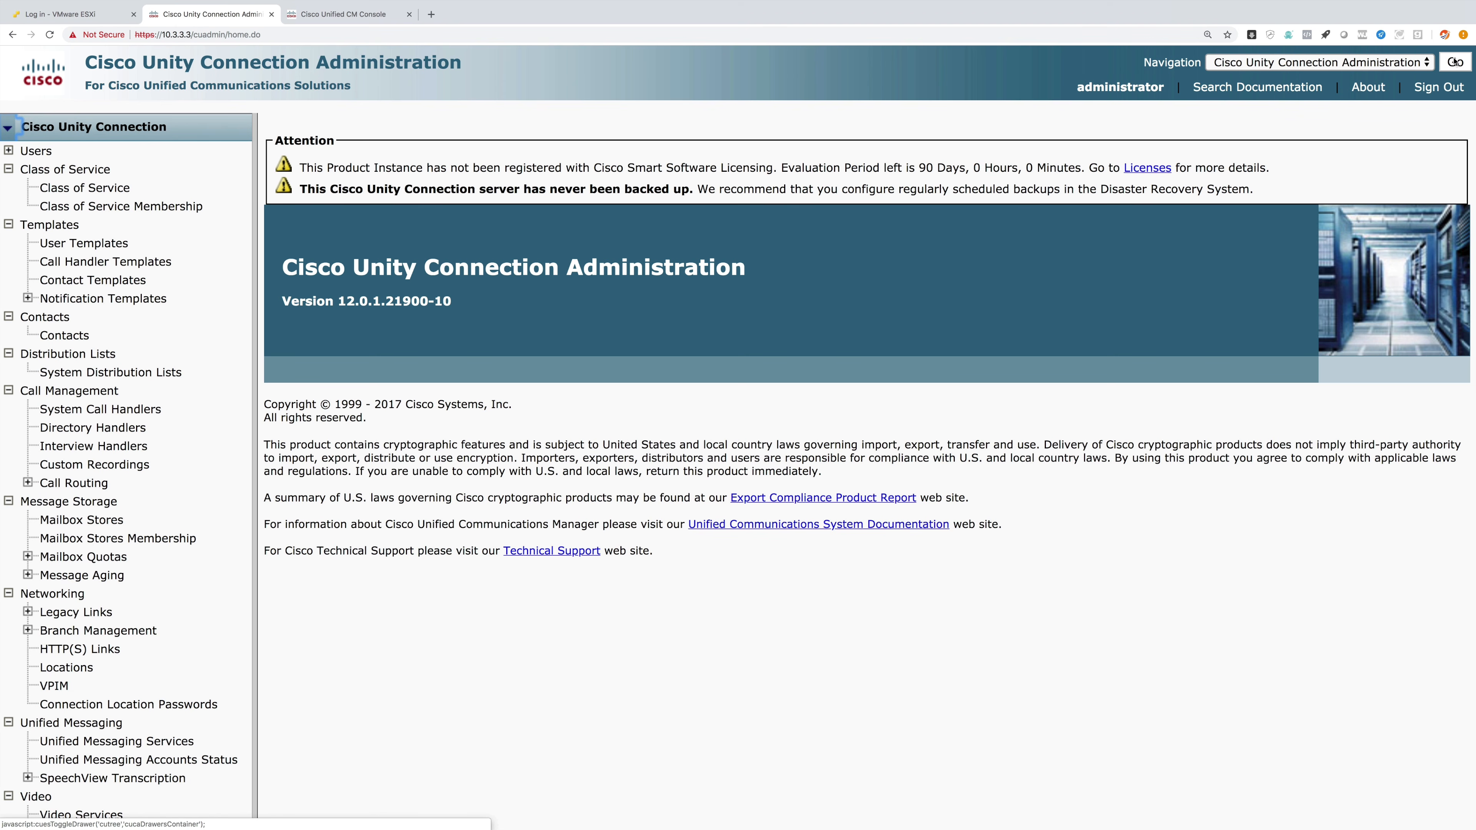
pyautogui.scroll(-9, 104, 523)
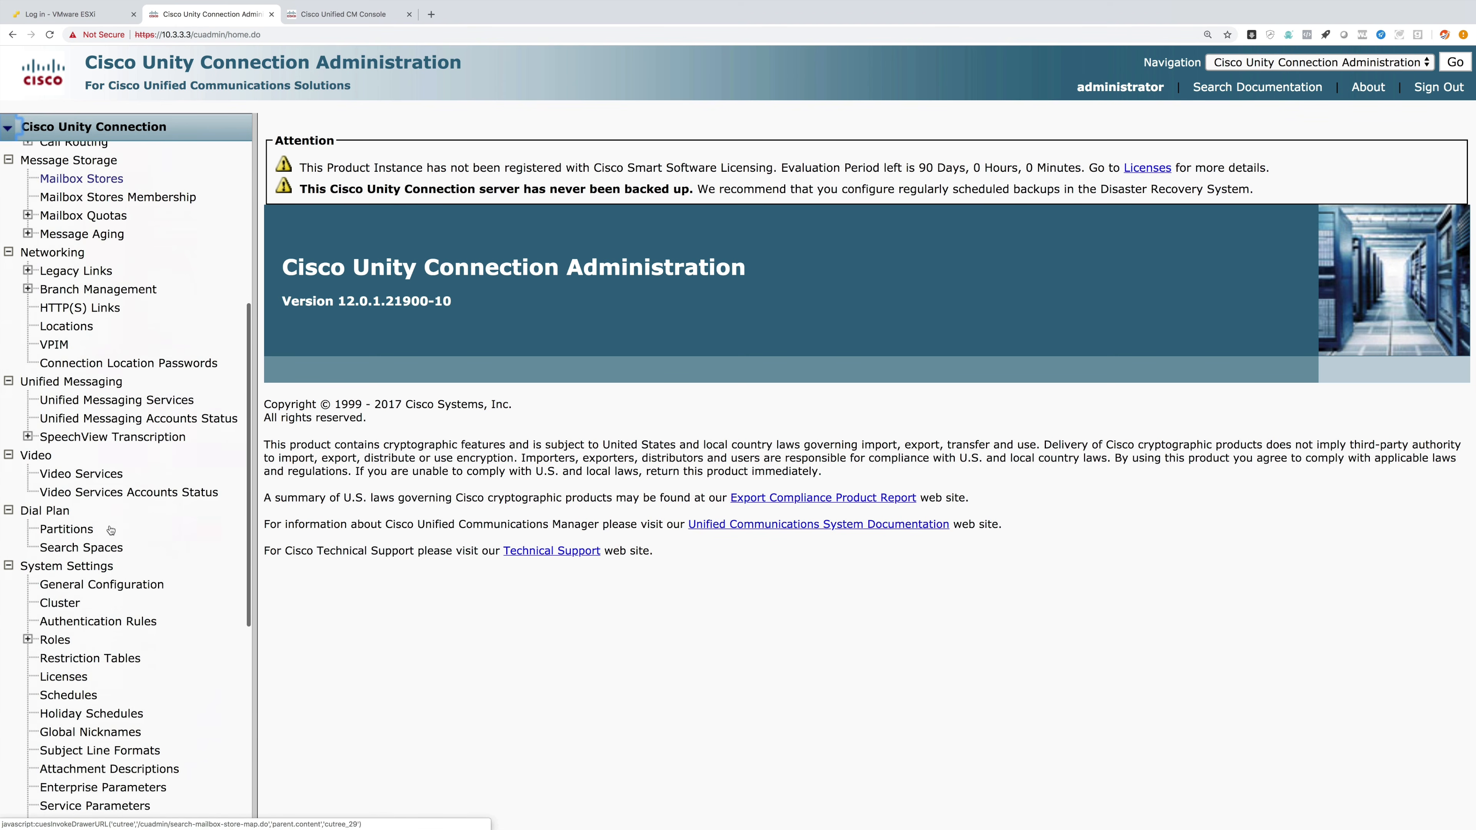
pyautogui.scroll(-4, 111, 528)
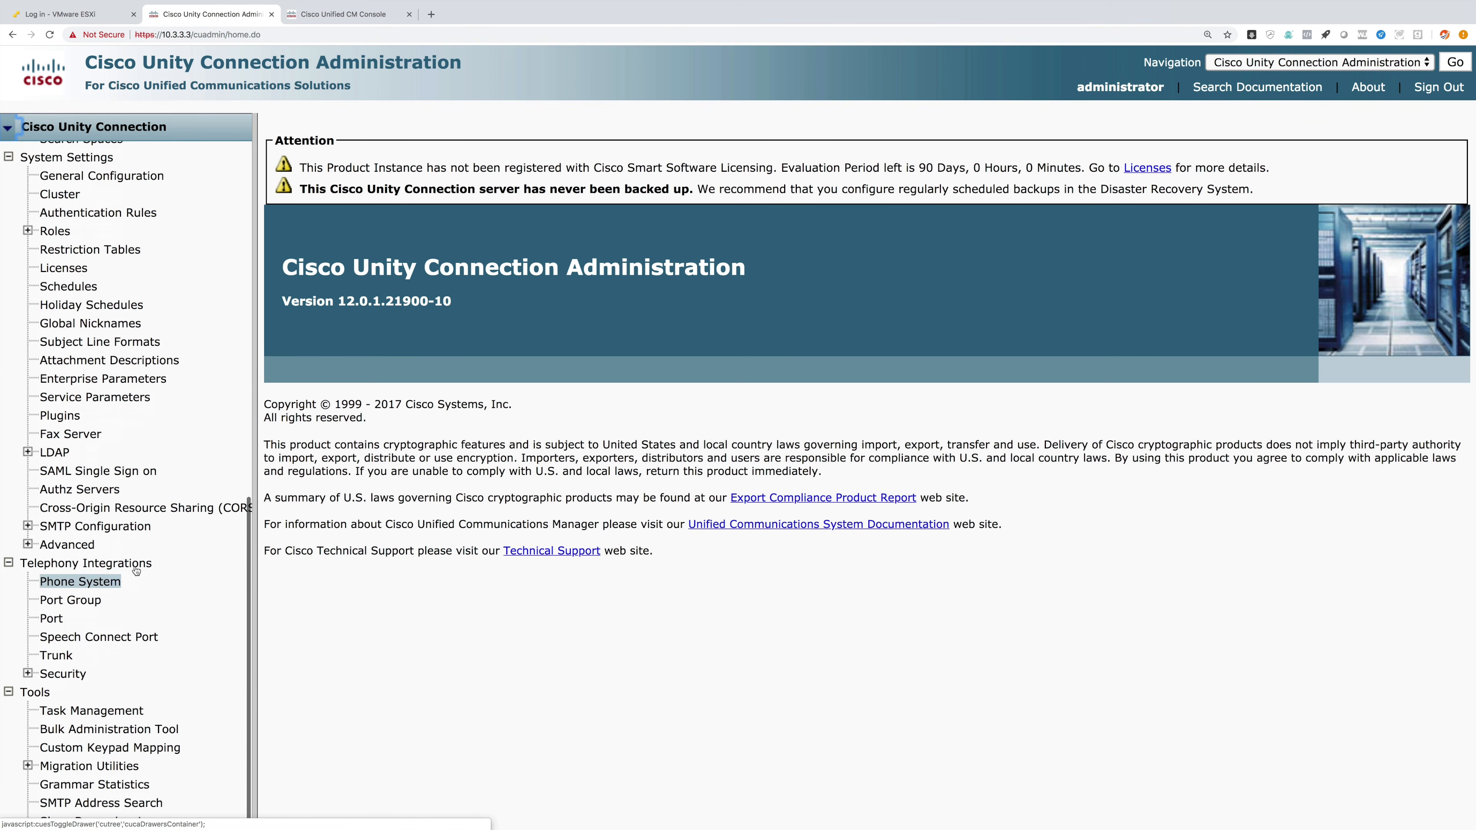
pyautogui.click(80, 581)
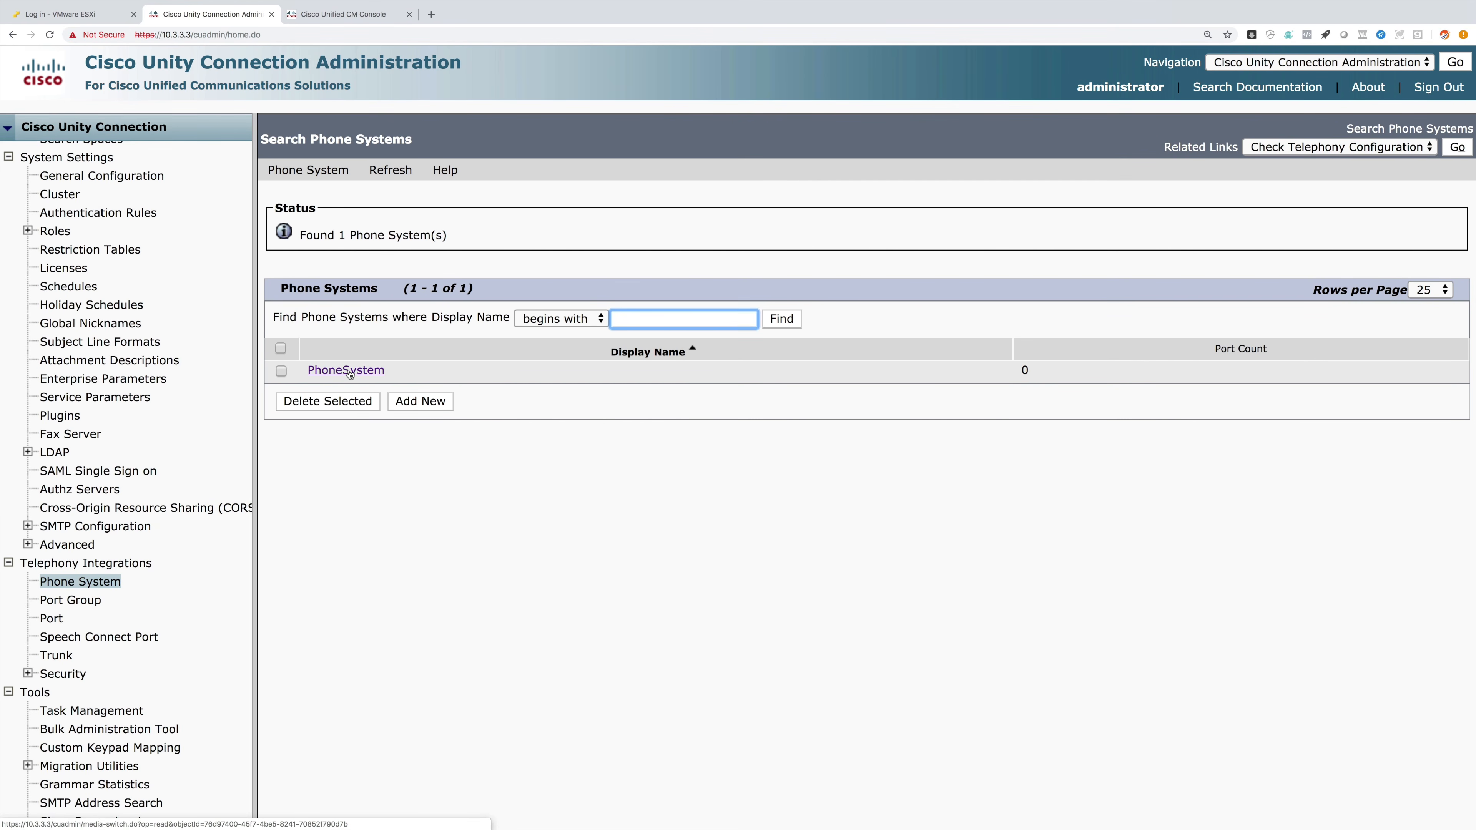
pyautogui.doubleClick(1020, 371)
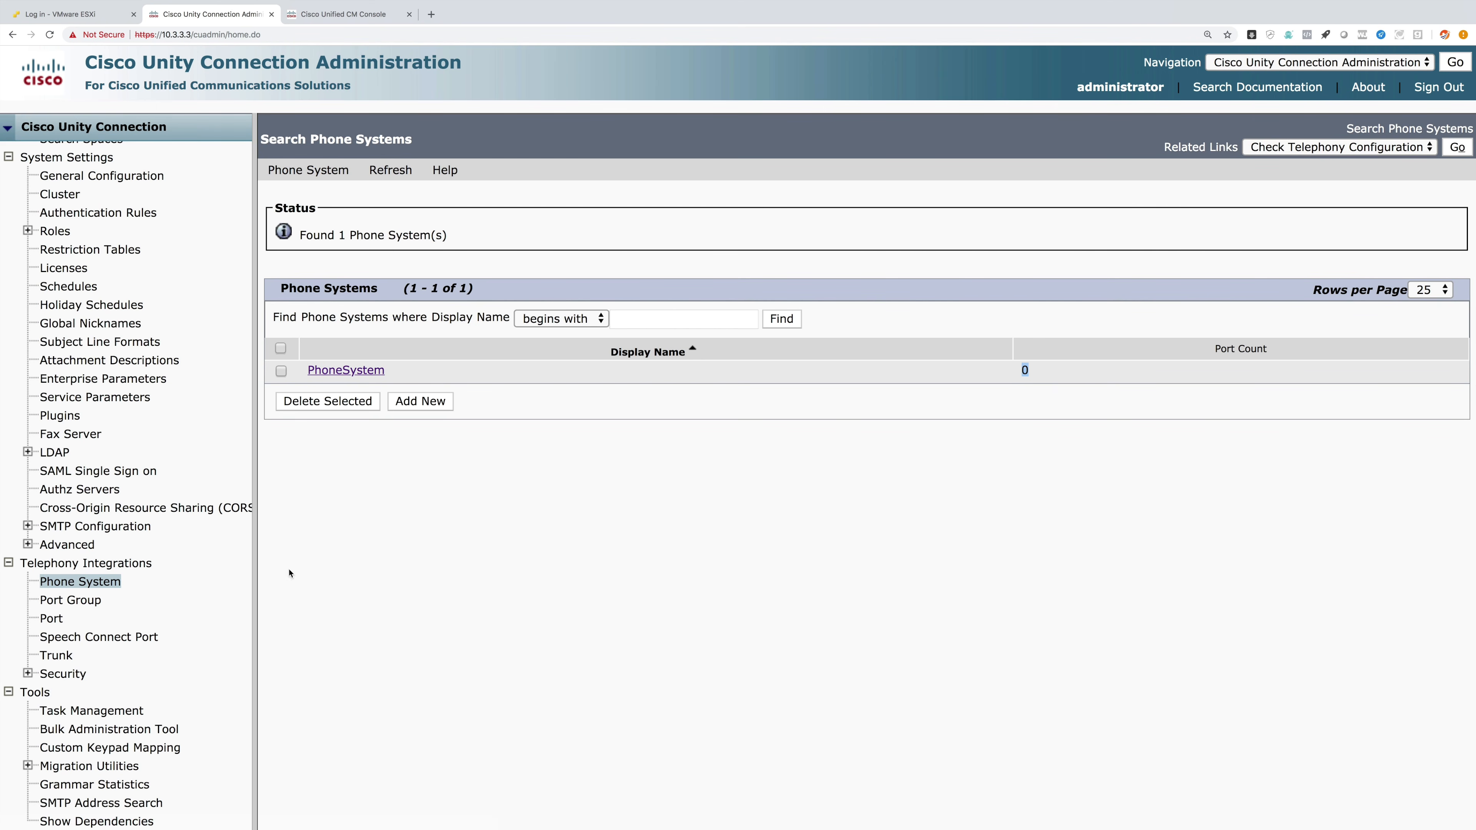
pyautogui.click(329, 370)
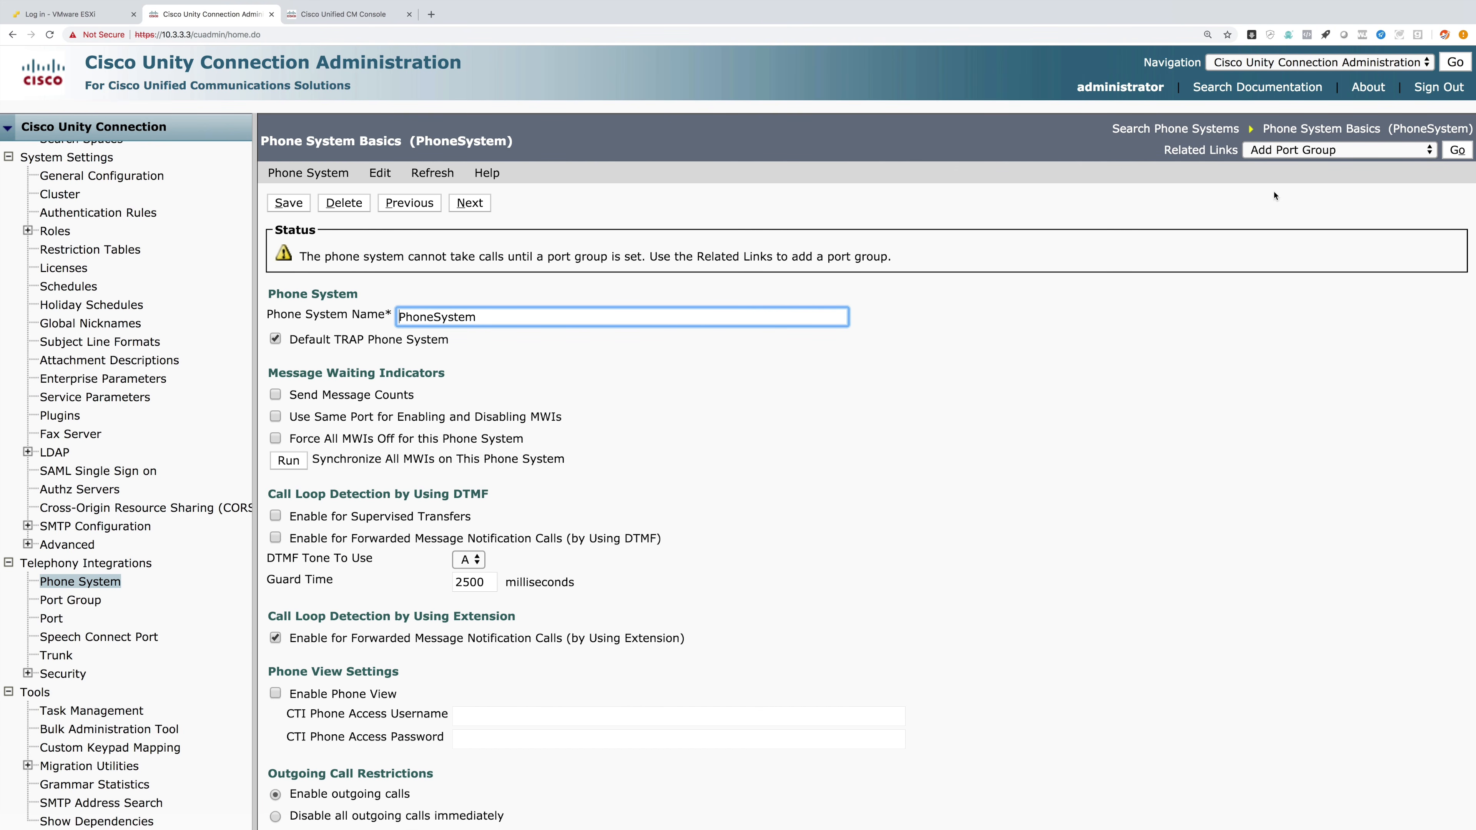
# Add a port group of type SIP to PhoneSystem with primary server IPv4 address 10.3.3.1, and save it.
pyautogui.moveTo(302, 256); pyautogui.dragTo(893, 262)
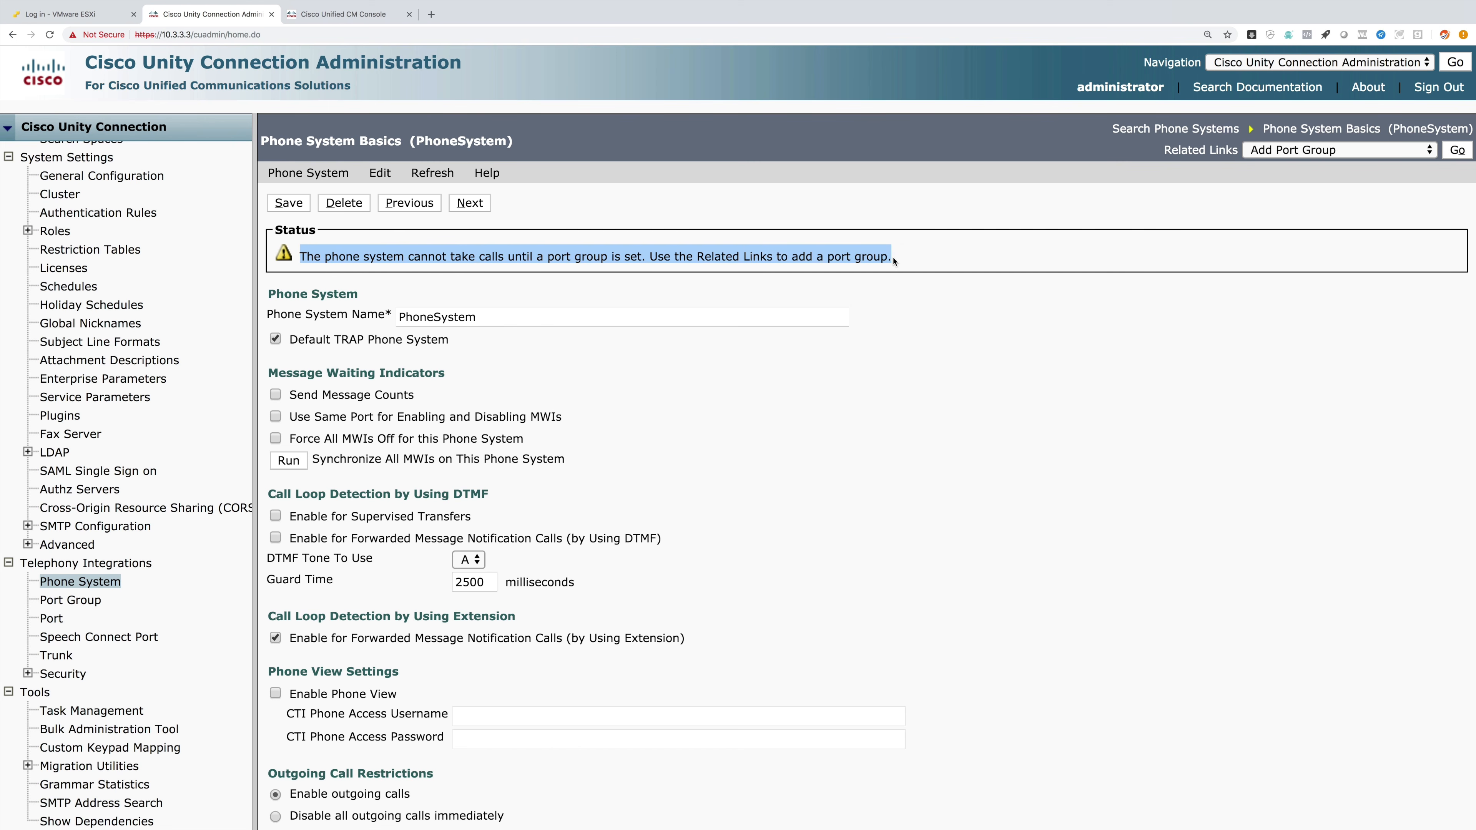
pyautogui.moveTo(1160, 155); pyautogui.dragTo(1239, 152)
pyautogui.click(1456, 156)
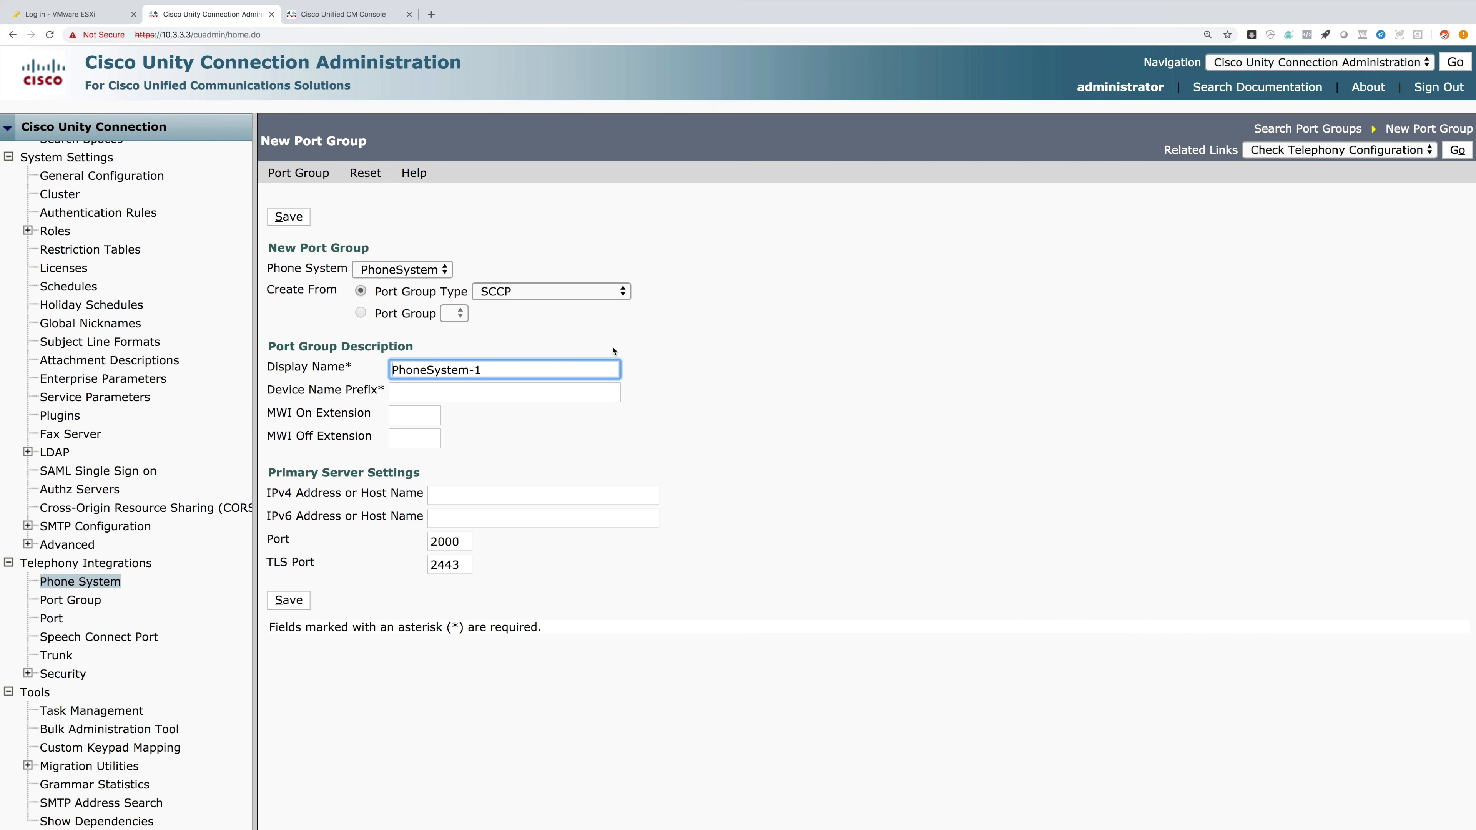
pyautogui.click(505, 294)
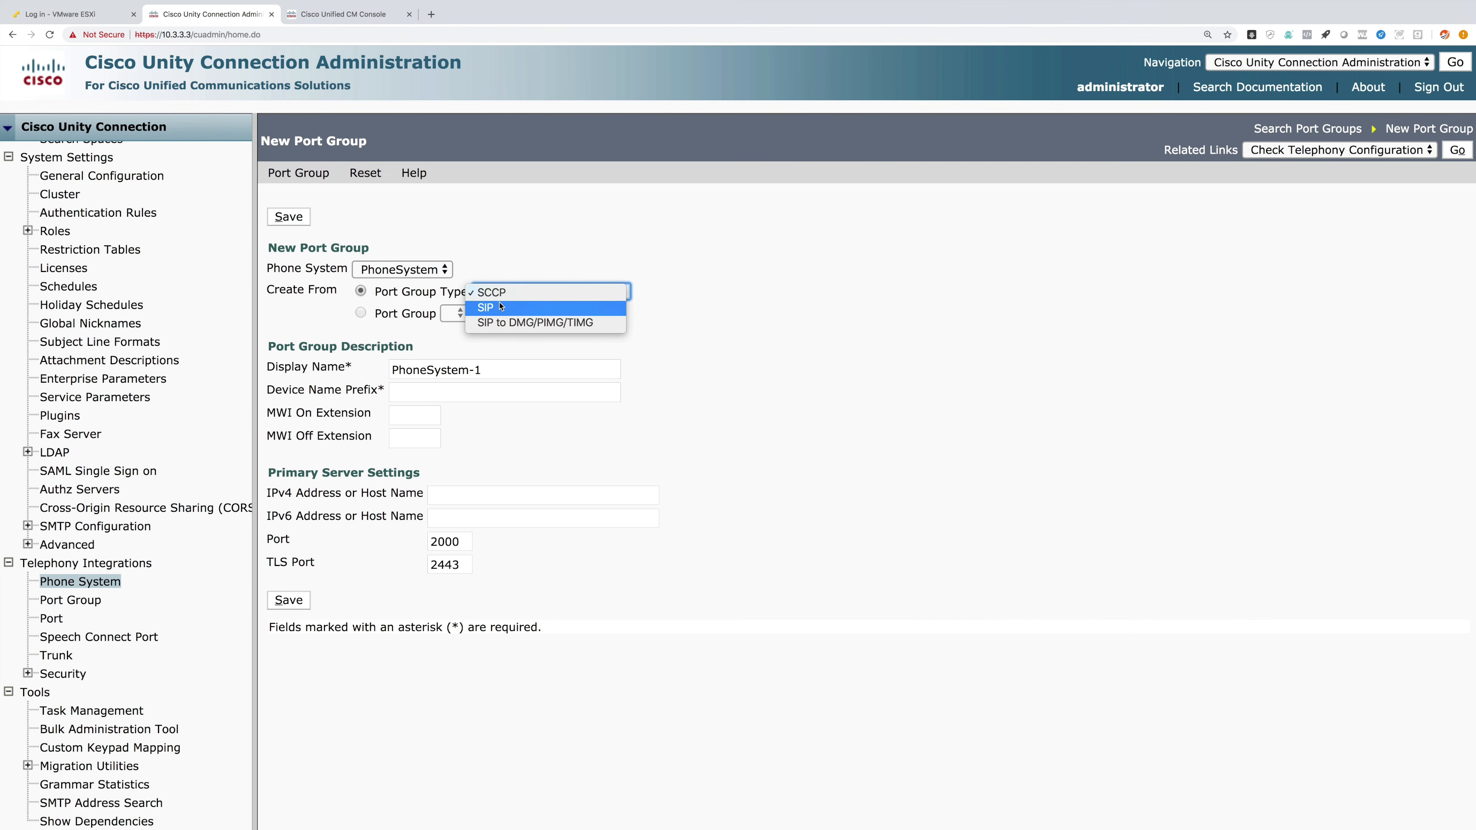
pyautogui.click(498, 308)
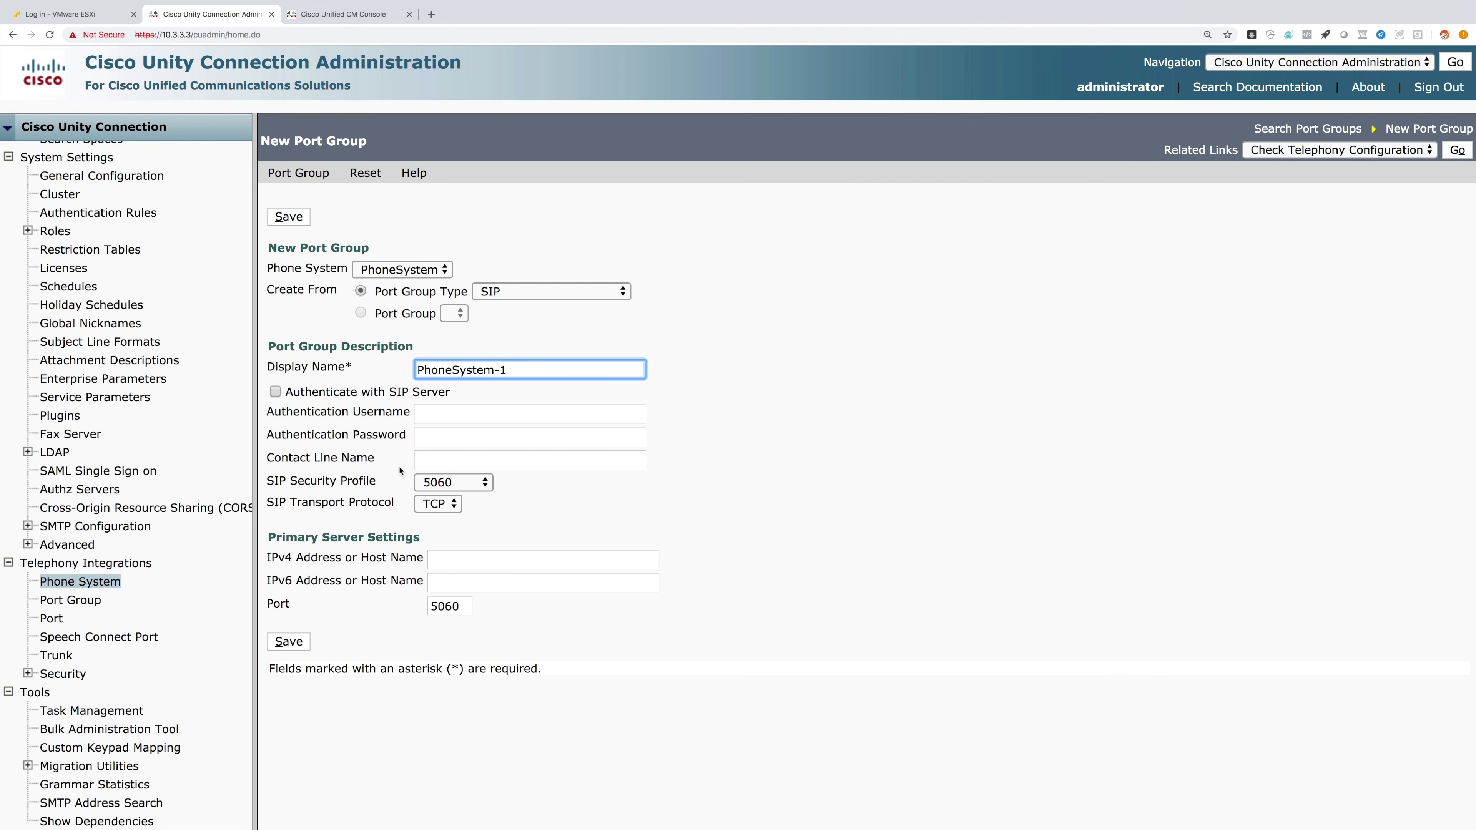
pyautogui.click(447, 558)
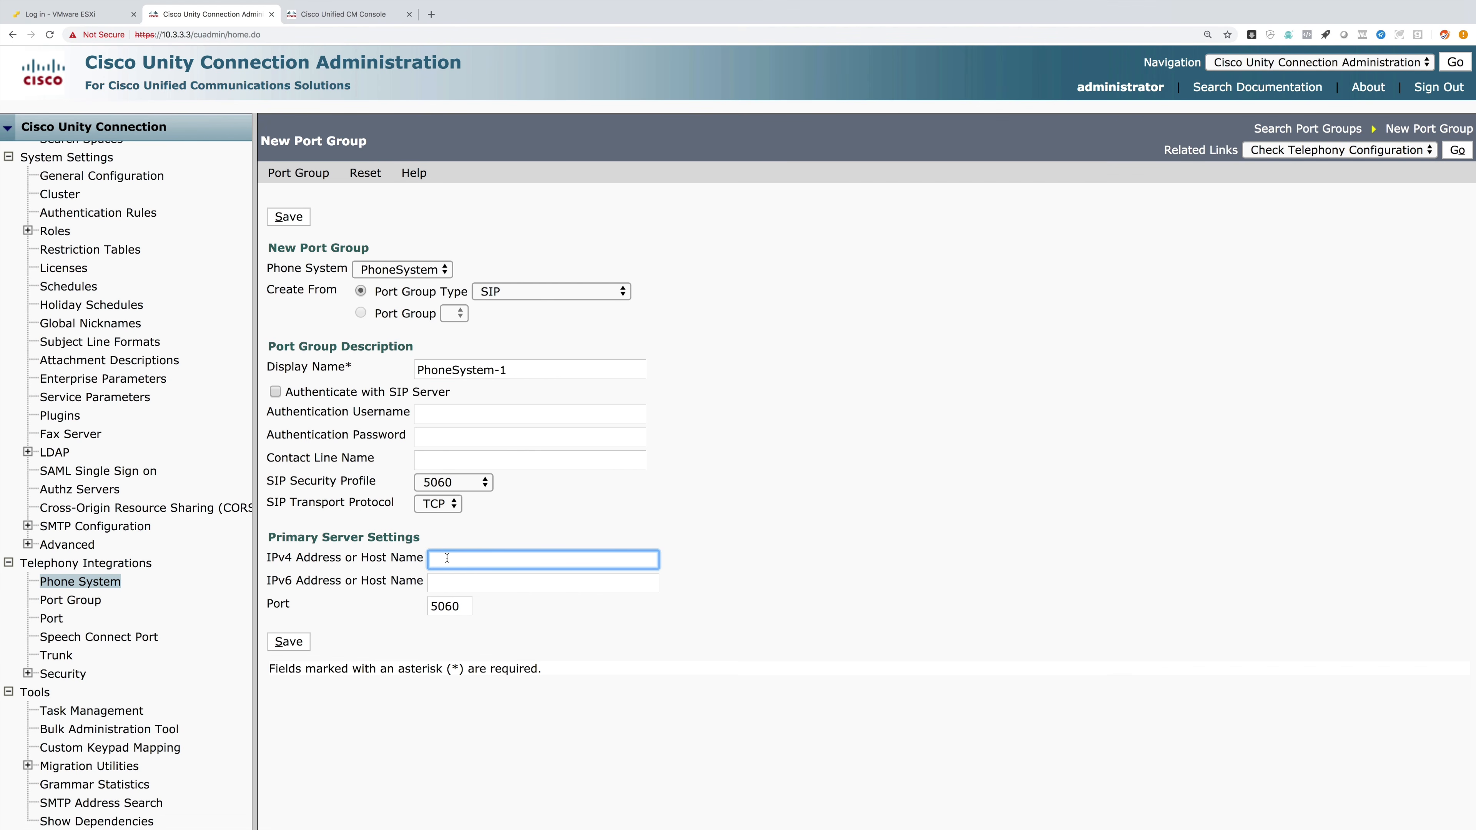
pyautogui.write('10.3.3.1')
pyautogui.click(289, 642)
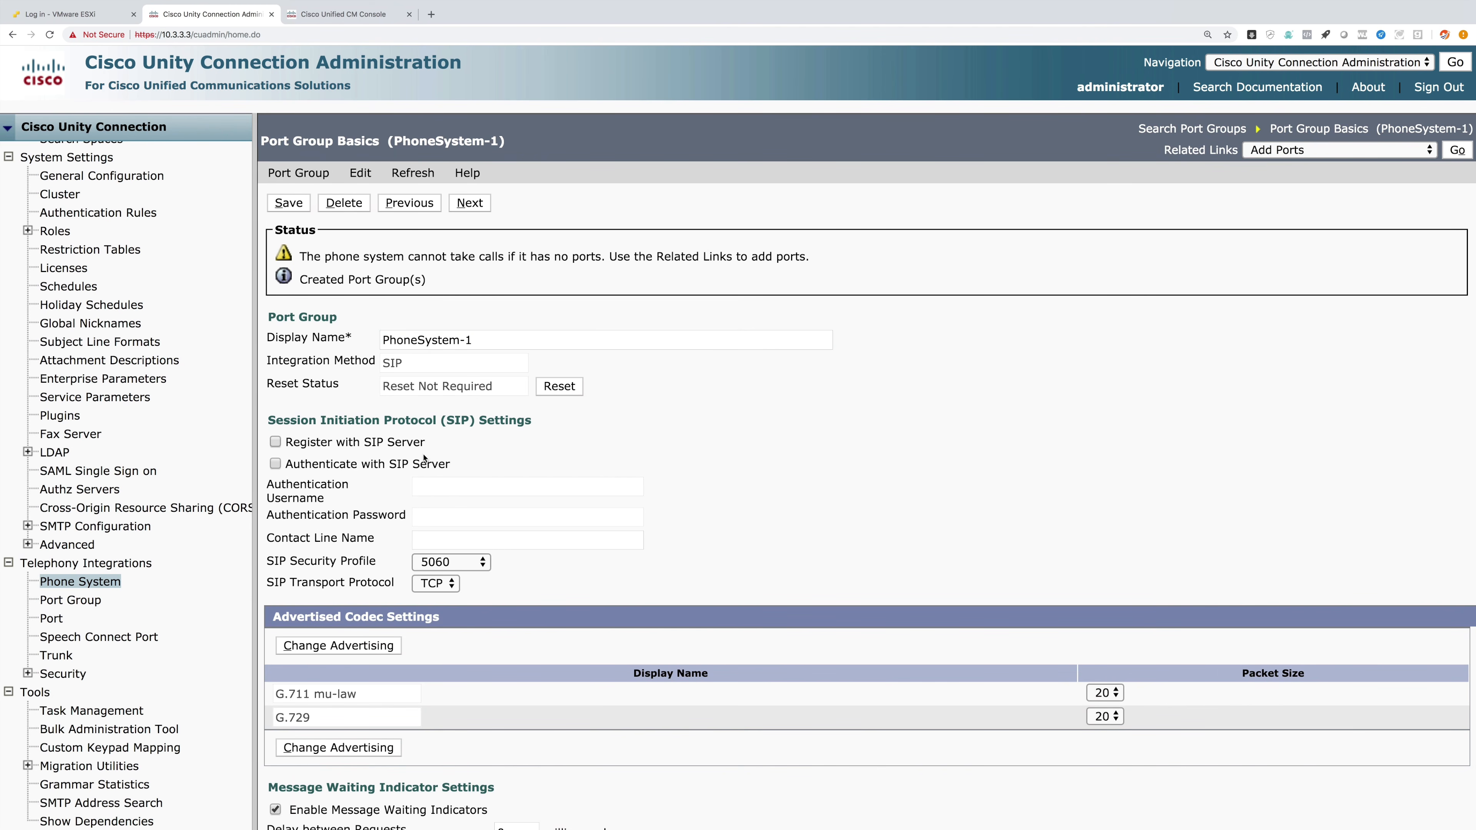
# Enable Register with SIP Server for the PhoneSystem-1 port group, save it and reset the port group.
pyautogui.moveTo(430, 443); pyautogui.dragTo(292, 456)
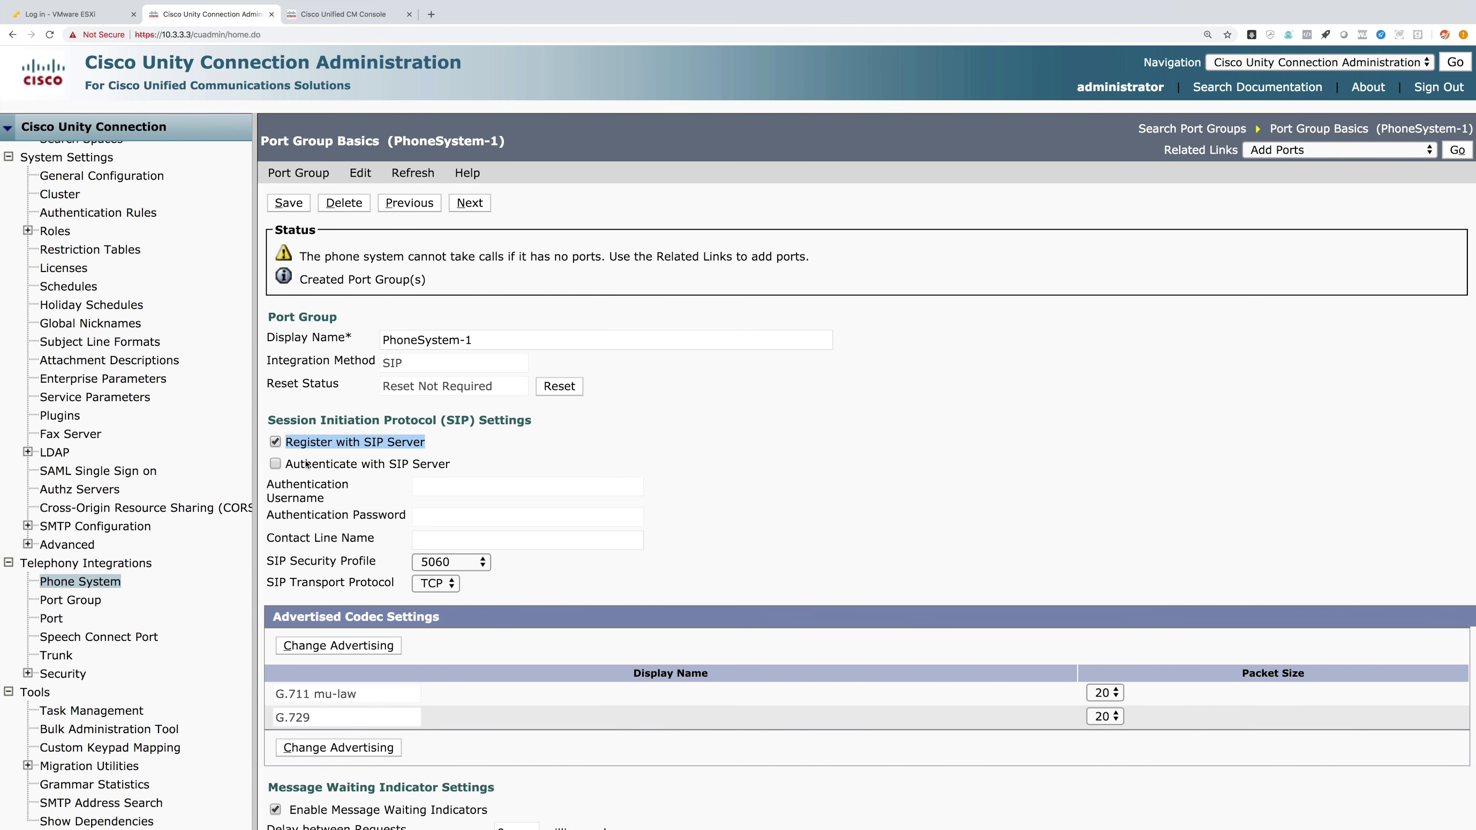
pyautogui.click(286, 205)
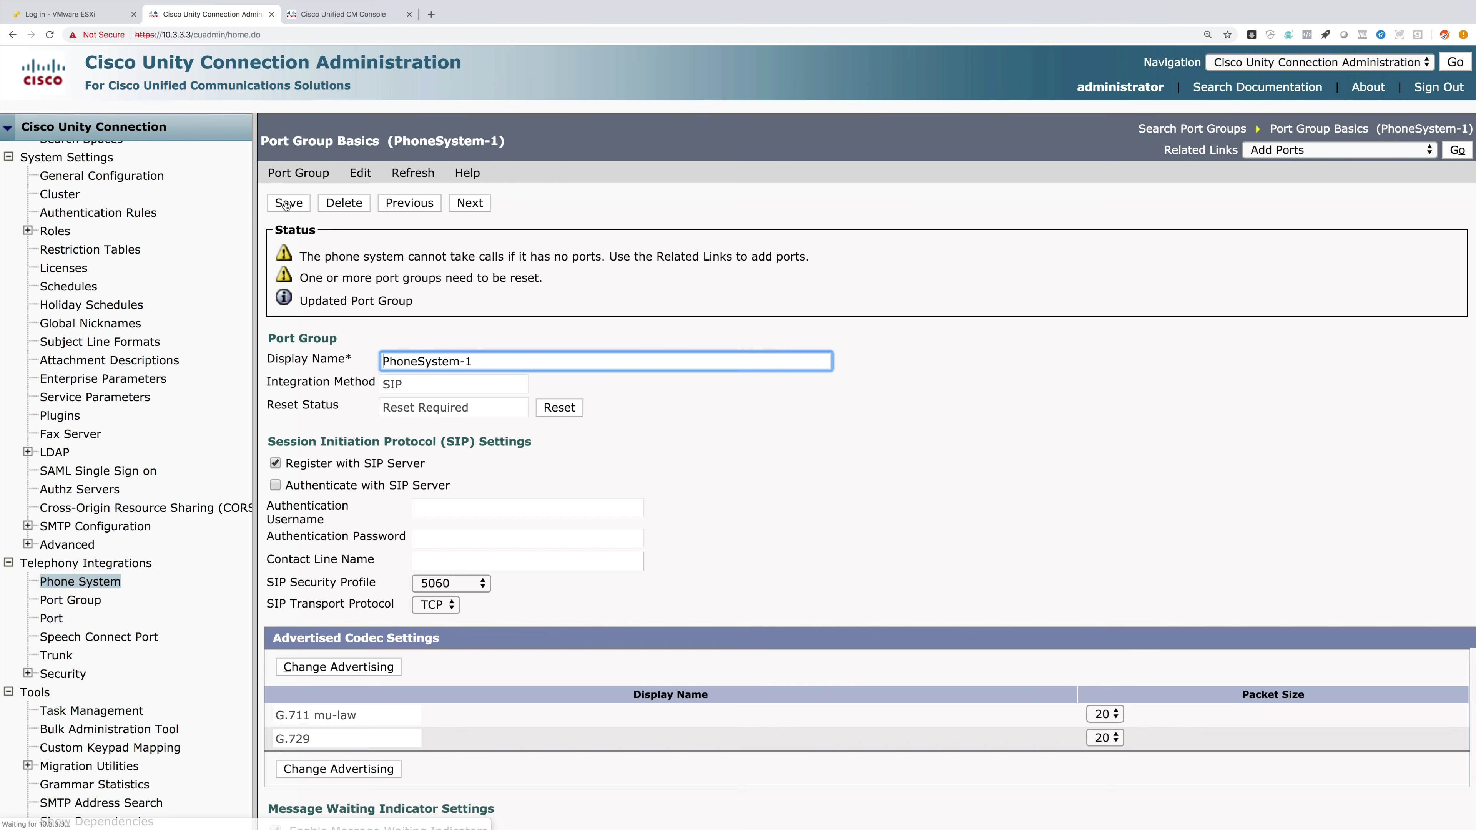
pyautogui.tripleClick(414, 409)
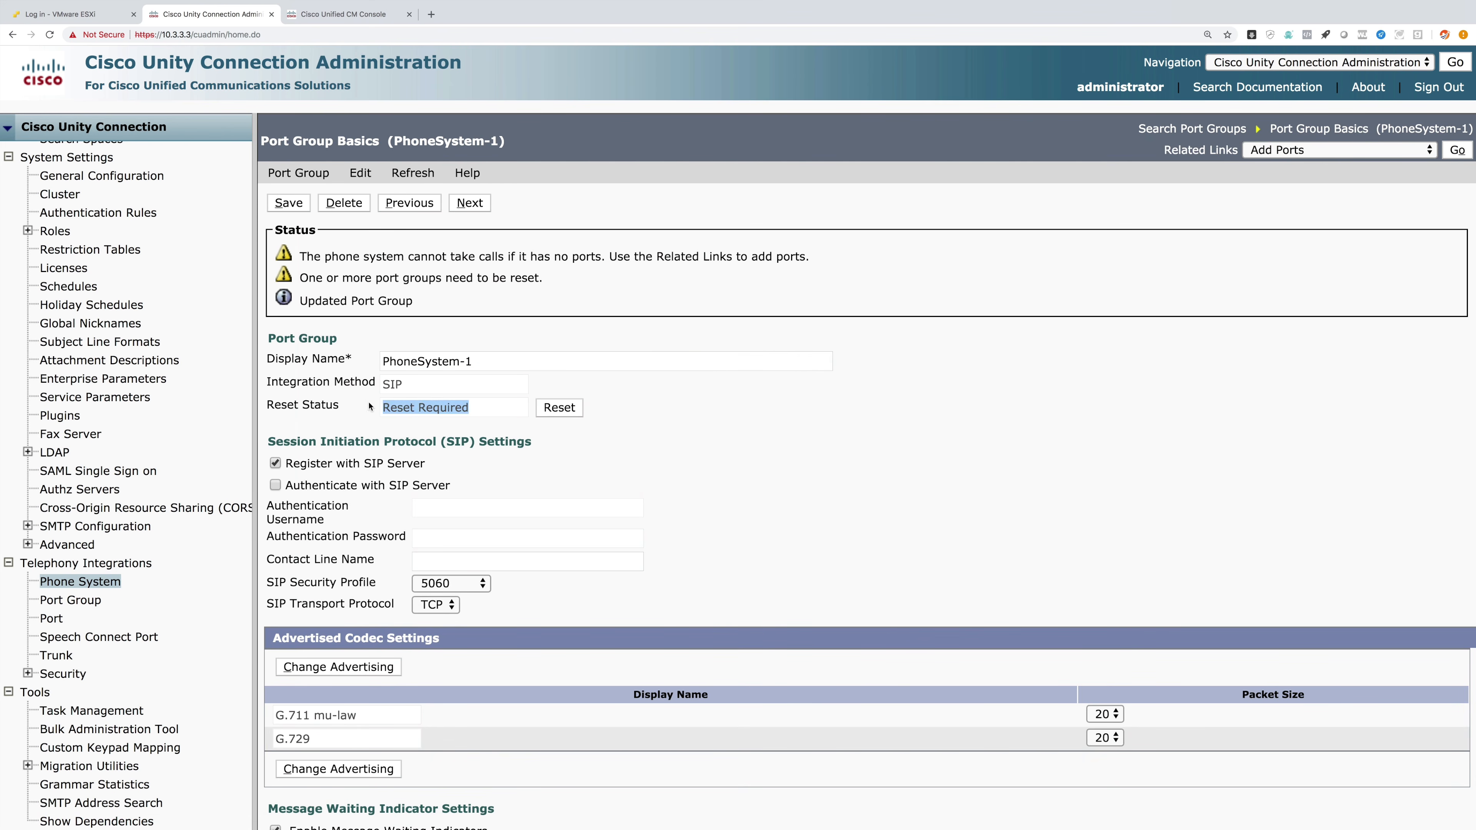
pyautogui.click(561, 408)
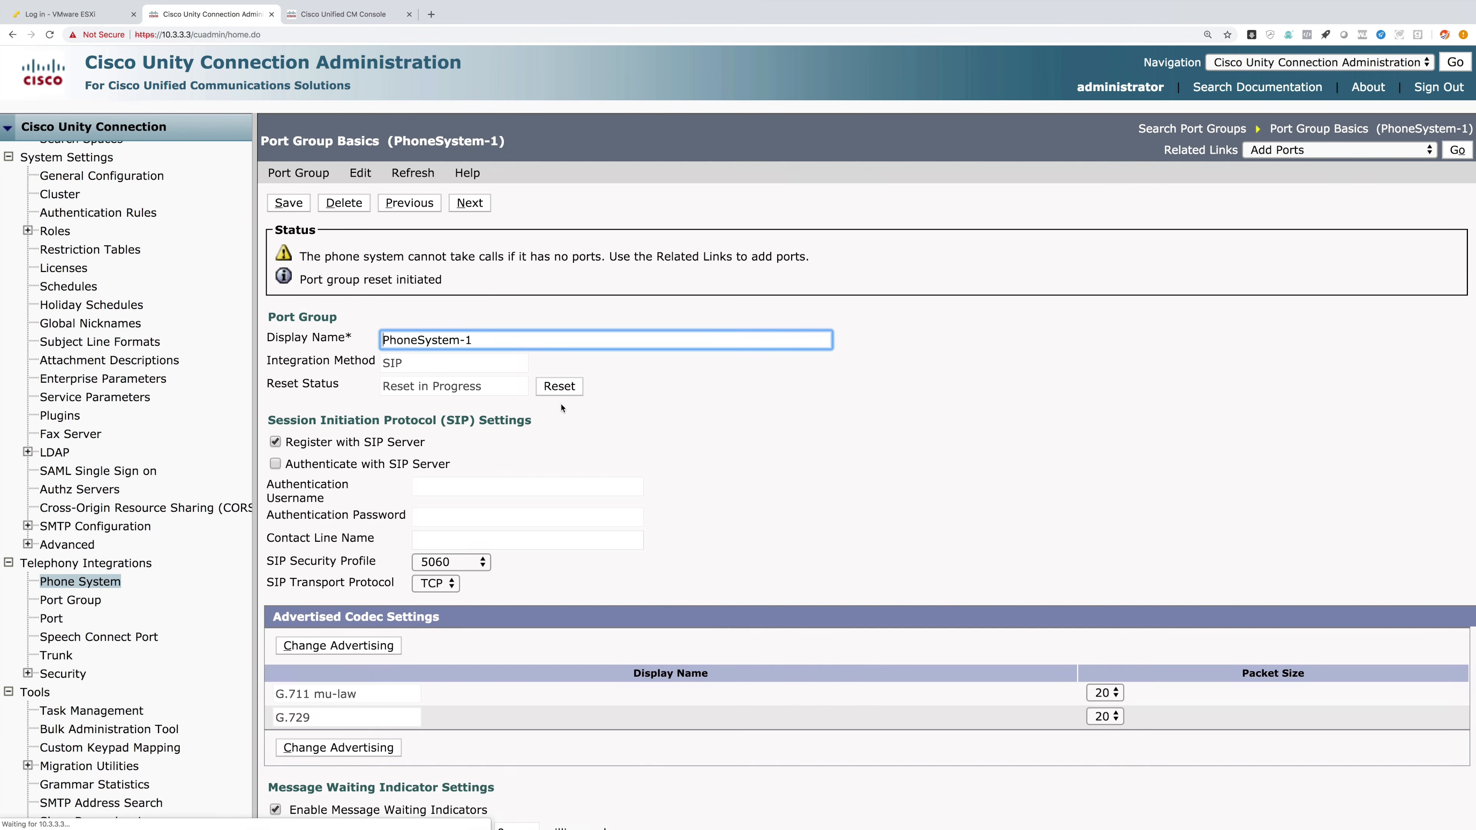
# Add 2 ports to the PhoneSystem-1 port group on server hq-cuc and save them.
pyautogui.moveTo(301, 255); pyautogui.dragTo(417, 260)
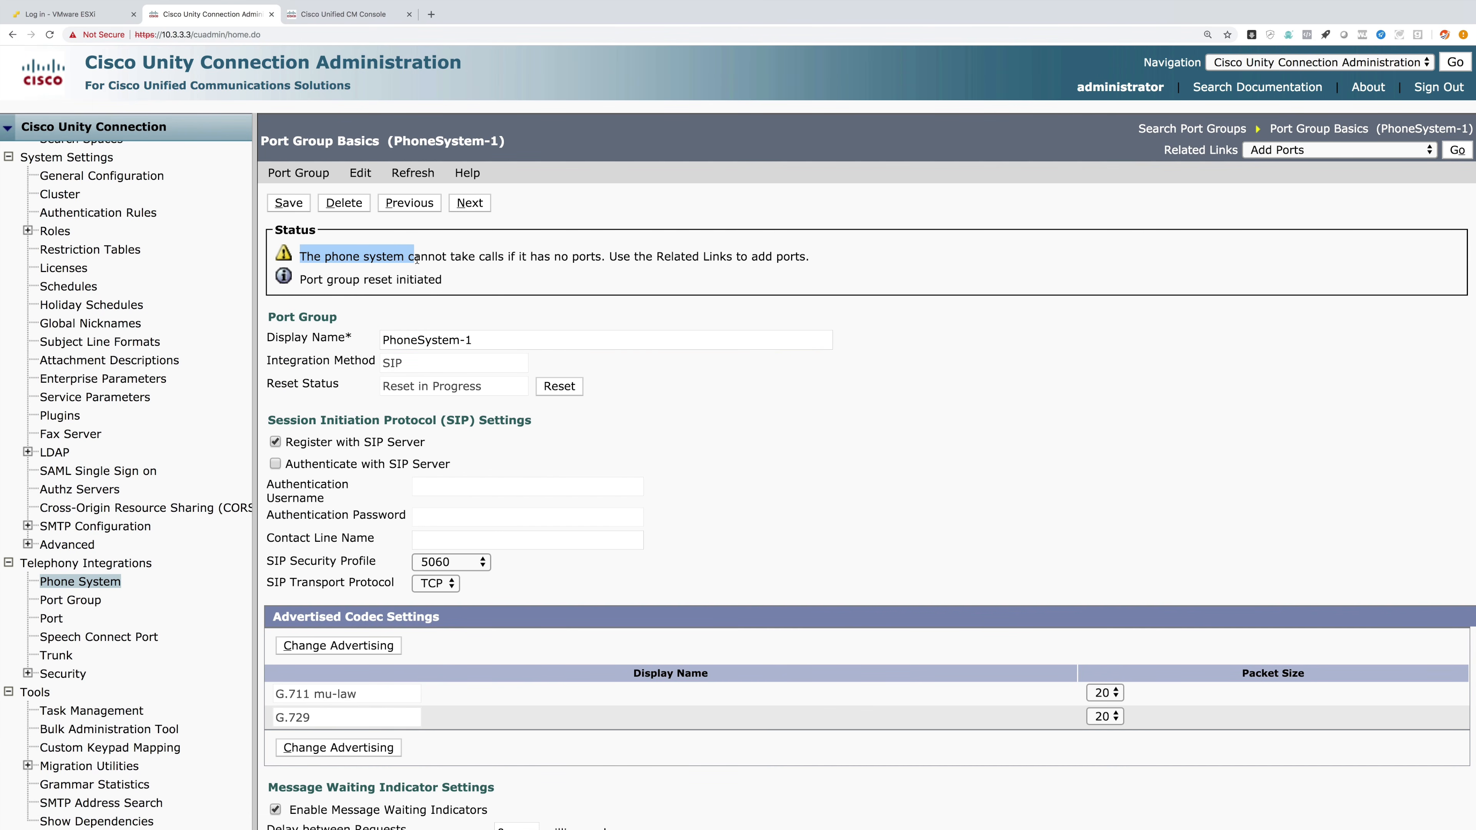
pyautogui.moveTo(416, 260); pyautogui.dragTo(740, 267)
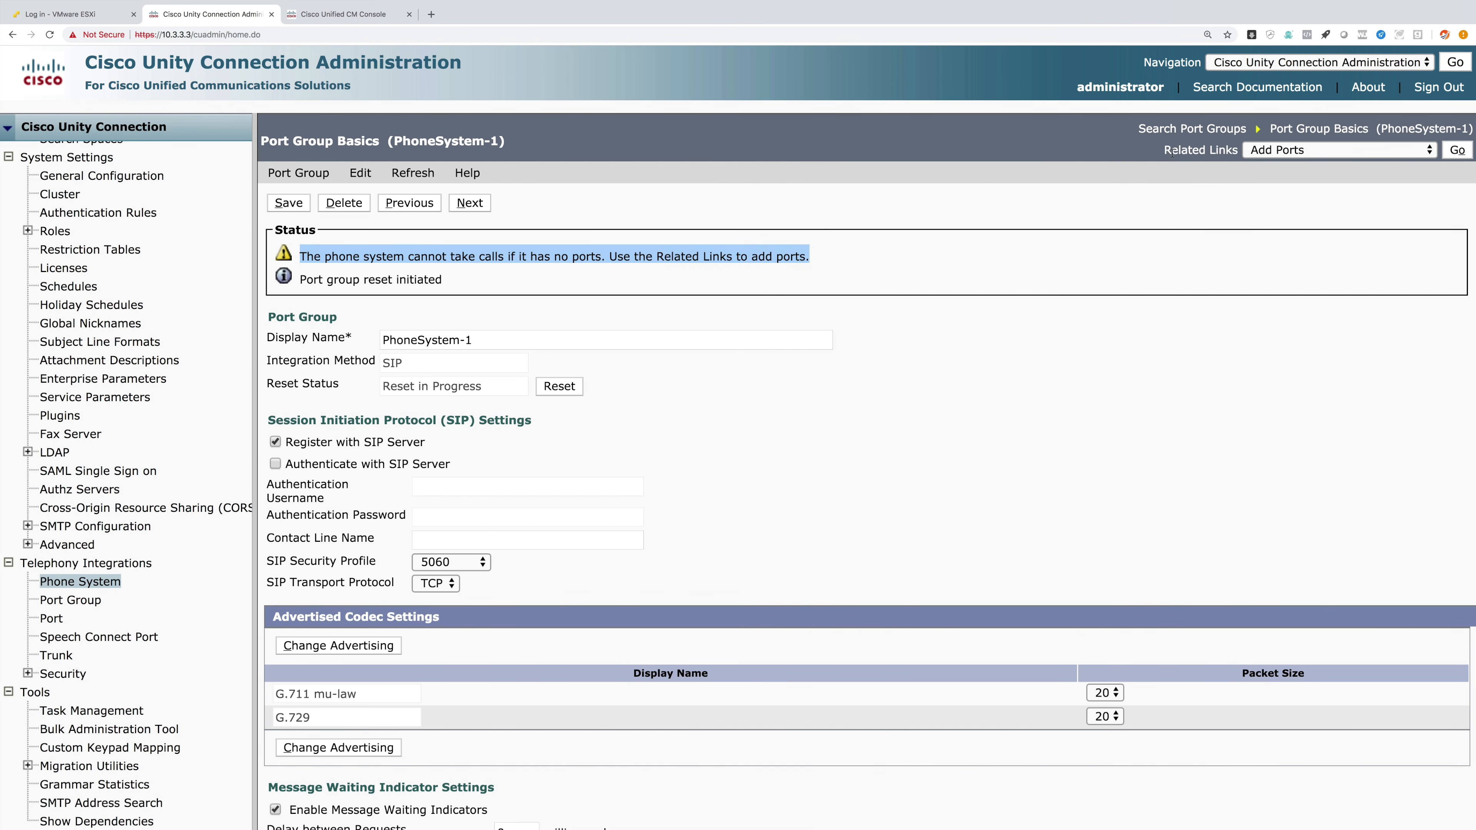
pyautogui.moveTo(1167, 152); pyautogui.dragTo(1414, 162)
pyautogui.click(1457, 150)
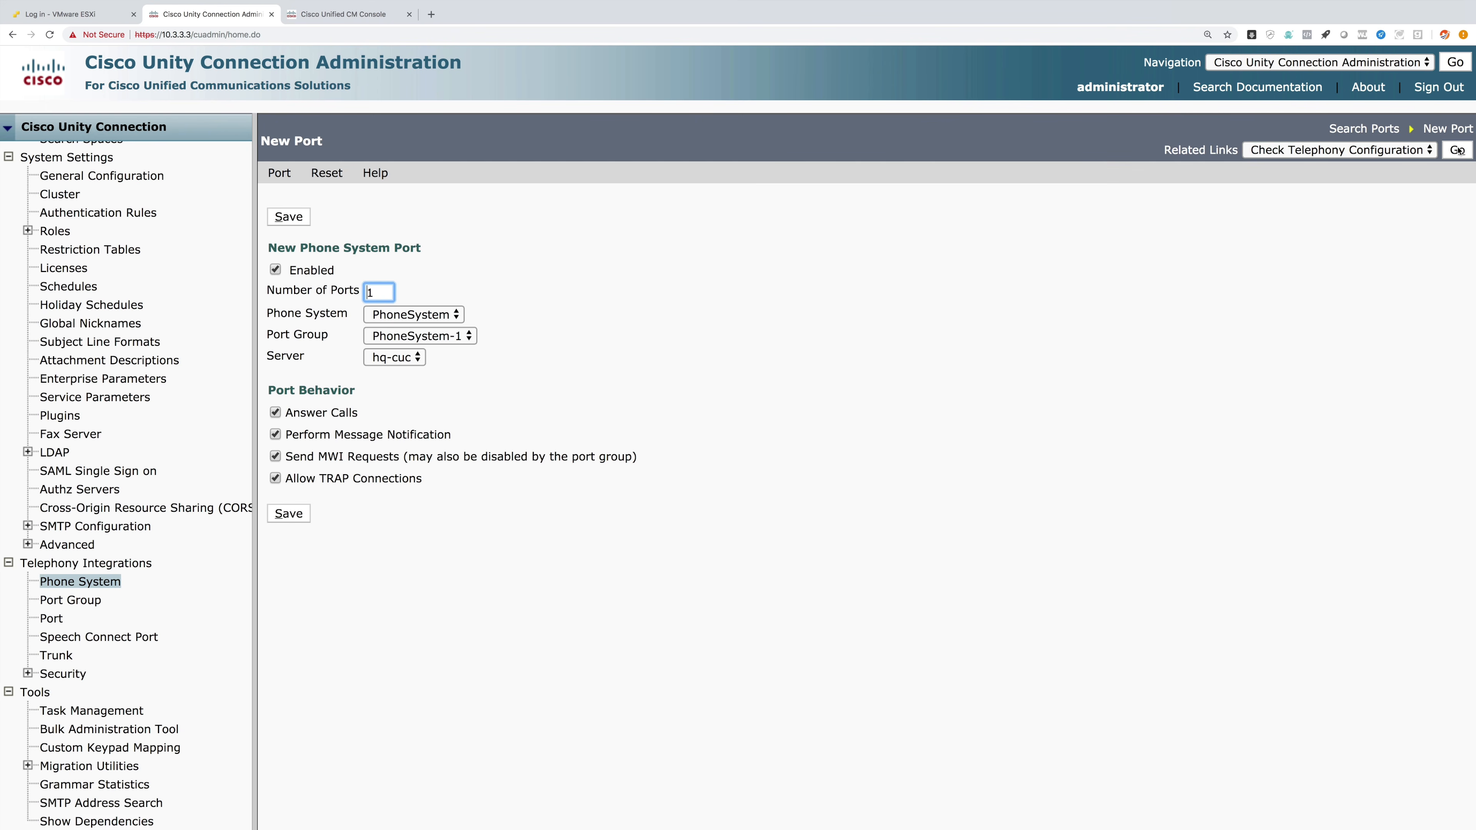
pyautogui.moveTo(381, 293); pyautogui.dragTo(351, 295)
pyautogui.write('2')
pyautogui.click(293, 221)
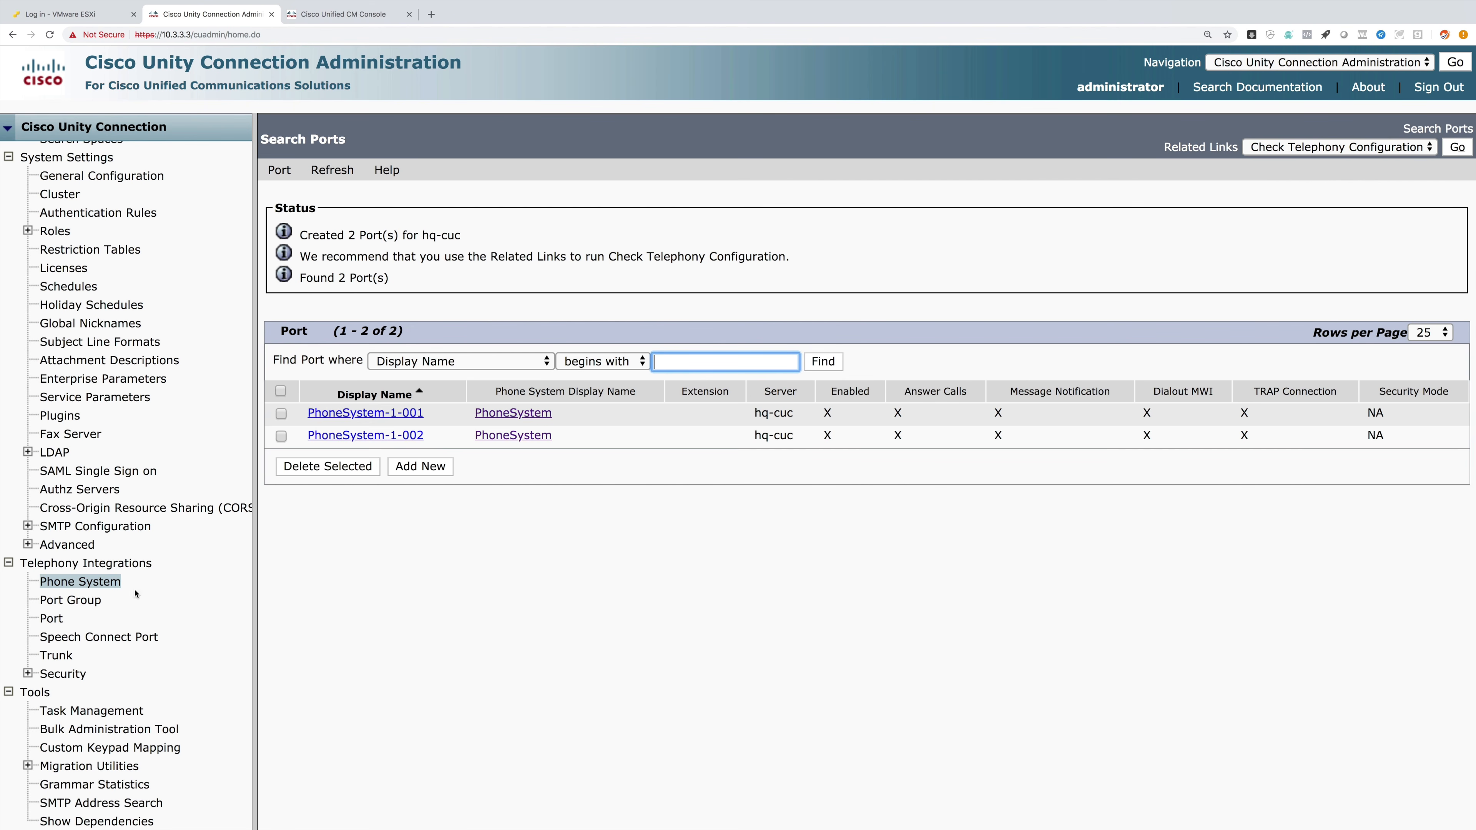
# Reopen PhoneSystem and add a new entry to its Cisco Unified Communications Manager AXL servers.
pyautogui.click(103, 583)
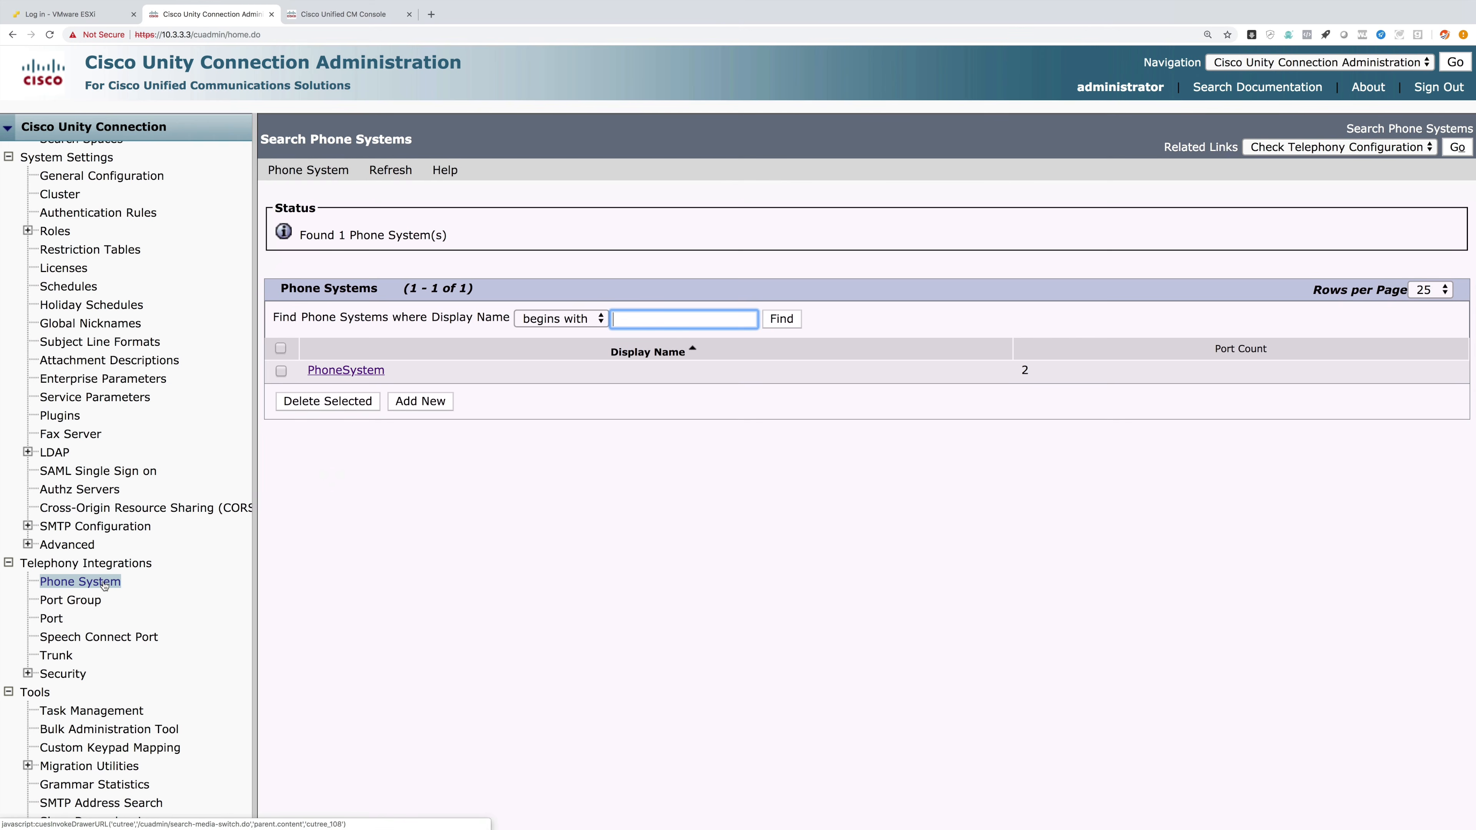
pyautogui.click(337, 372)
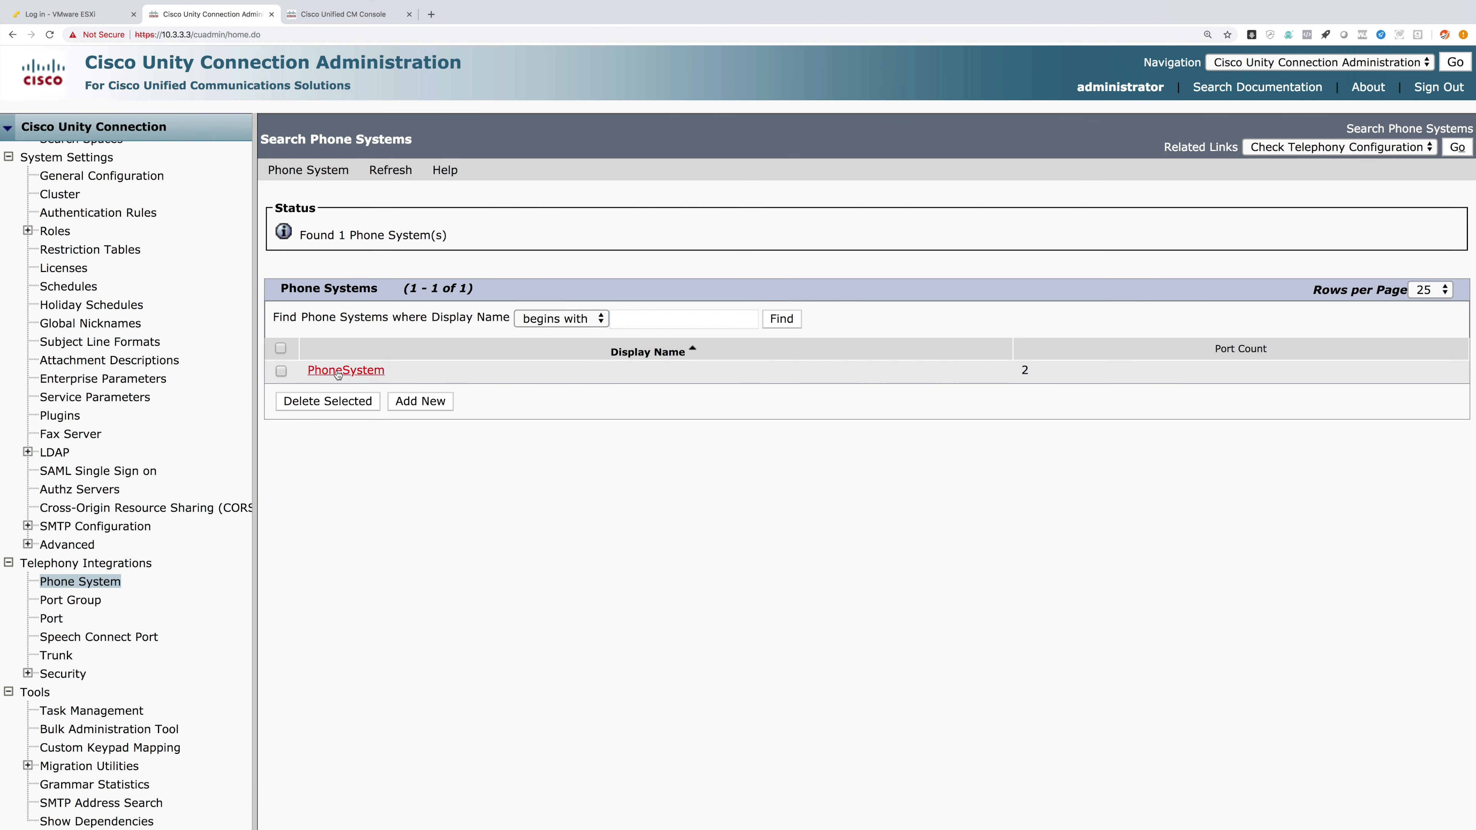
pyautogui.moveTo(383, 177)
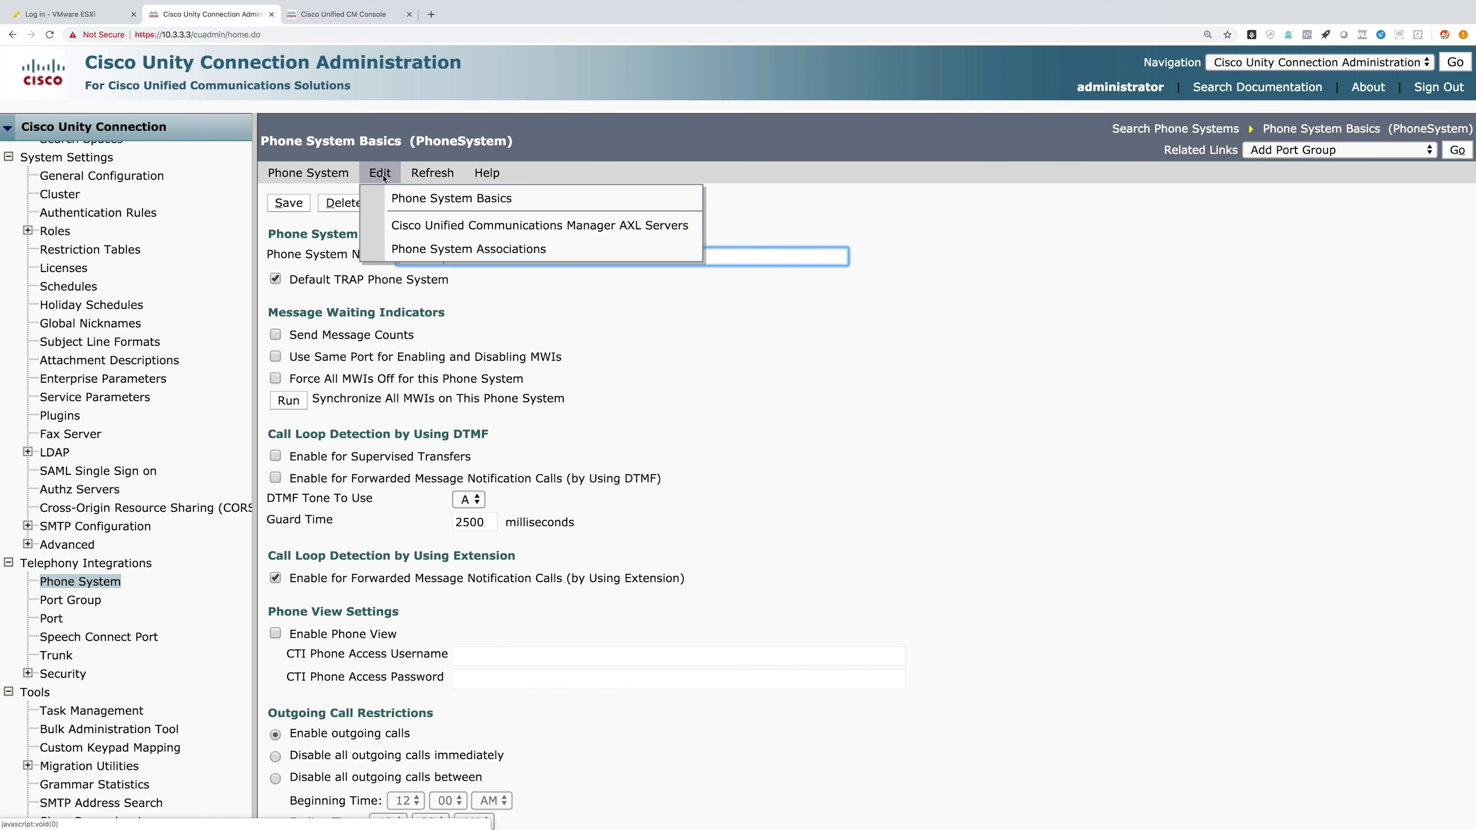
pyautogui.click(418, 227)
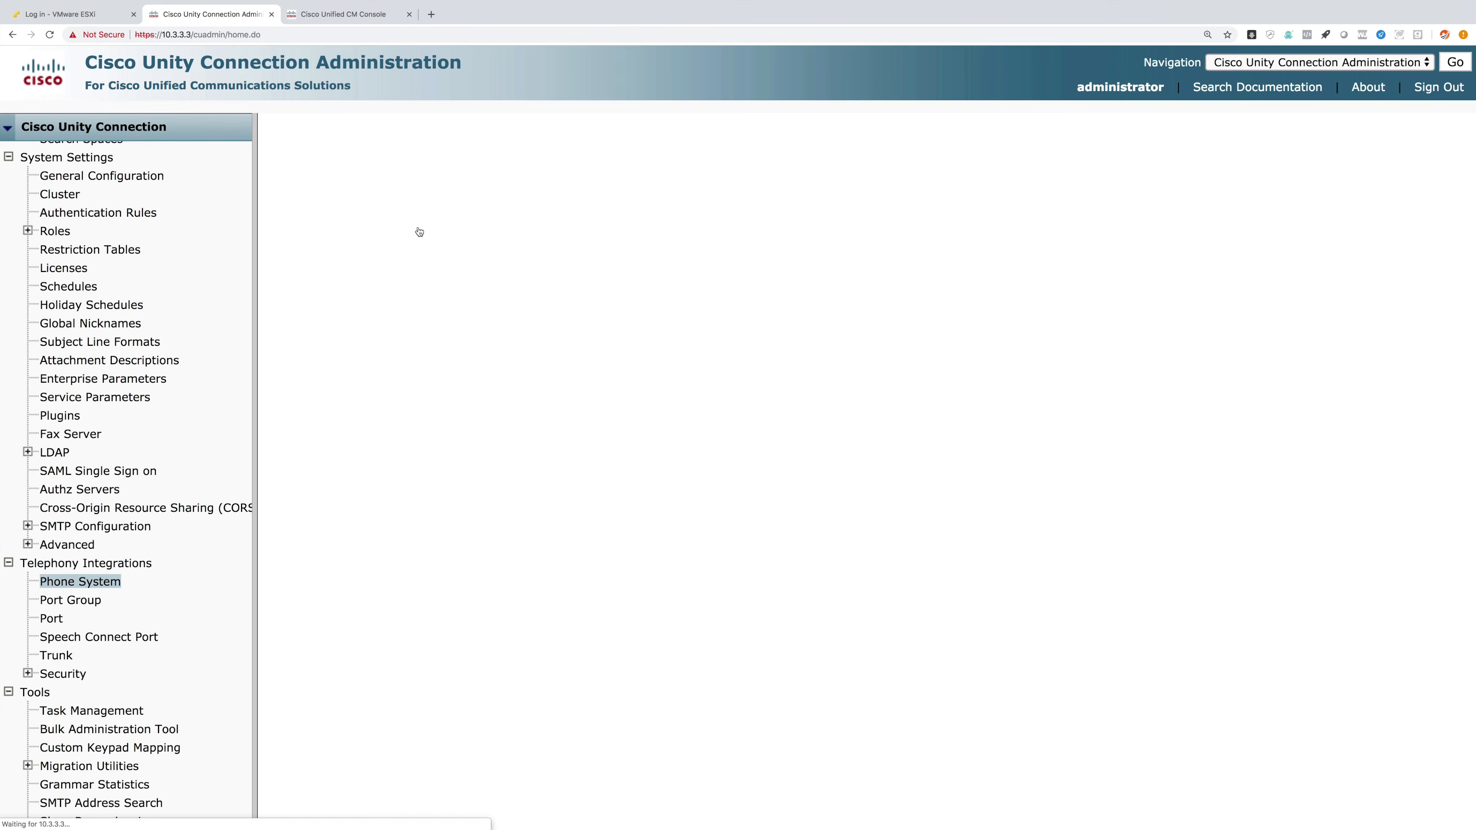
pyautogui.click(420, 263)
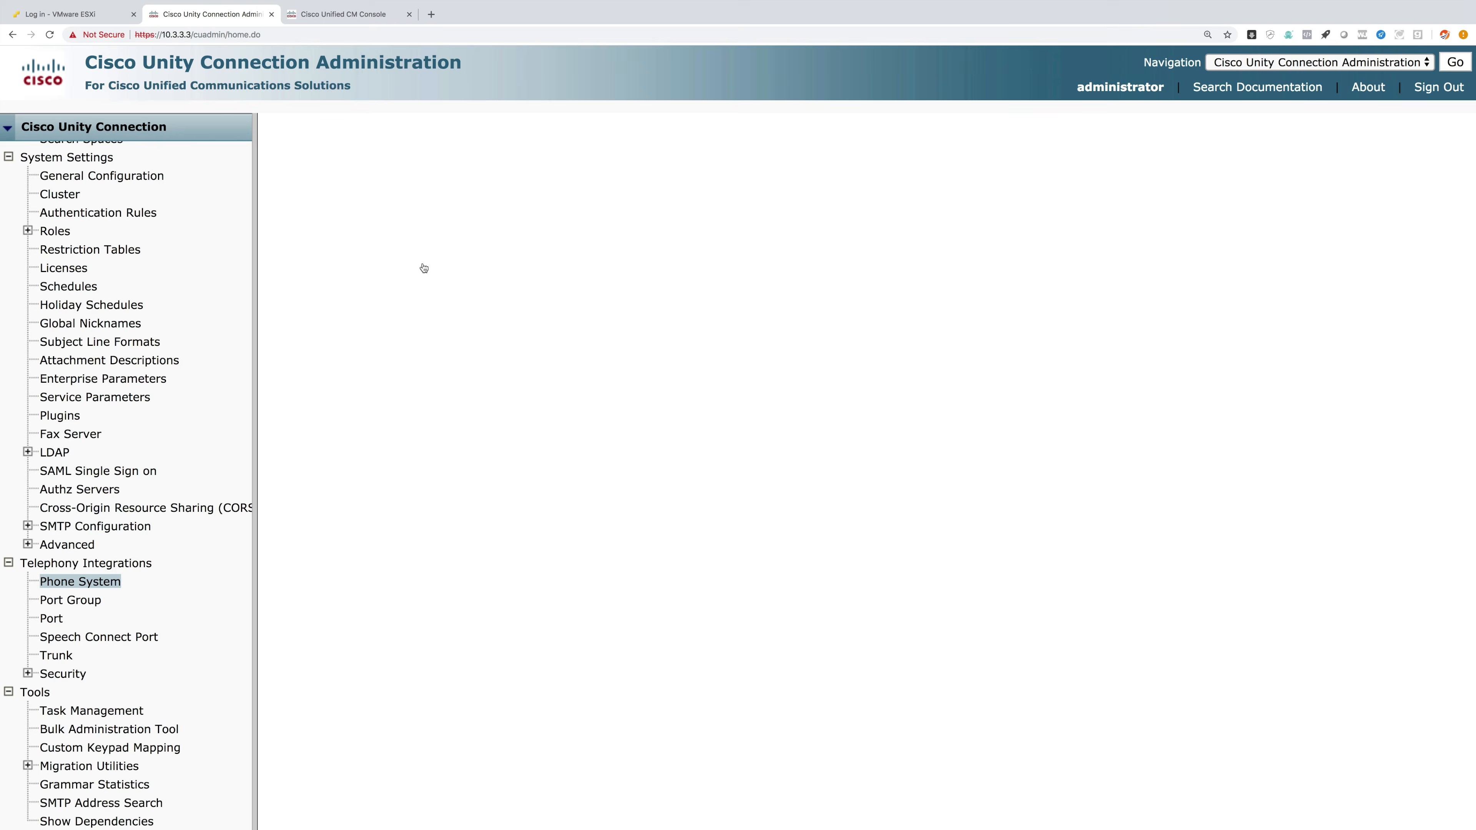
# Set the new AXL server's IP address to 10.3.3.1 and its port to 443.
pyautogui.doubleClick(484, 377)
pyautogui.write('10.3.3.1')
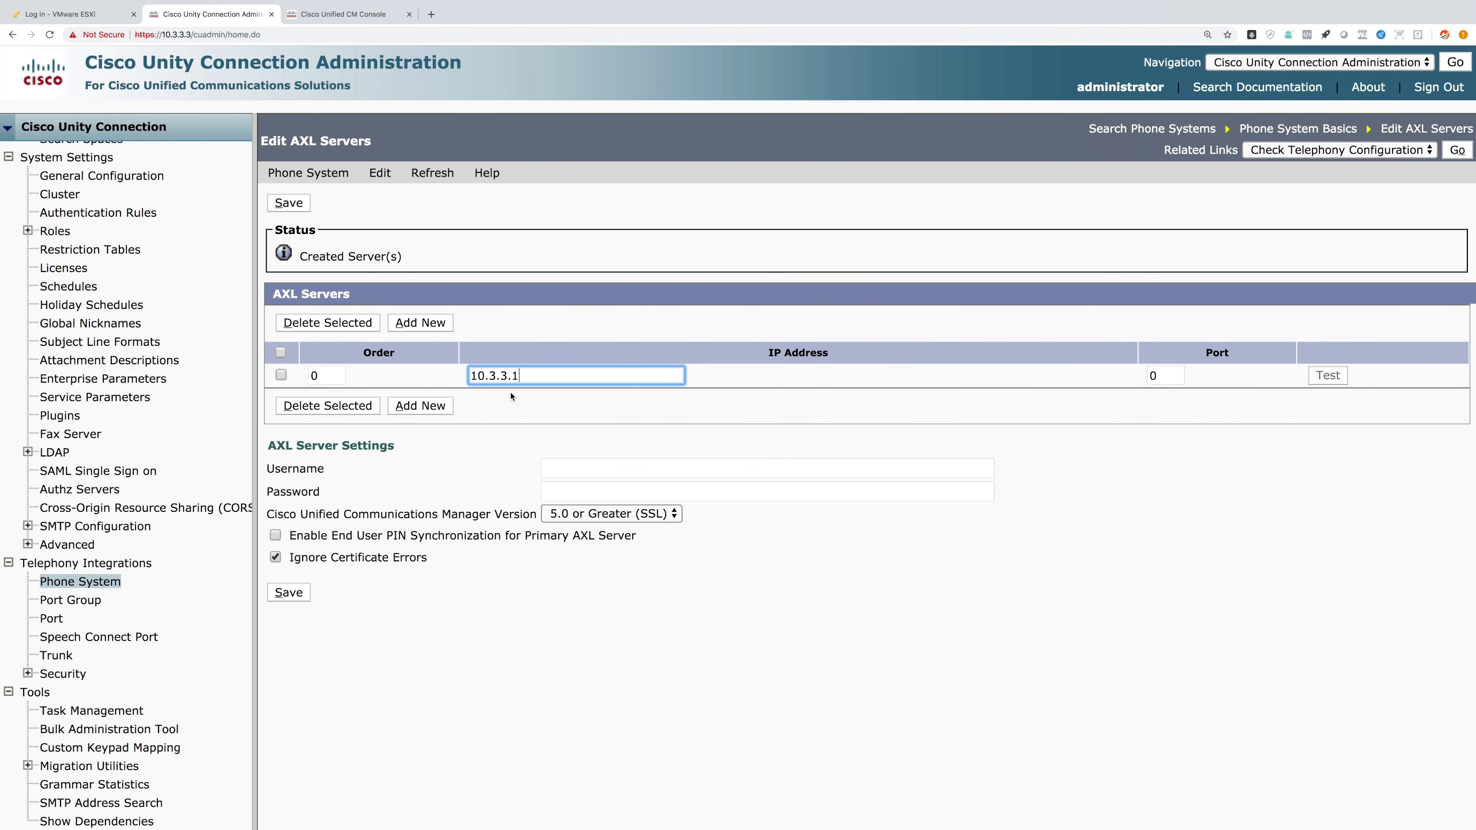
pyautogui.click(1174, 374)
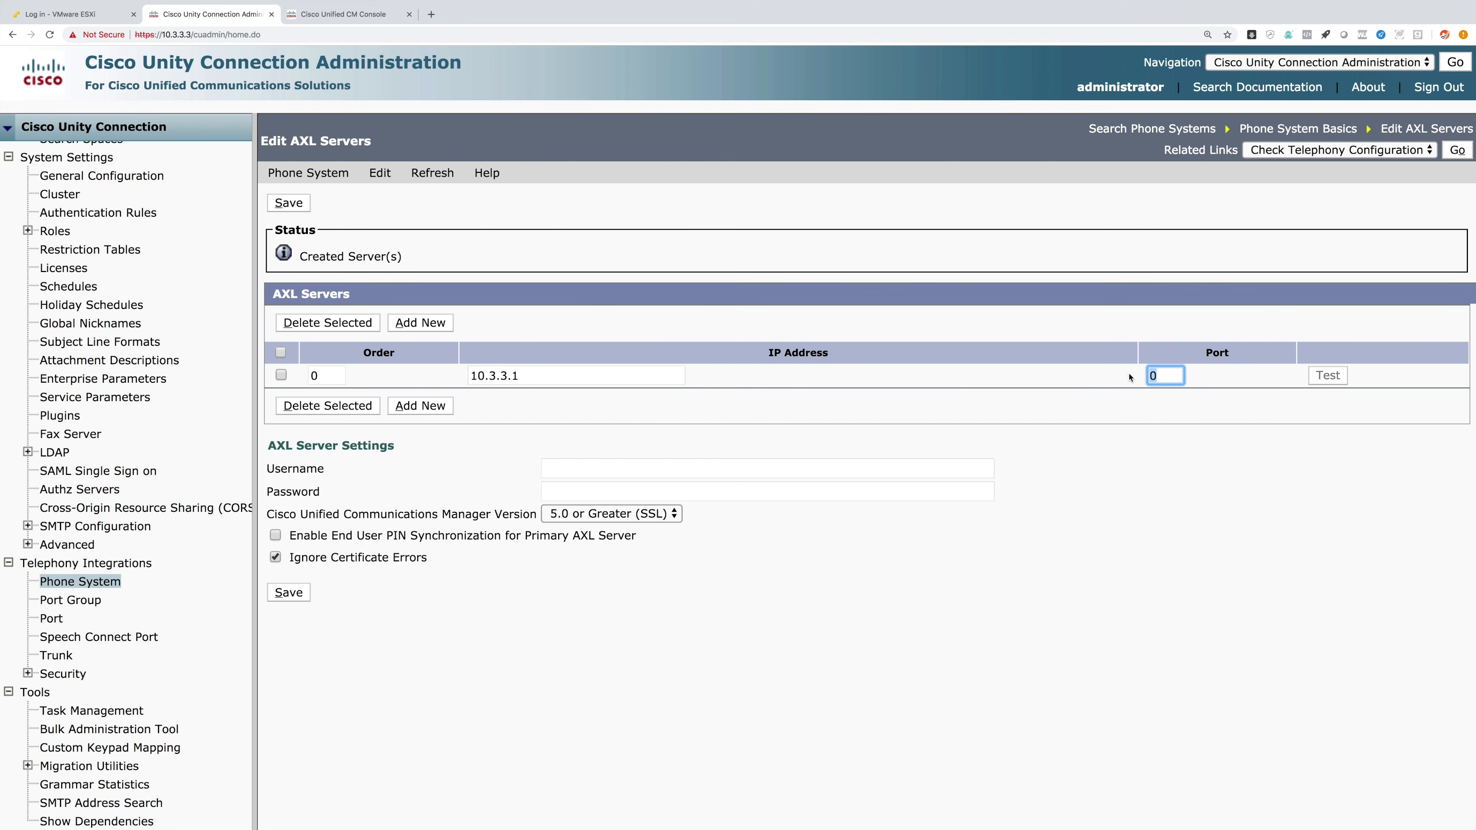
pyautogui.write('443')
# Enter administrator as the AXL username, fill in the AXL account password, and save the AXL server settings.
pyautogui.click(570, 468)
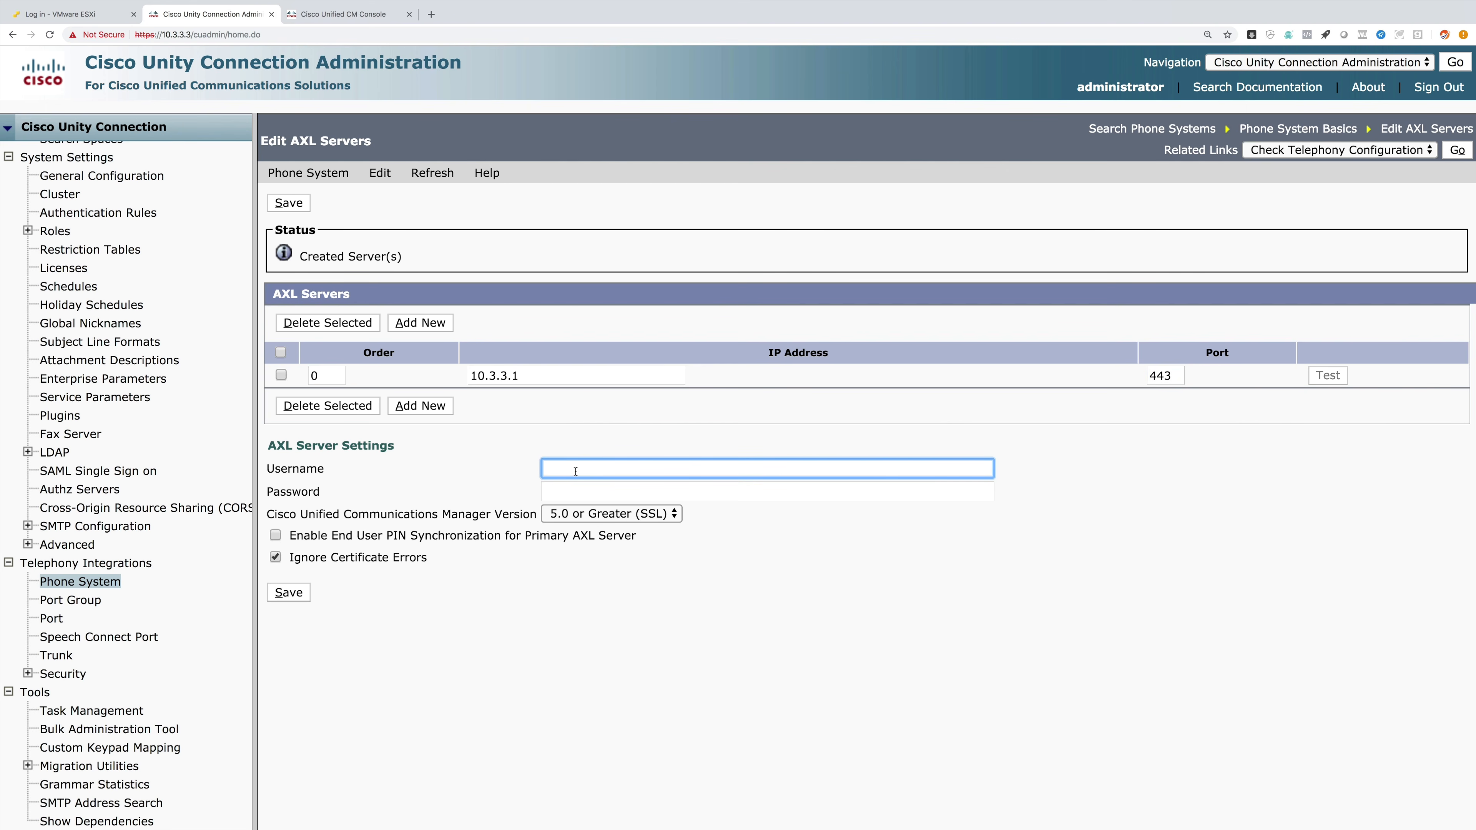
pyautogui.write('administrator')
pyautogui.press('Tab')
pyautogui.write('•••••••••')
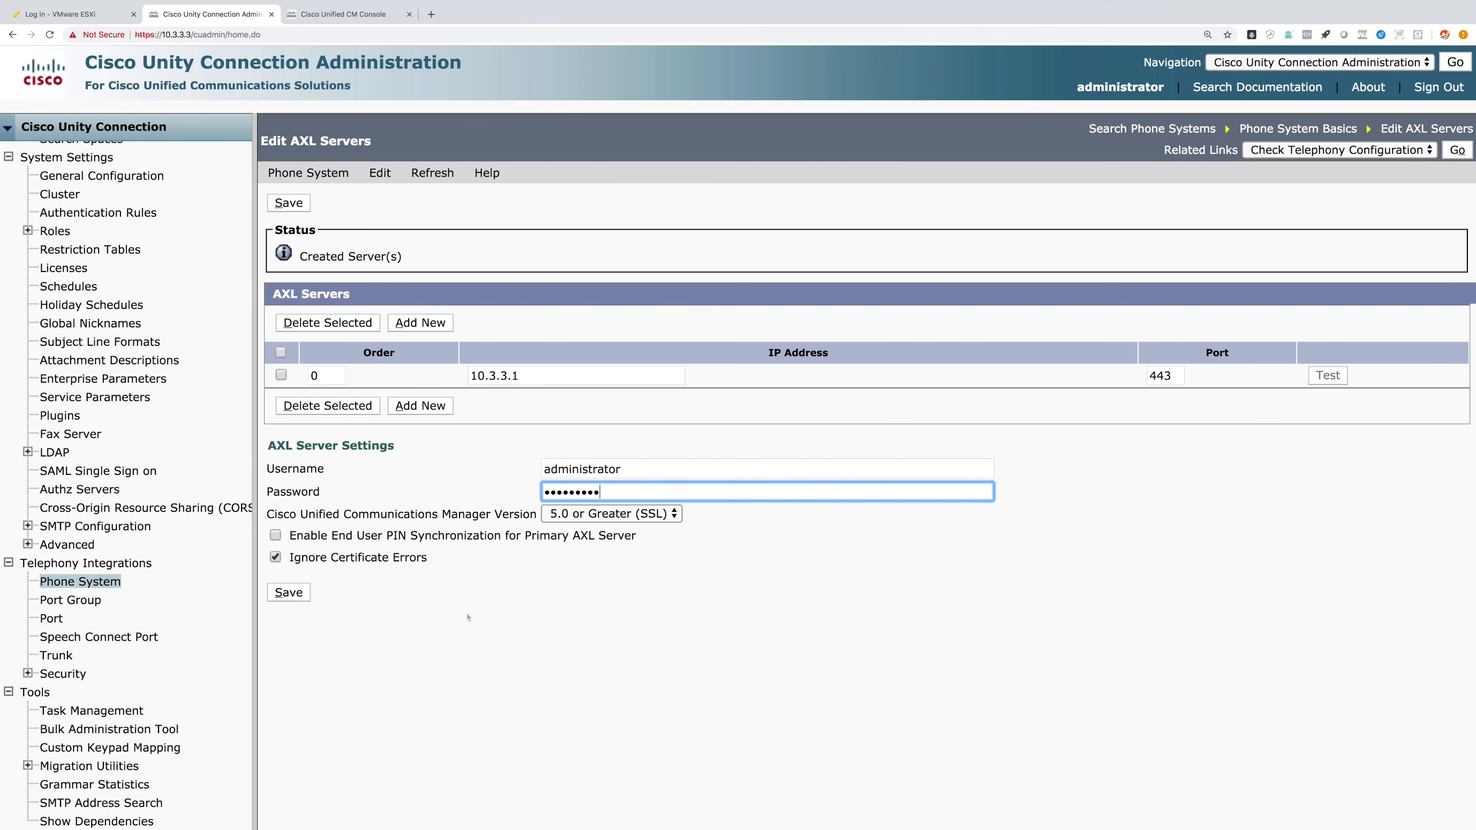
pyautogui.click(289, 594)
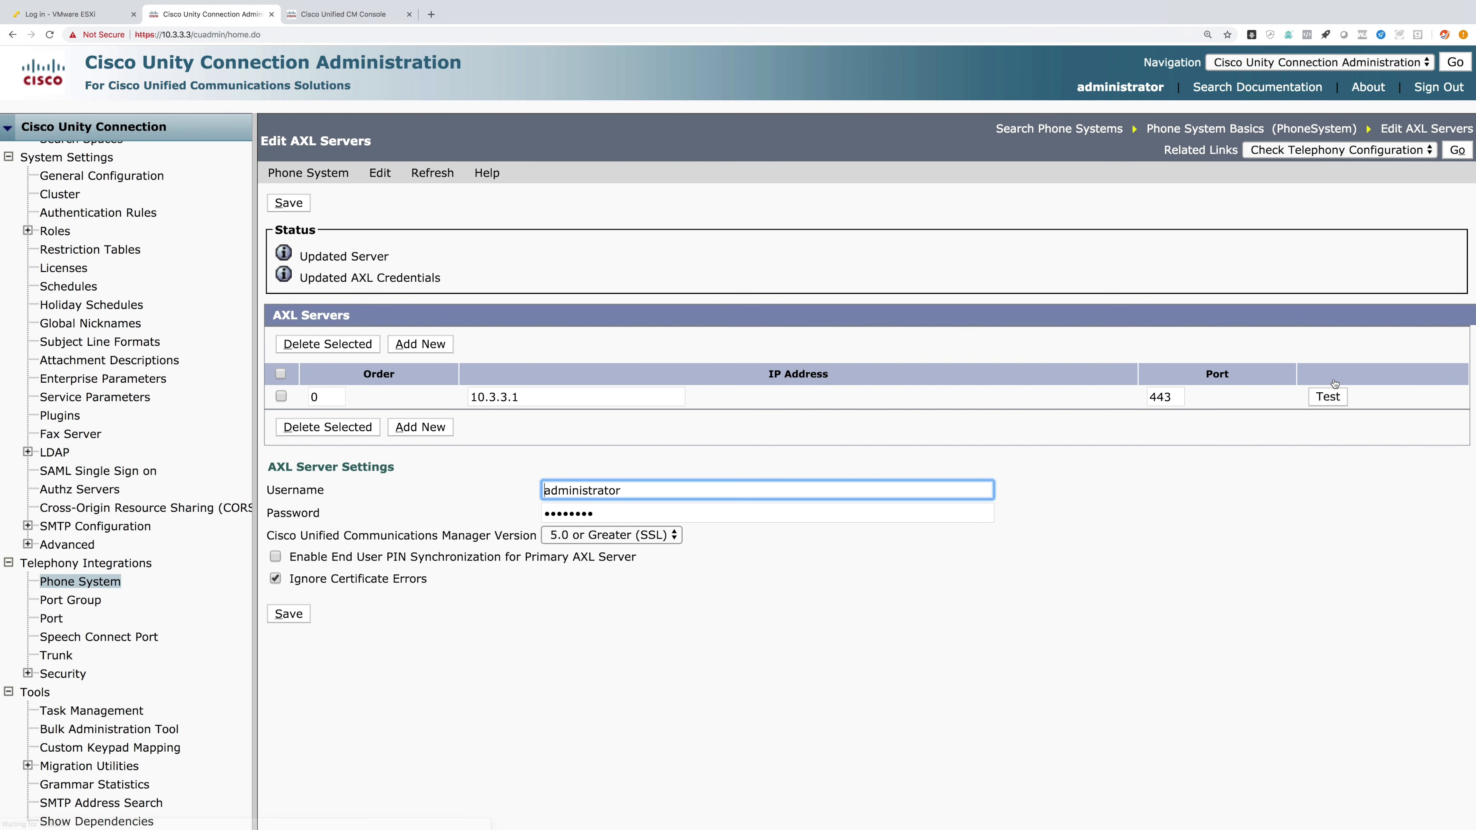
# Test the connection to the AXL server 10.3.3.1 and check the reported status.
pyautogui.click(1326, 397)
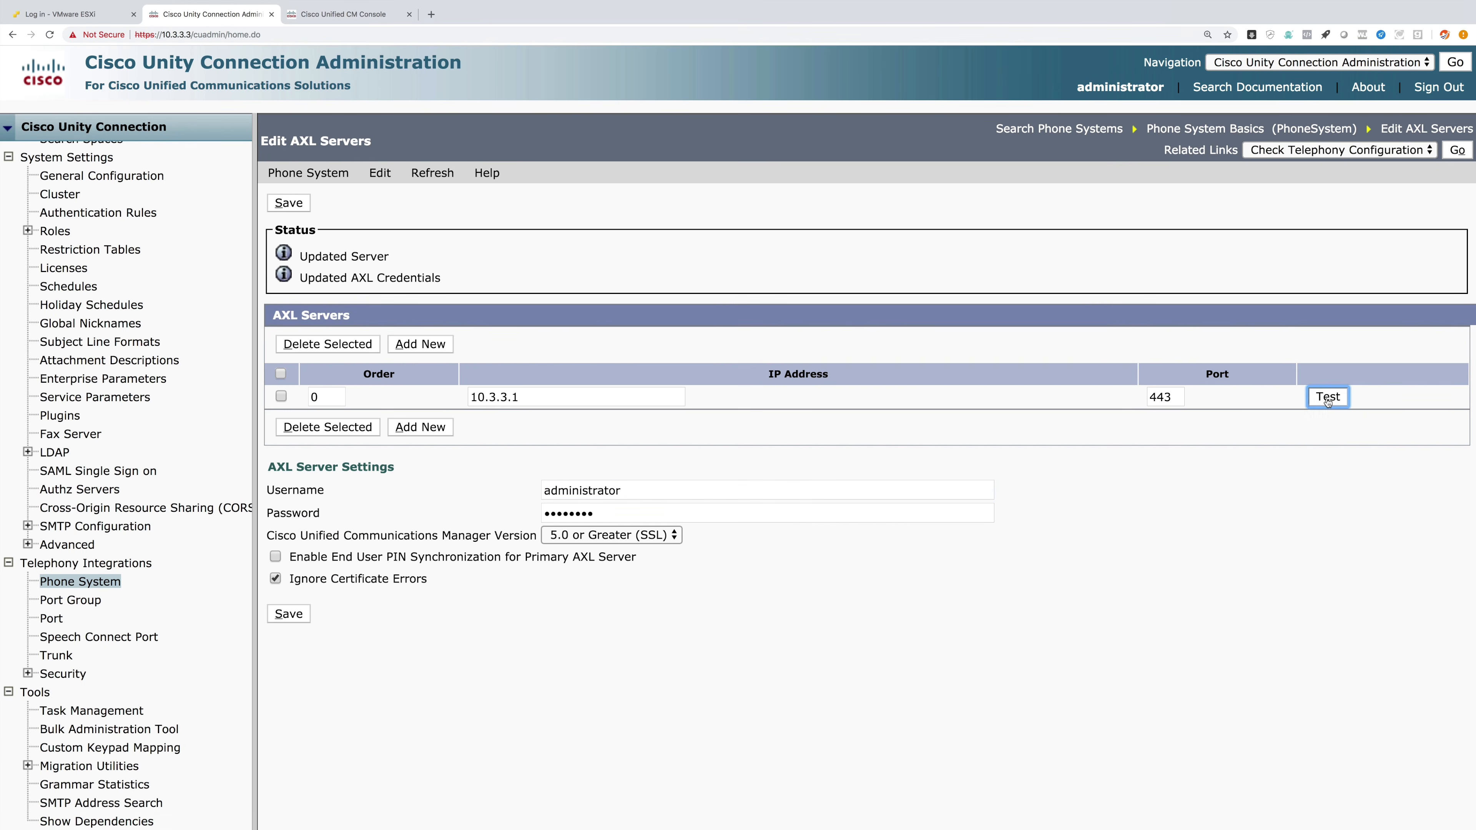
pyautogui.moveTo(301, 256); pyautogui.dragTo(684, 256)
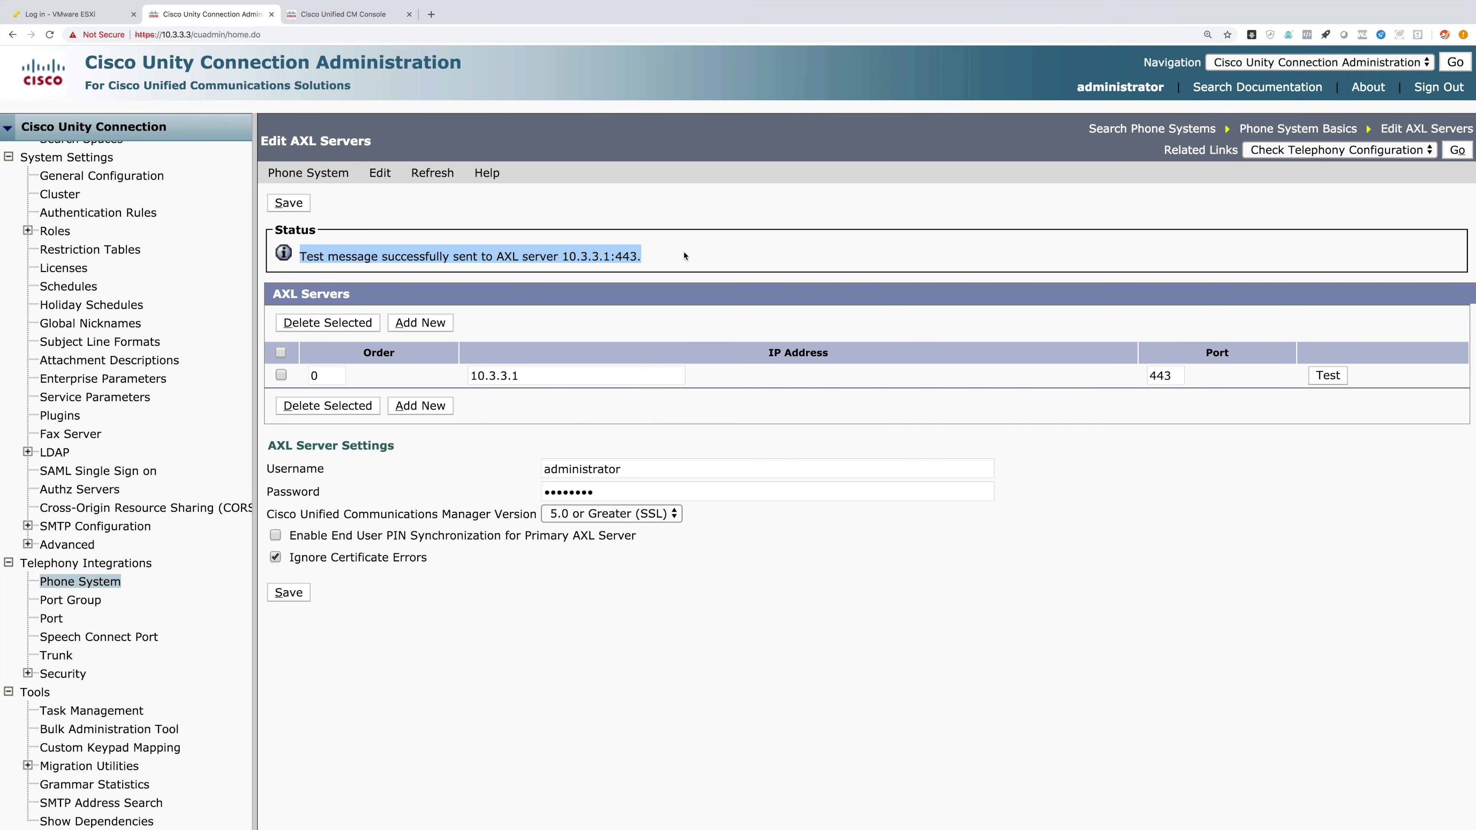
# Add a TFTP server with IPv4 address 10.3.3.1 to the PhoneSystem-1 port group's servers and save it.
pyautogui.click(80, 602)
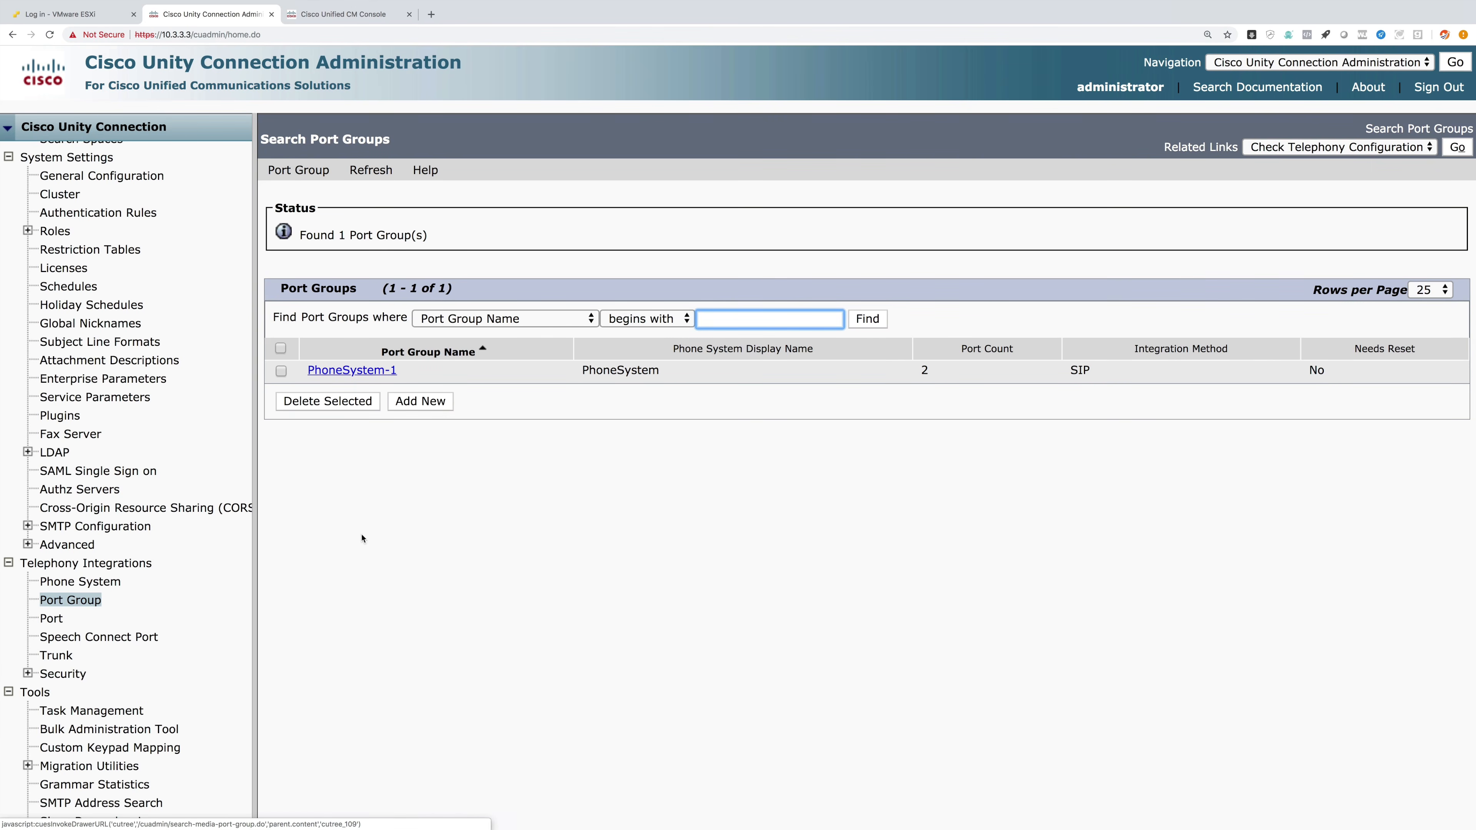
pyautogui.click(360, 372)
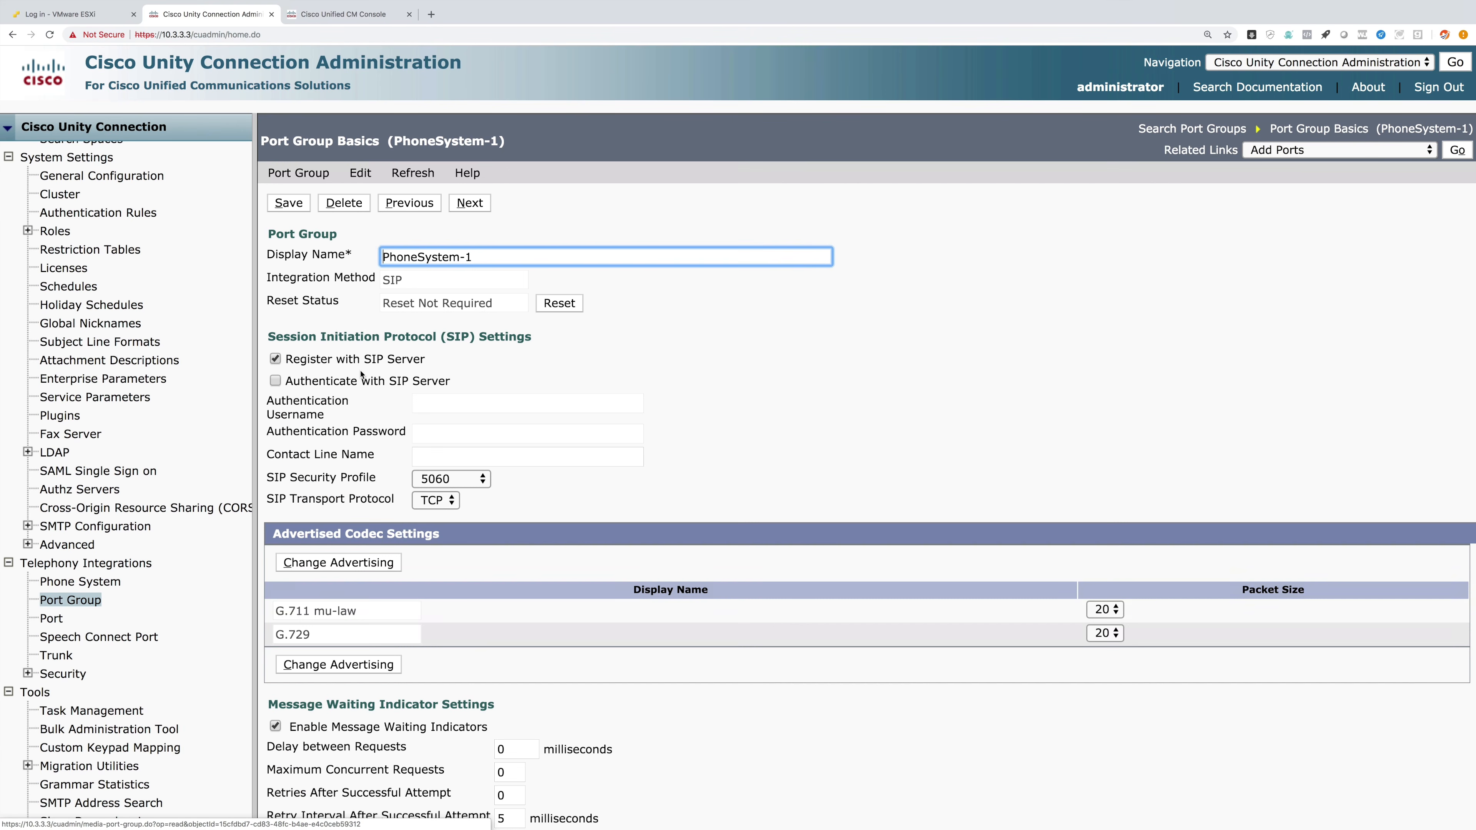
pyautogui.moveTo(360, 173)
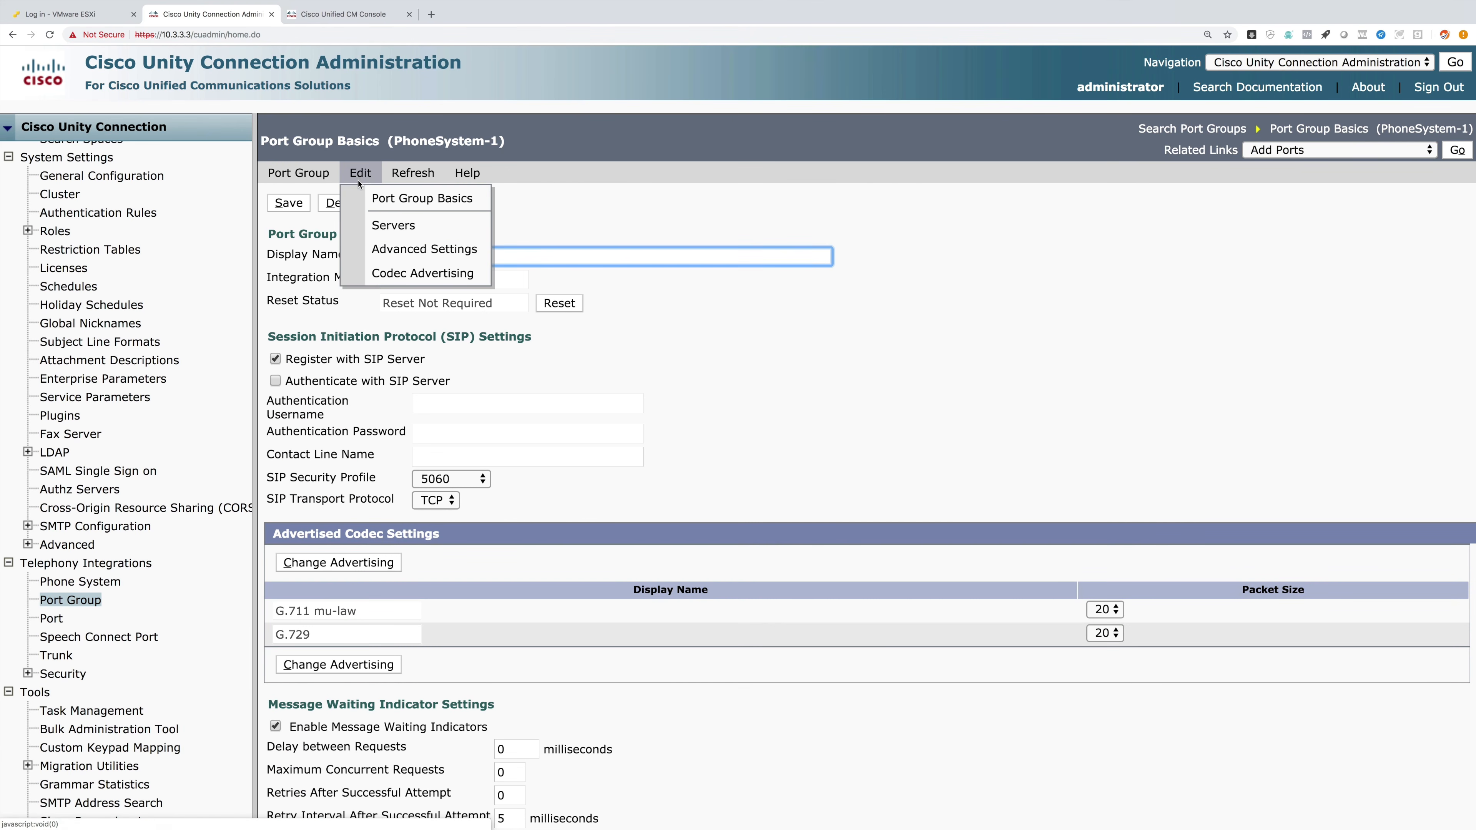
pyautogui.click(376, 226)
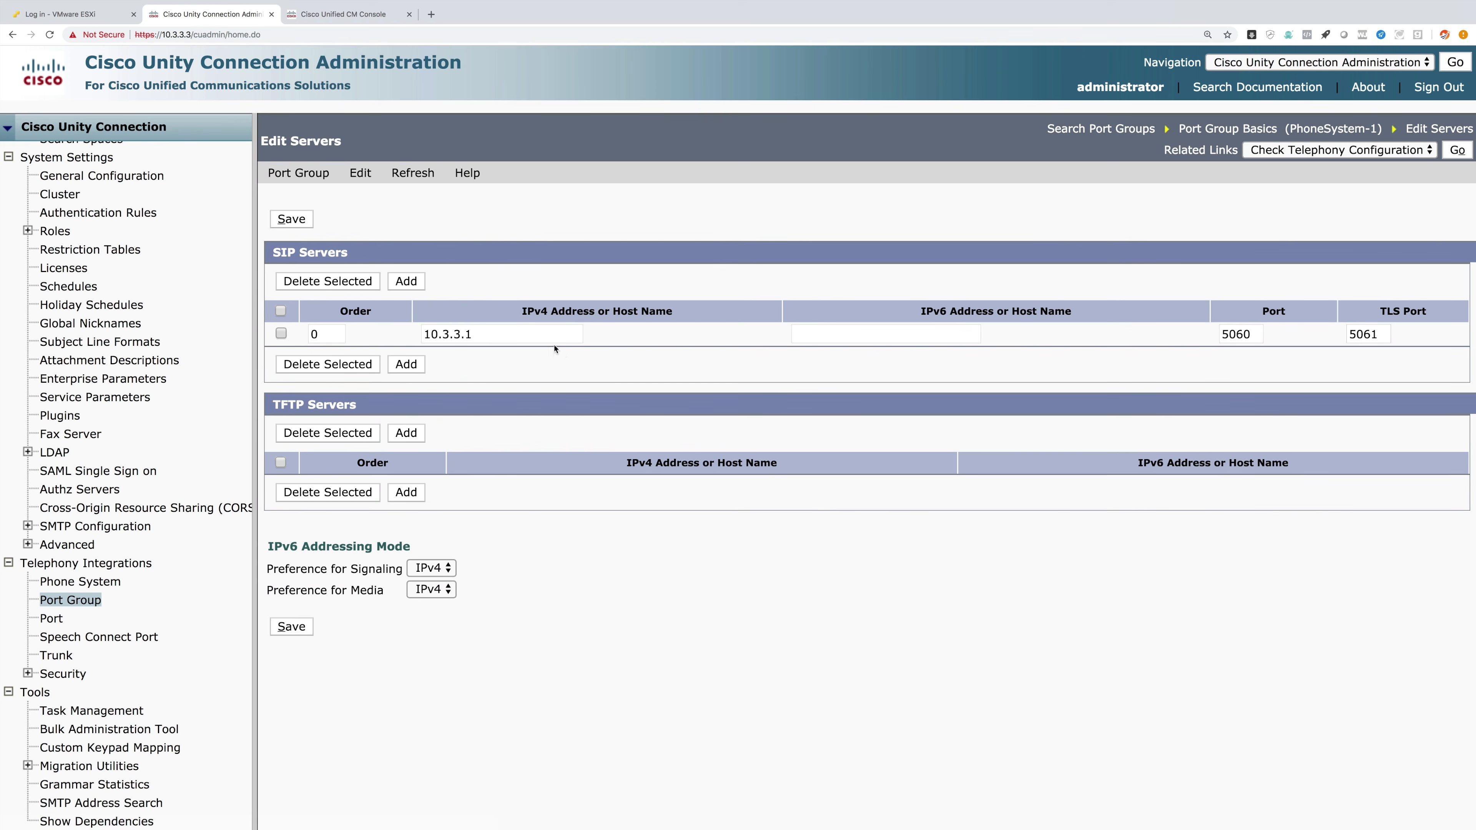
pyautogui.moveTo(484, 335); pyautogui.dragTo(412, 333)
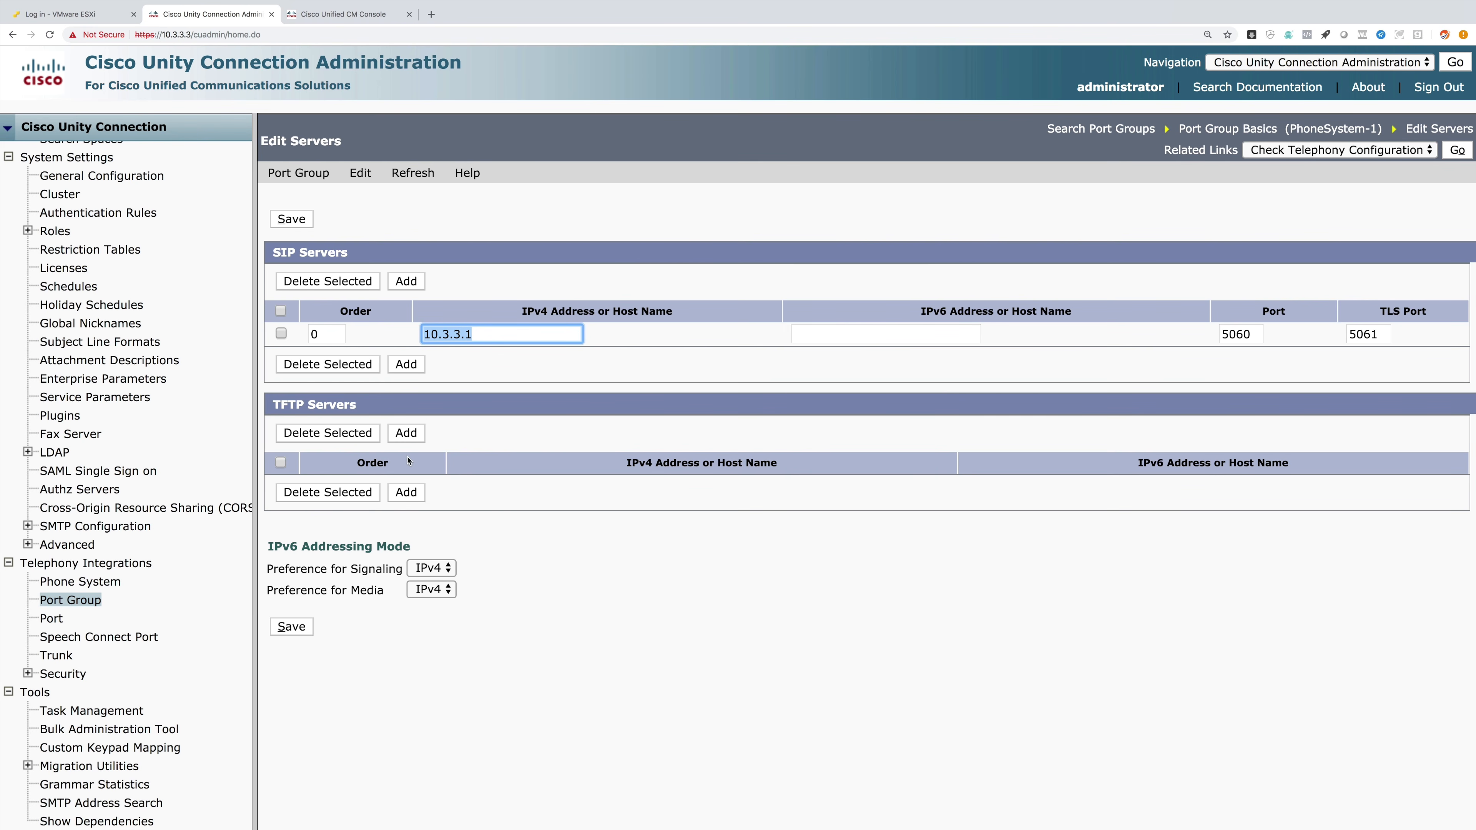
pyautogui.click(409, 435)
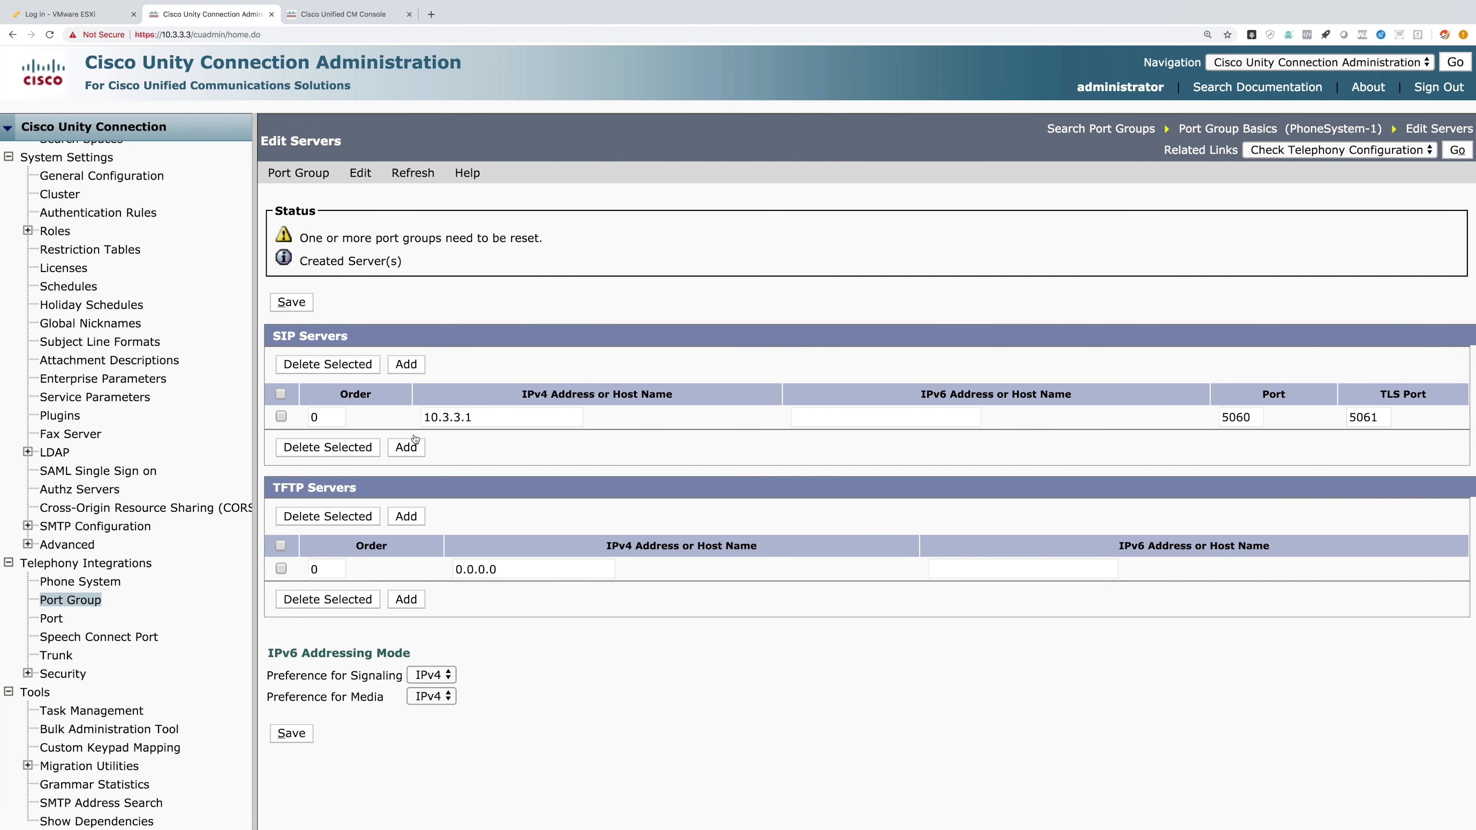
pyautogui.tripleClick(517, 570)
pyautogui.write('10.3.3.1')
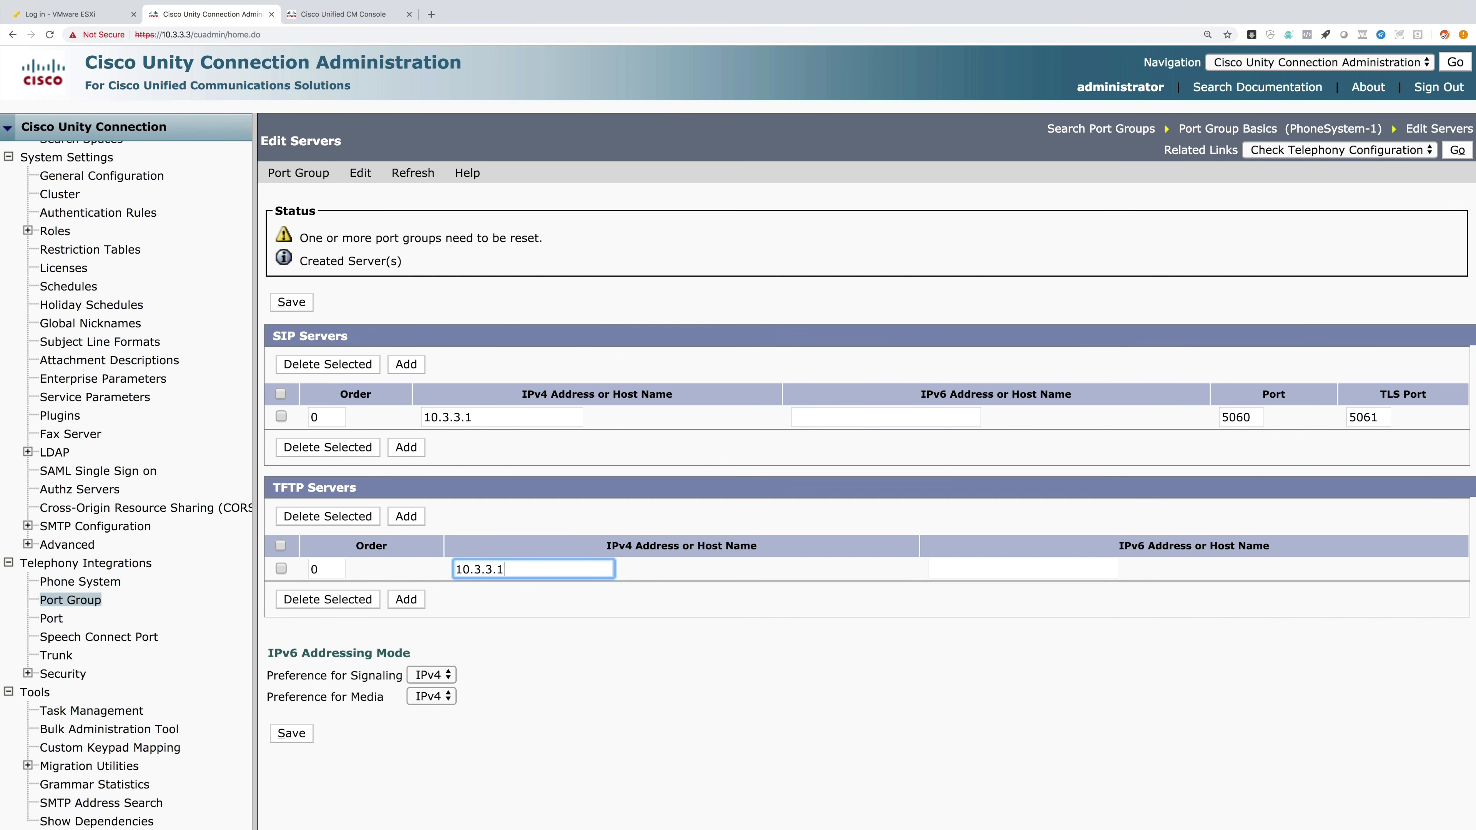
pyautogui.click(290, 735)
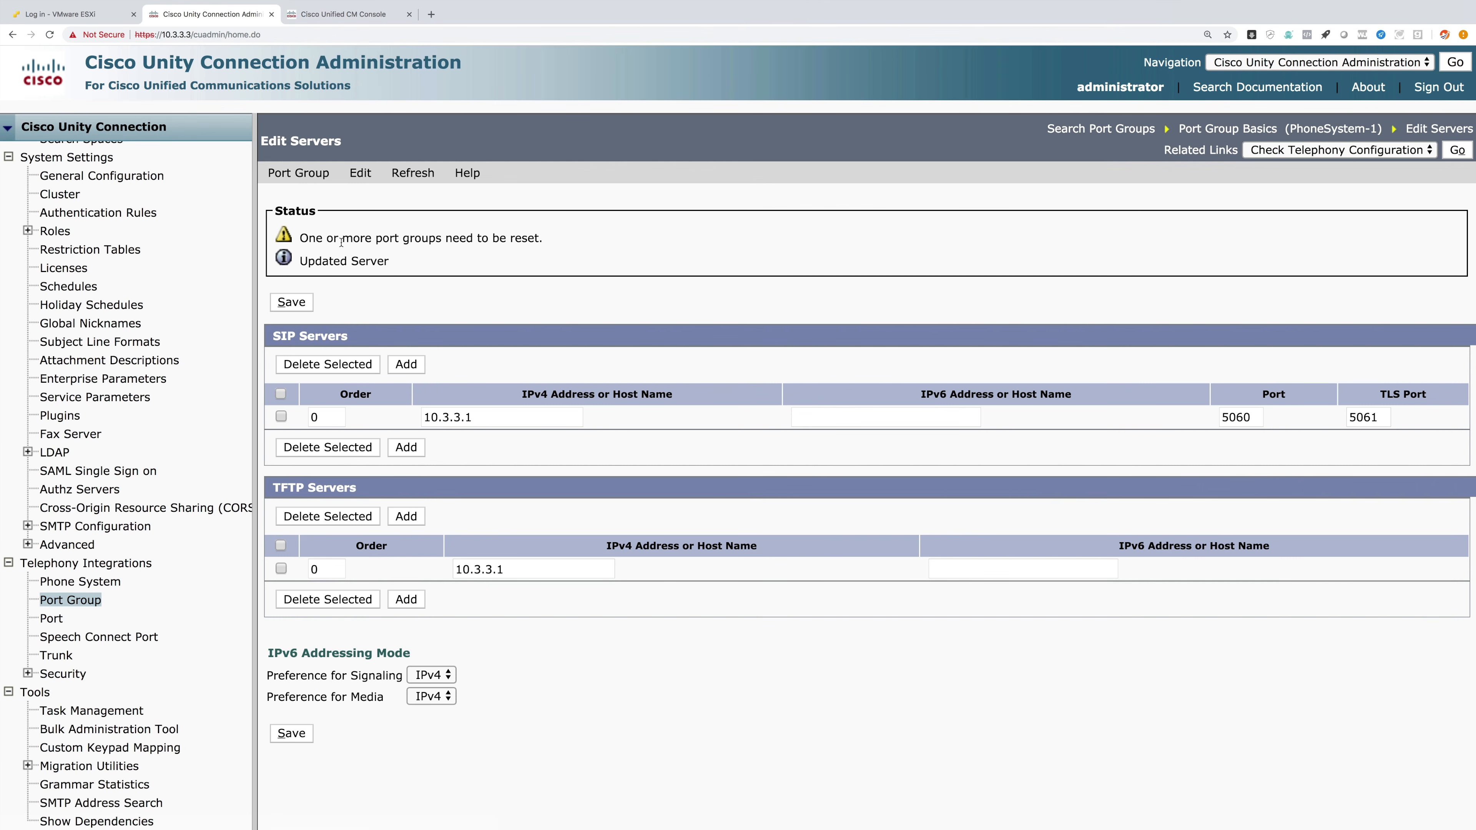
# Reopen the PhoneSystem-1 port group's basic settings and reset the port group.
pyautogui.moveTo(301, 238); pyautogui.dragTo(536, 241)
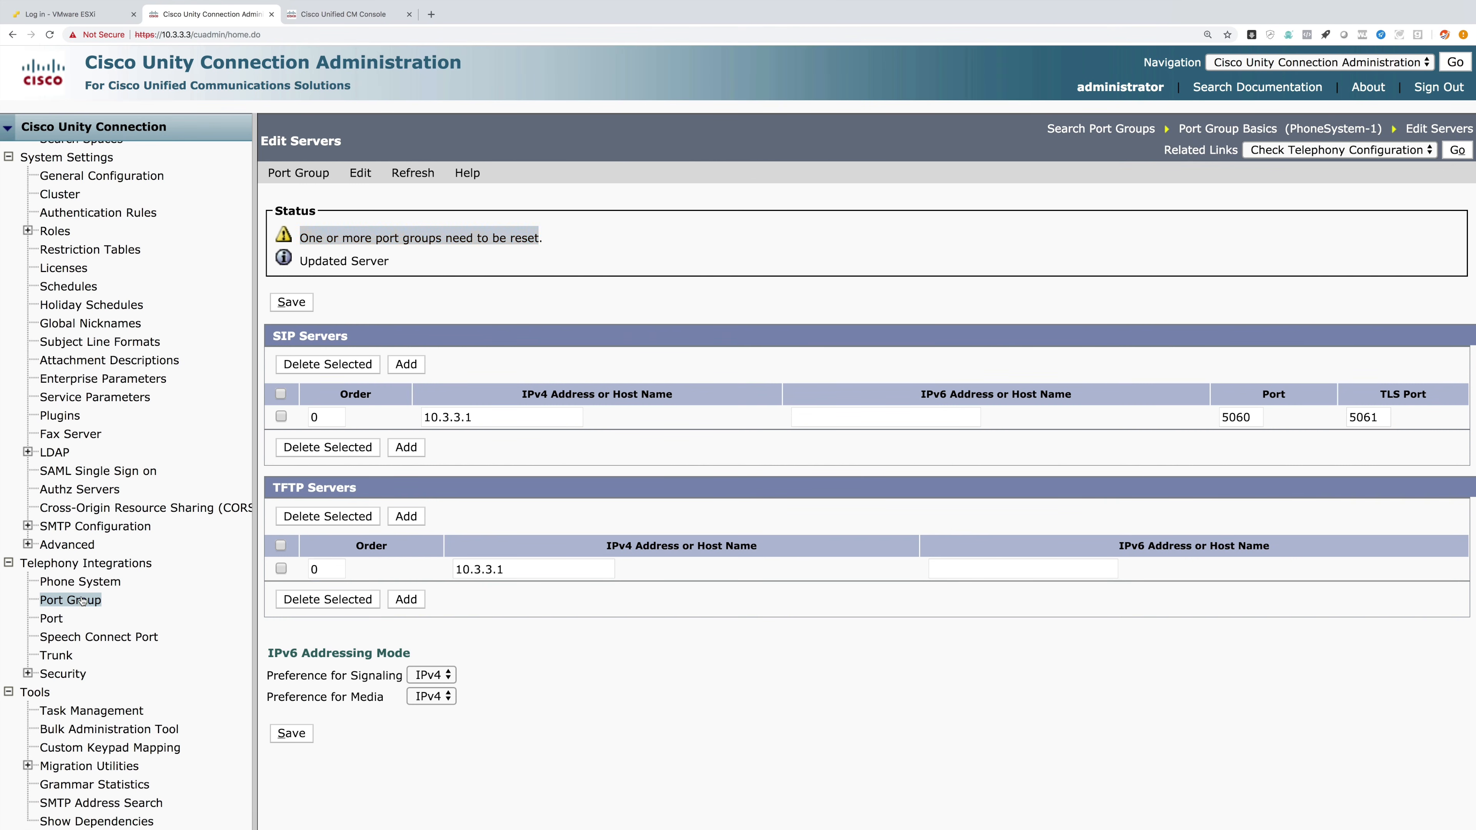
pyautogui.click(71, 599)
pyautogui.click(352, 393)
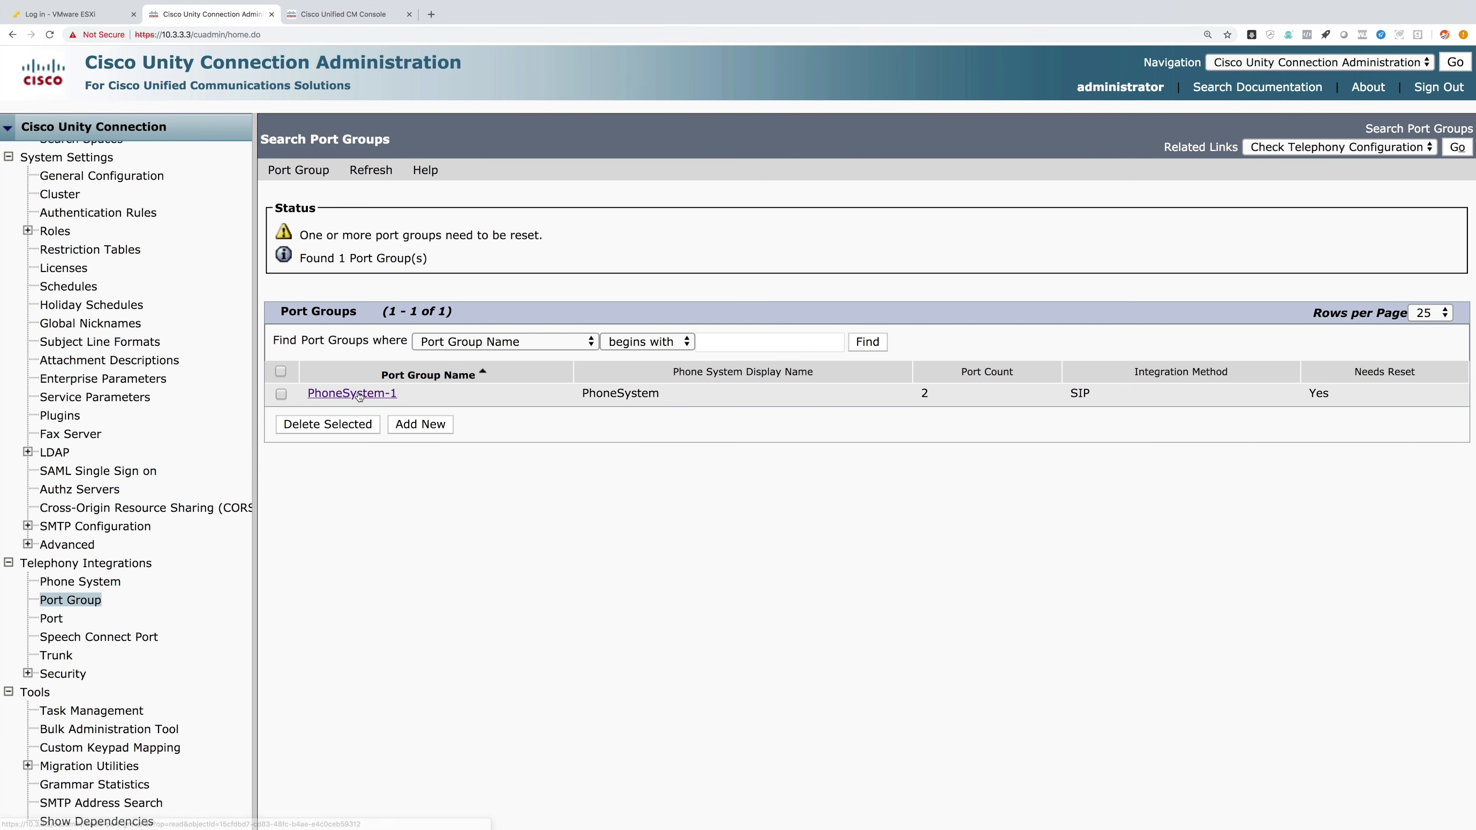
pyautogui.click(559, 364)
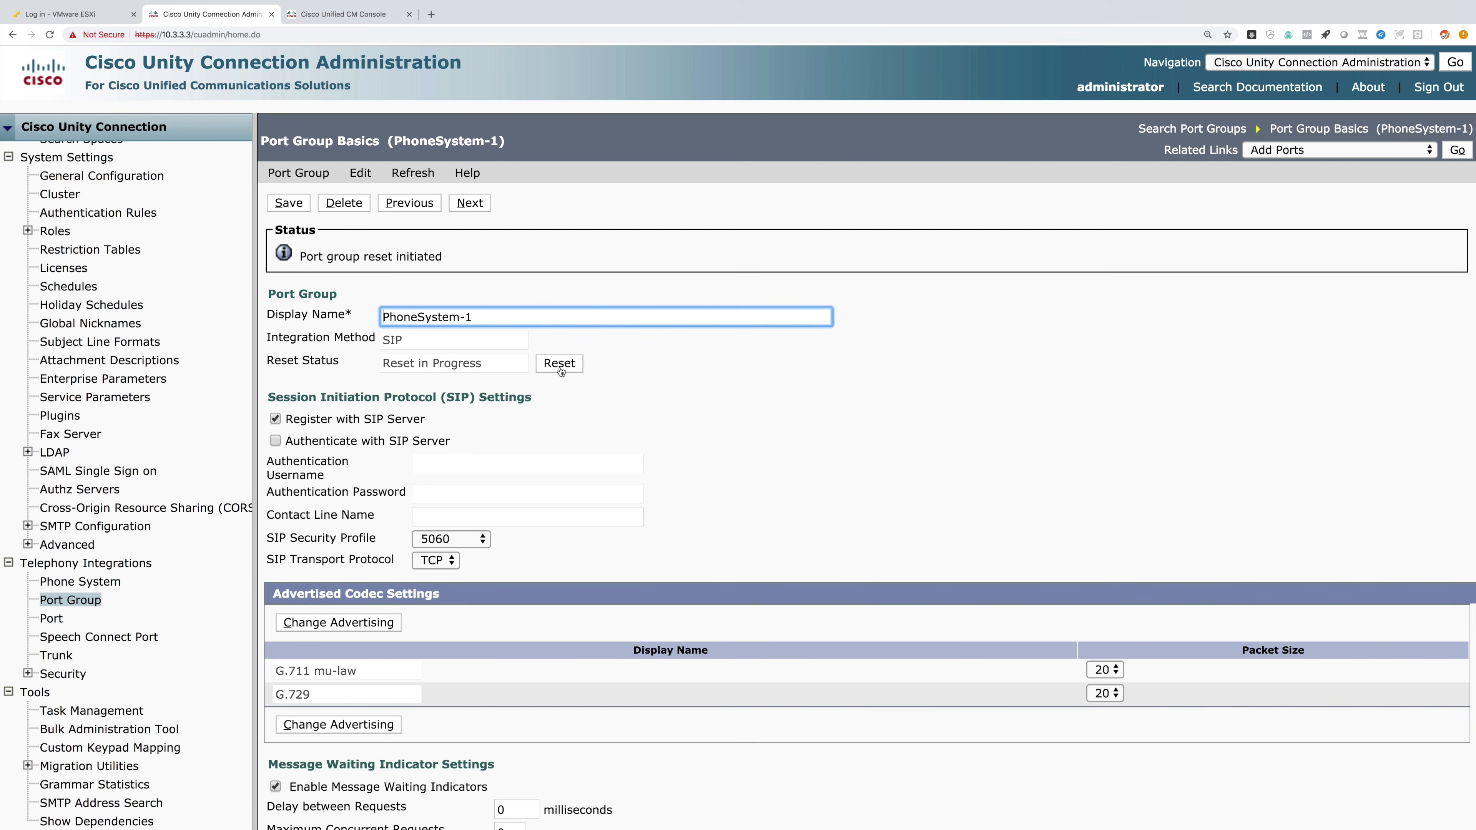